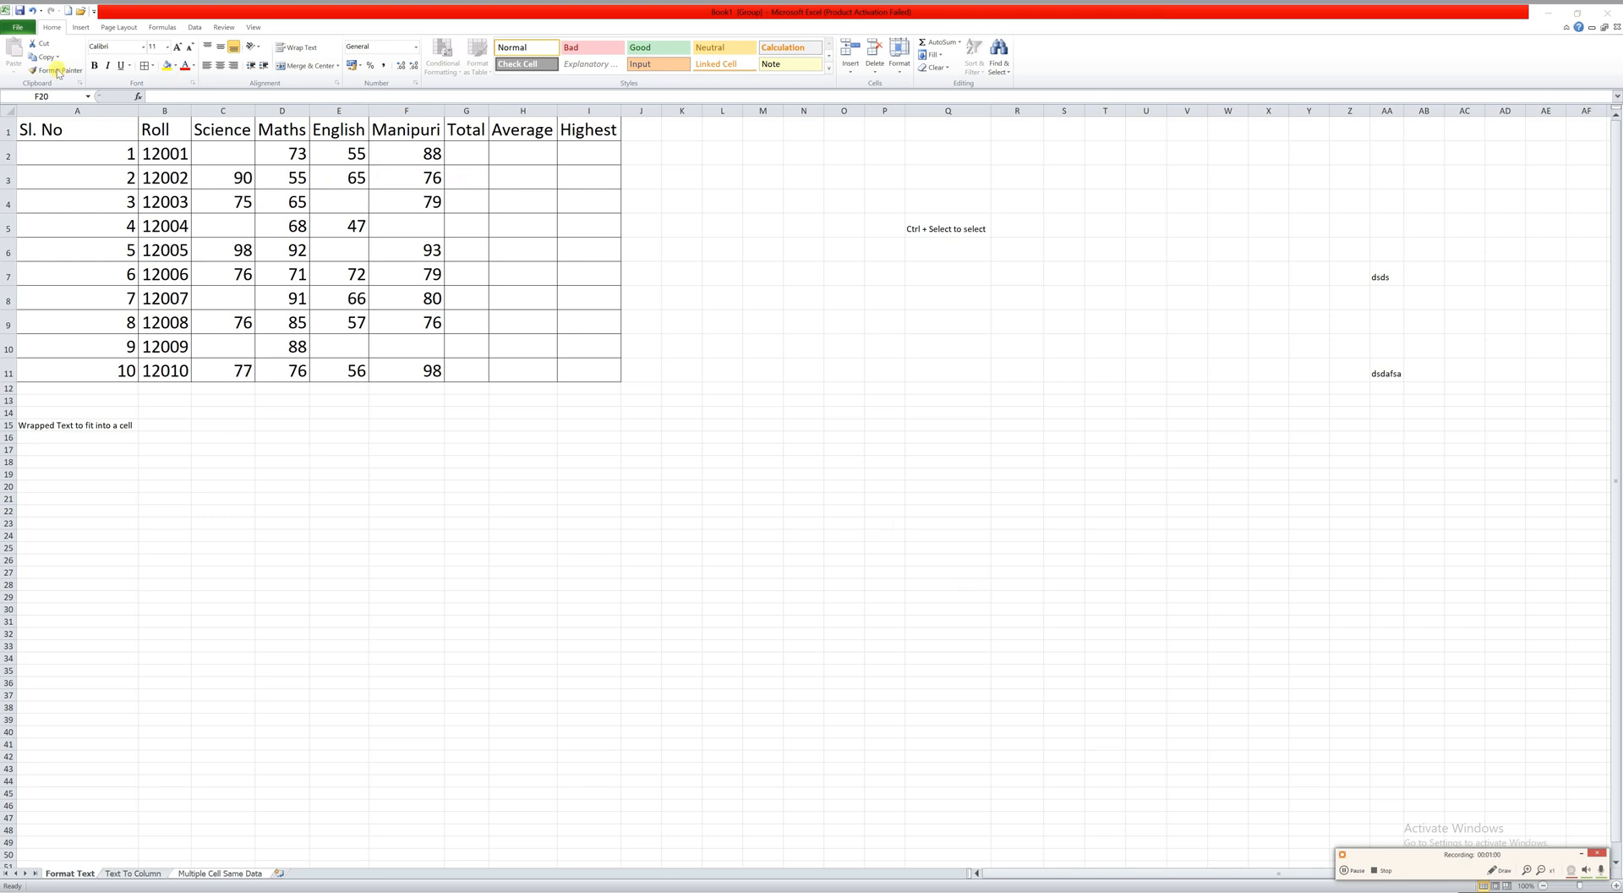
# Enter the label Format Painter in cell A21.
pyautogui.click(1530, 869)
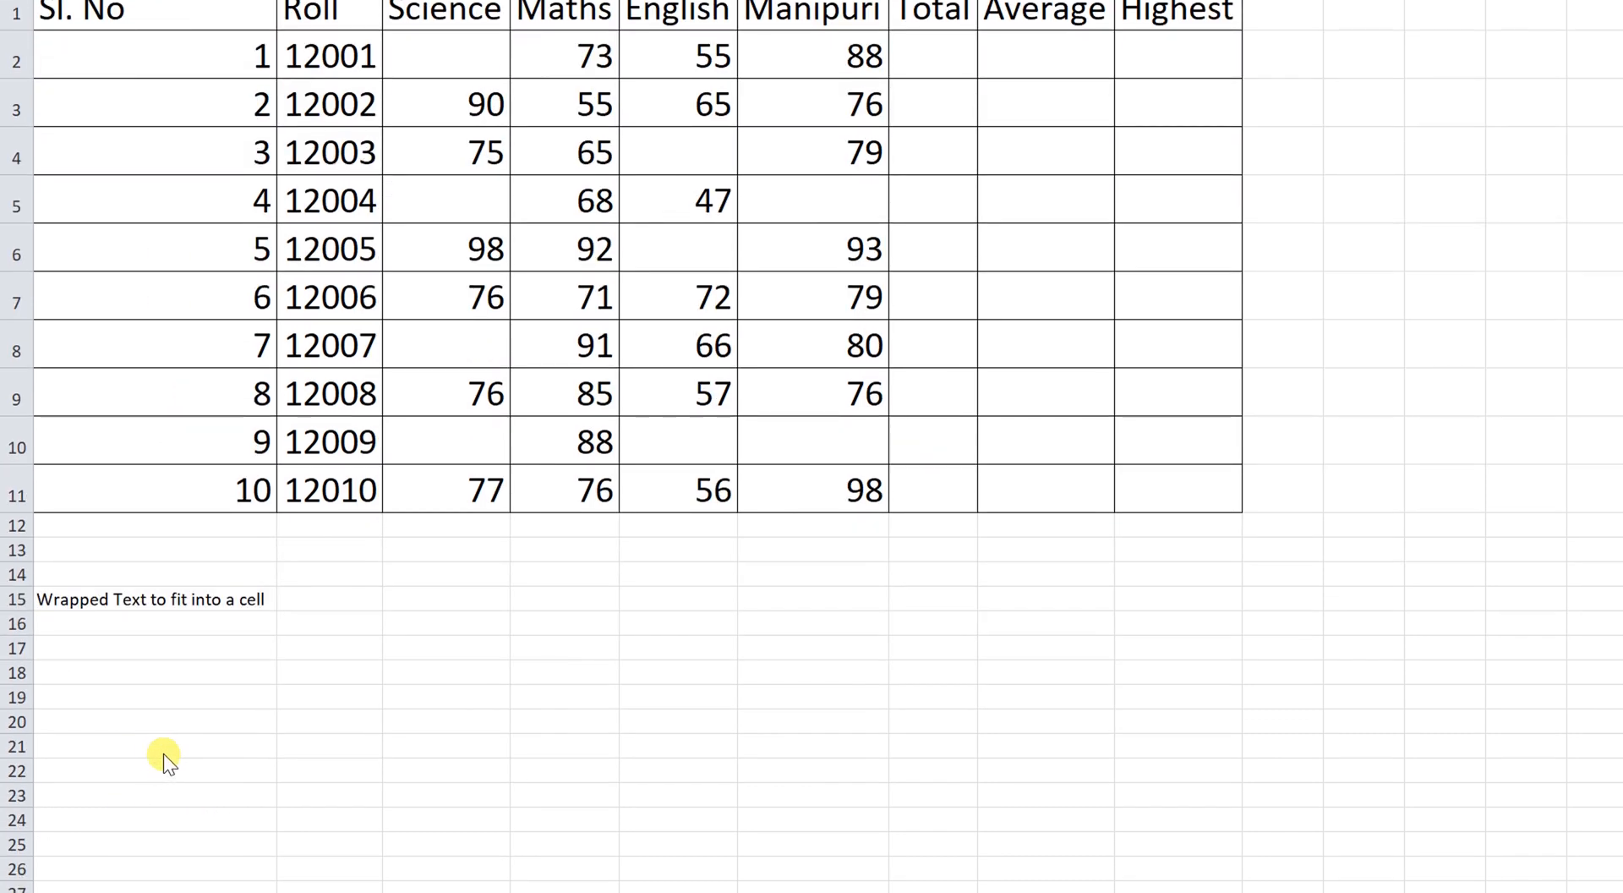
pyautogui.click(164, 746)
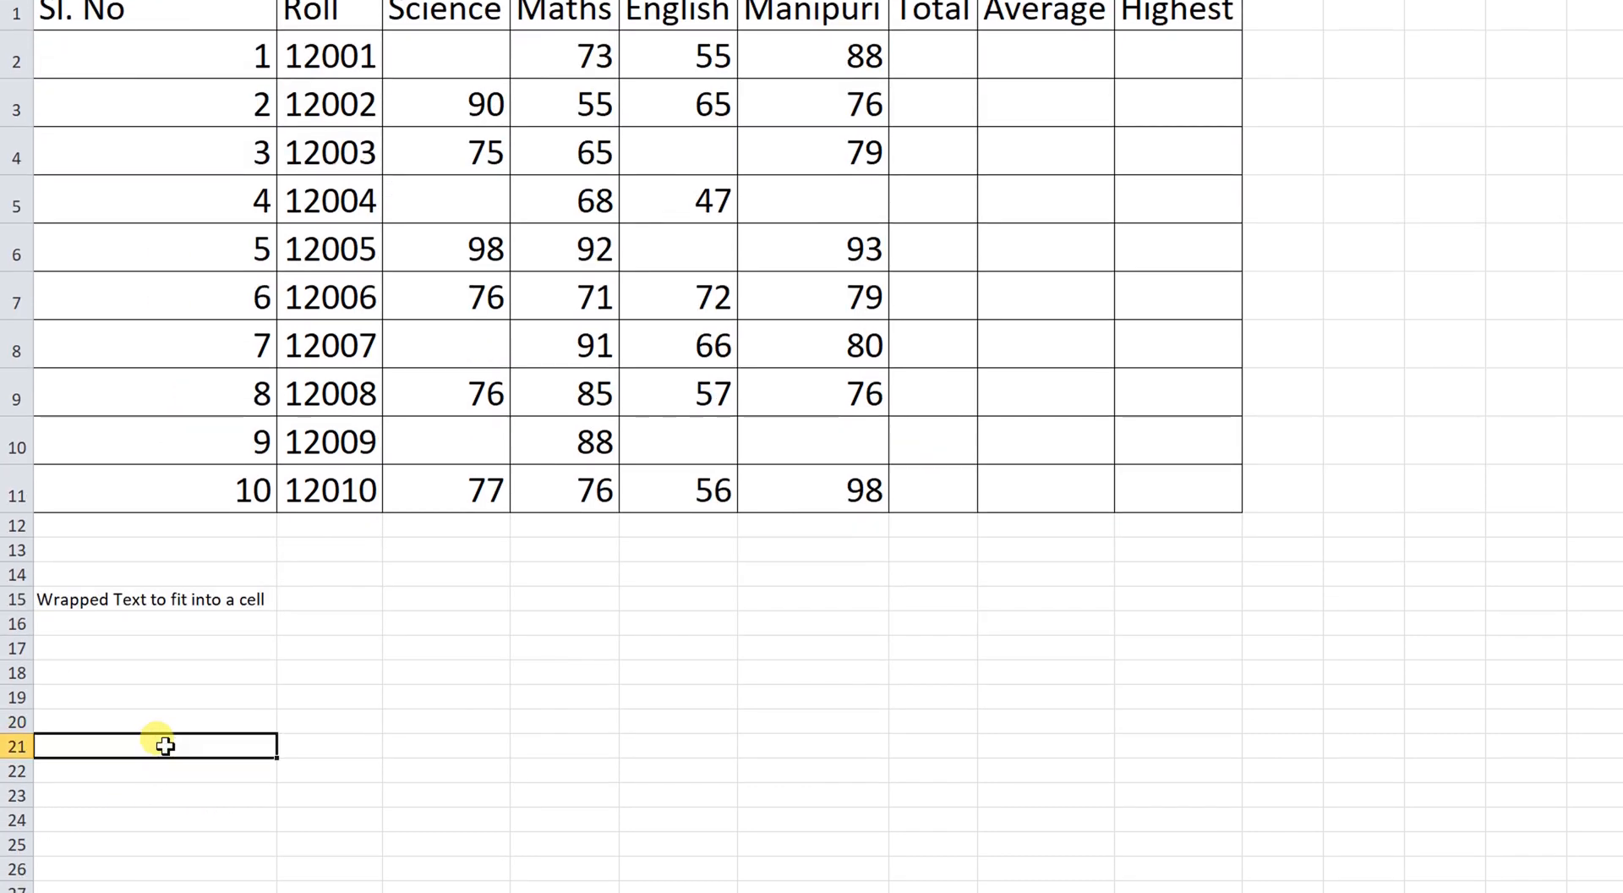
pyautogui.write('Format Painter')
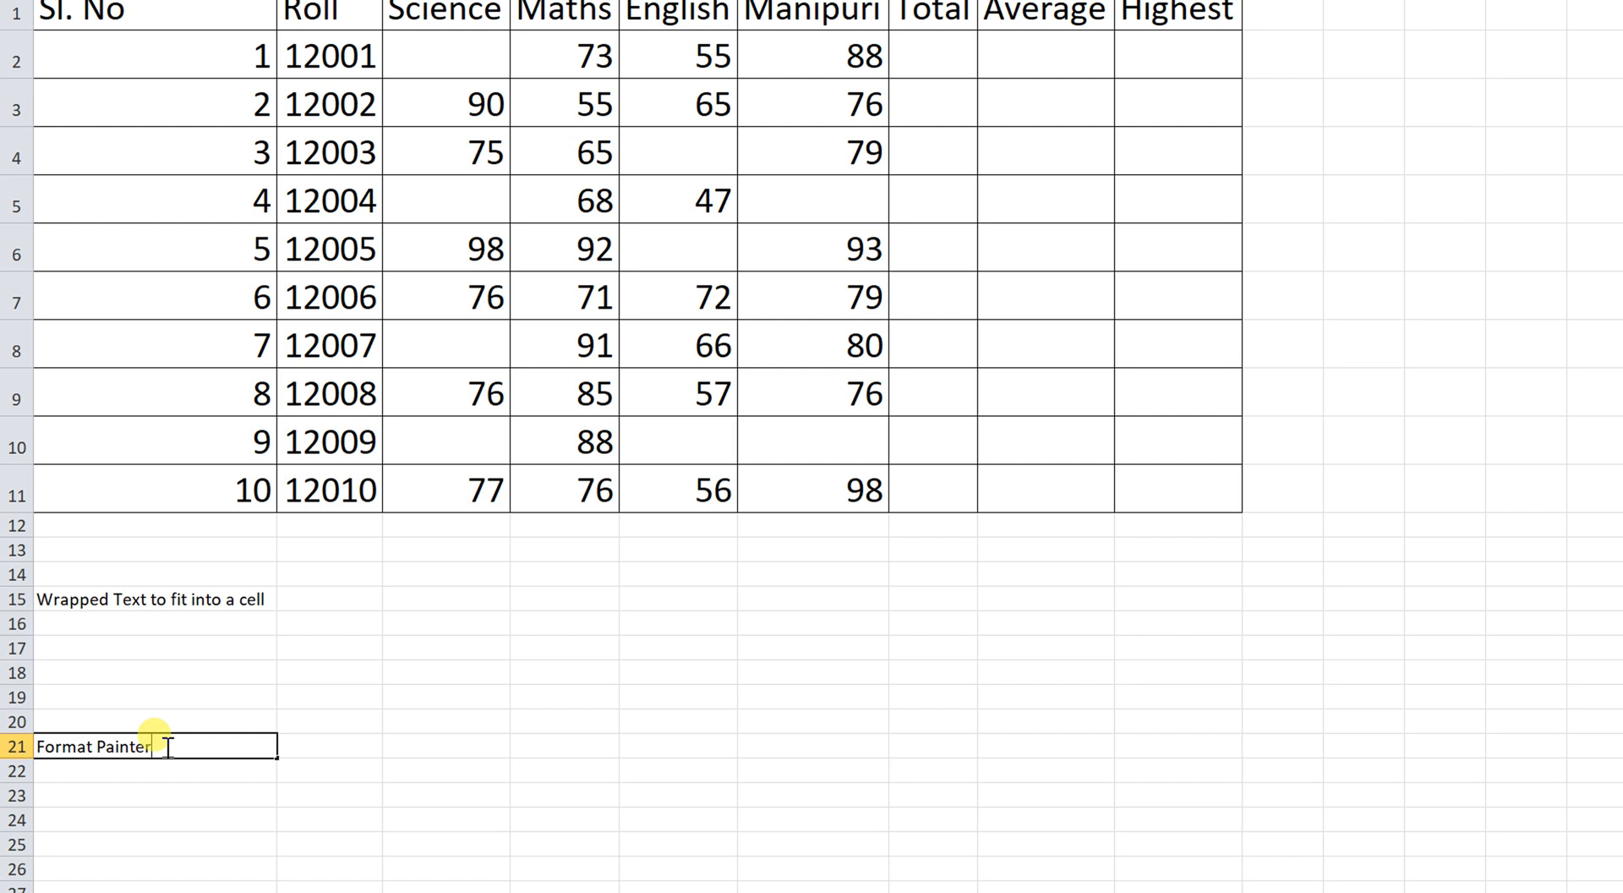
pyautogui.press('Tab')
pyautogui.write('q')
# Make the A21 label 22-pt Arial Black and widen column A to fit it.
pyautogui.click(165, 746)
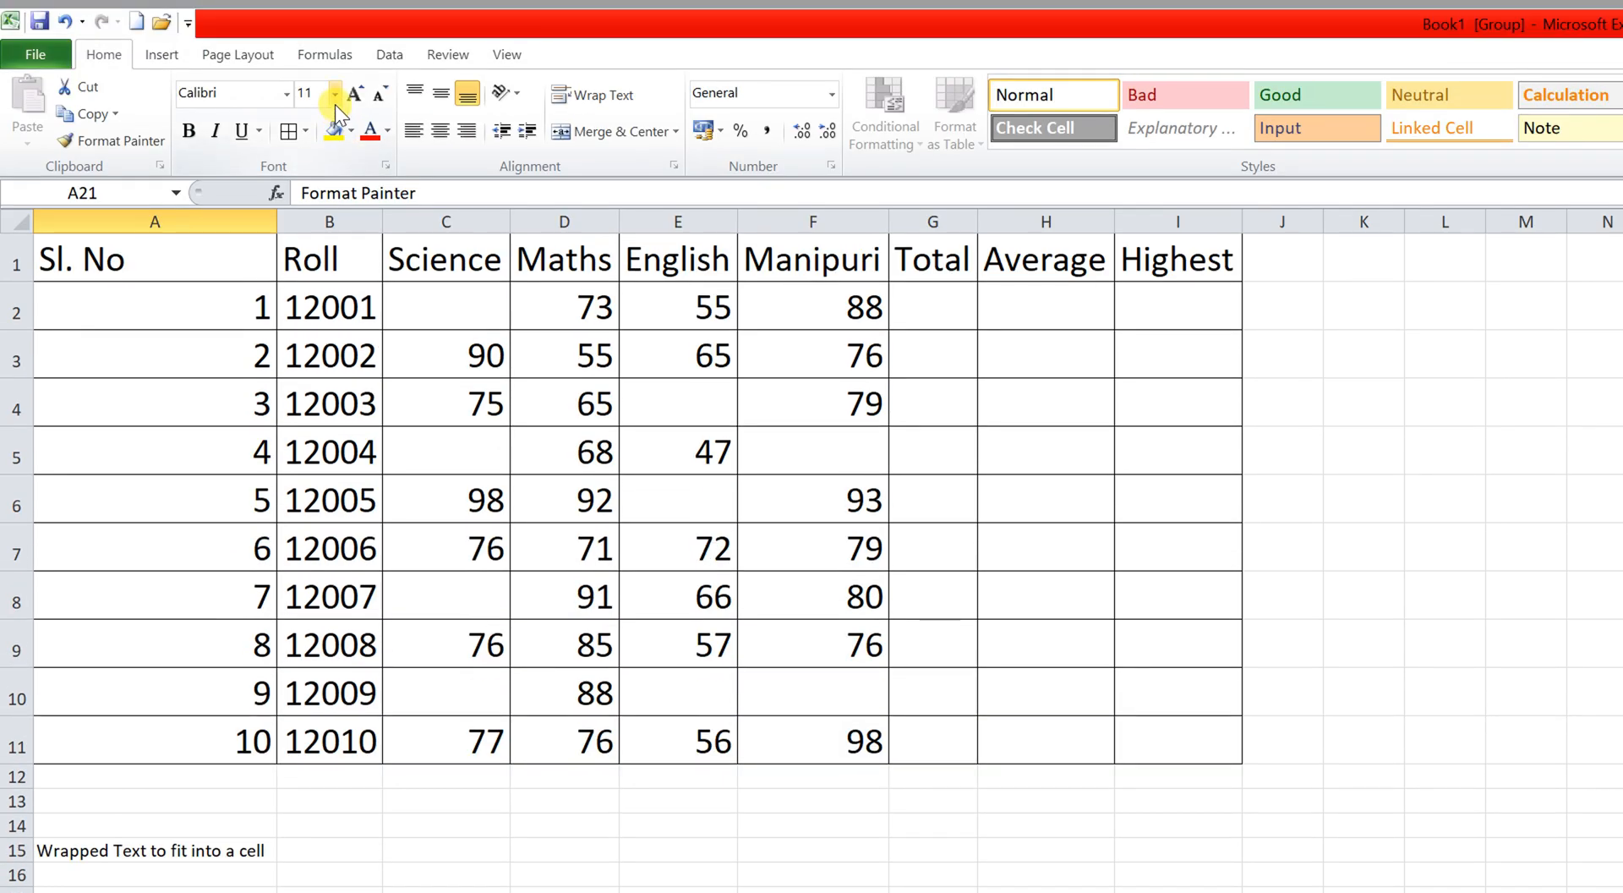
pyautogui.click(335, 95)
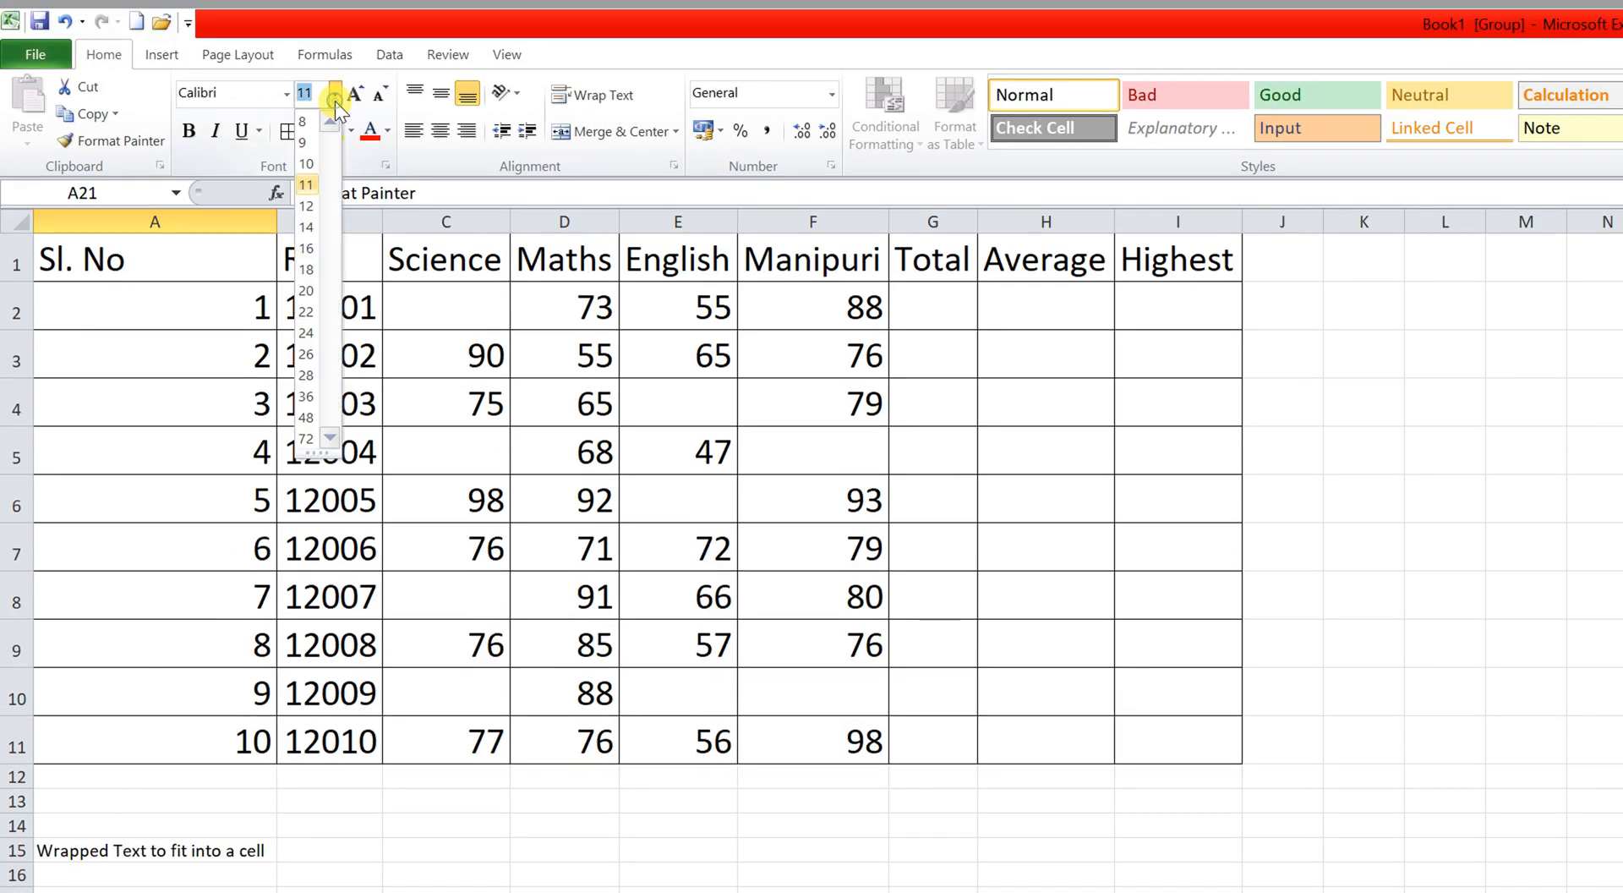
pyautogui.click(310, 312)
pyautogui.click(286, 95)
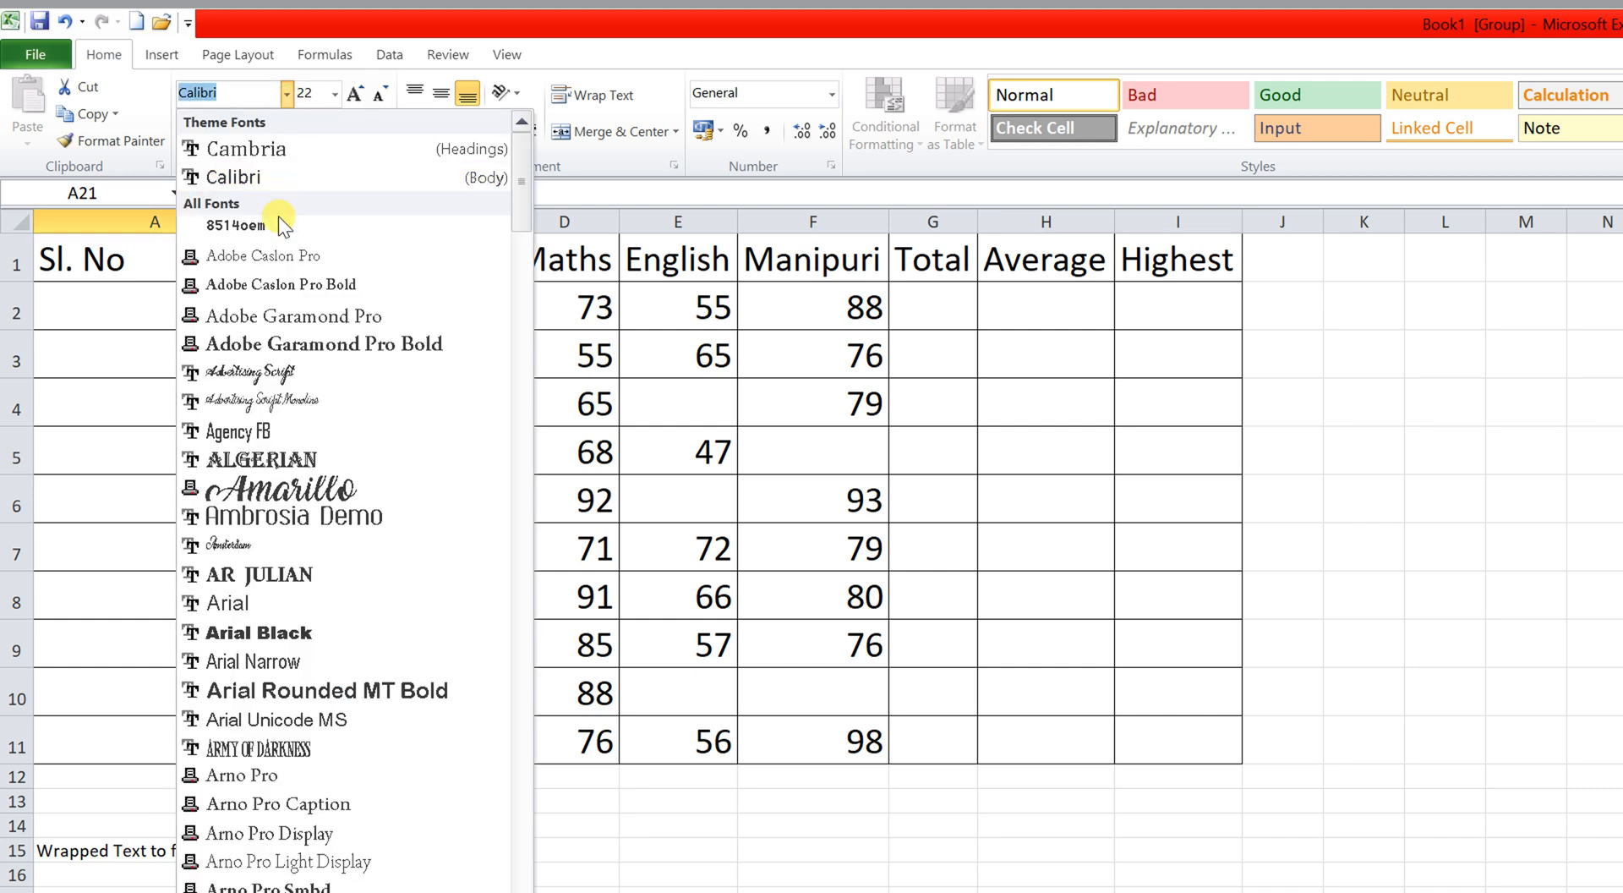
pyautogui.click(270, 632)
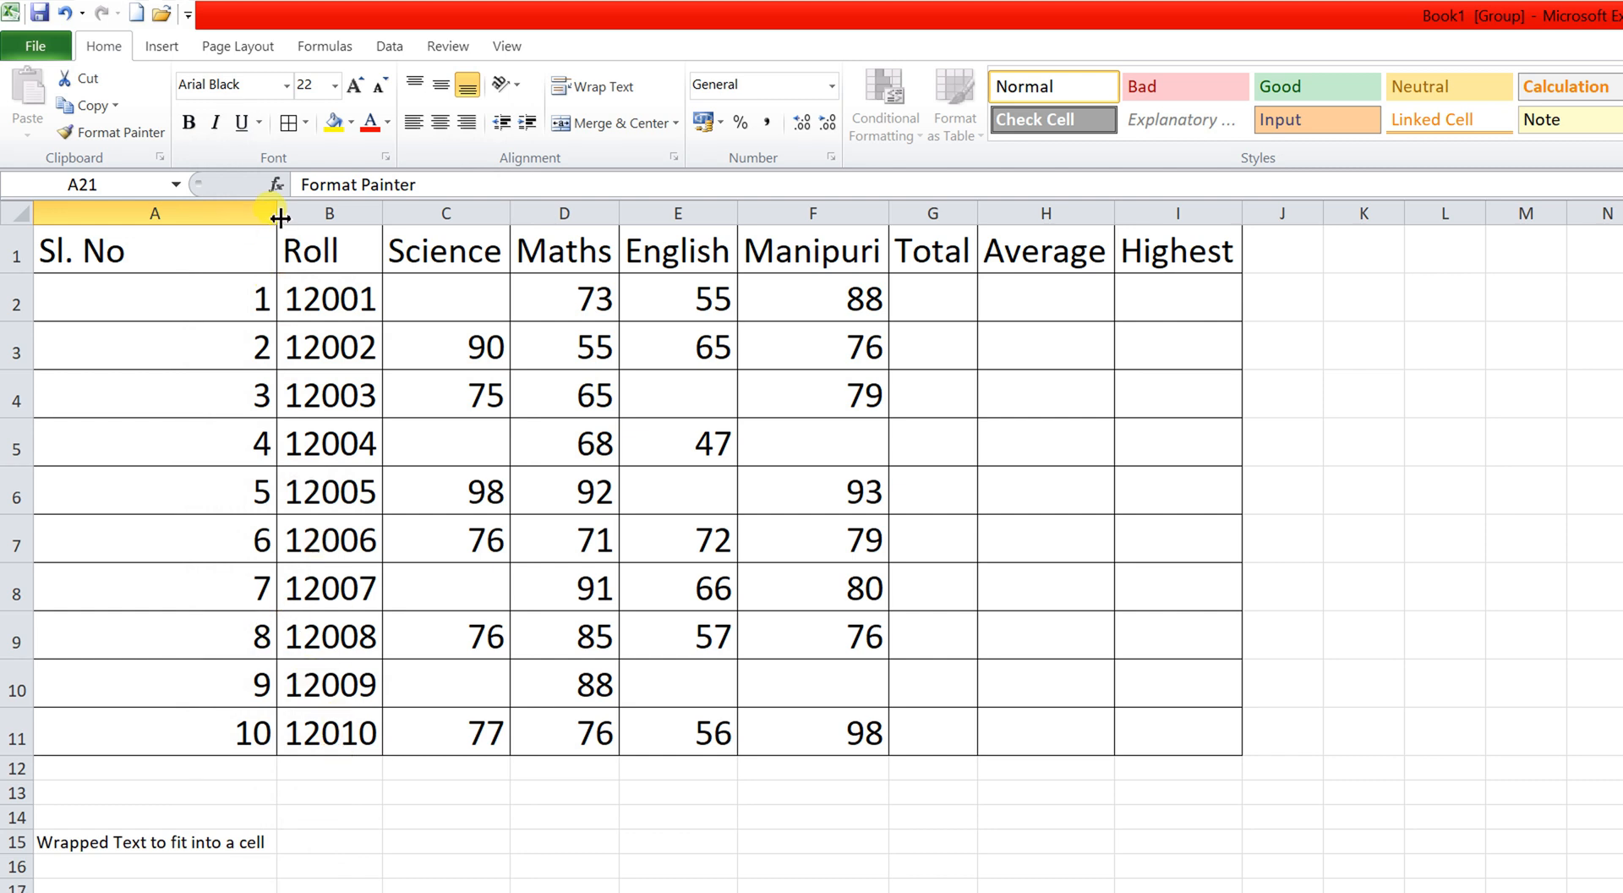
pyautogui.moveTo(277, 217); pyautogui.dragTo(360, 217)
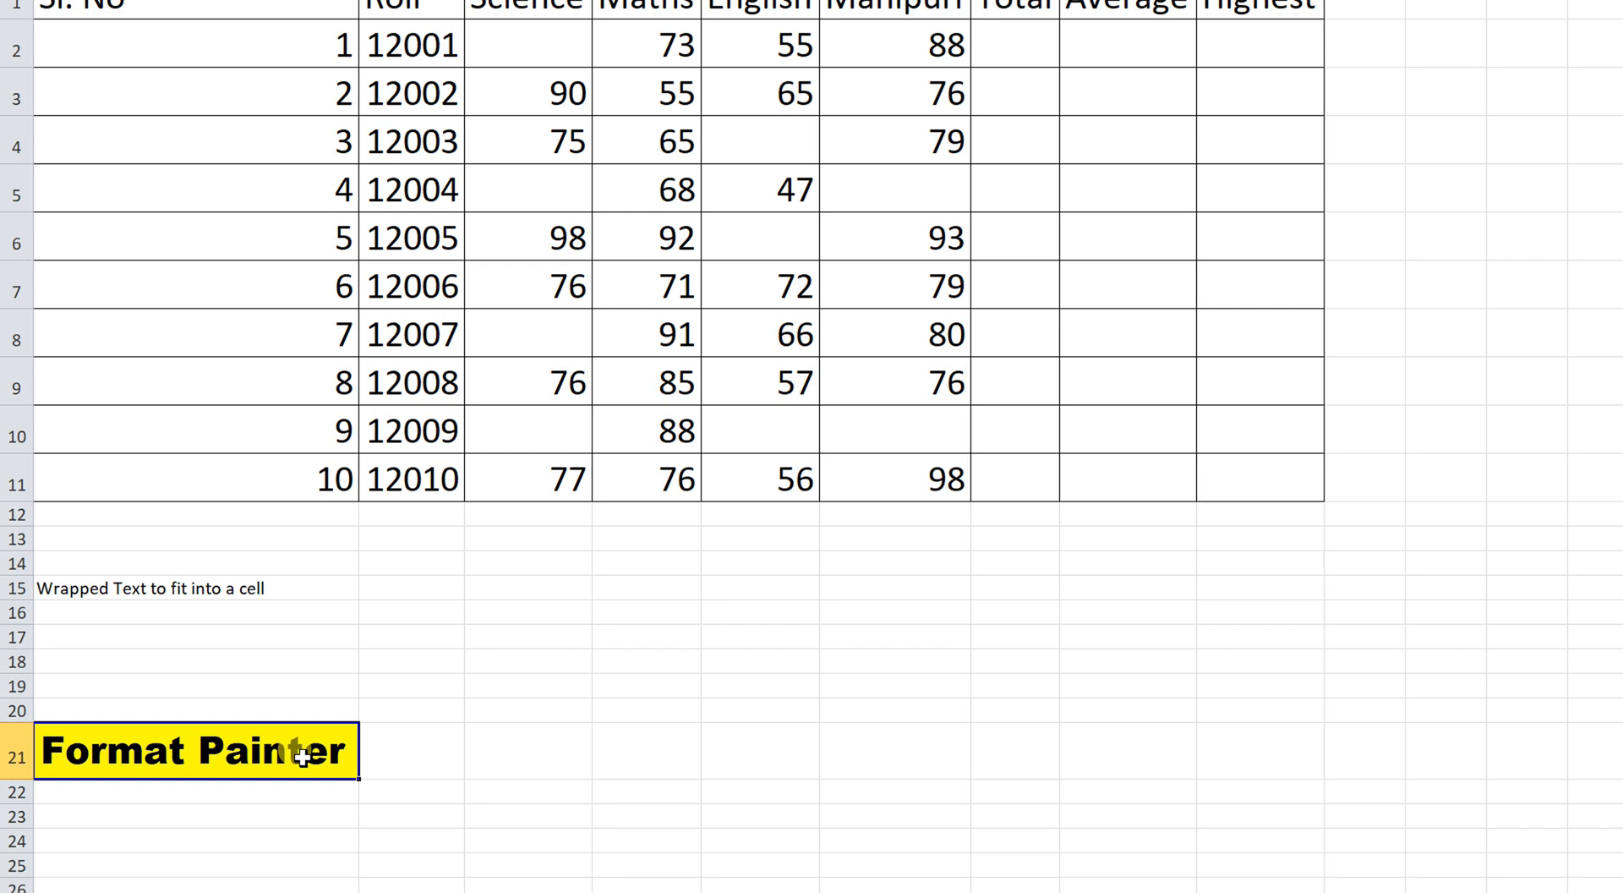
# Enter the text Excel Sheet in cell B21.
pyautogui.click(480, 750)
pyautogui.click(440, 751)
pyautogui.write('format')
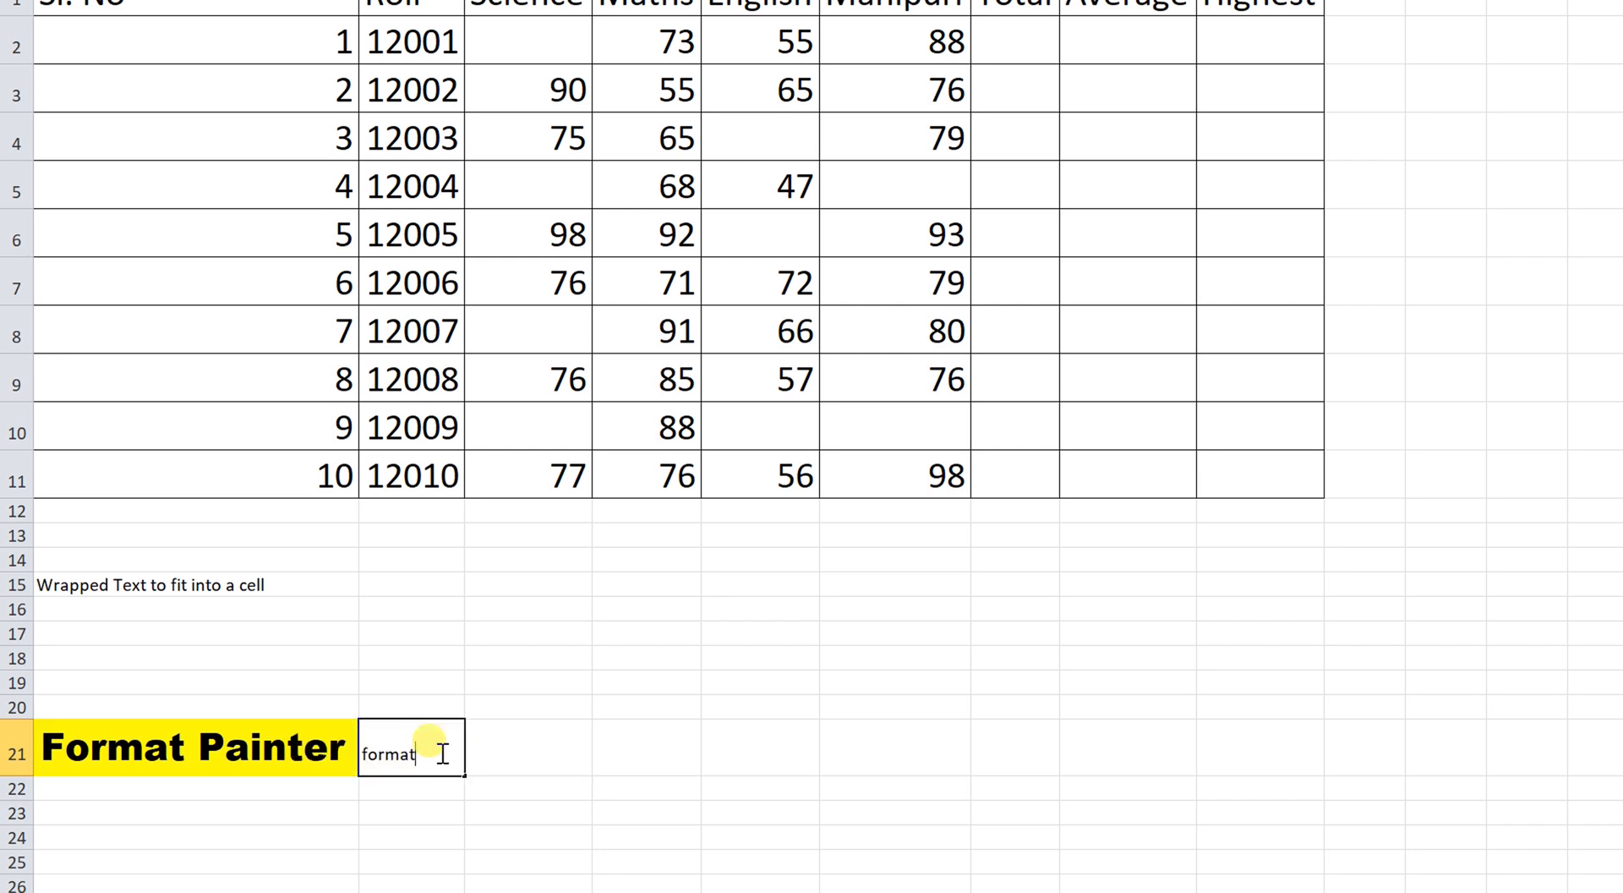
pyautogui.write(' Paint4er5')
pyautogui.press('BackSpace')
pyautogui.press('BackSpace')
pyautogui.press('BackSpace')
pyautogui.press('BackSpace')
pyautogui.press('BackSpace')
pyautogui.press('BackSpace')
pyautogui.press('BackSpace')
pyautogui.press('BackSpace')
pyautogui.press('BackSpace')
pyautogui.press('BackSpace')
pyautogui.press('BackSpace')
pyautogui.press('BackSpace')
pyautogui.press('BackSpace')
pyautogui.press('BackSpace')
pyautogui.press('Return')
# Copy A21's Arial Black yellow formatting onto B21 with Format Painter.
pyautogui.click(276, 754)
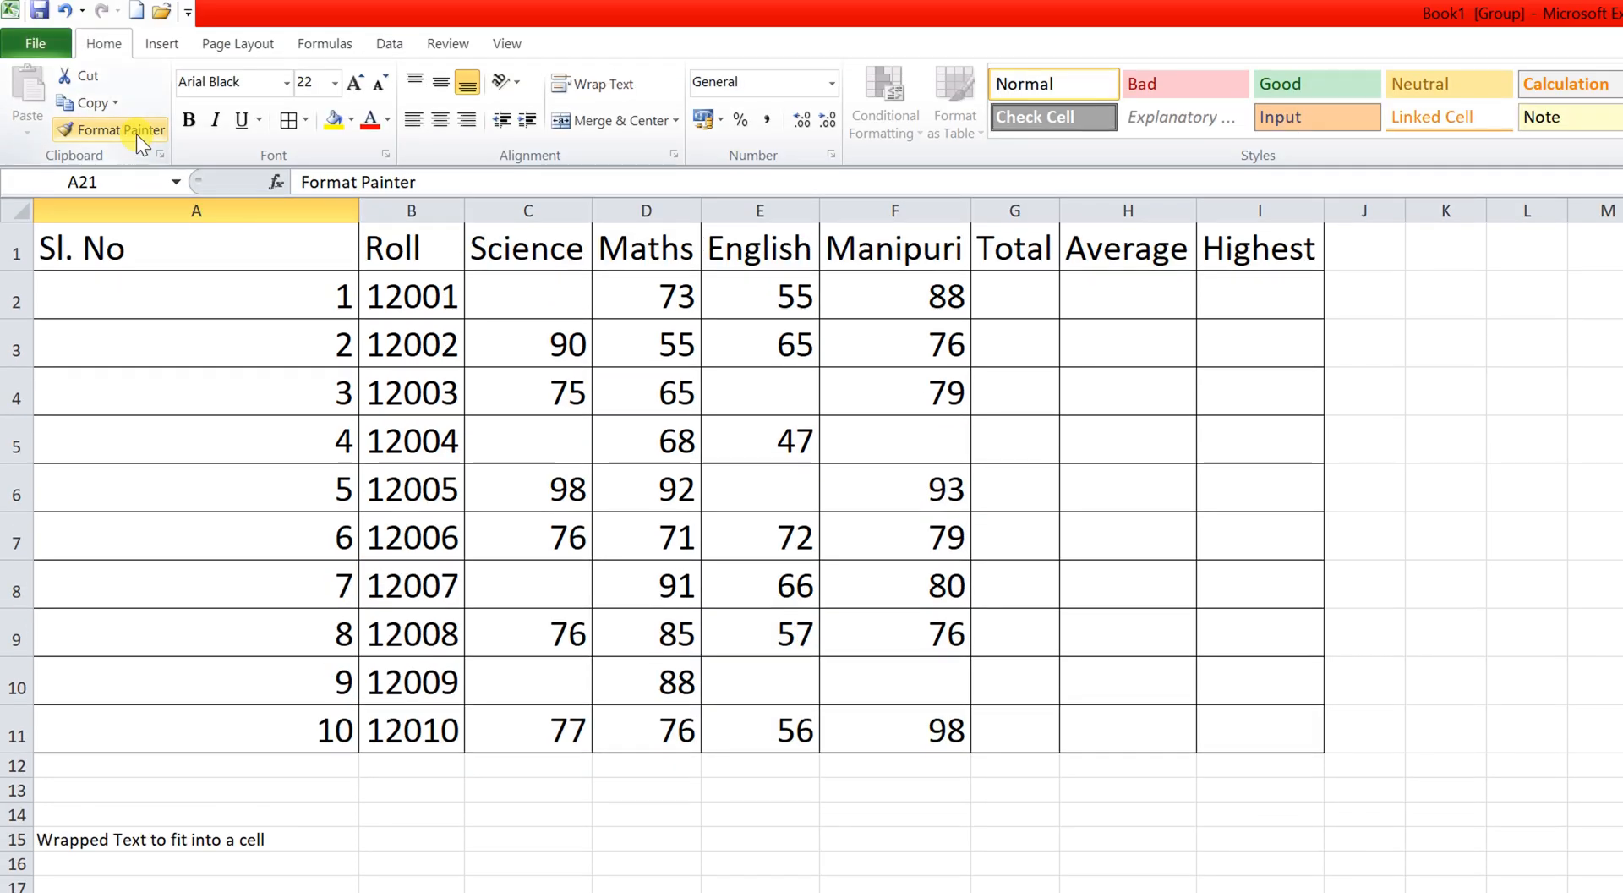
pyautogui.click(135, 94)
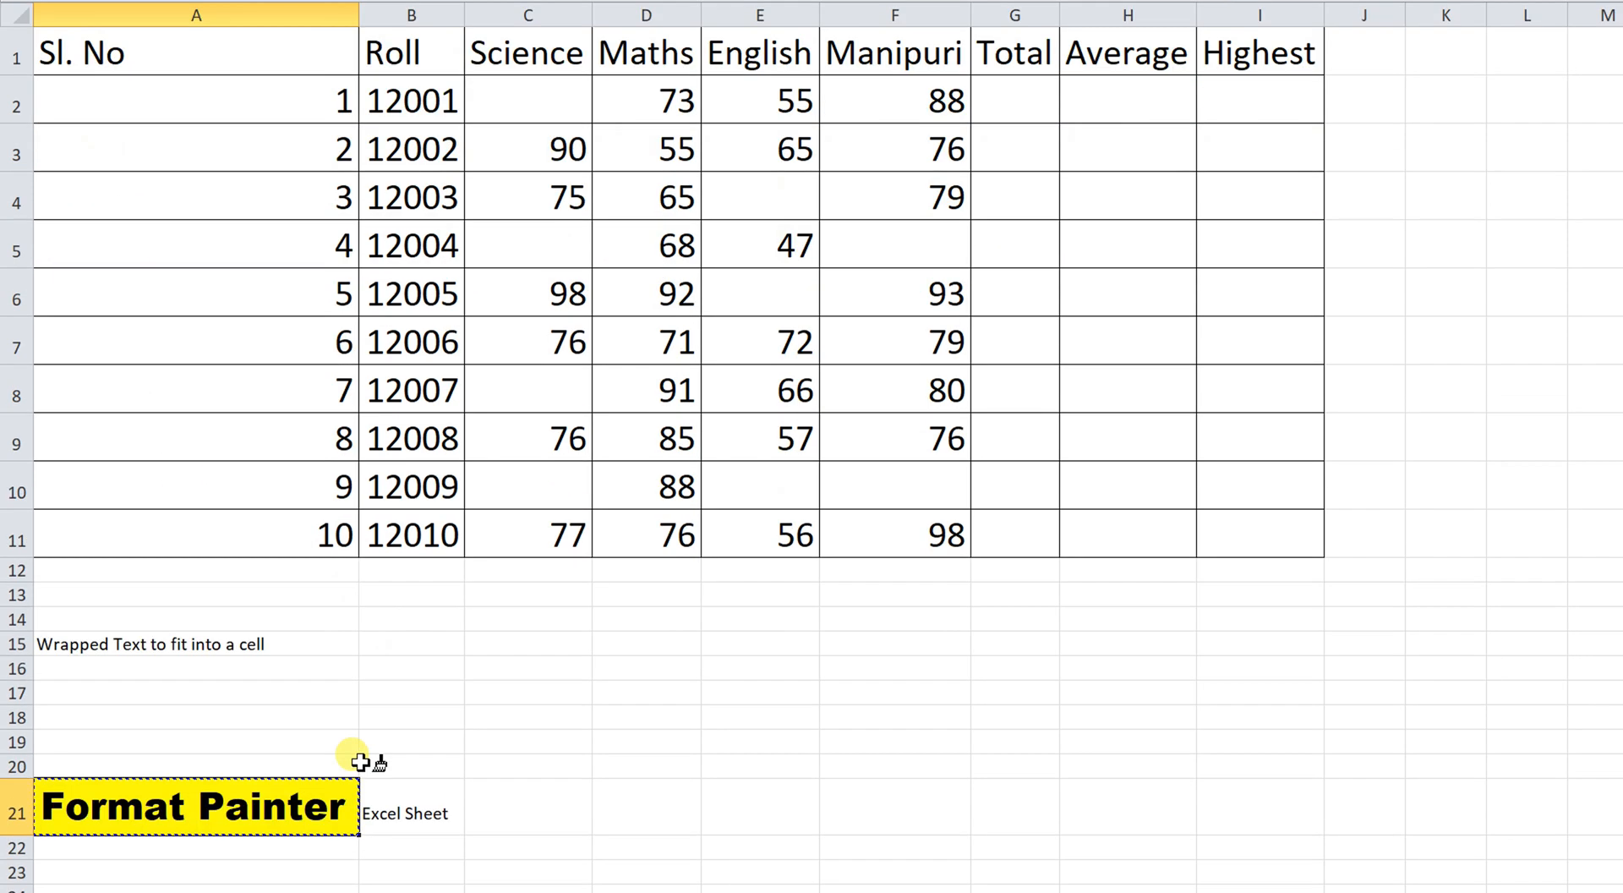
pyautogui.click(404, 749)
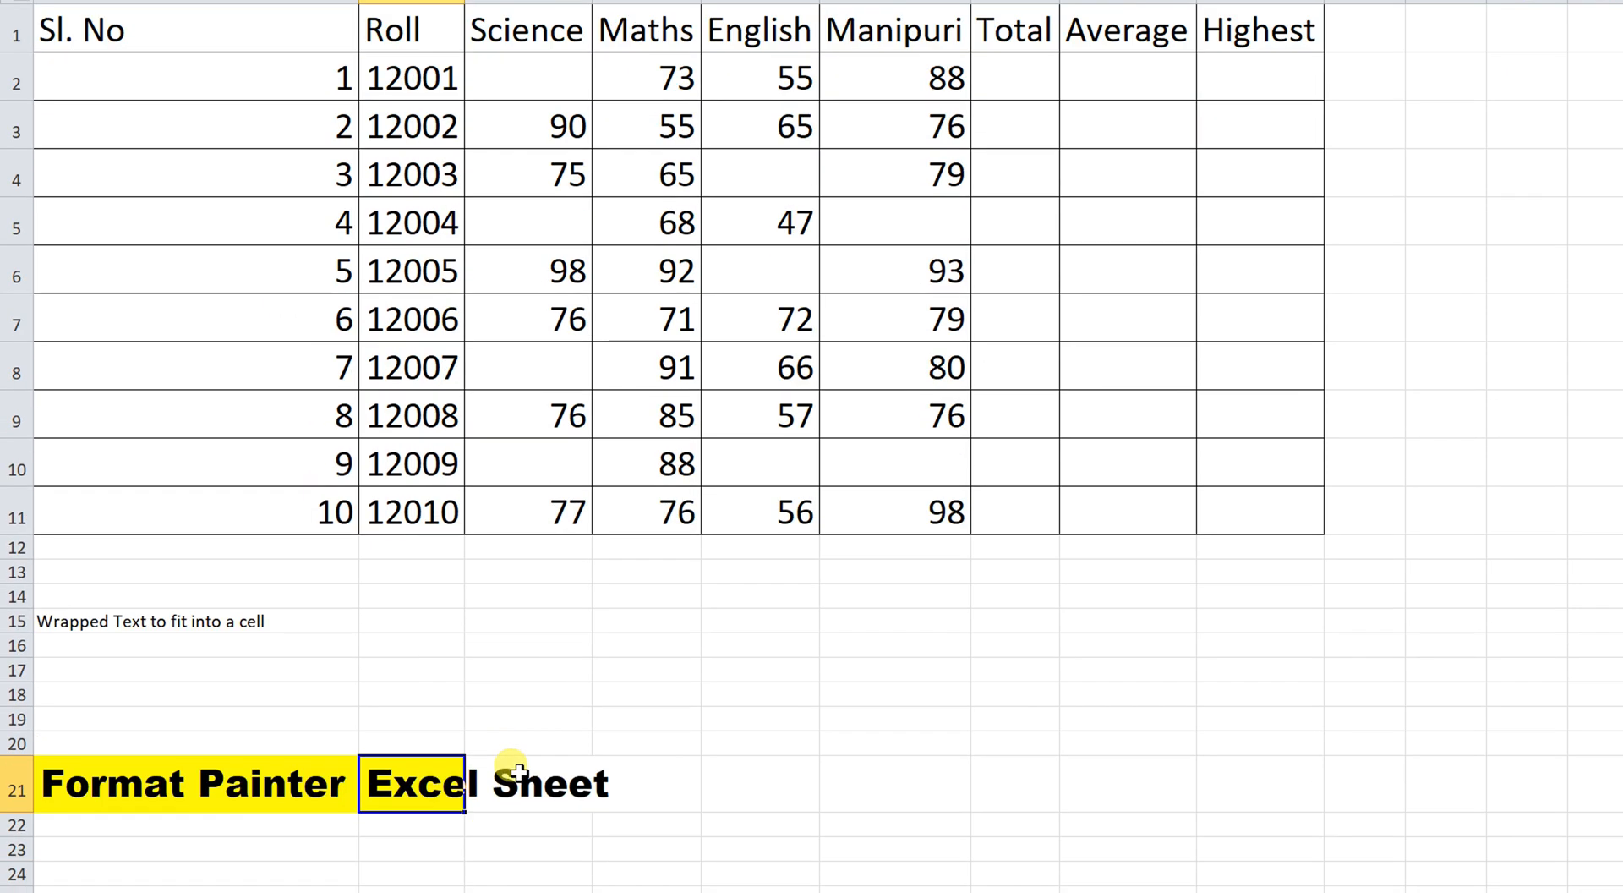
pyautogui.click(518, 771)
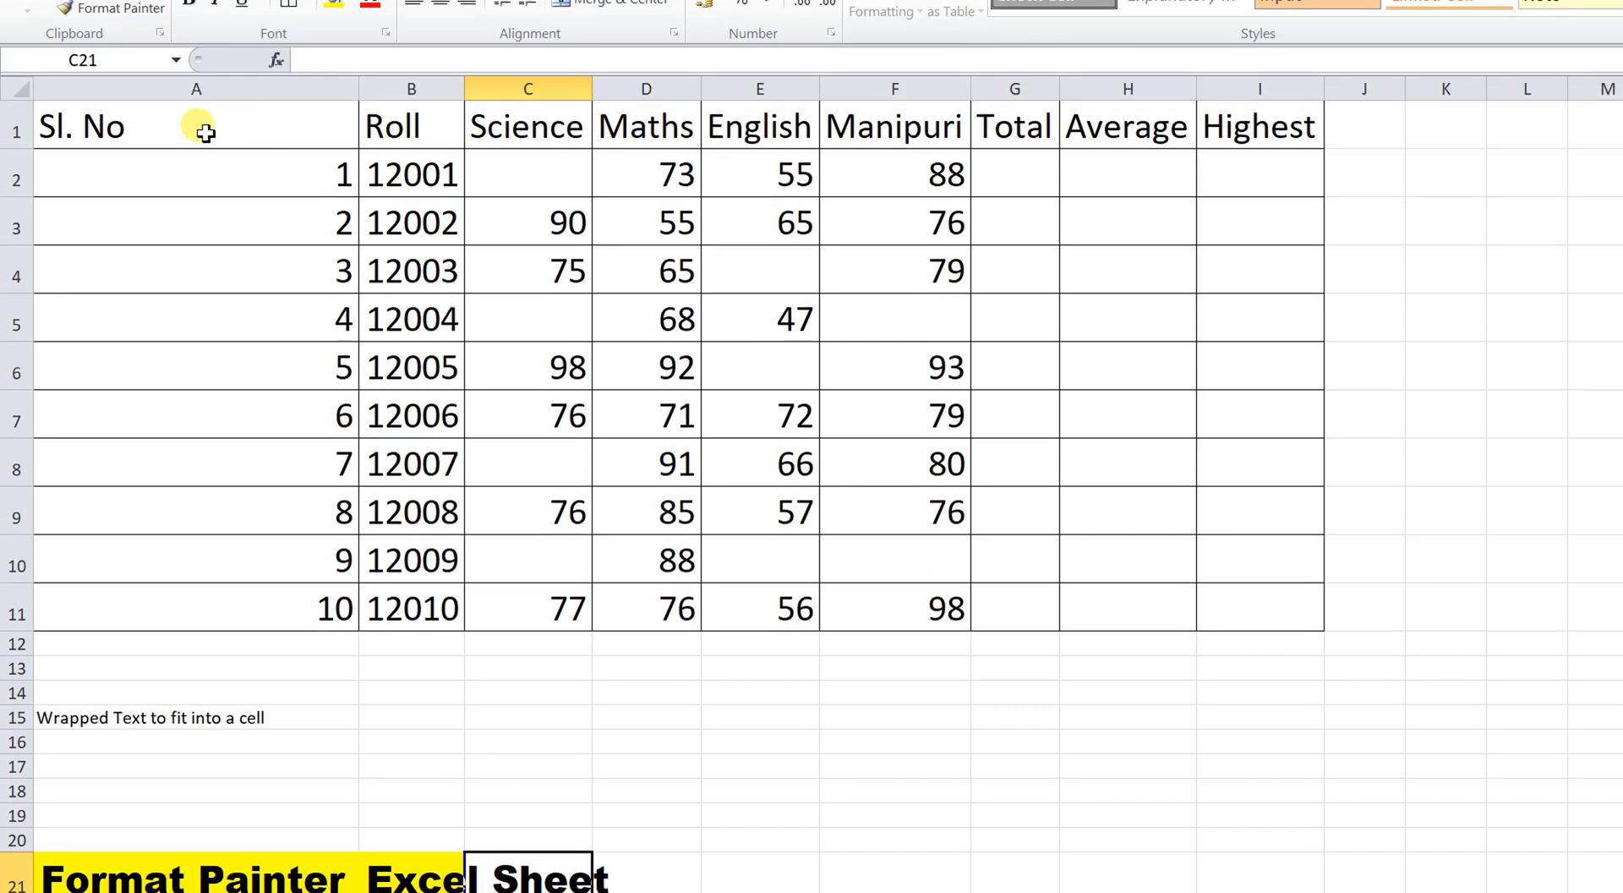
# Copy the A21 label's formatting onto the Sl. No and Roll headers.
pyautogui.click(206, 756)
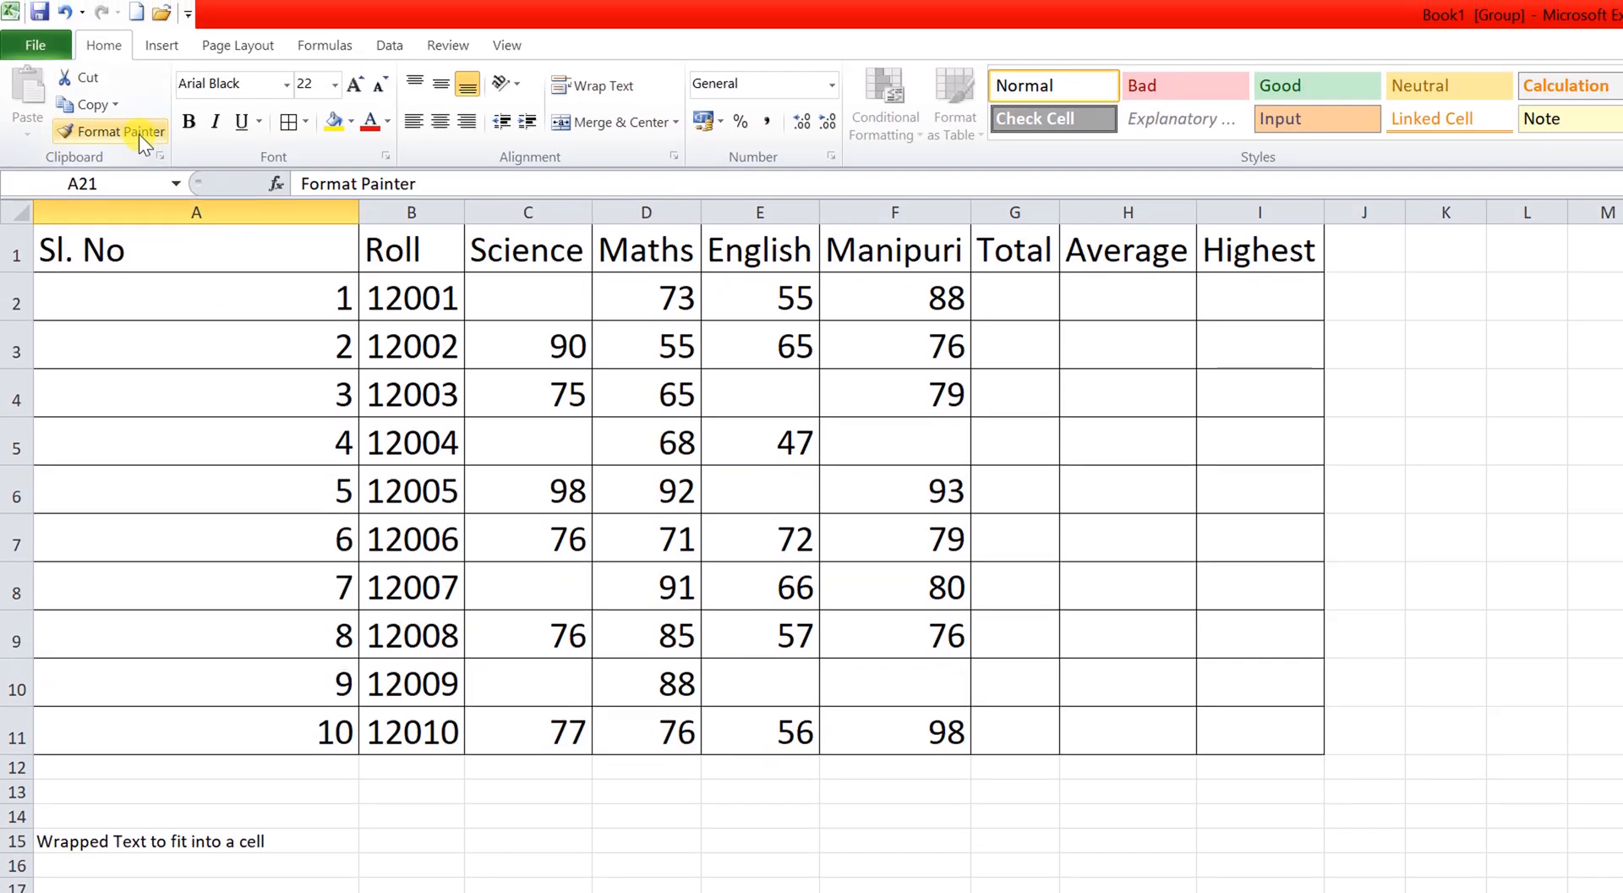
pyautogui.click(139, 133)
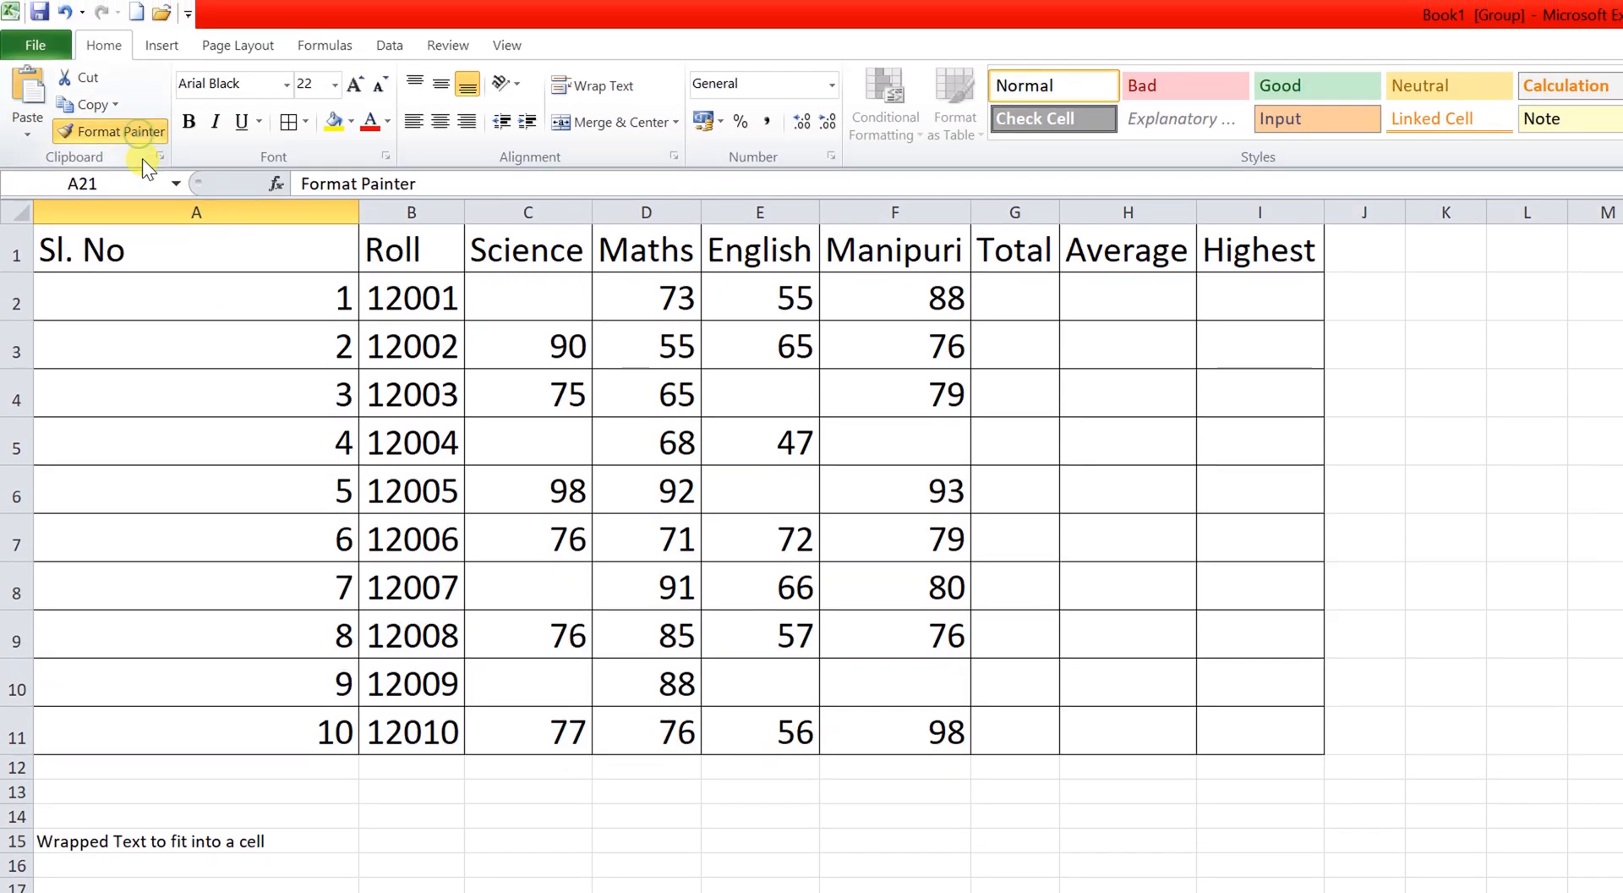
pyautogui.click(140, 248)
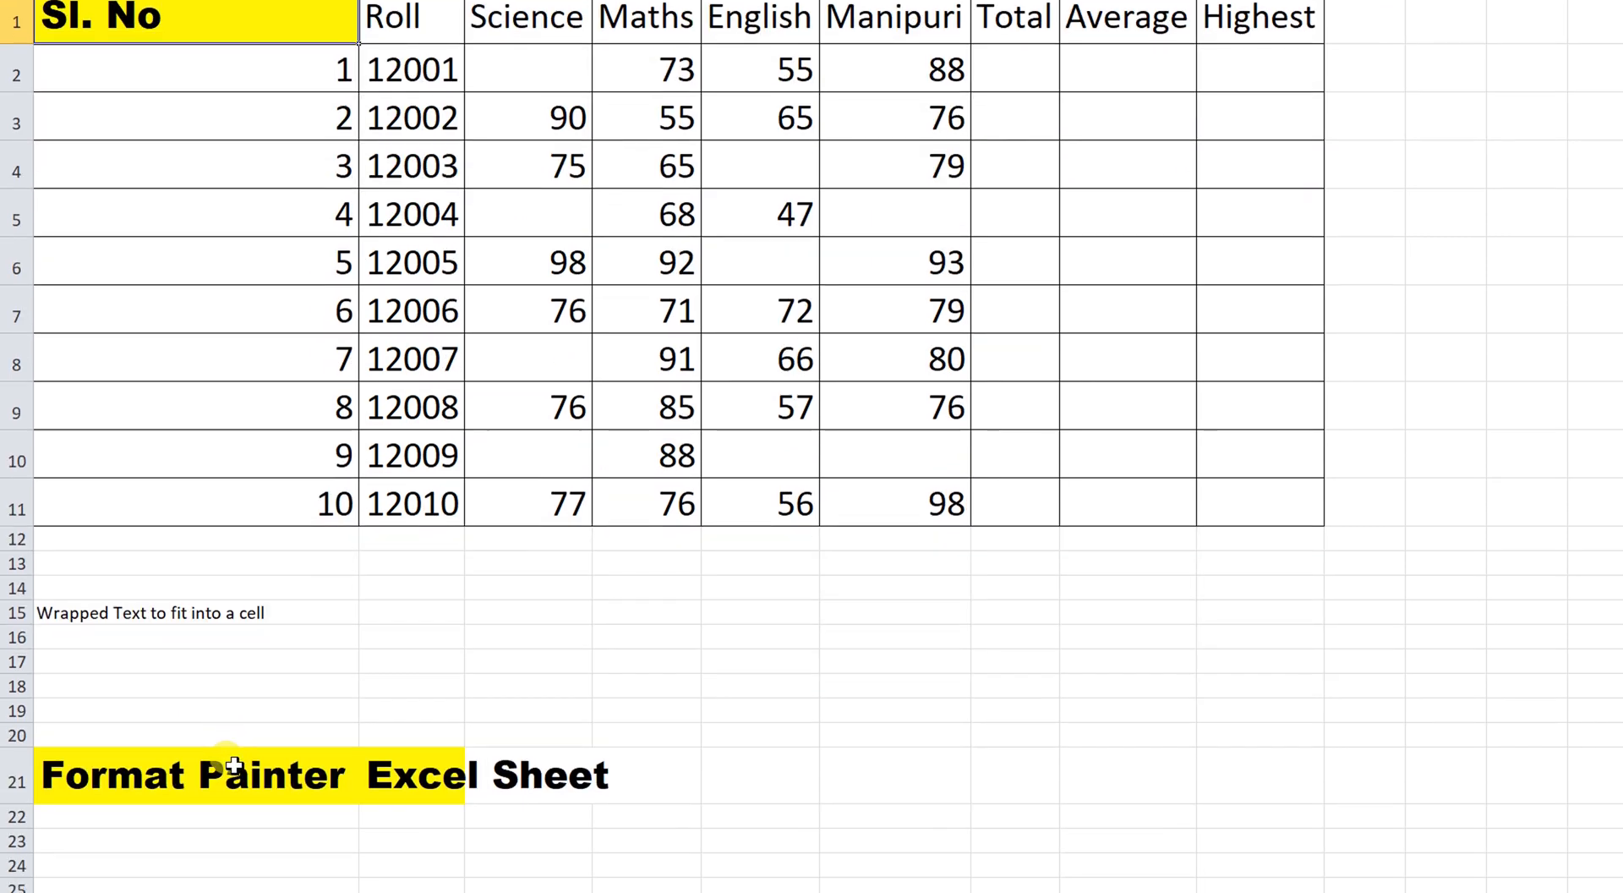
pyautogui.click(217, 768)
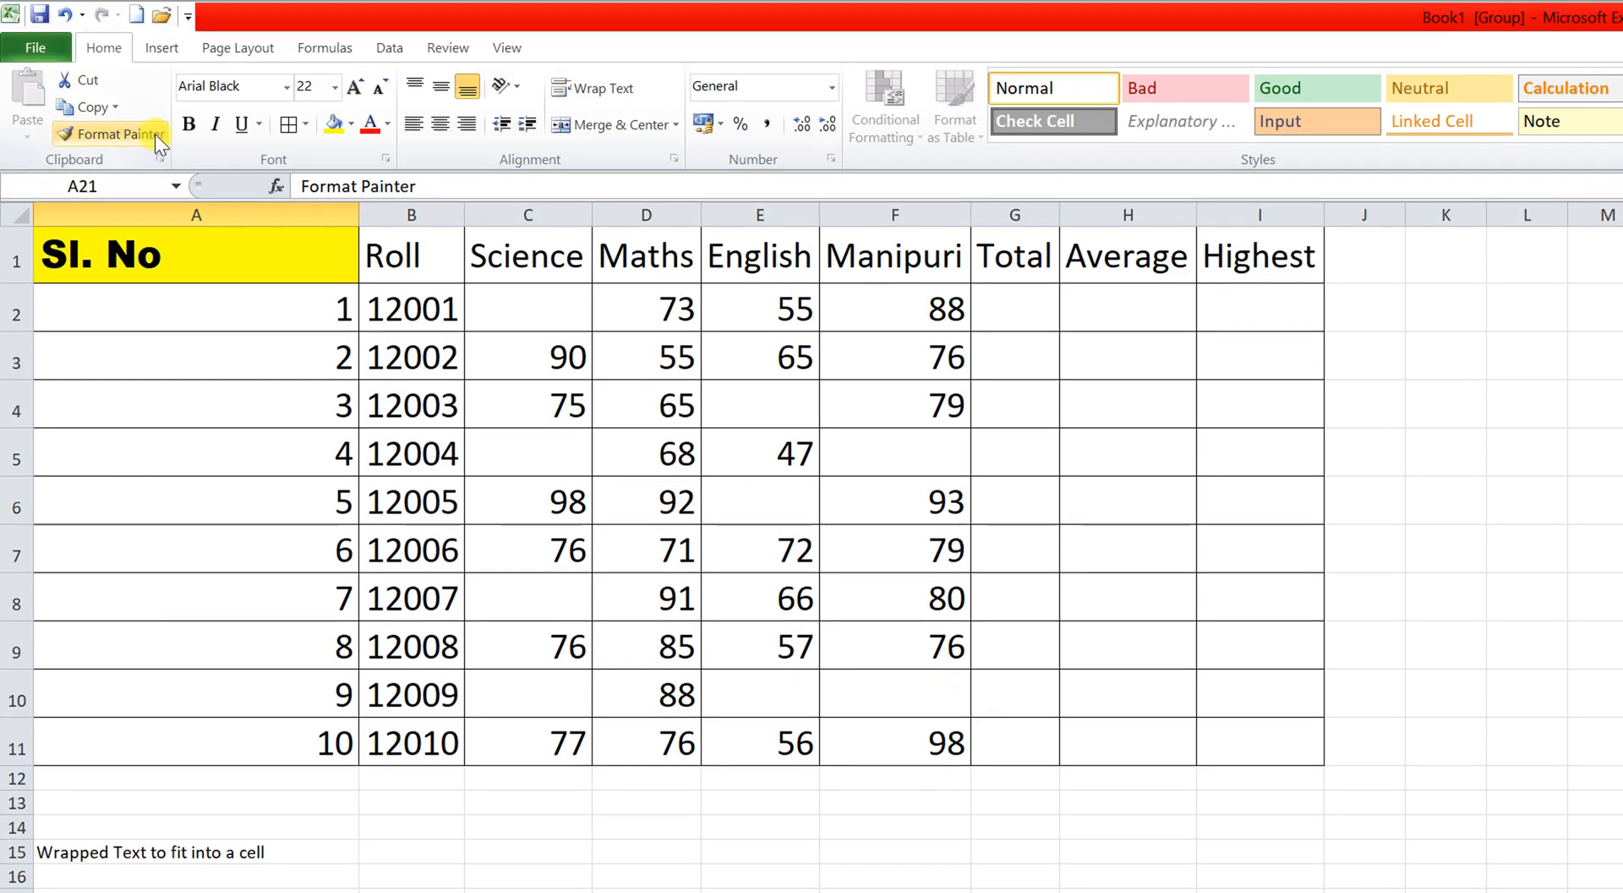
pyautogui.click(157, 142)
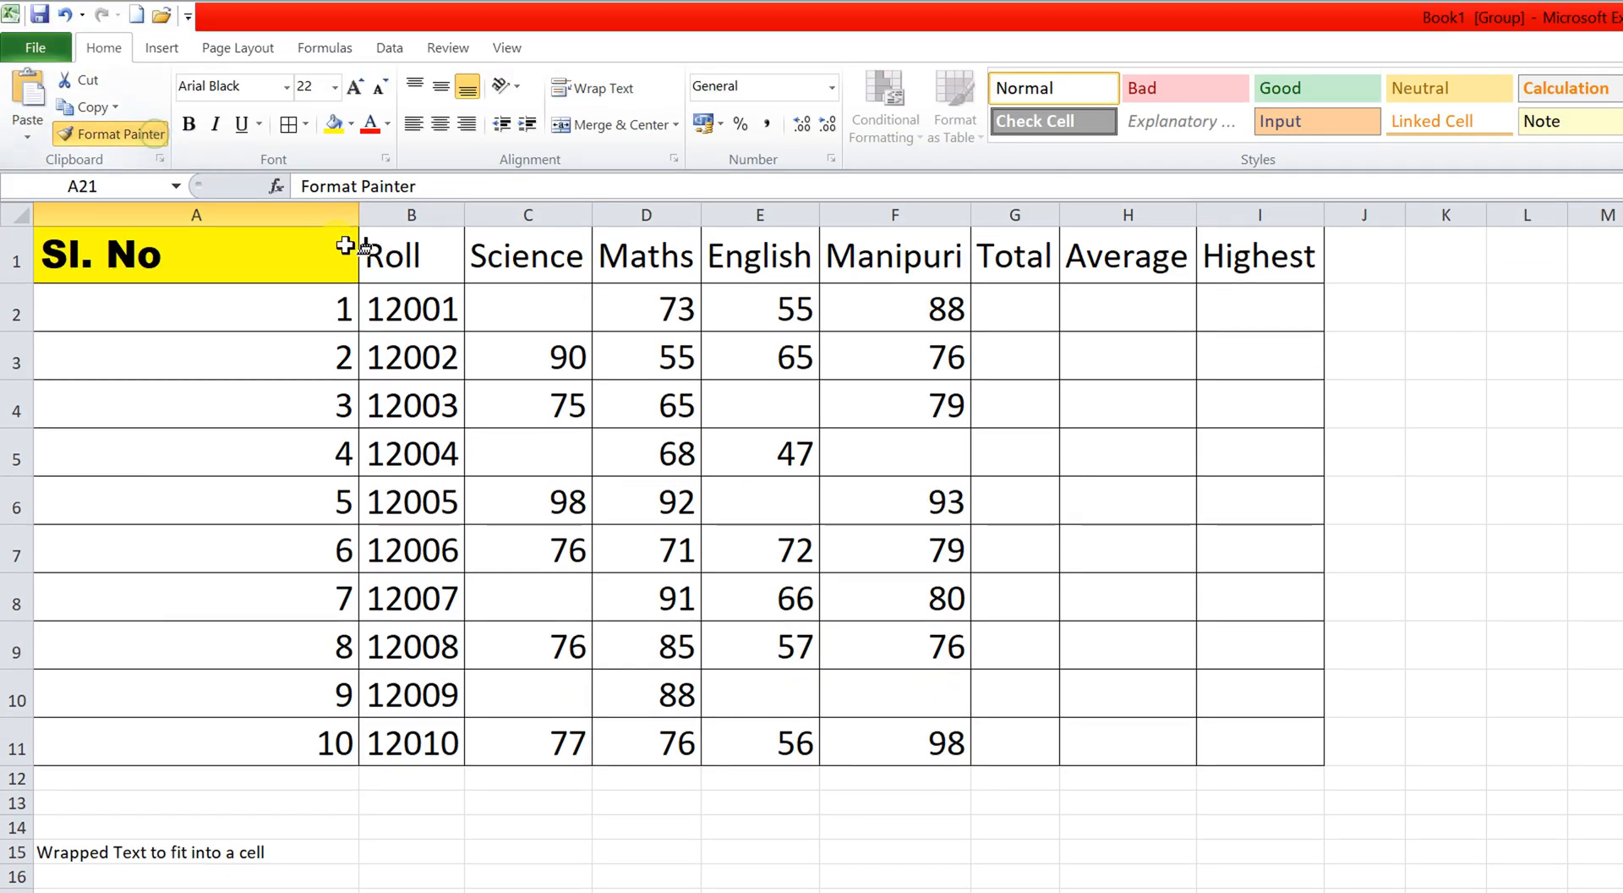
pyautogui.click(373, 248)
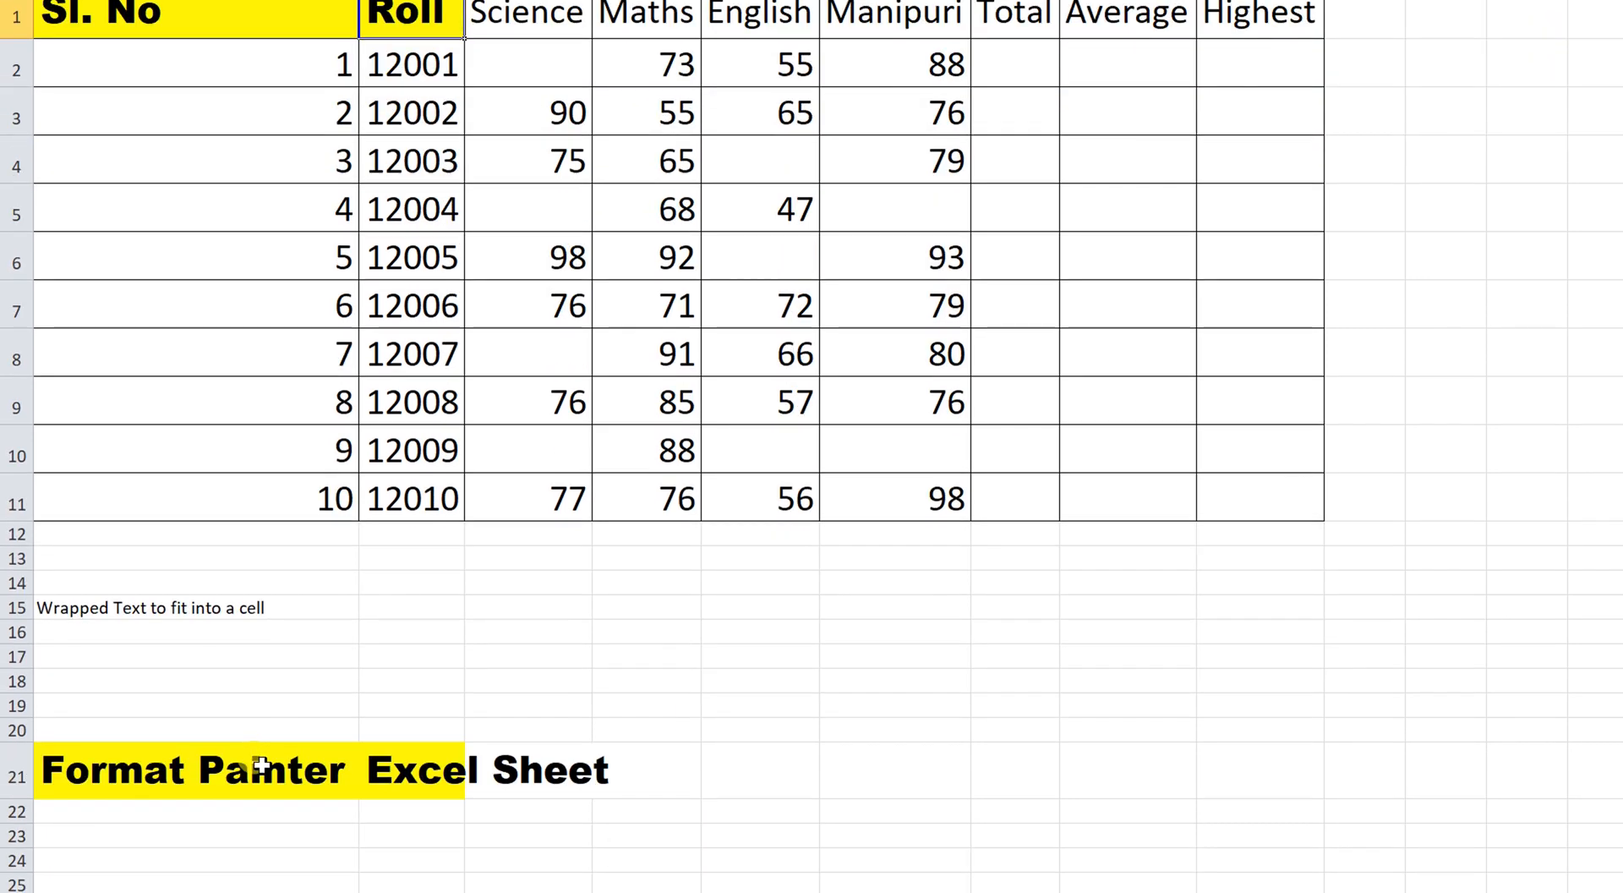
# Apply the header style to Science, Maths, English, Manipuri, Total, Average and Highest.
pyautogui.click(253, 765)
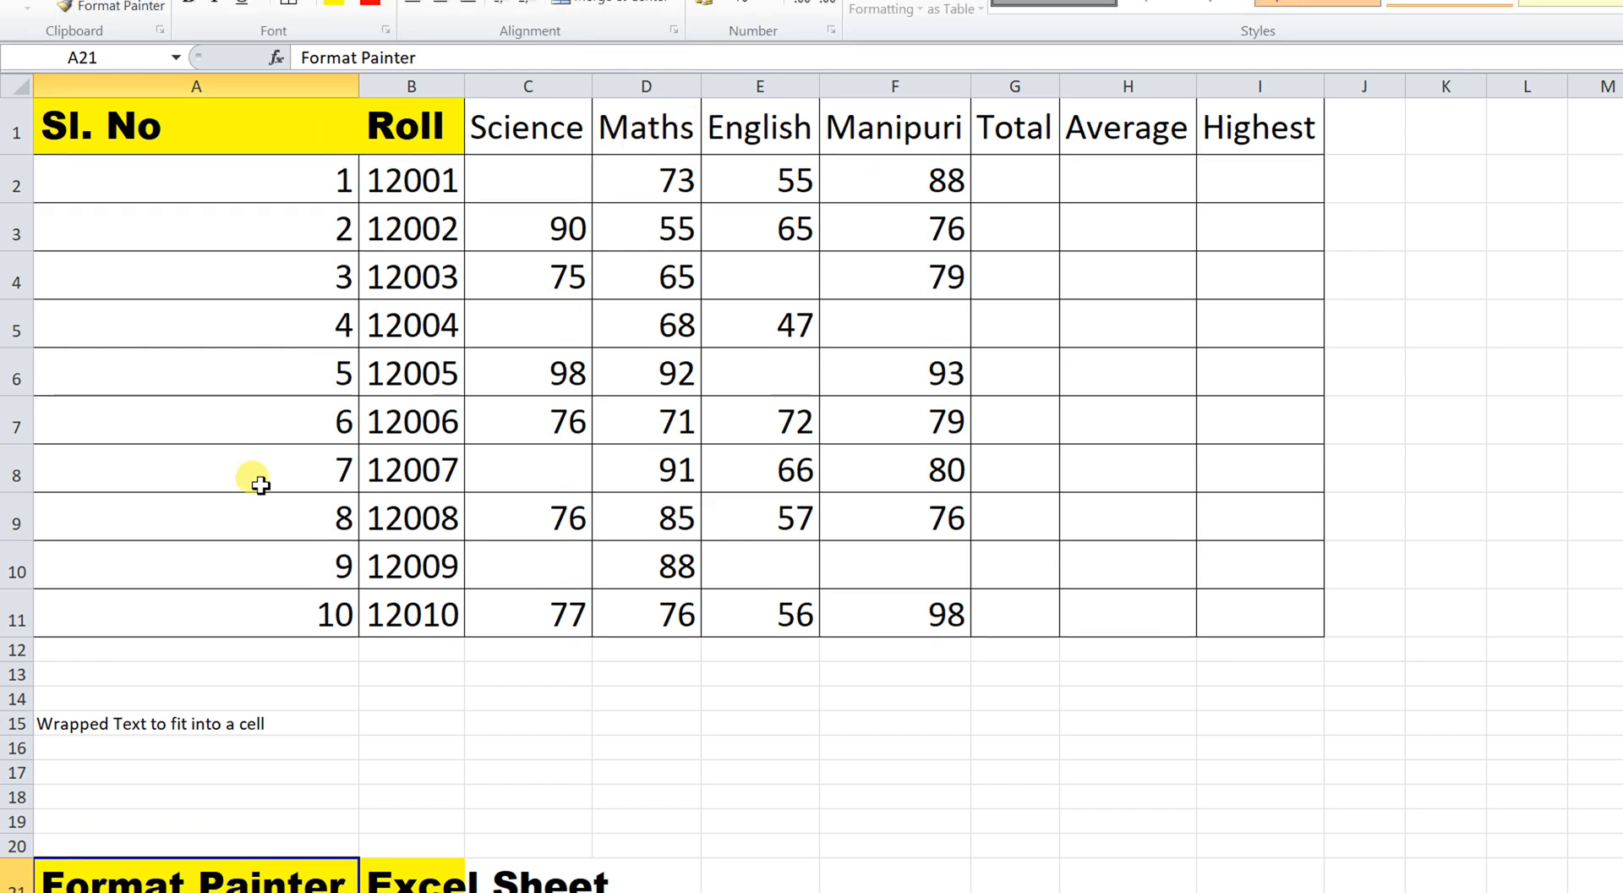
pyautogui.click(170, 132)
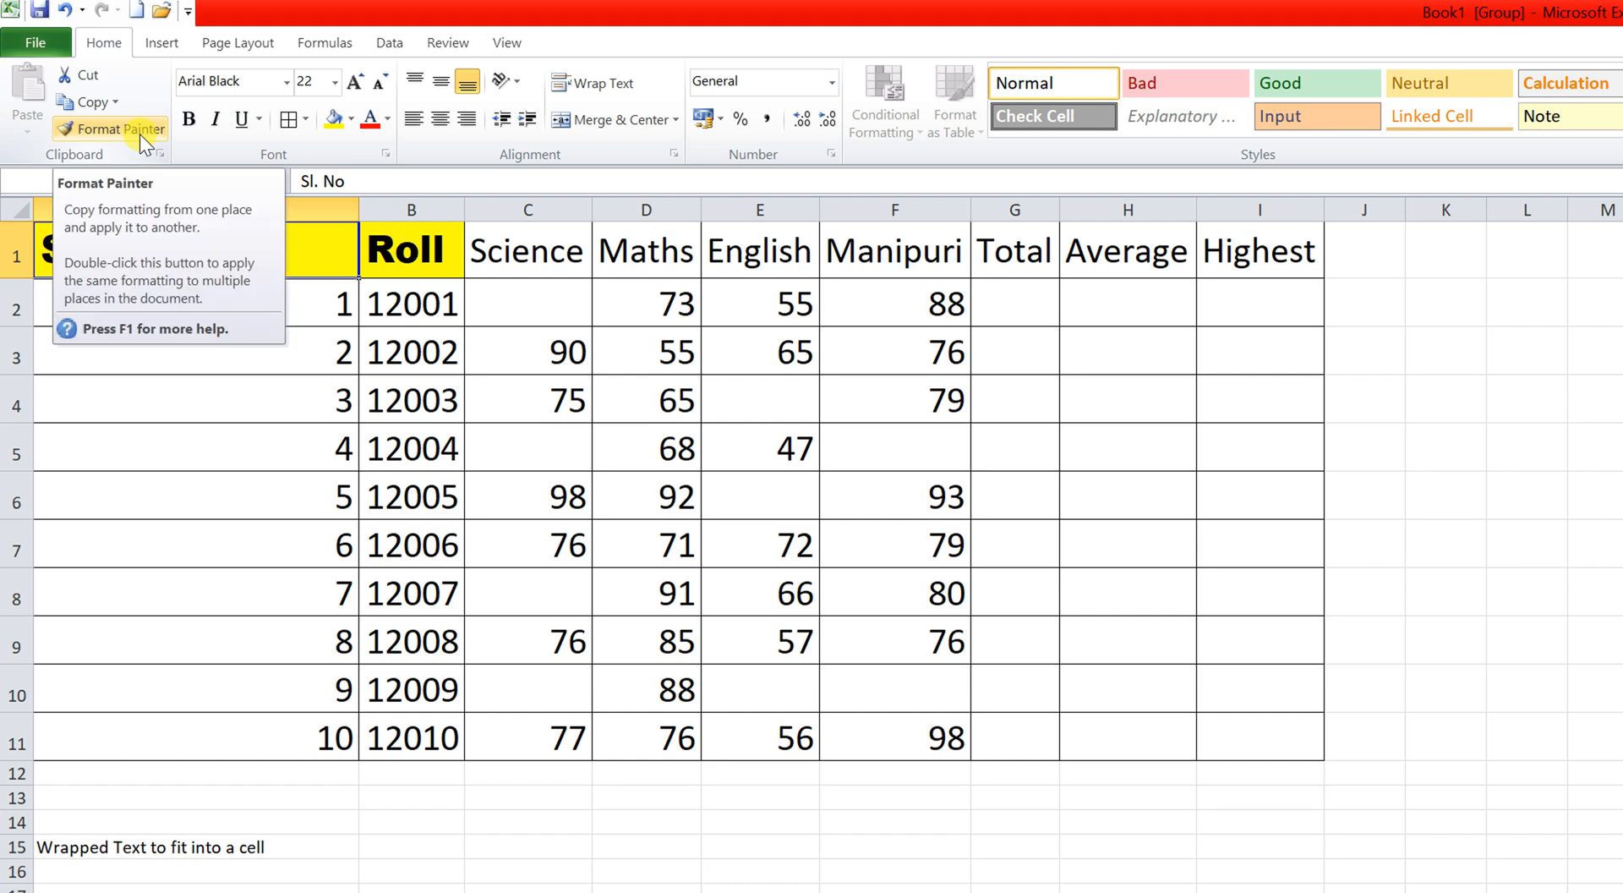
pyautogui.click(139, 133)
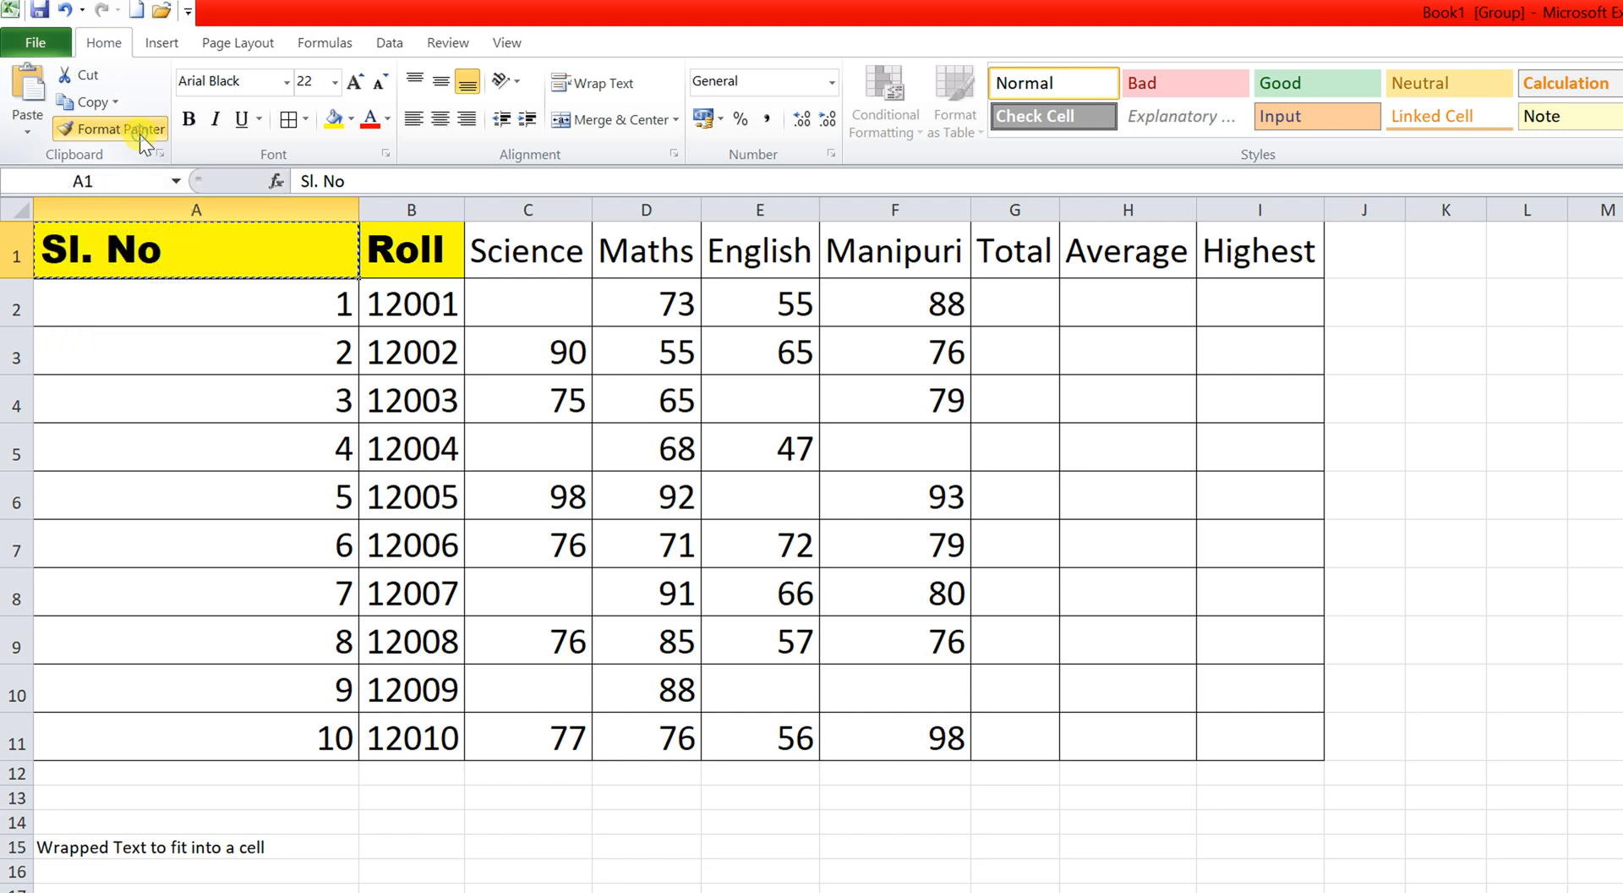
pyautogui.click(529, 261)
pyautogui.click(642, 247)
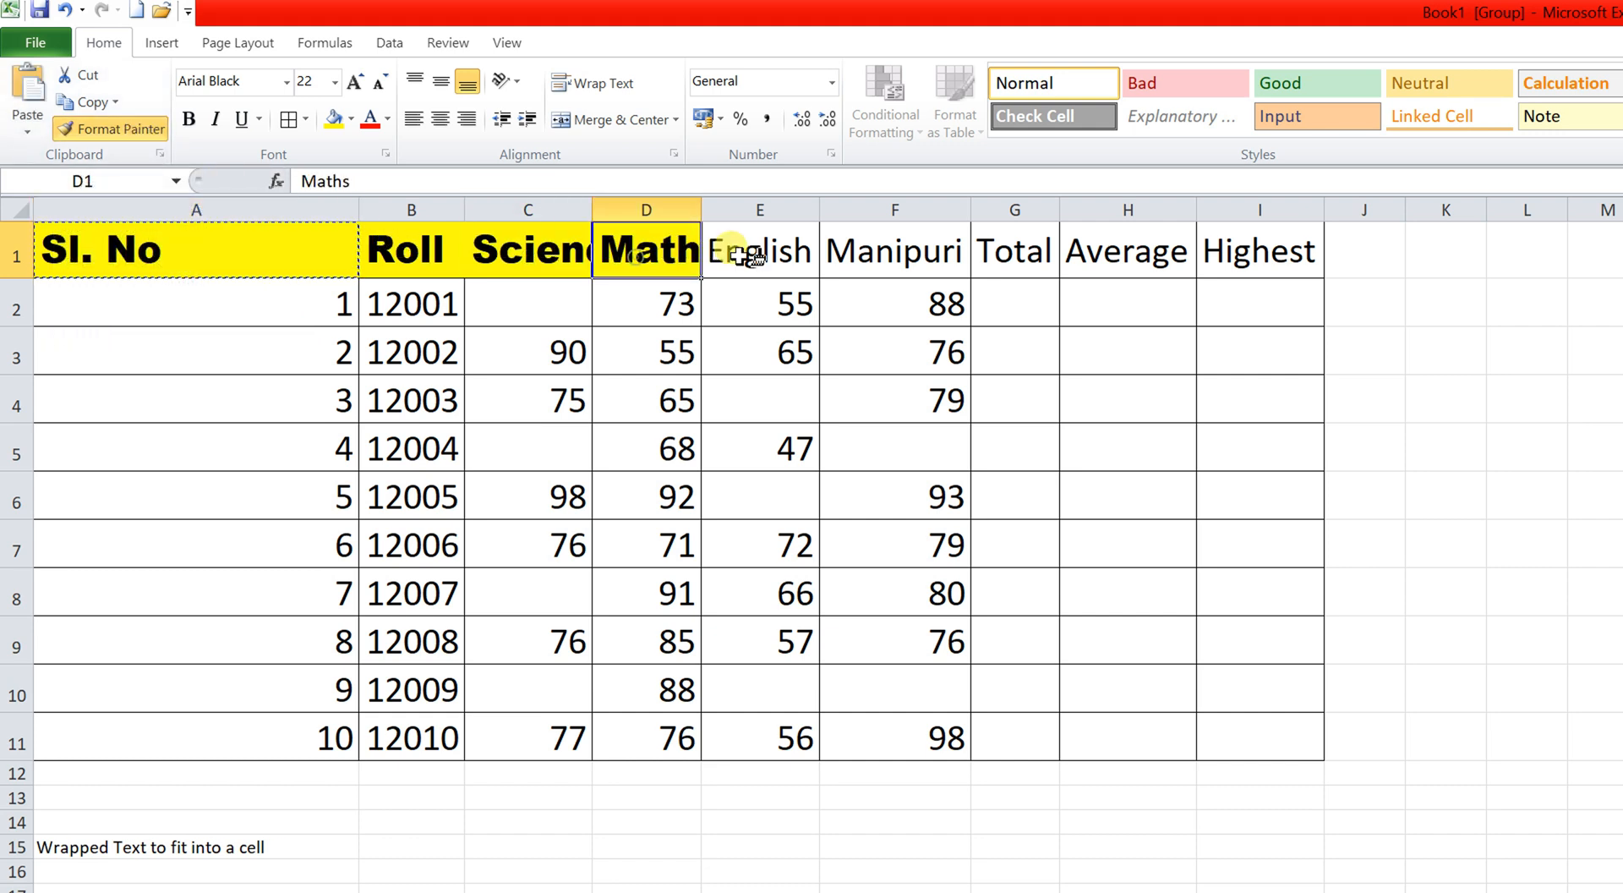
pyautogui.click(748, 252)
pyautogui.click(864, 247)
pyautogui.click(1015, 251)
pyautogui.click(1125, 251)
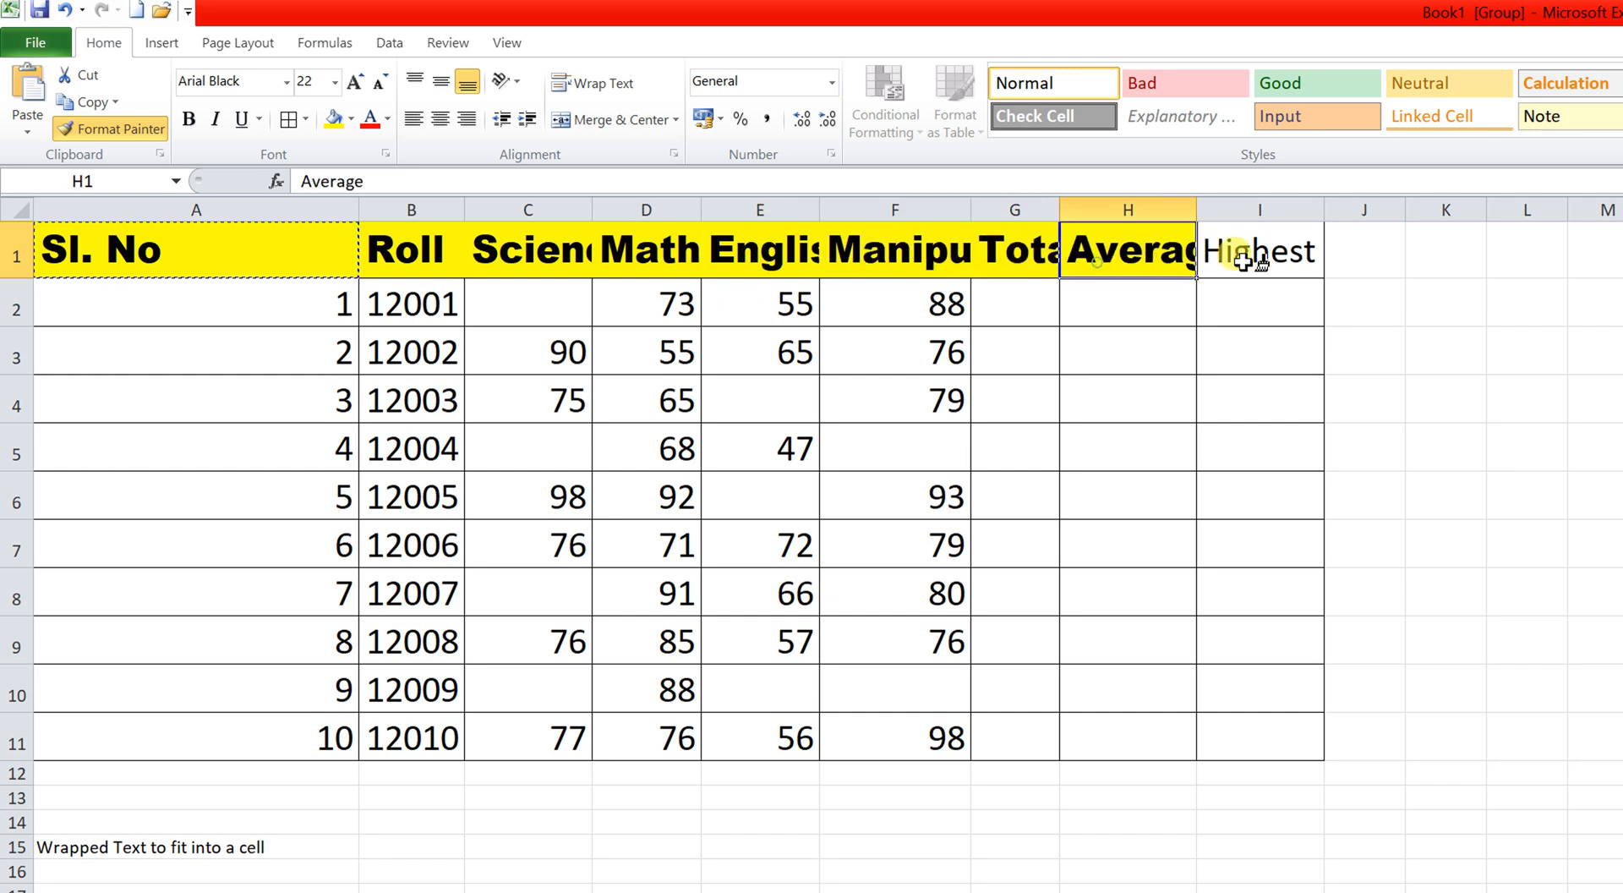
pyautogui.click(1250, 258)
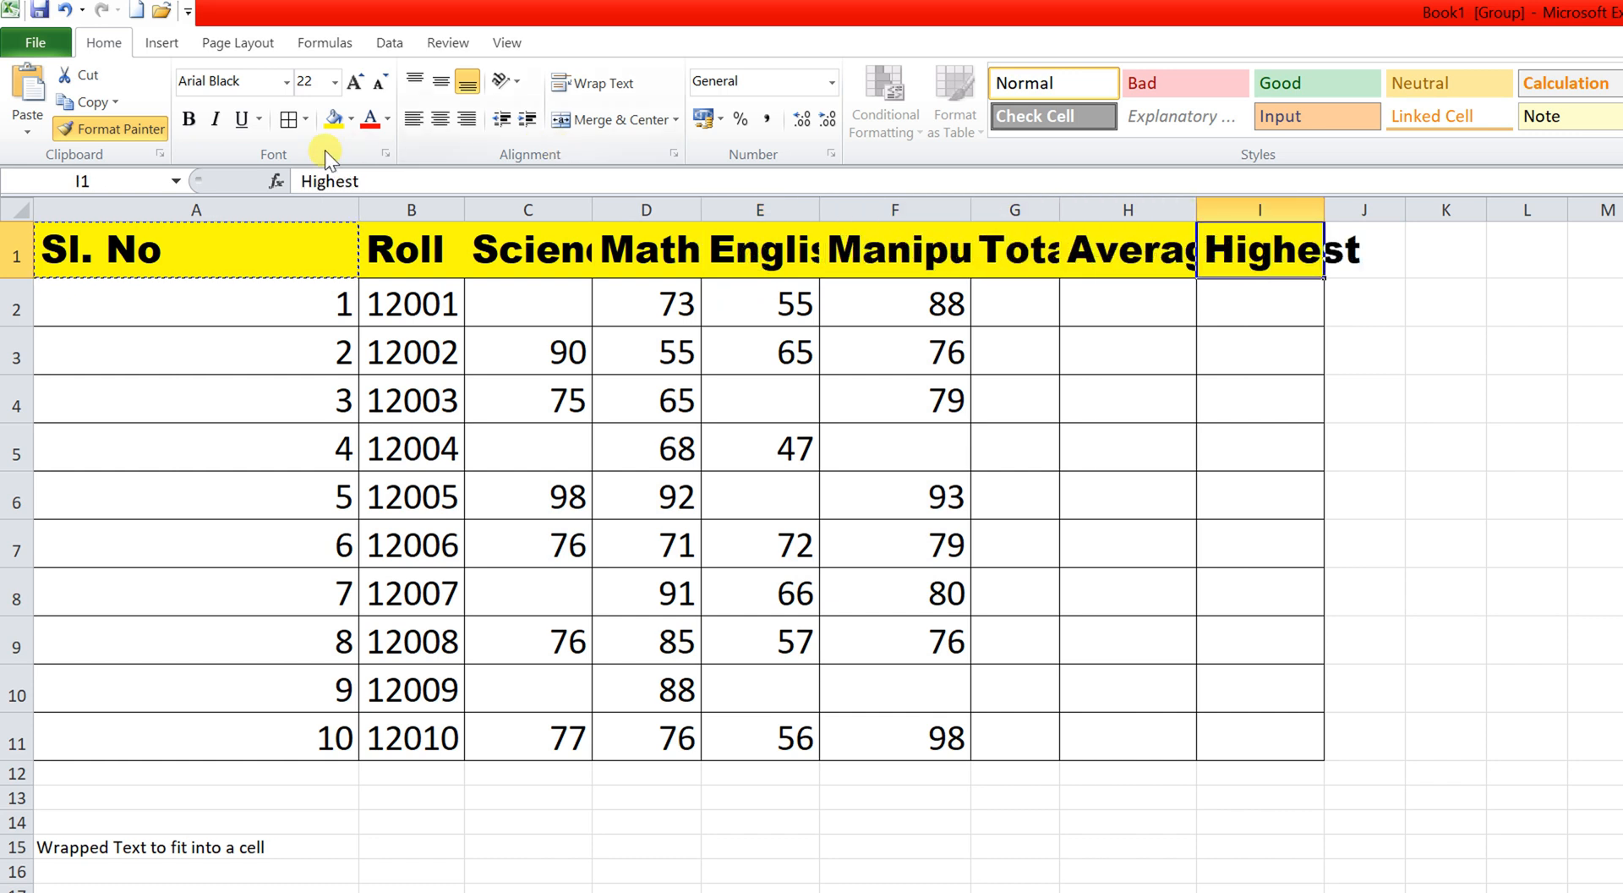
pyautogui.click(162, 133)
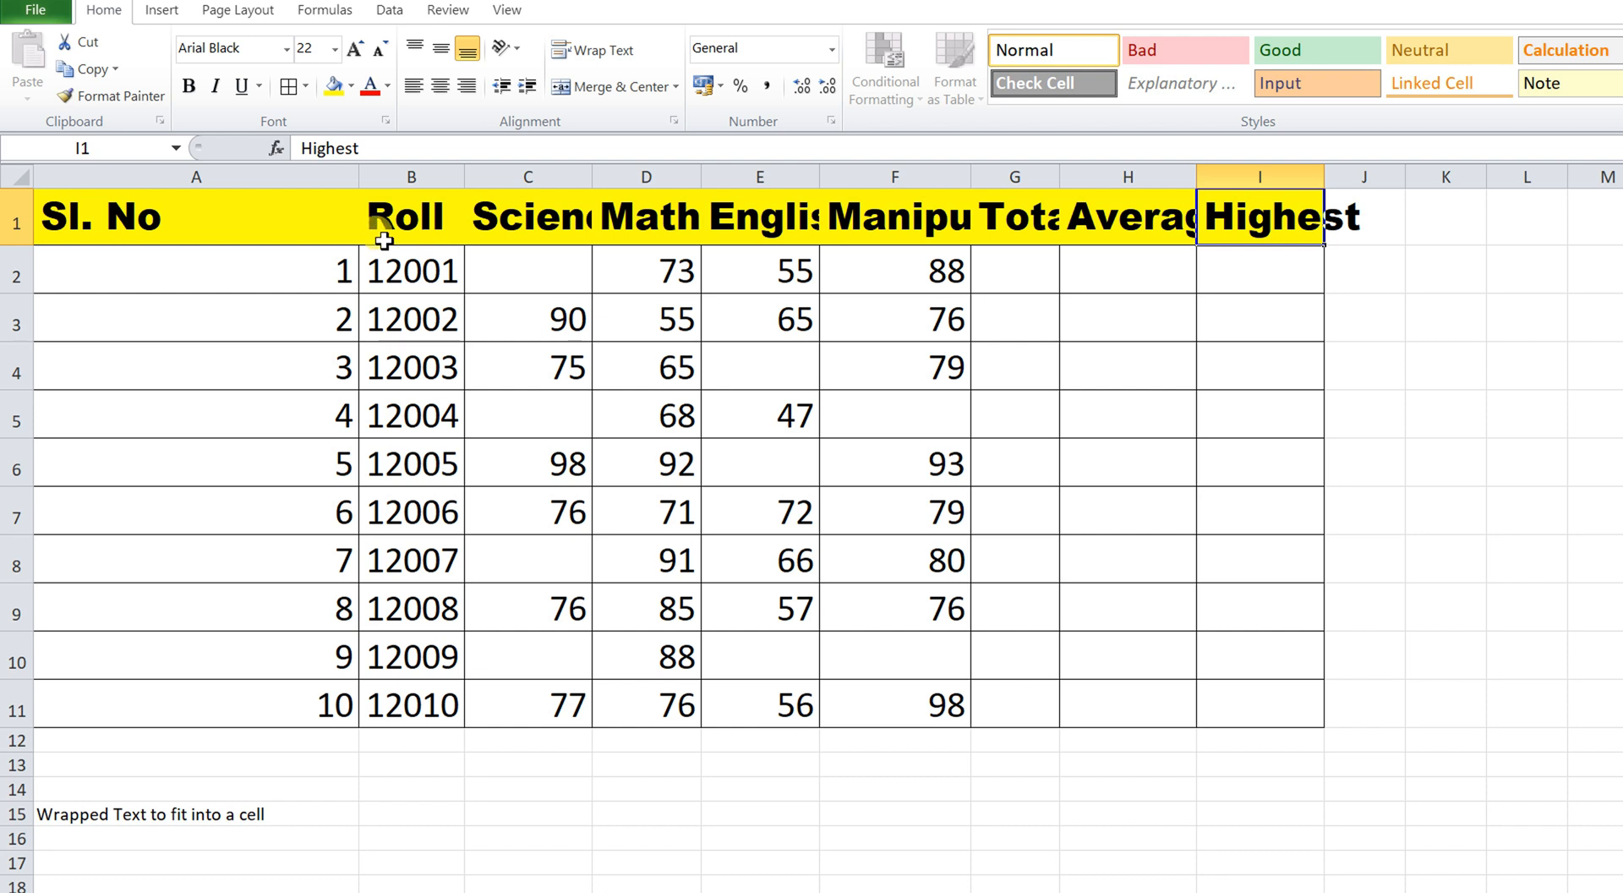
# Wrap the Science-to-Highest headers and auto-fit every column width.
pyautogui.moveTo(358, 176); pyautogui.dragTo(203, 207)
pyautogui.click(358, 217)
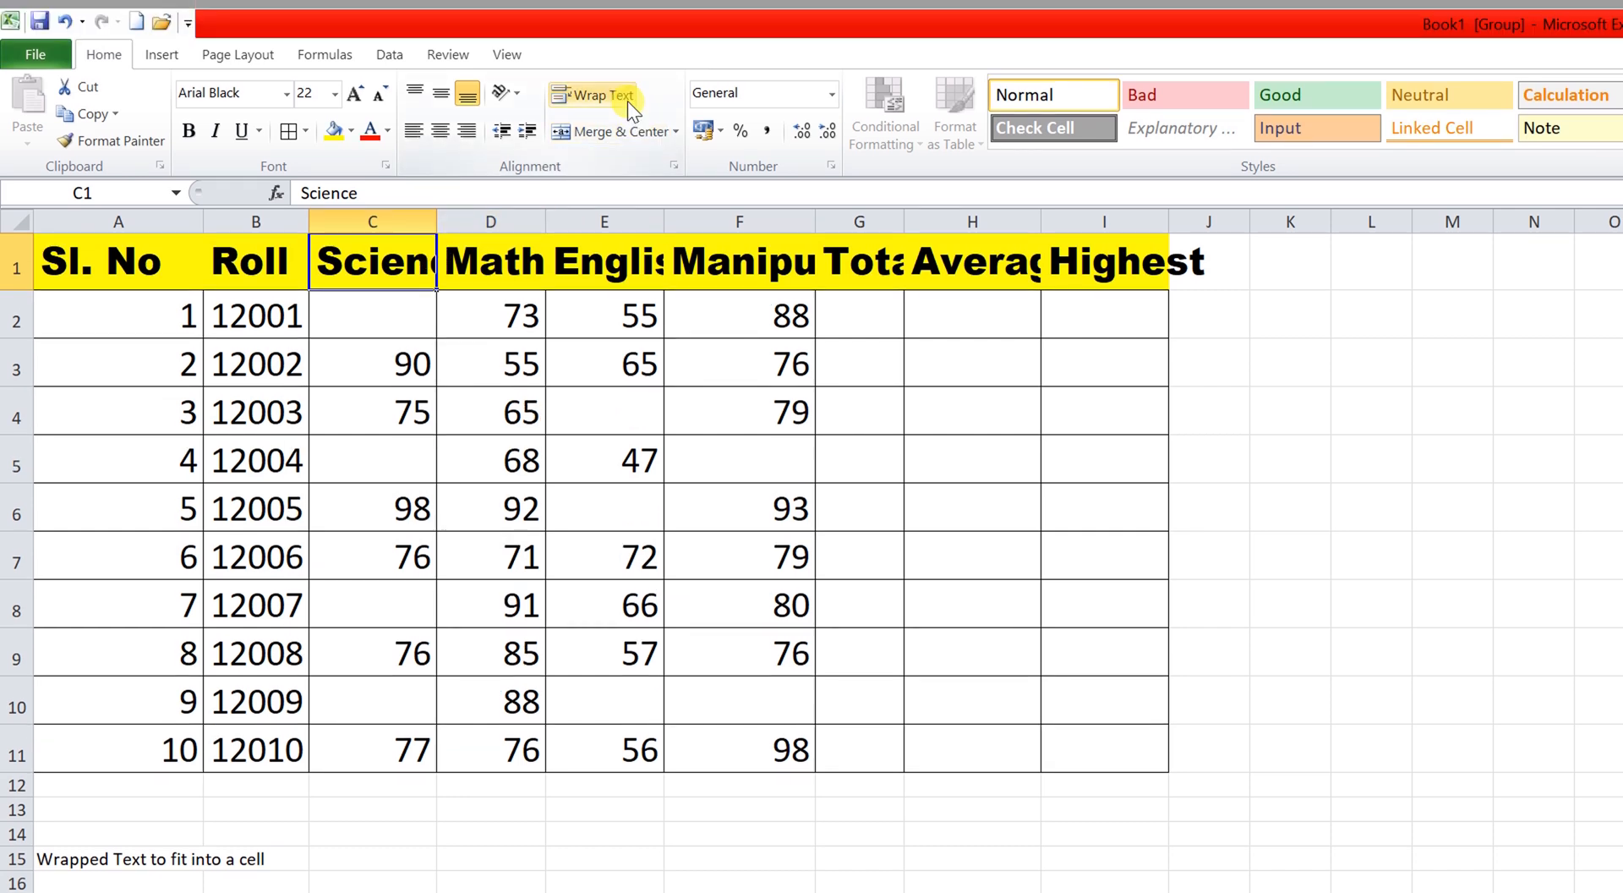
pyautogui.click(627, 100)
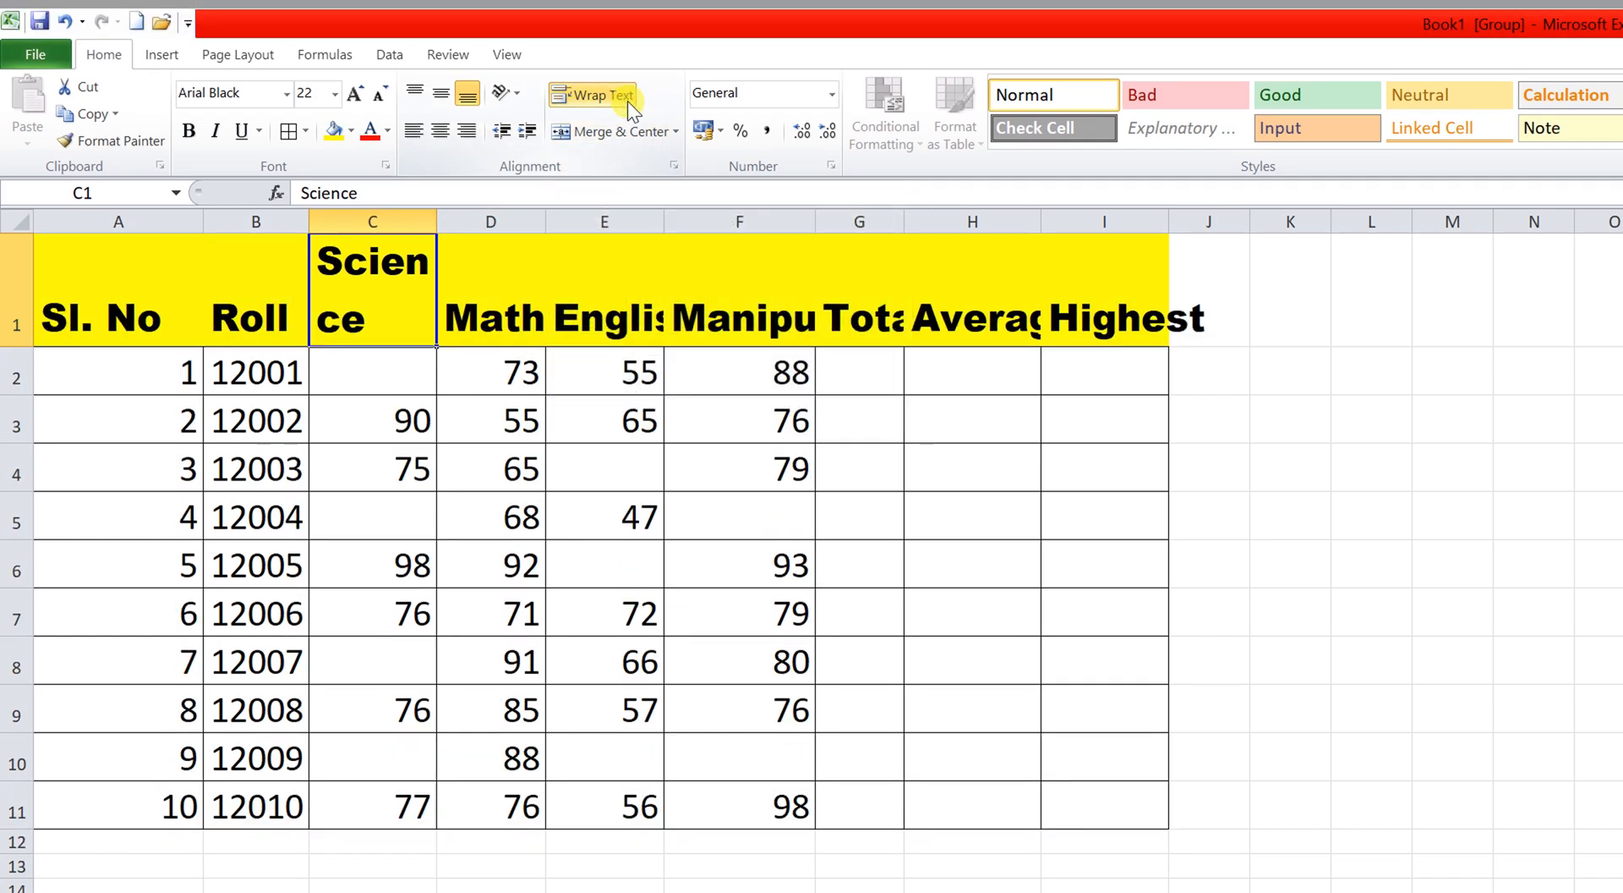
pyautogui.click(505, 310)
pyautogui.moveTo(352, 294); pyautogui.dragTo(1080, 305)
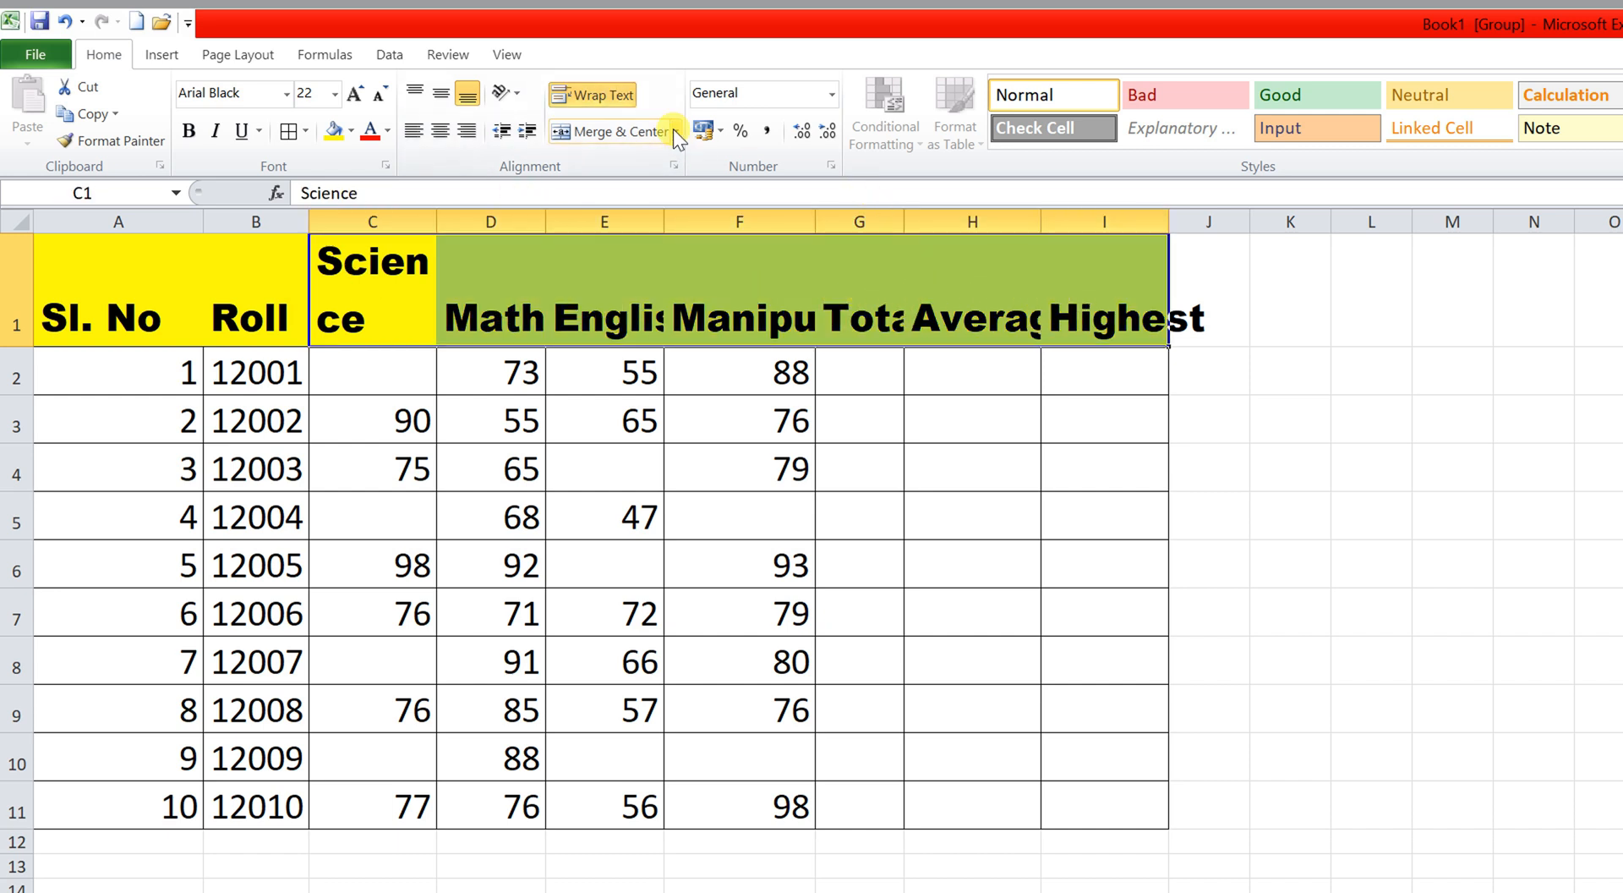
pyautogui.click(618, 97)
pyautogui.click(623, 97)
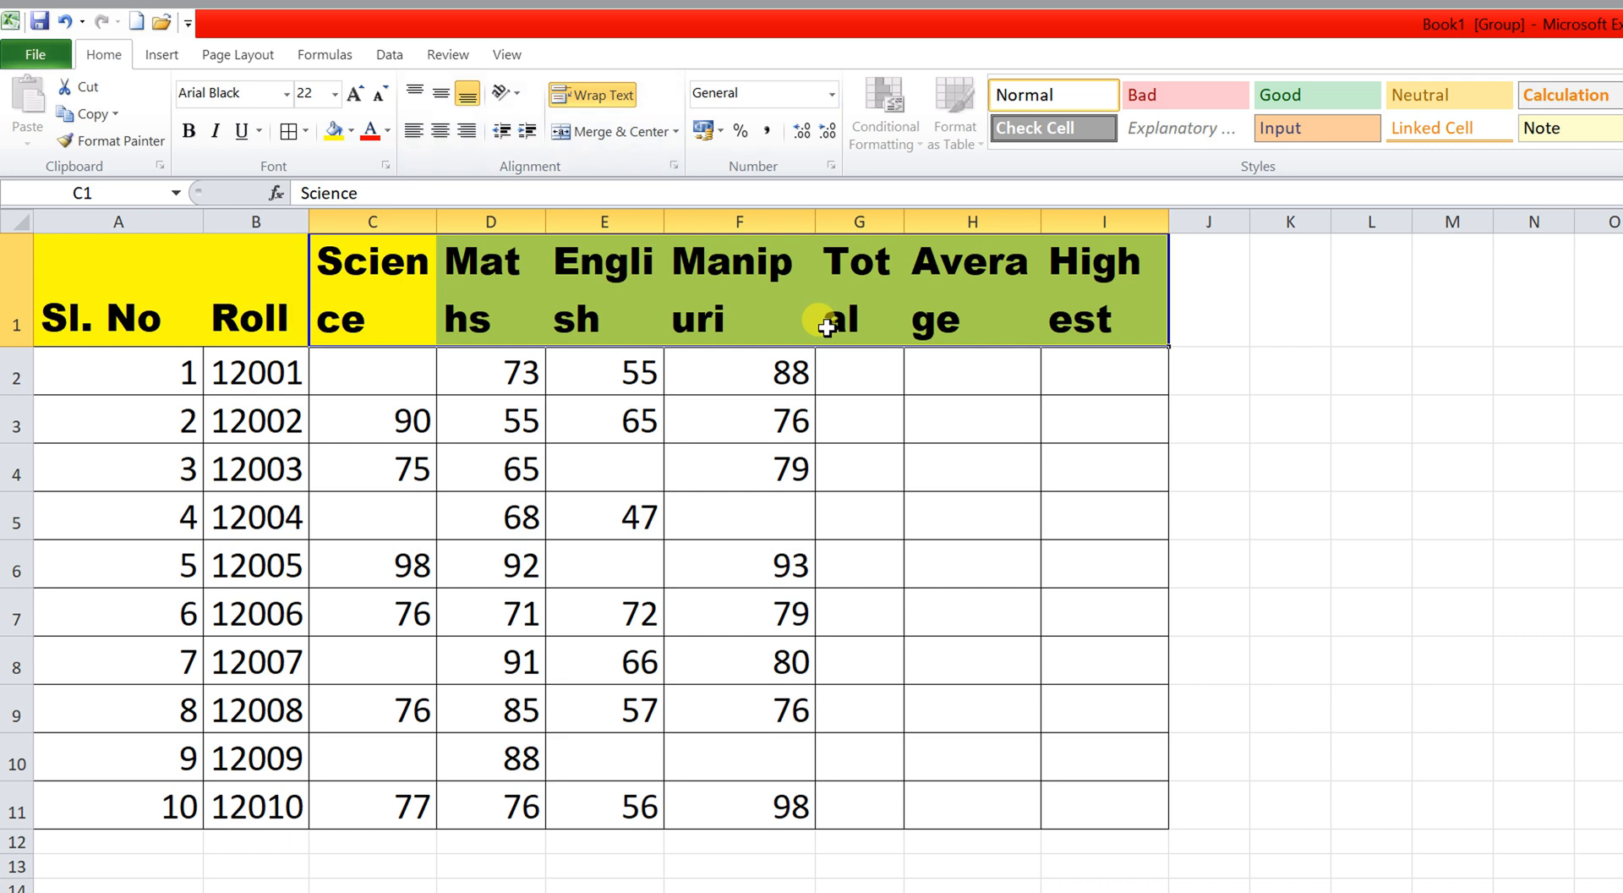
pyautogui.click(534, 311)
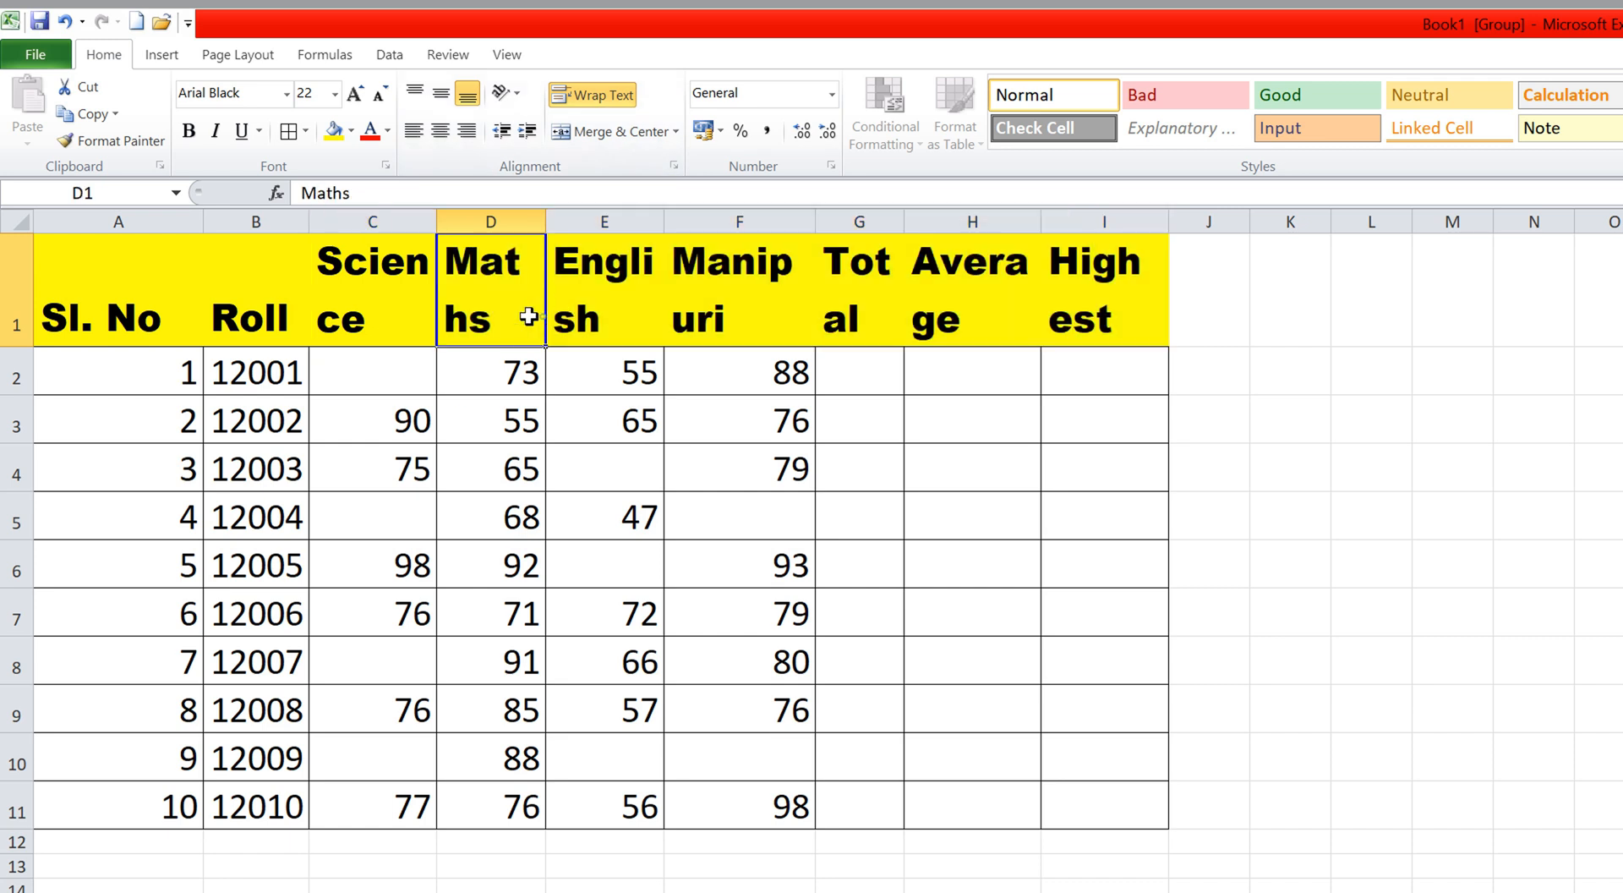
pyautogui.click(18, 223)
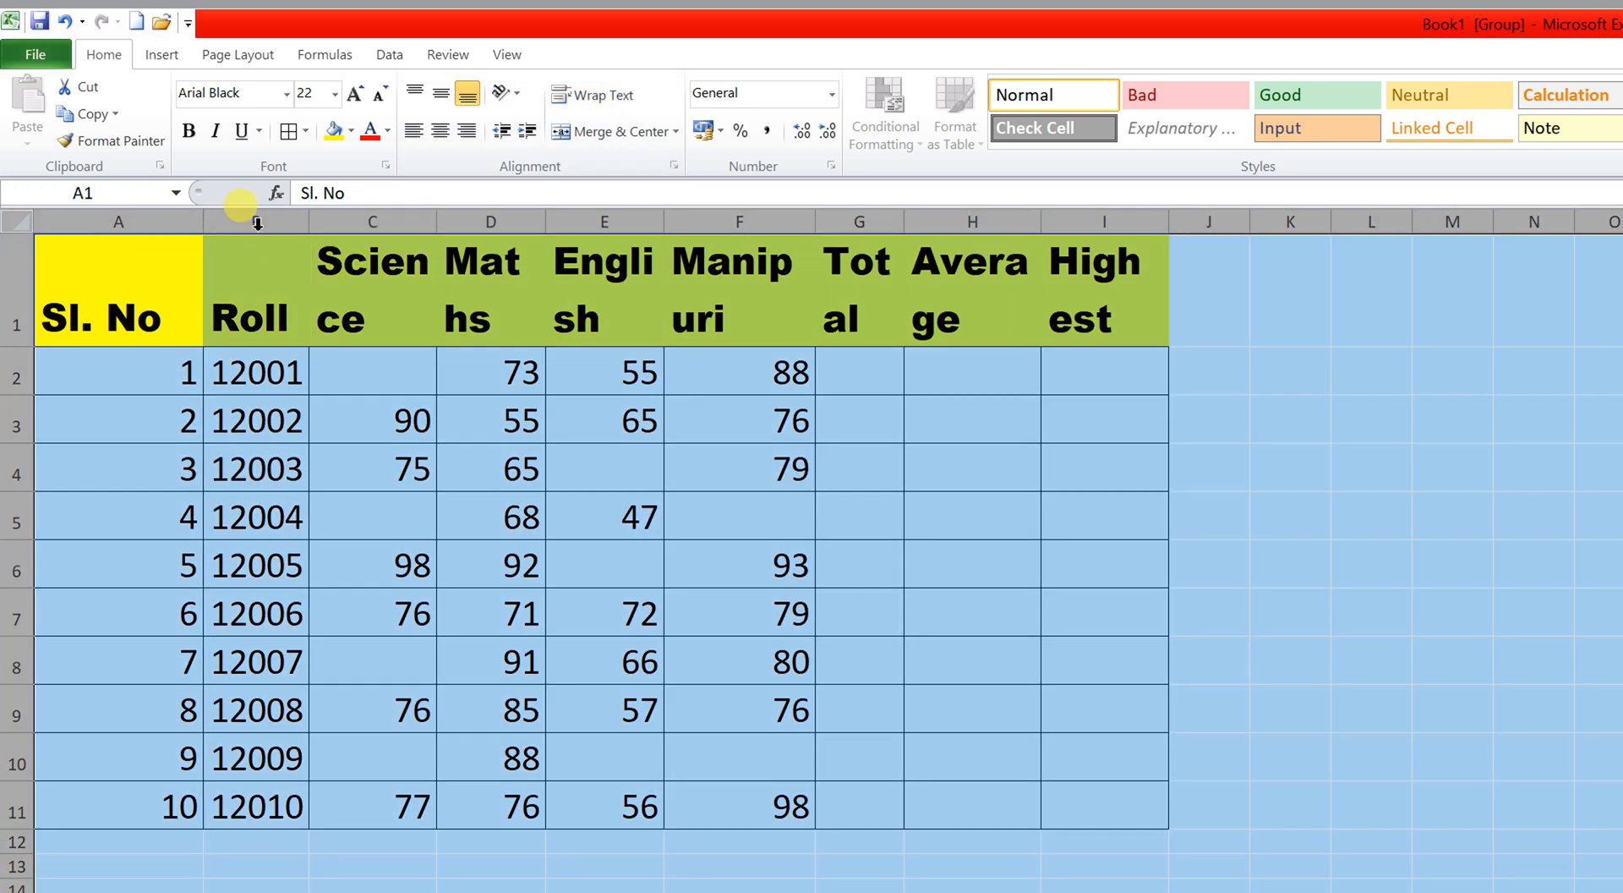
pyautogui.doubleClick(307, 217)
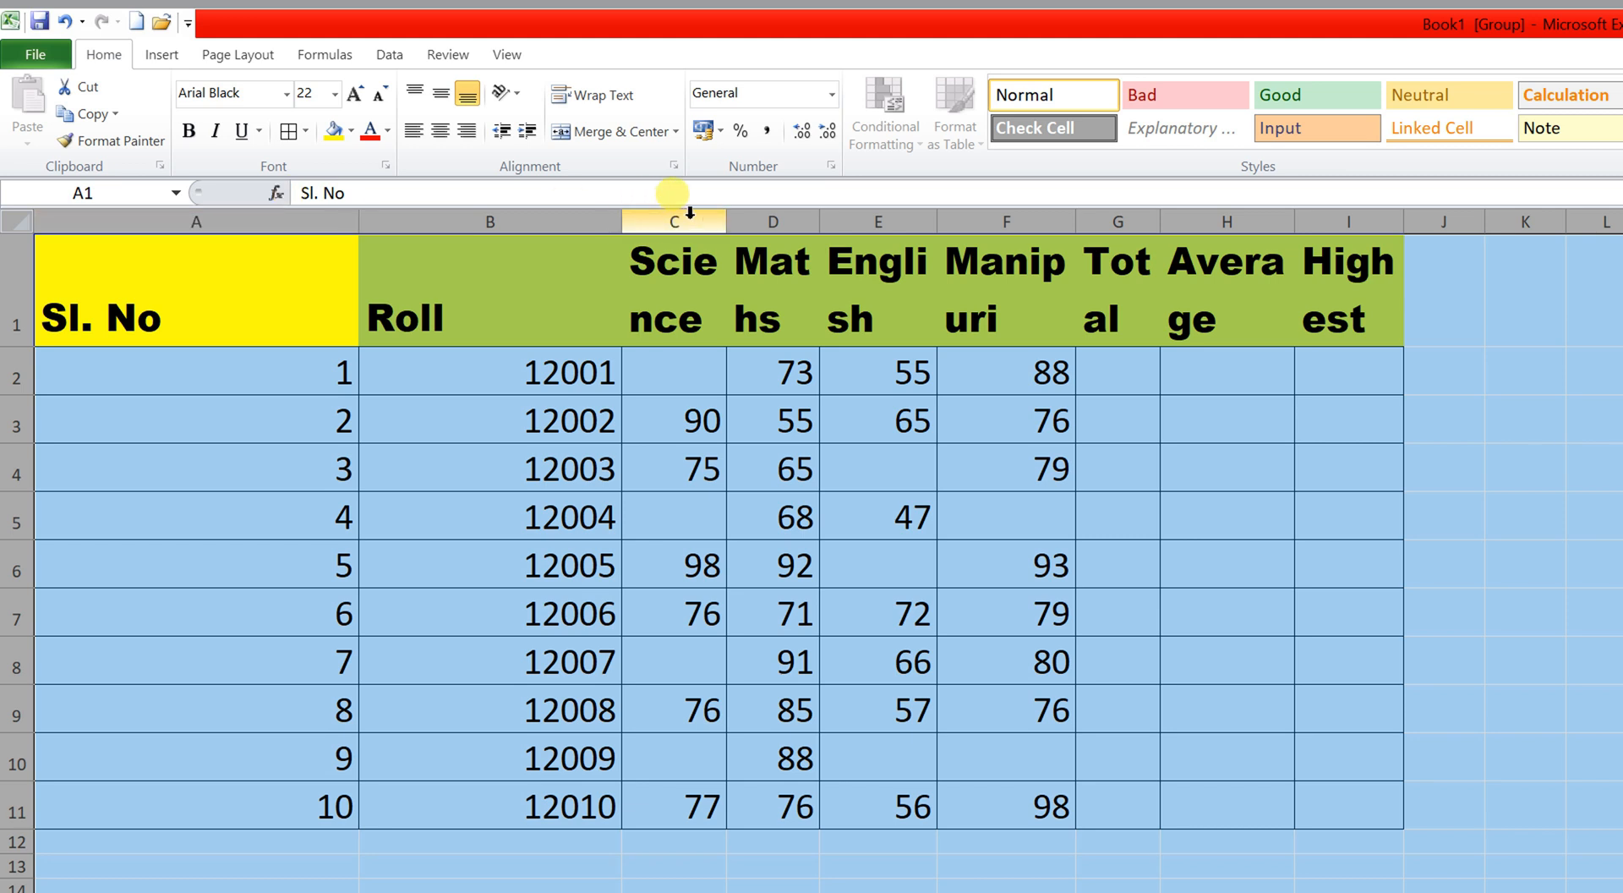
pyautogui.doubleClick(823, 221)
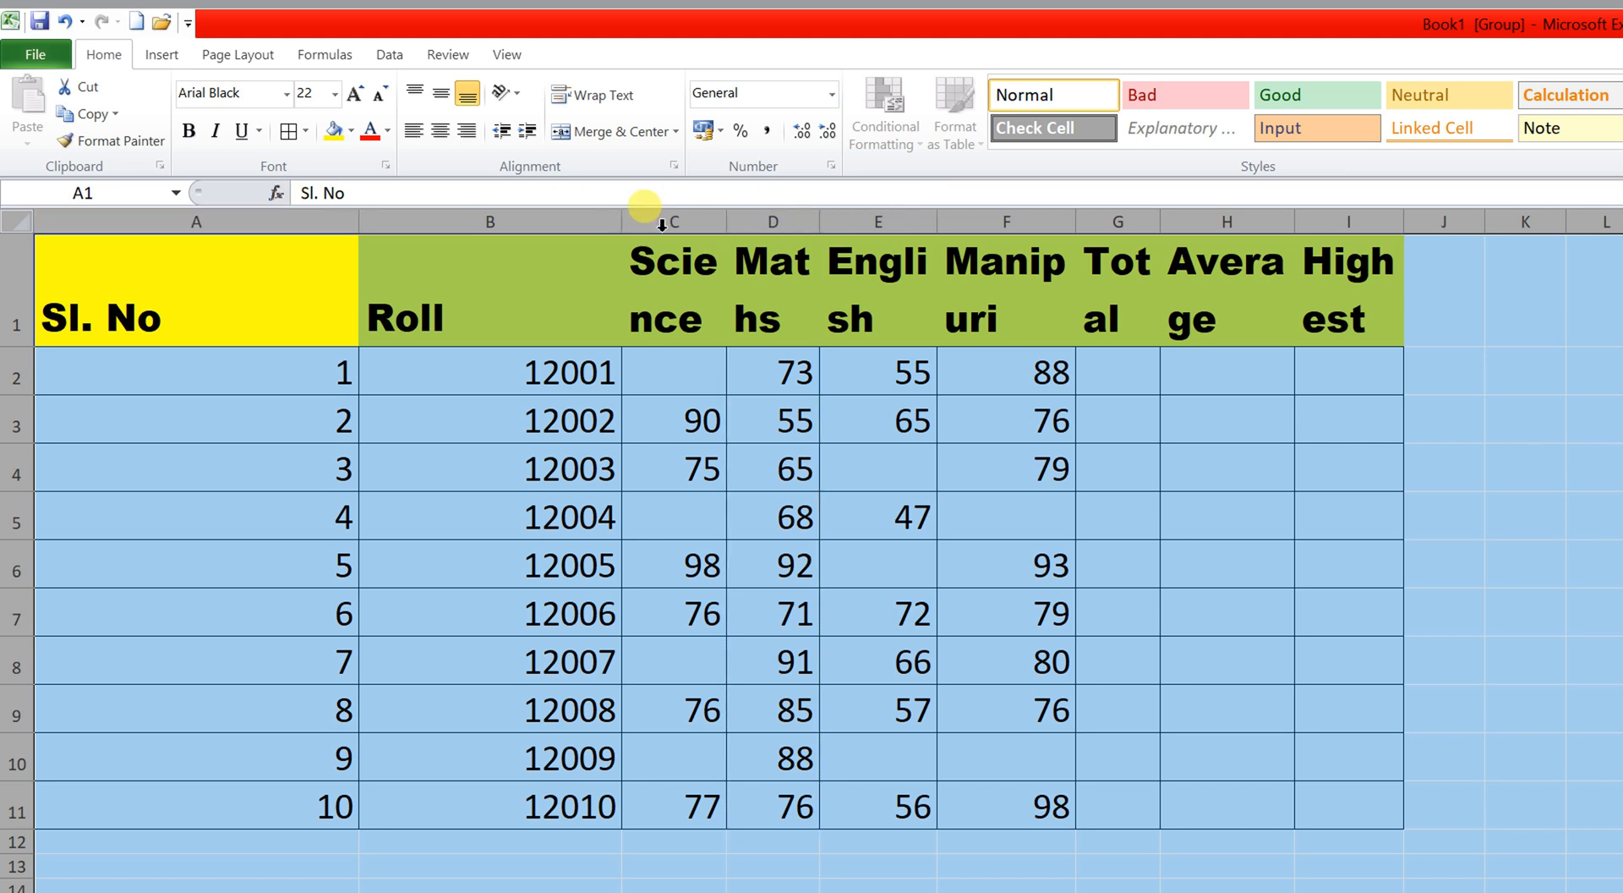
pyautogui.click(423, 283)
# Unwrap the header row, auto-fit all columns, then narrow columns A and B.
pyautogui.click(677, 271)
pyautogui.moveTo(157, 289); pyautogui.dragTo(1323, 308)
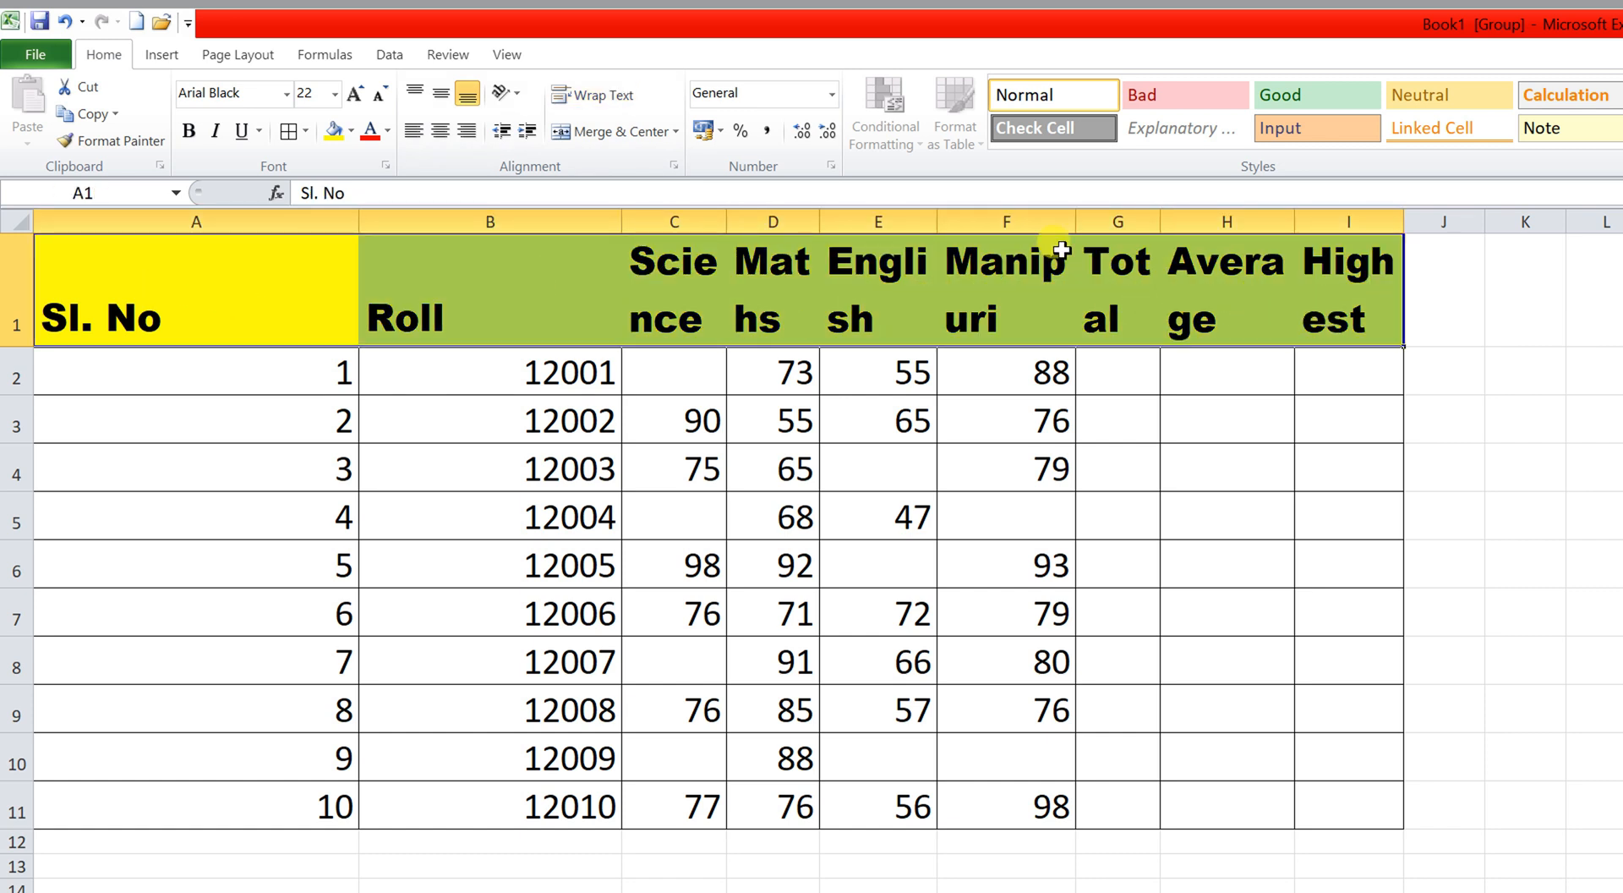
pyautogui.click(598, 95)
pyautogui.click(384, 260)
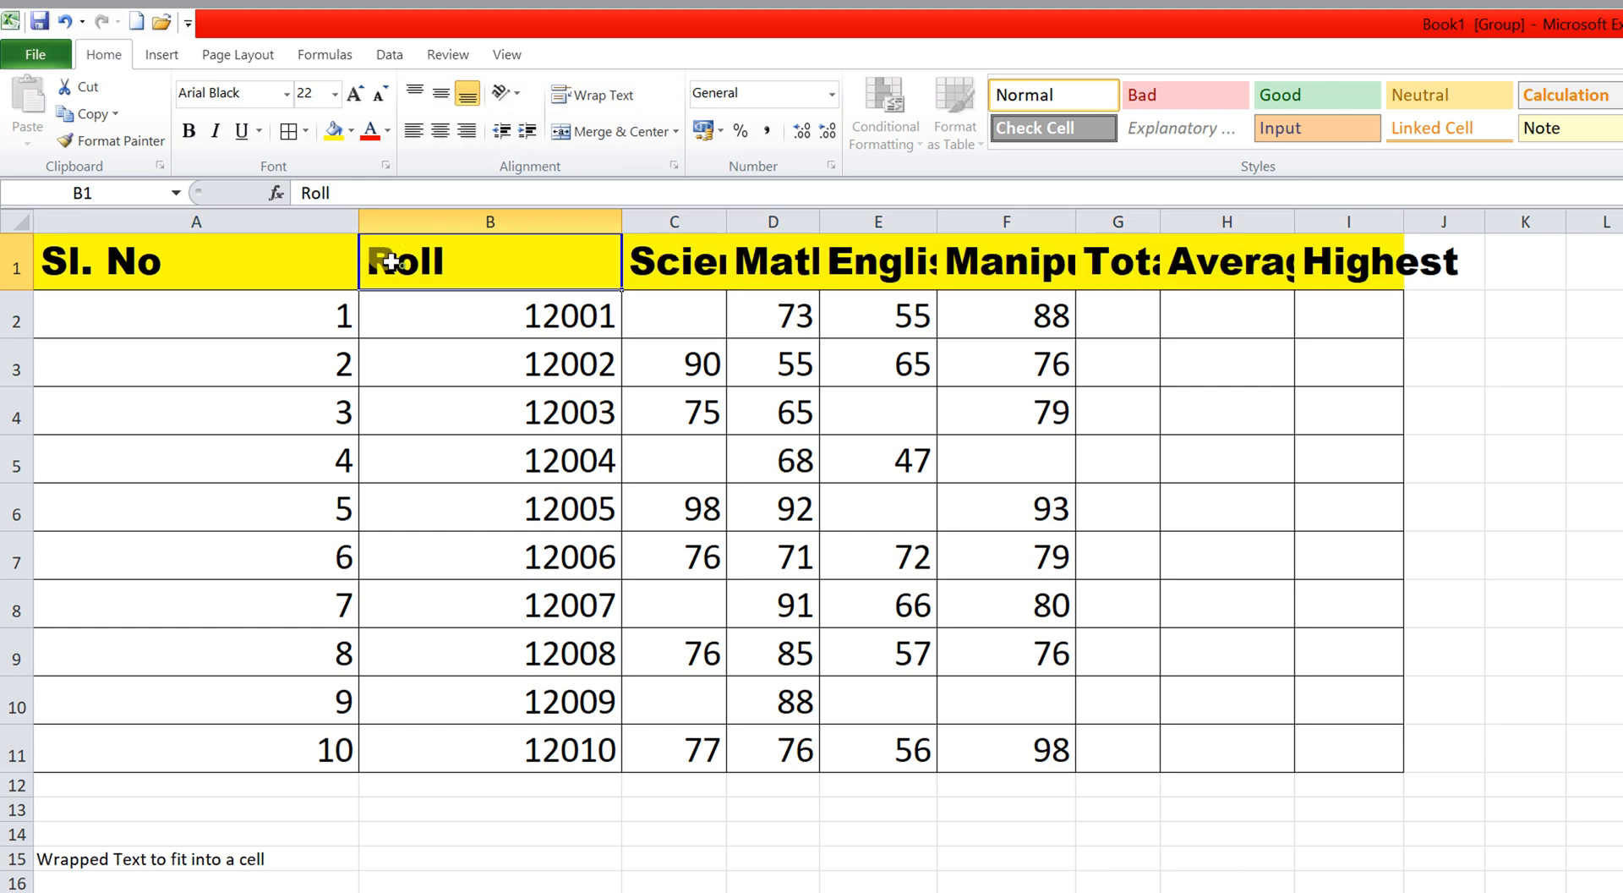
pyautogui.click(17, 222)
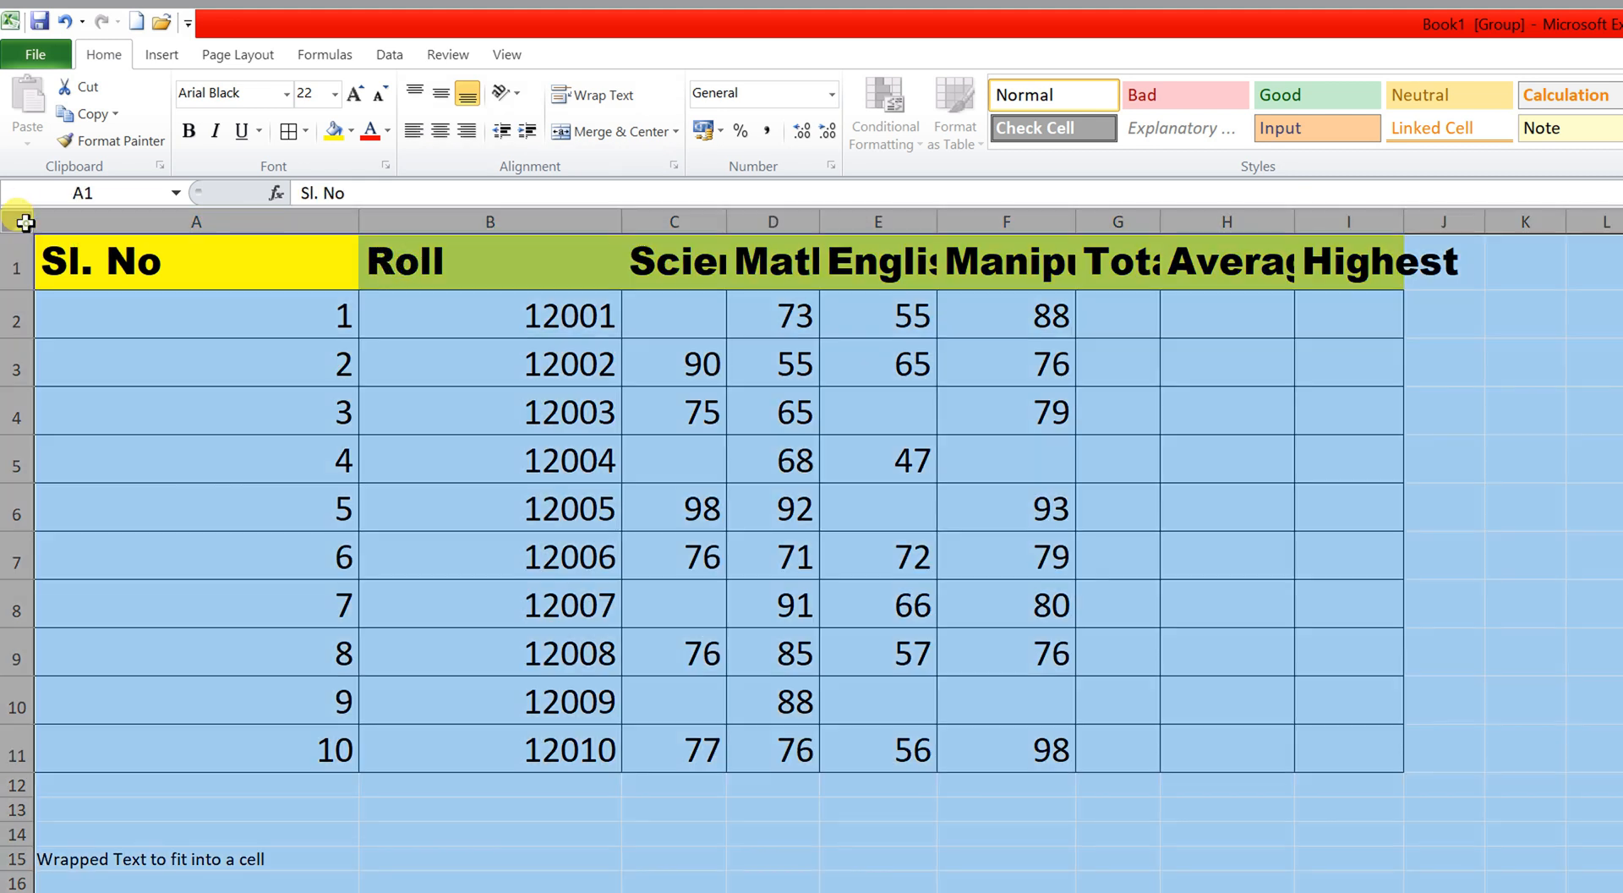
pyautogui.doubleClick(622, 224)
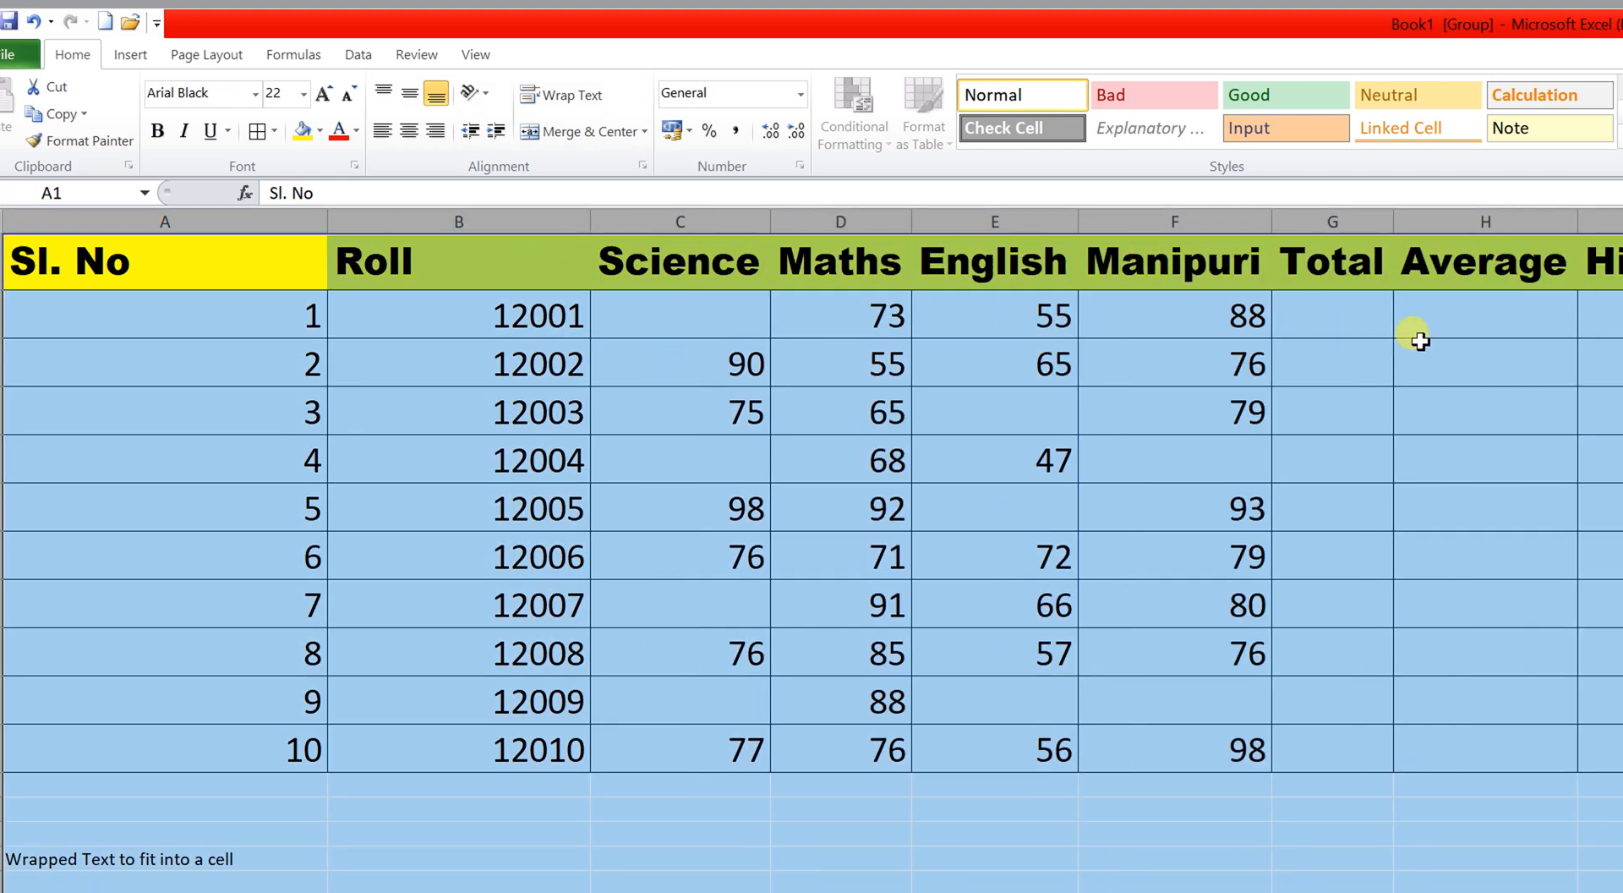
pyautogui.click(1507, 322)
pyautogui.moveTo(230, 224); pyautogui.dragTo(189, 240)
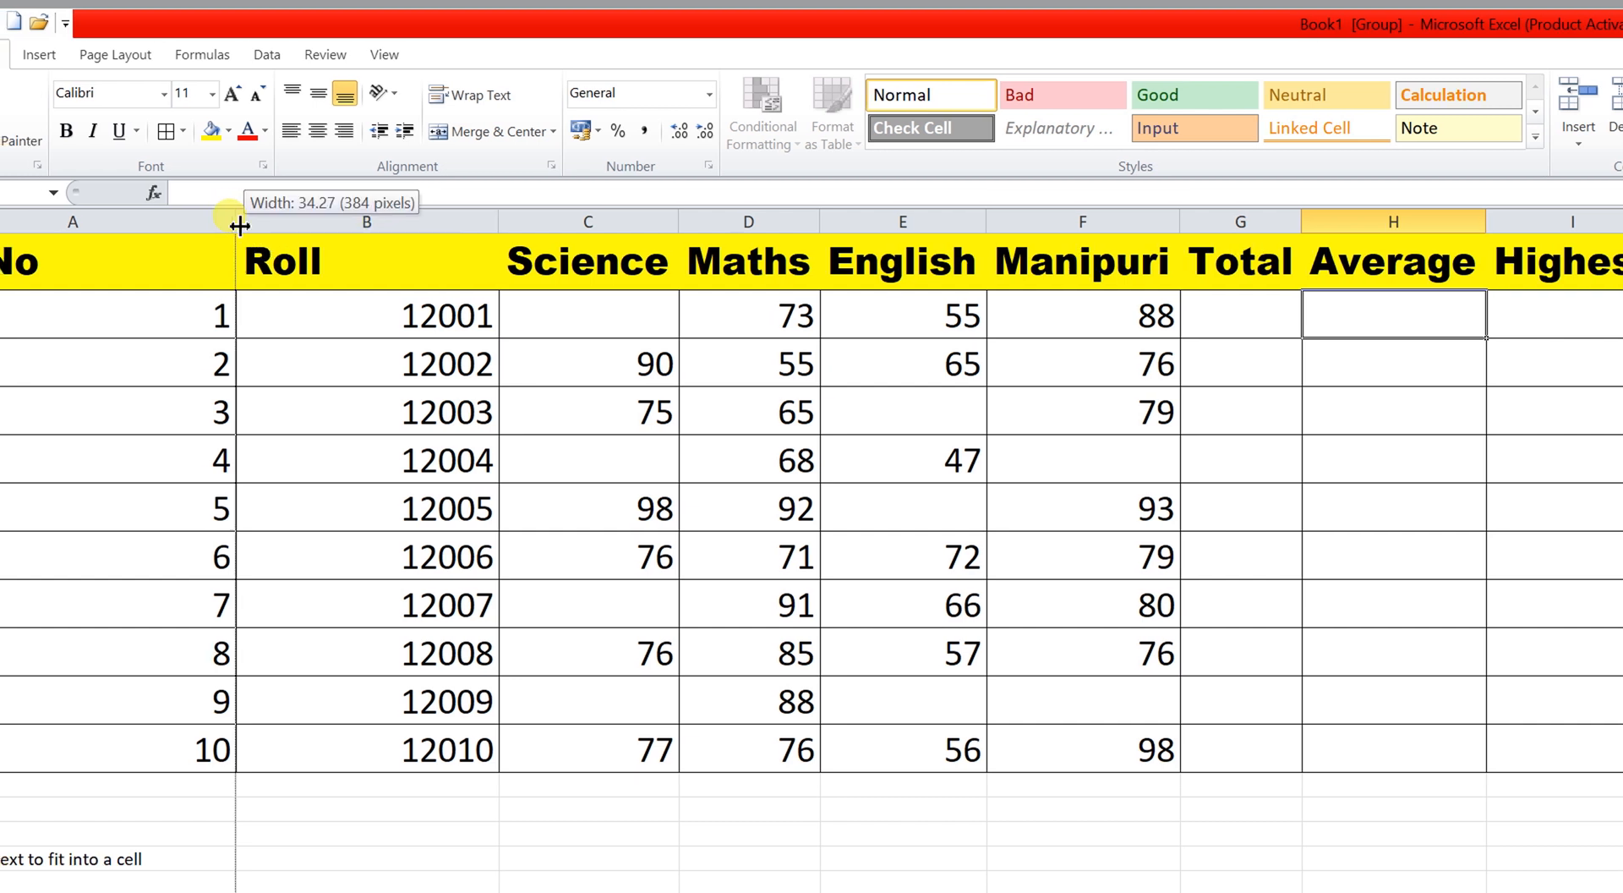
pyautogui.moveTo(435, 211); pyautogui.dragTo(329, 218)
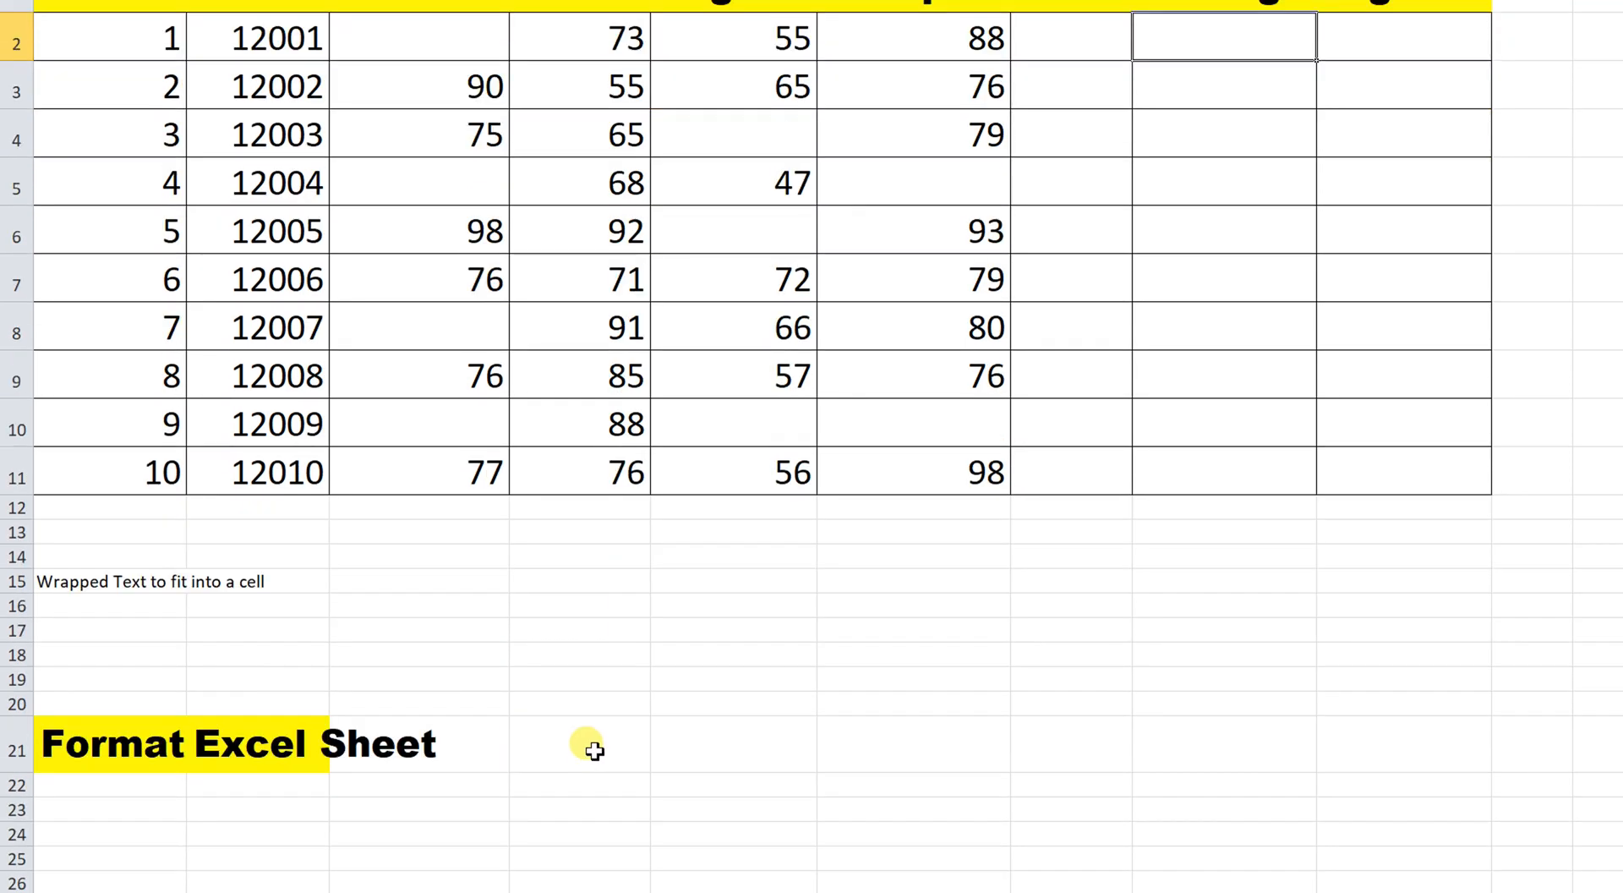
# Enter 'Instruction Mannual of Electric Iron' in cell D21.
pyautogui.click(594, 750)
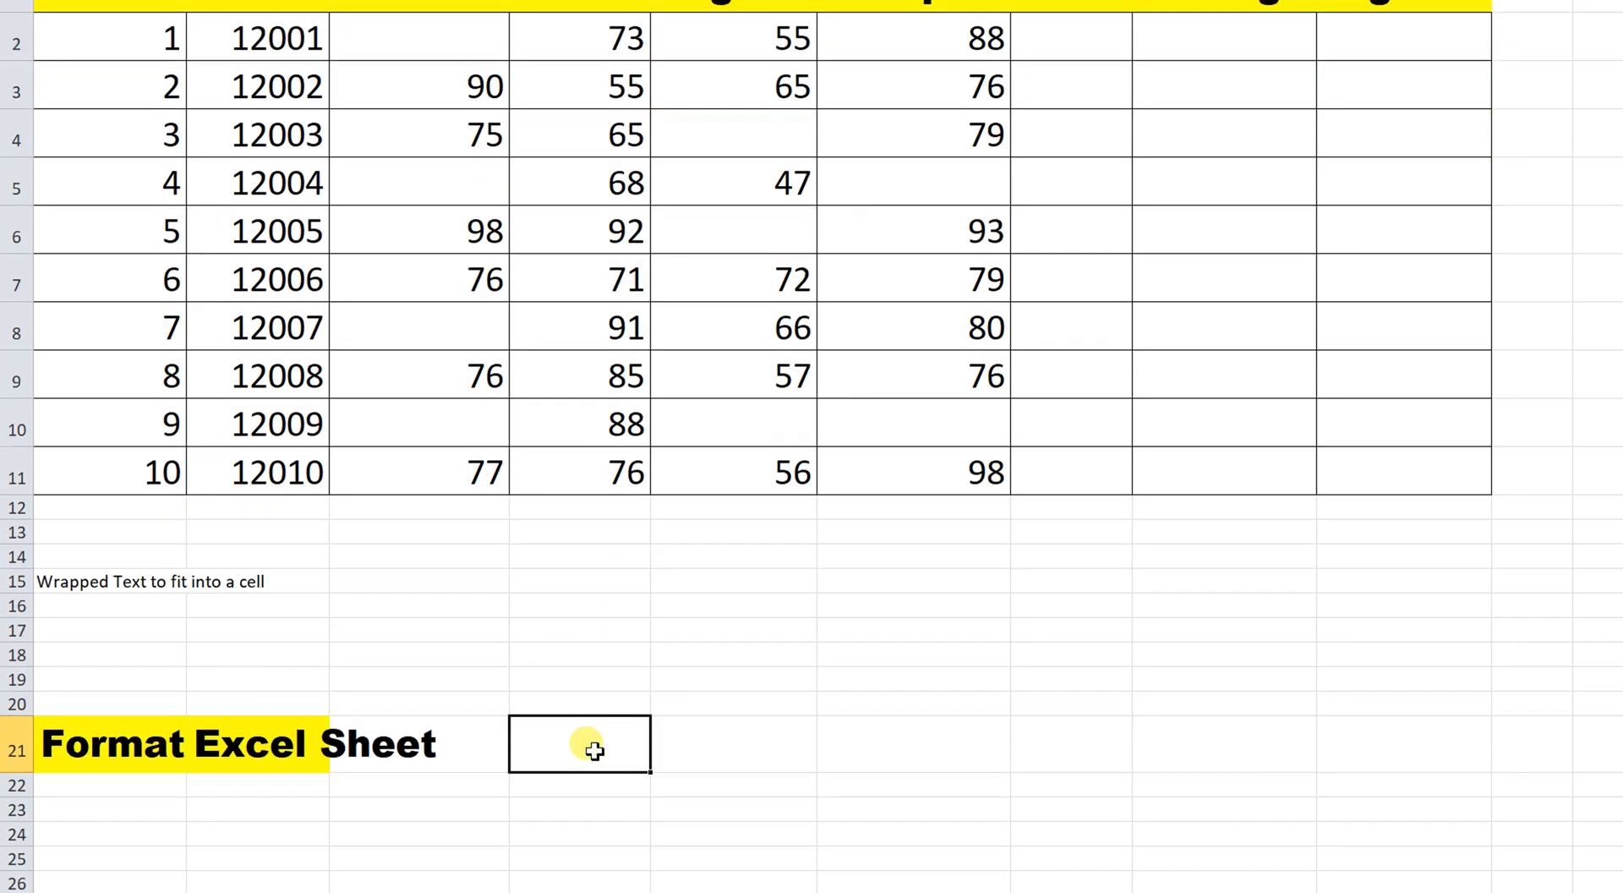
pyautogui.write('Instruction Mannual of Electric Iron')
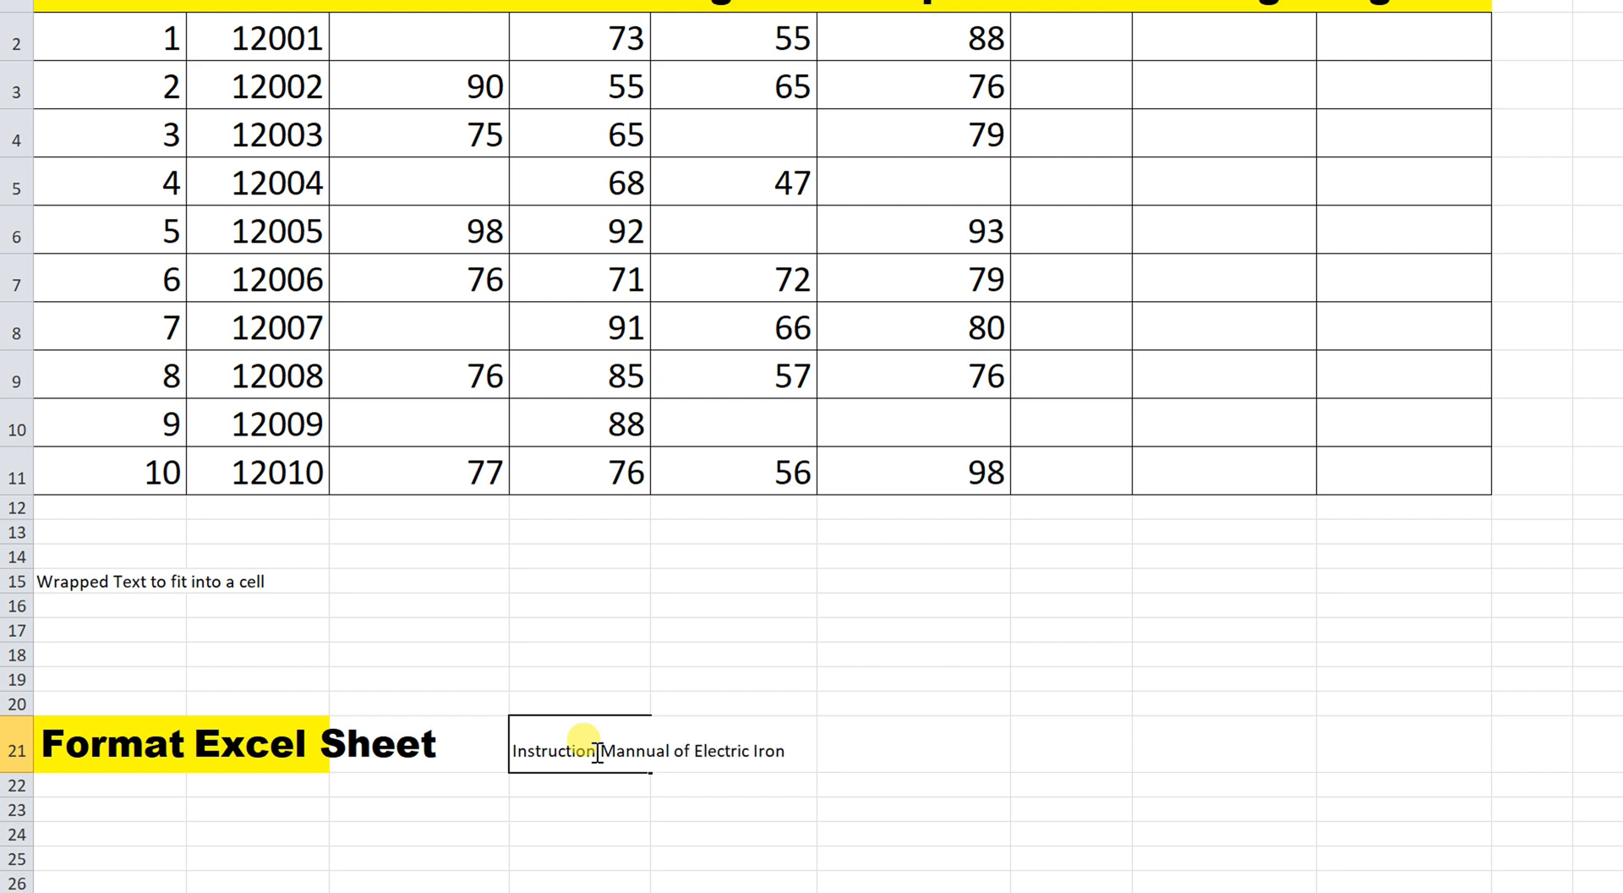
pyautogui.press('Tab')
pyautogui.click(628, 747)
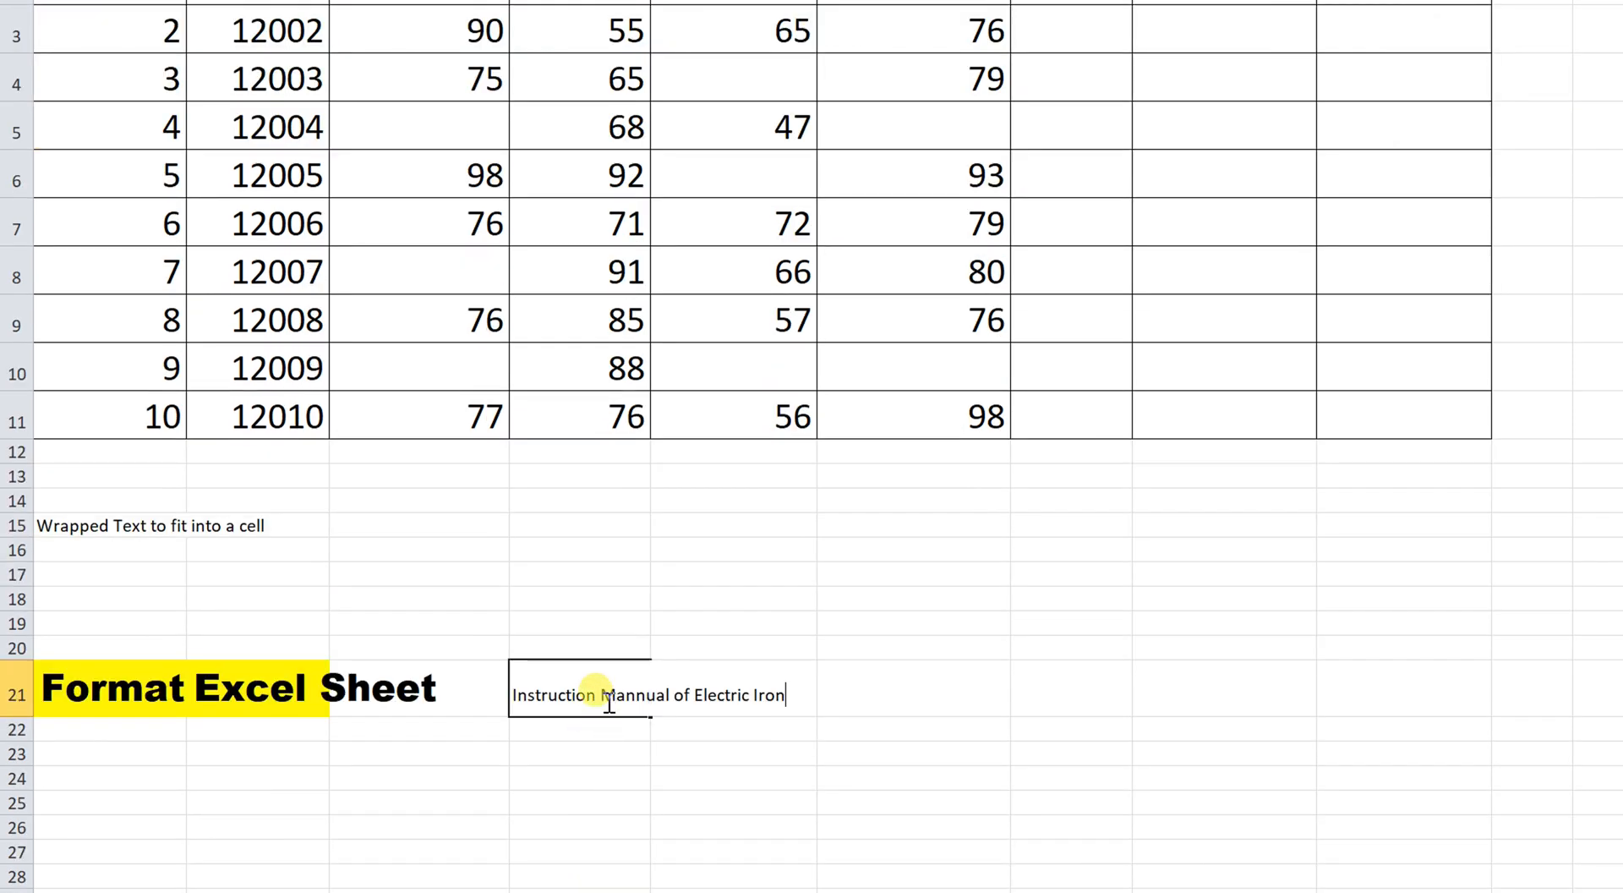
# Break D21's text onto three lines before Mannual and Electric, toggling Wrap Text.
pyautogui.doubleClick(600, 689)
pyautogui.hotkey('alt', 'Return')
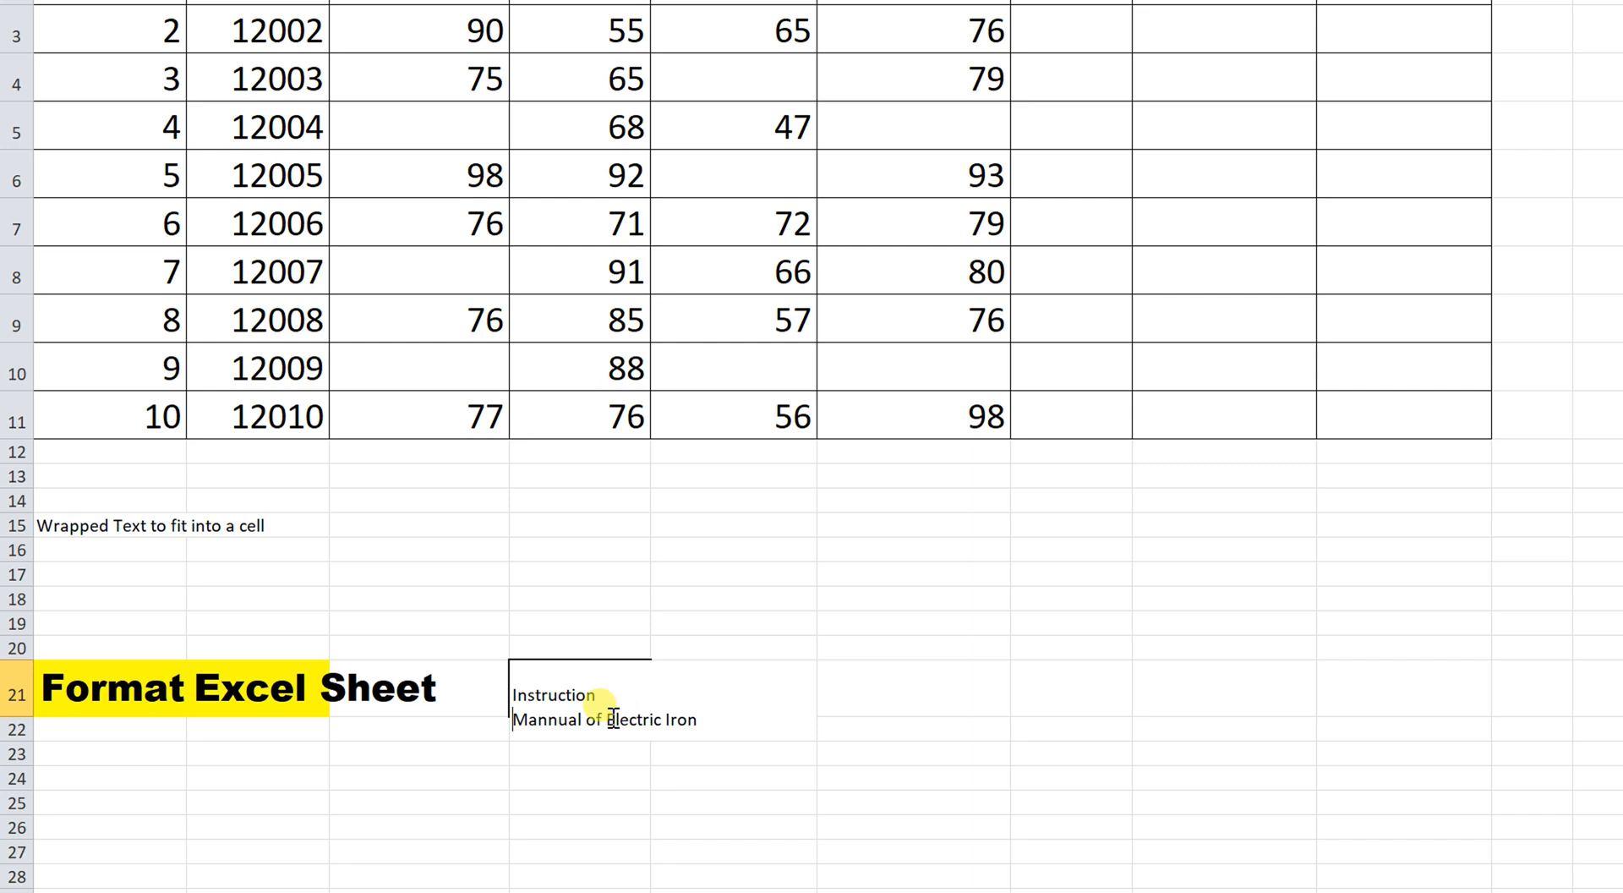
pyautogui.click(609, 721)
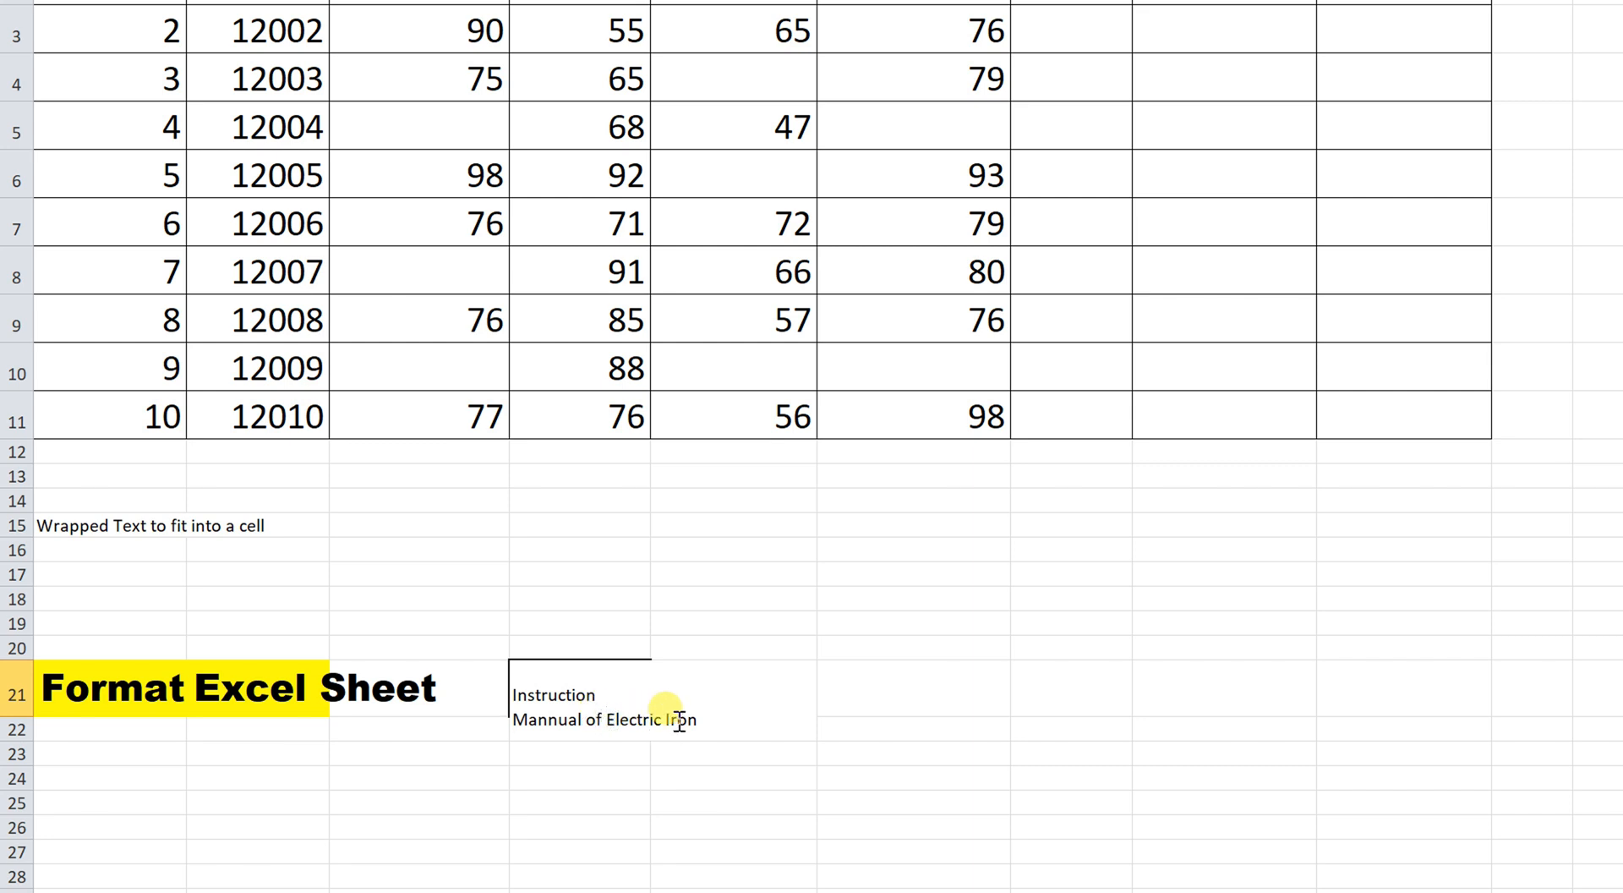
pyautogui.hotkey('alt', 'Return')
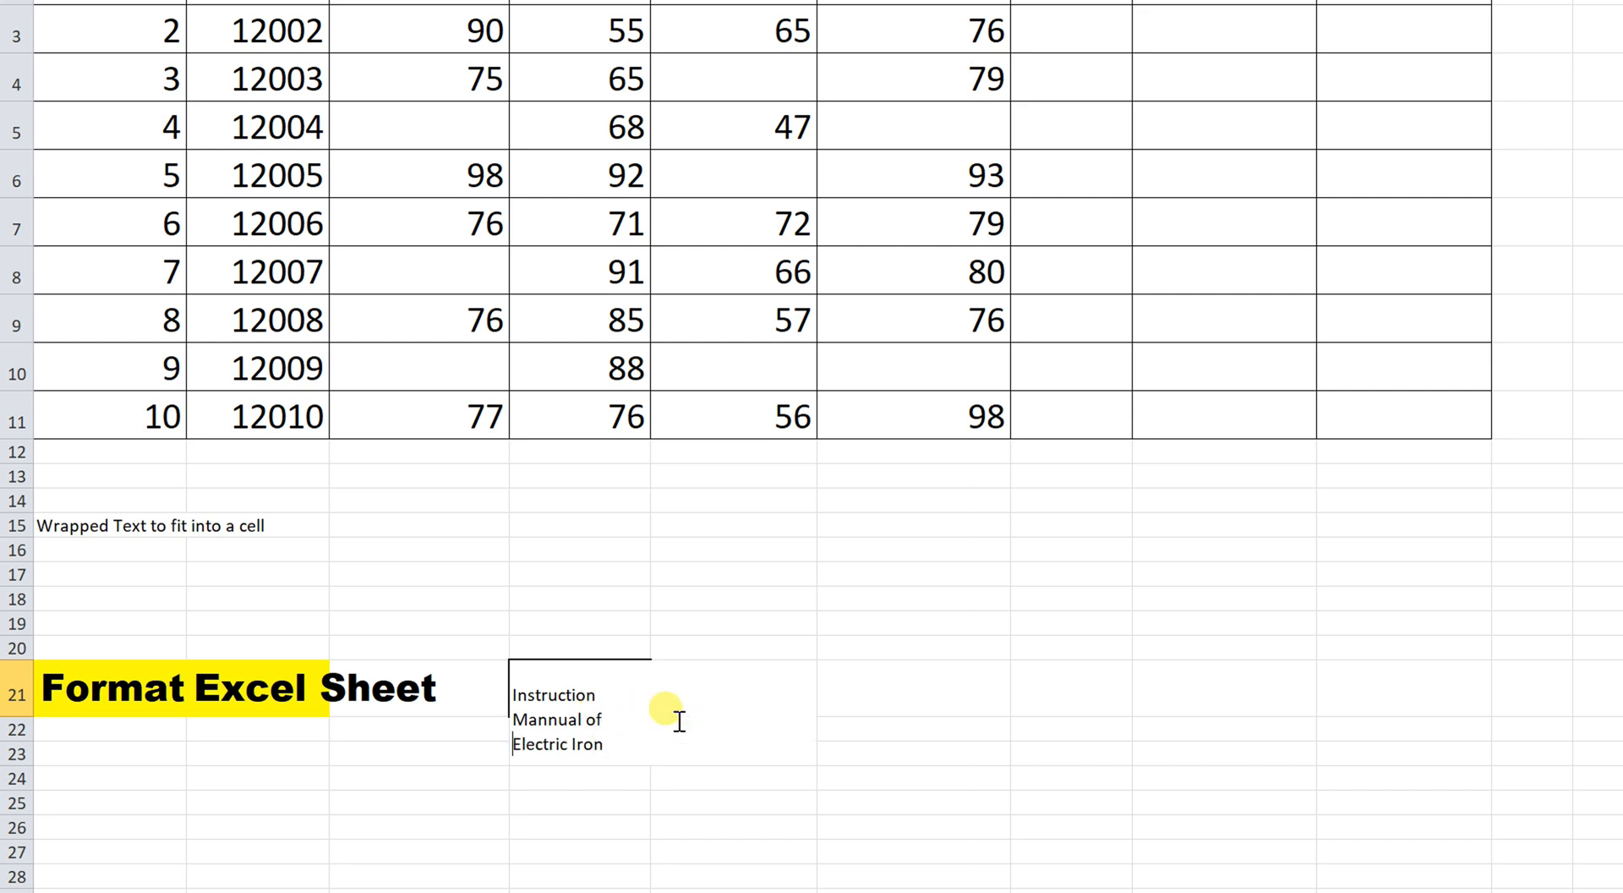
pyautogui.click(638, 819)
pyautogui.click(638, 701)
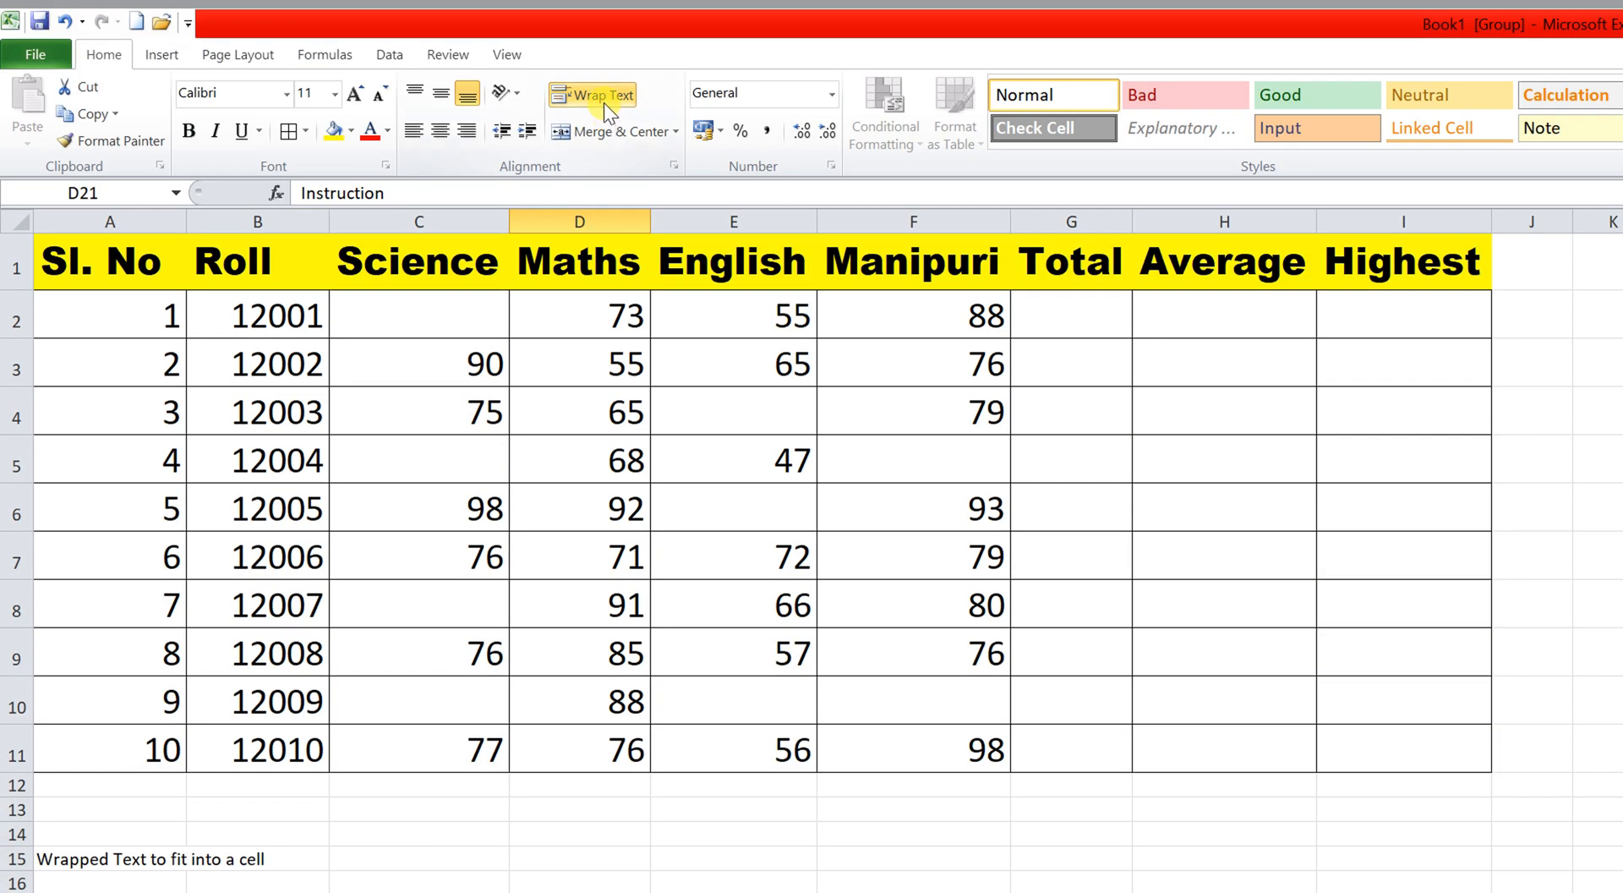
pyautogui.click(604, 103)
pyautogui.click(604, 103)
pyautogui.click(604, 103)
pyautogui.click(604, 103)
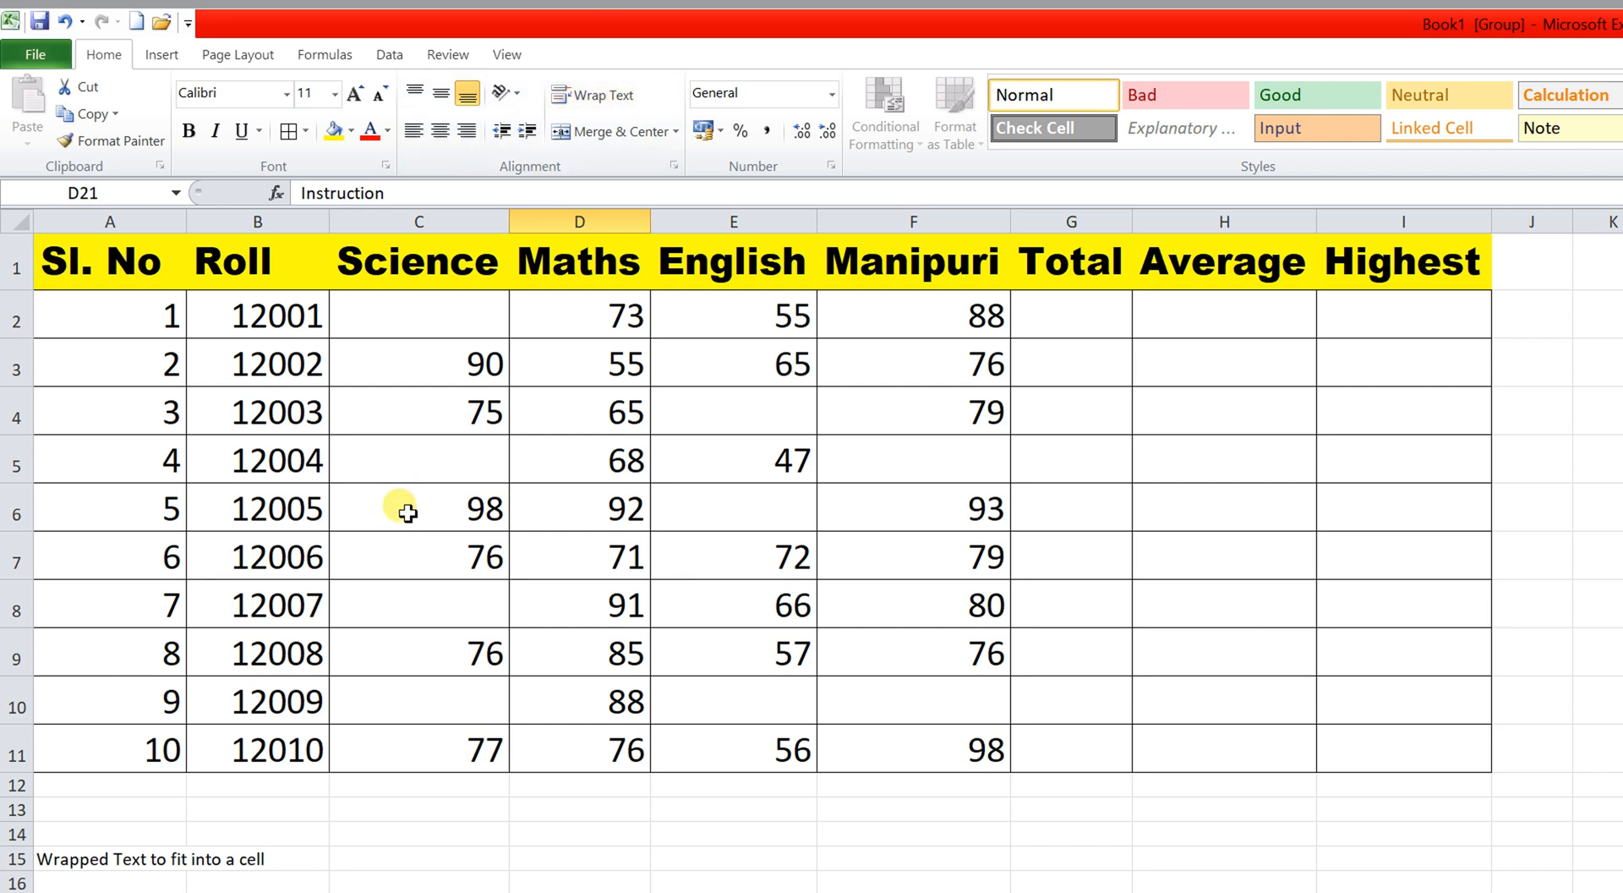
pyautogui.click(144, 319)
pyautogui.moveTo(143, 320); pyautogui.dragTo(931, 748)
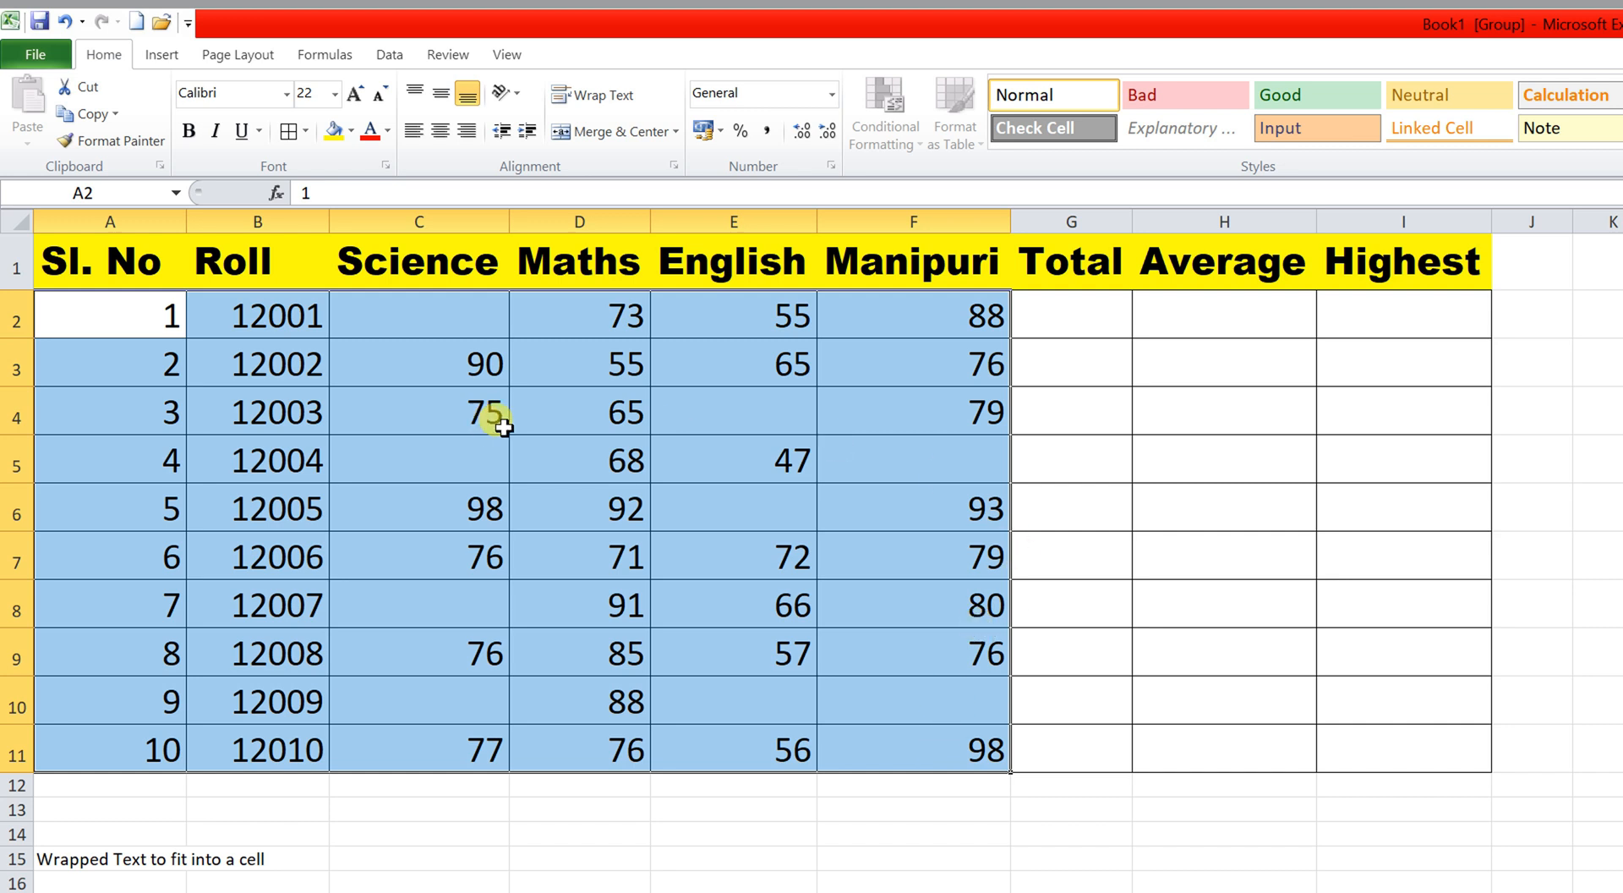
pyautogui.moveTo(167, 272); pyautogui.dragTo(1353, 736)
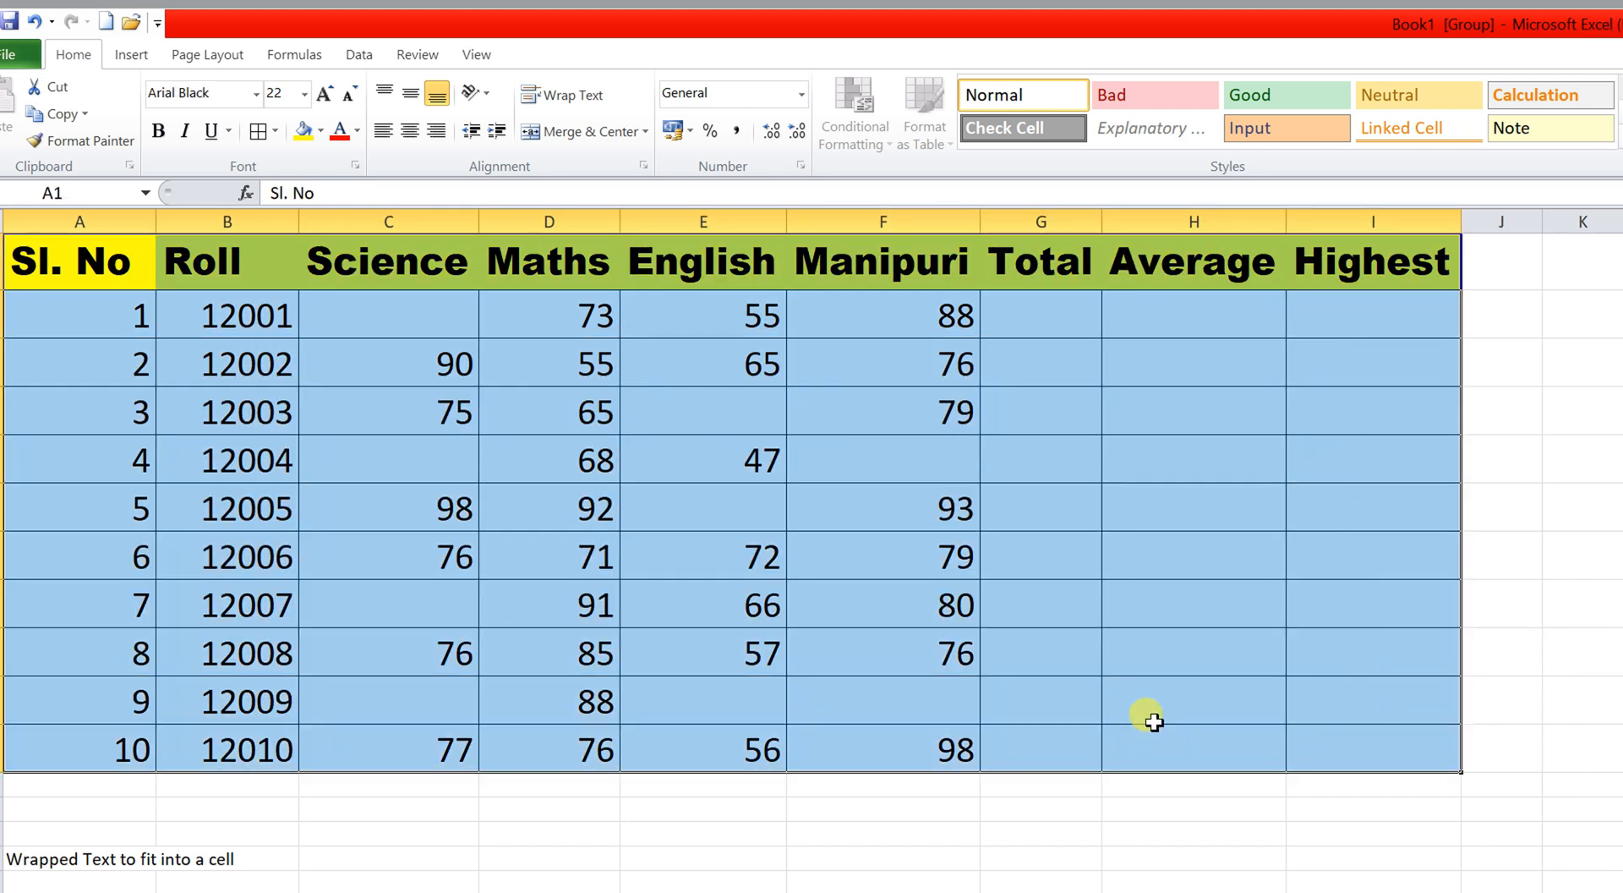
pyautogui.click(1108, 728)
pyautogui.moveTo(118, 265); pyautogui.dragTo(1377, 741)
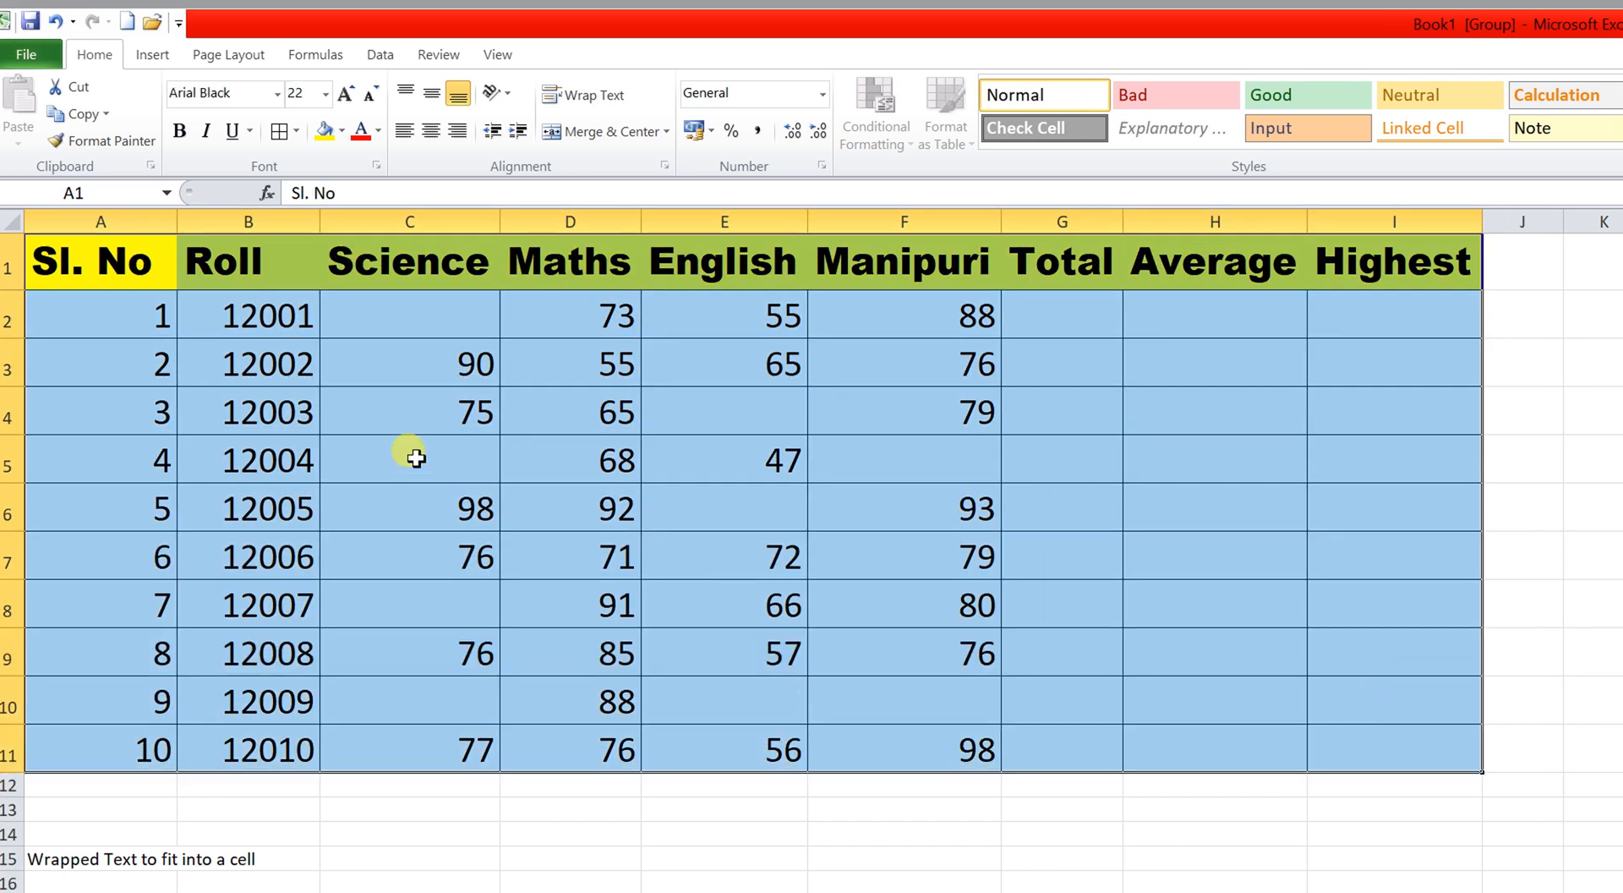
pyautogui.click(110, 311)
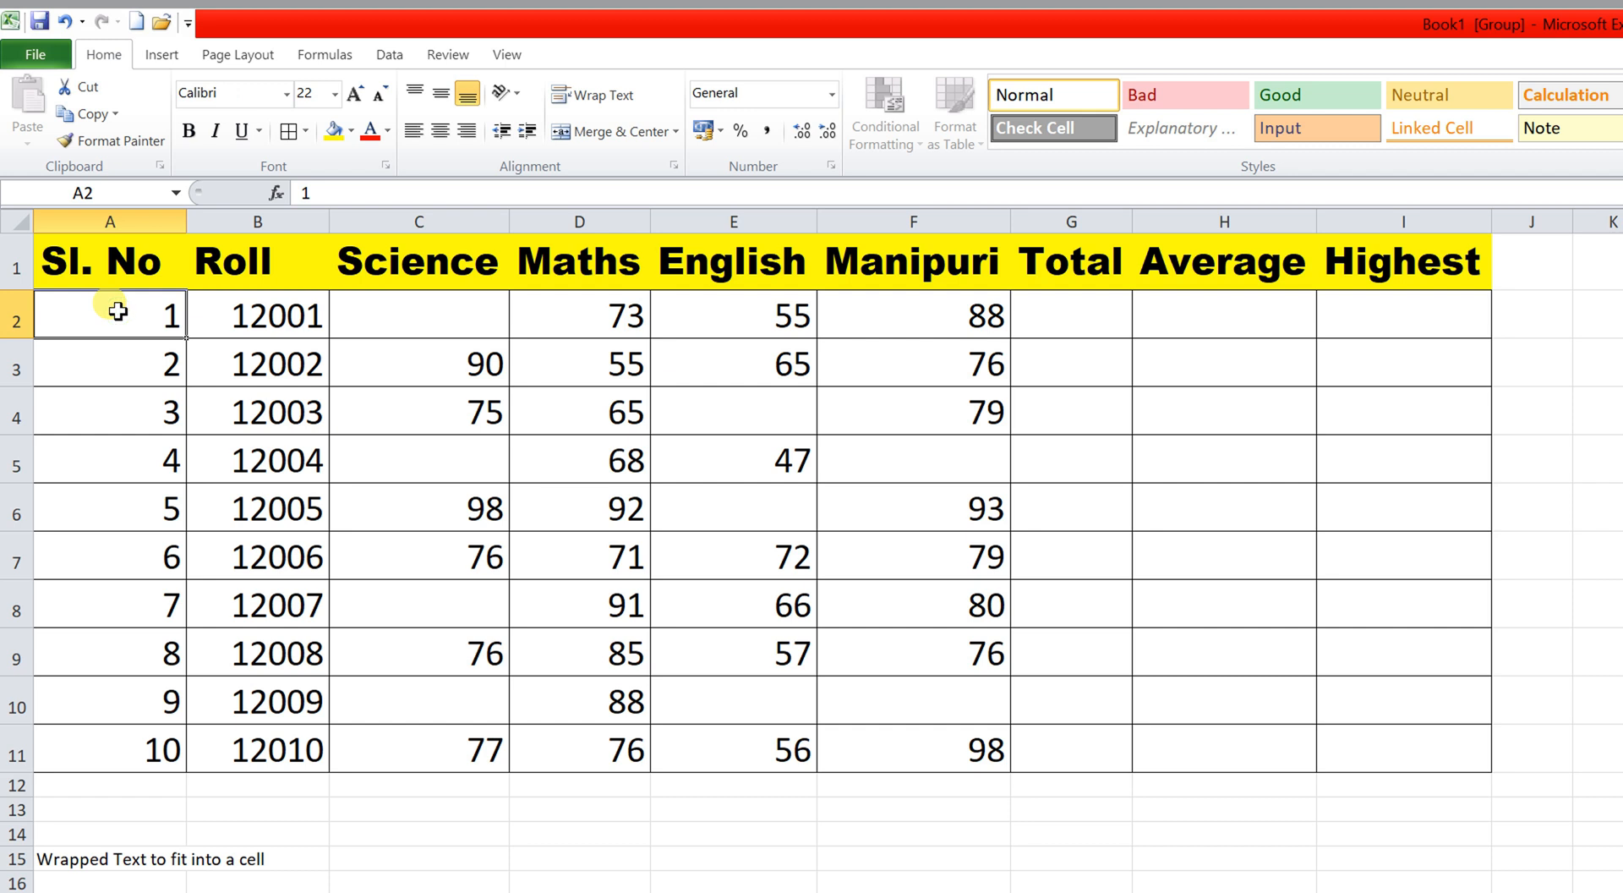
# Try Ctrl+Shift+End and Ctrl+A from A1, then delete the leftover notes below the table.
pyautogui.click(122, 263)
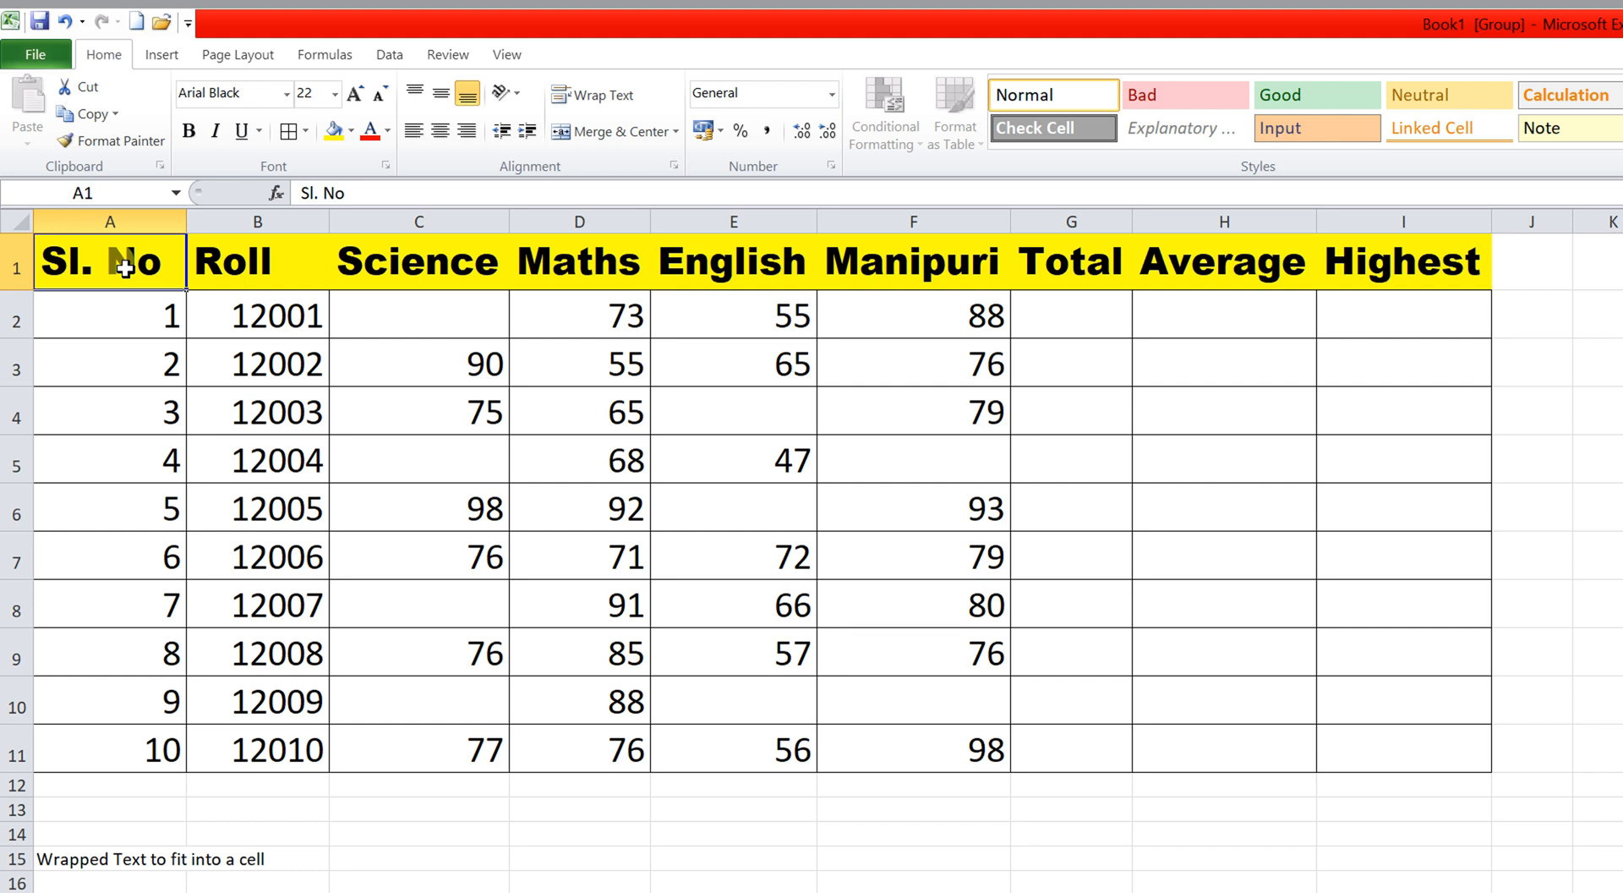
pyautogui.hotkey('ctrl', 'shift', 'End')
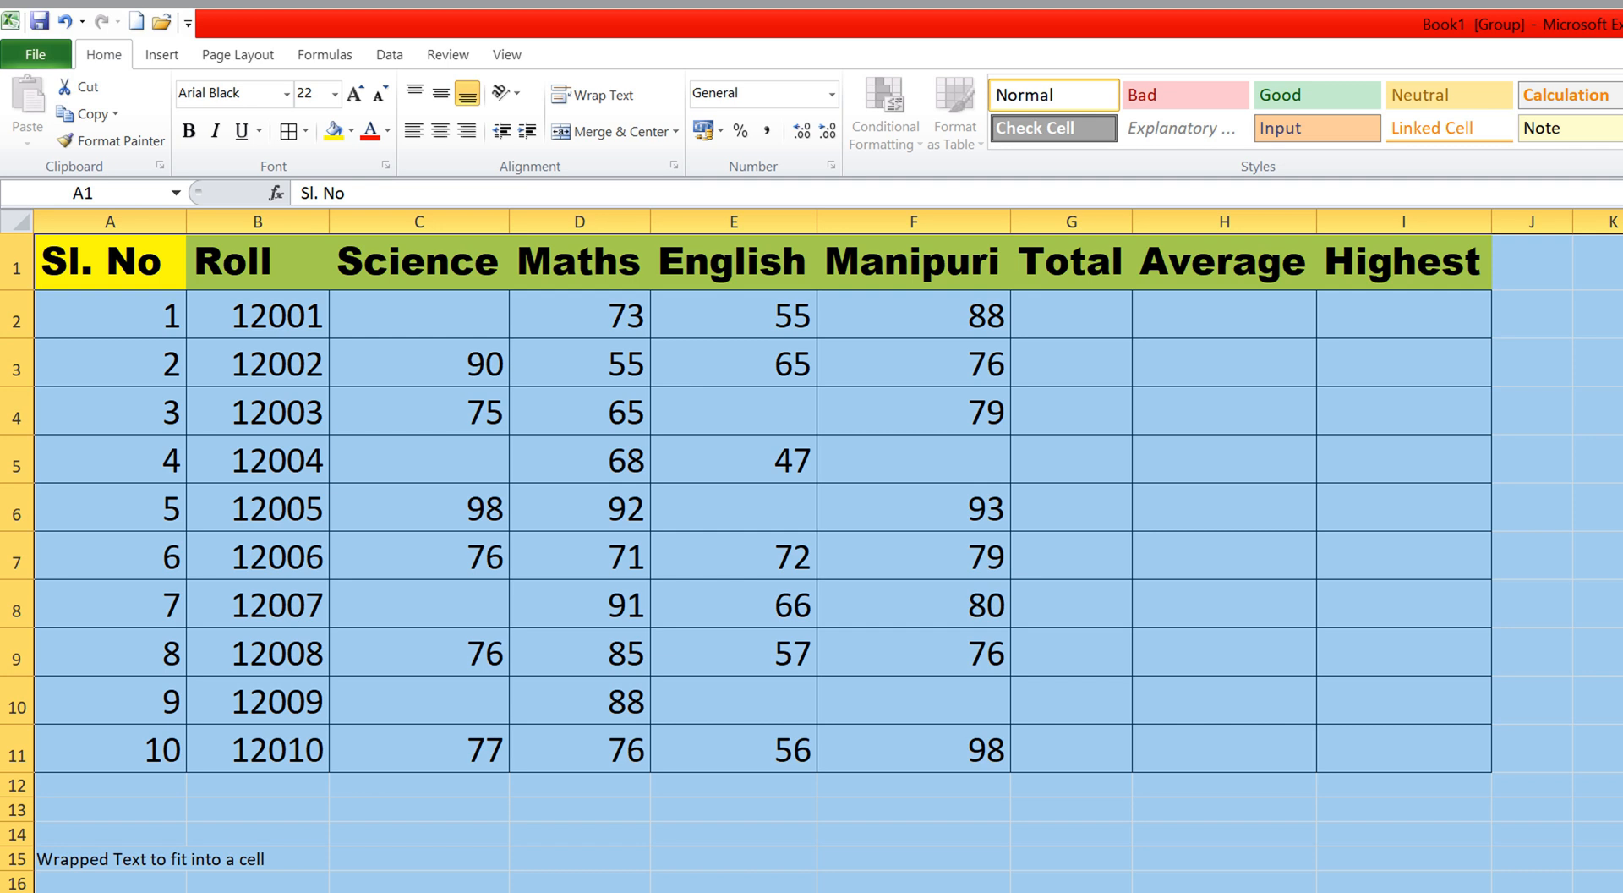
pyautogui.click(1619, 557)
pyautogui.moveTo(1619, 461); pyautogui.dragTo(1619, 810)
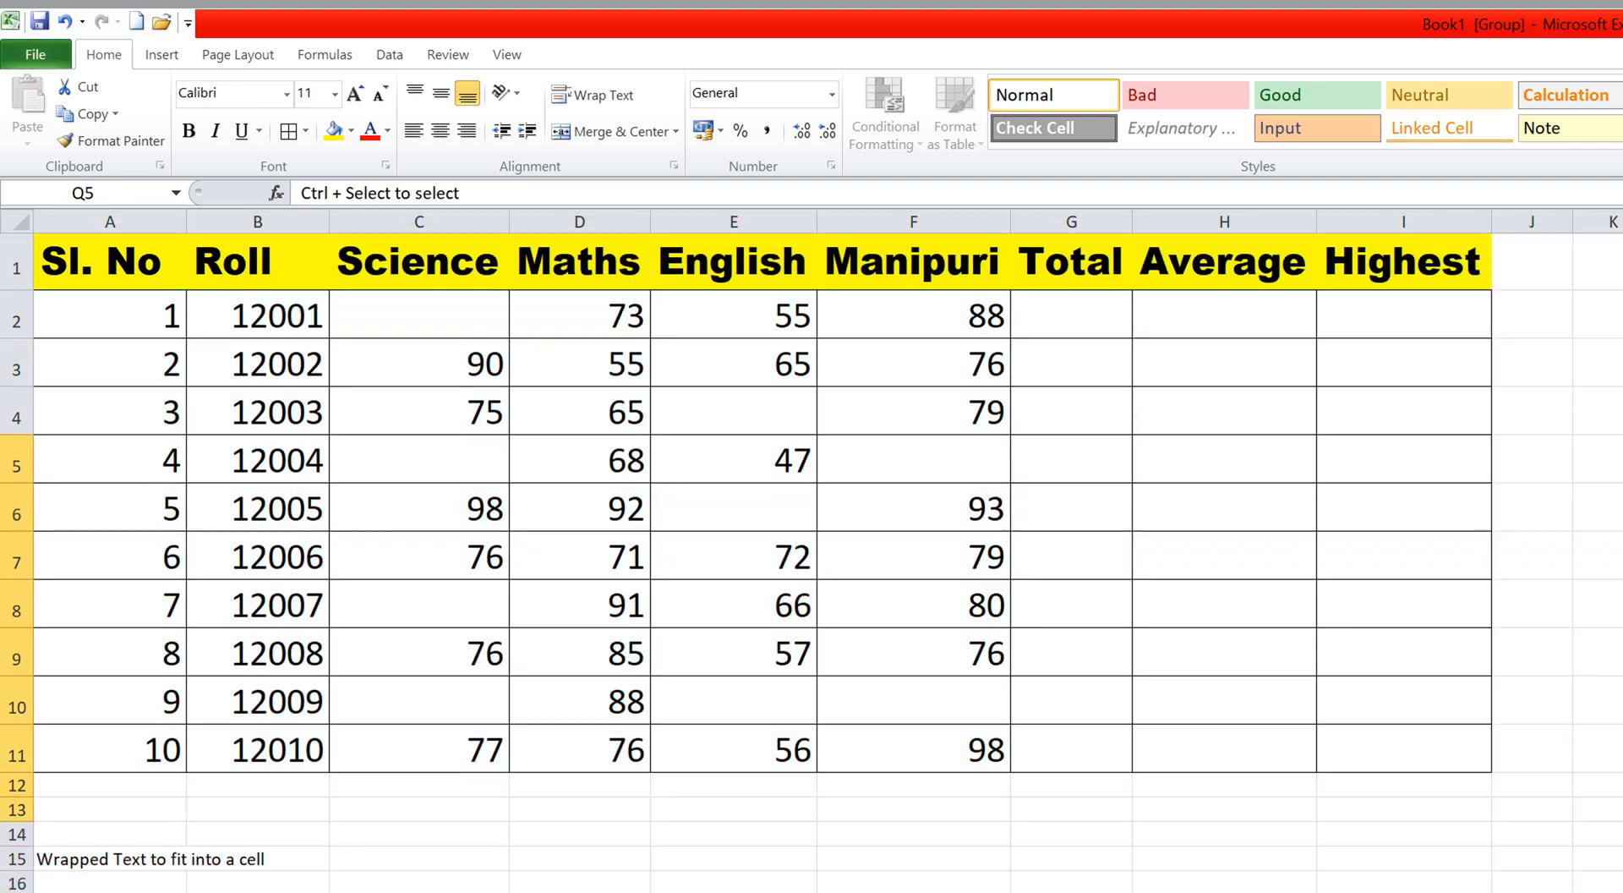
pyautogui.click(138, 247)
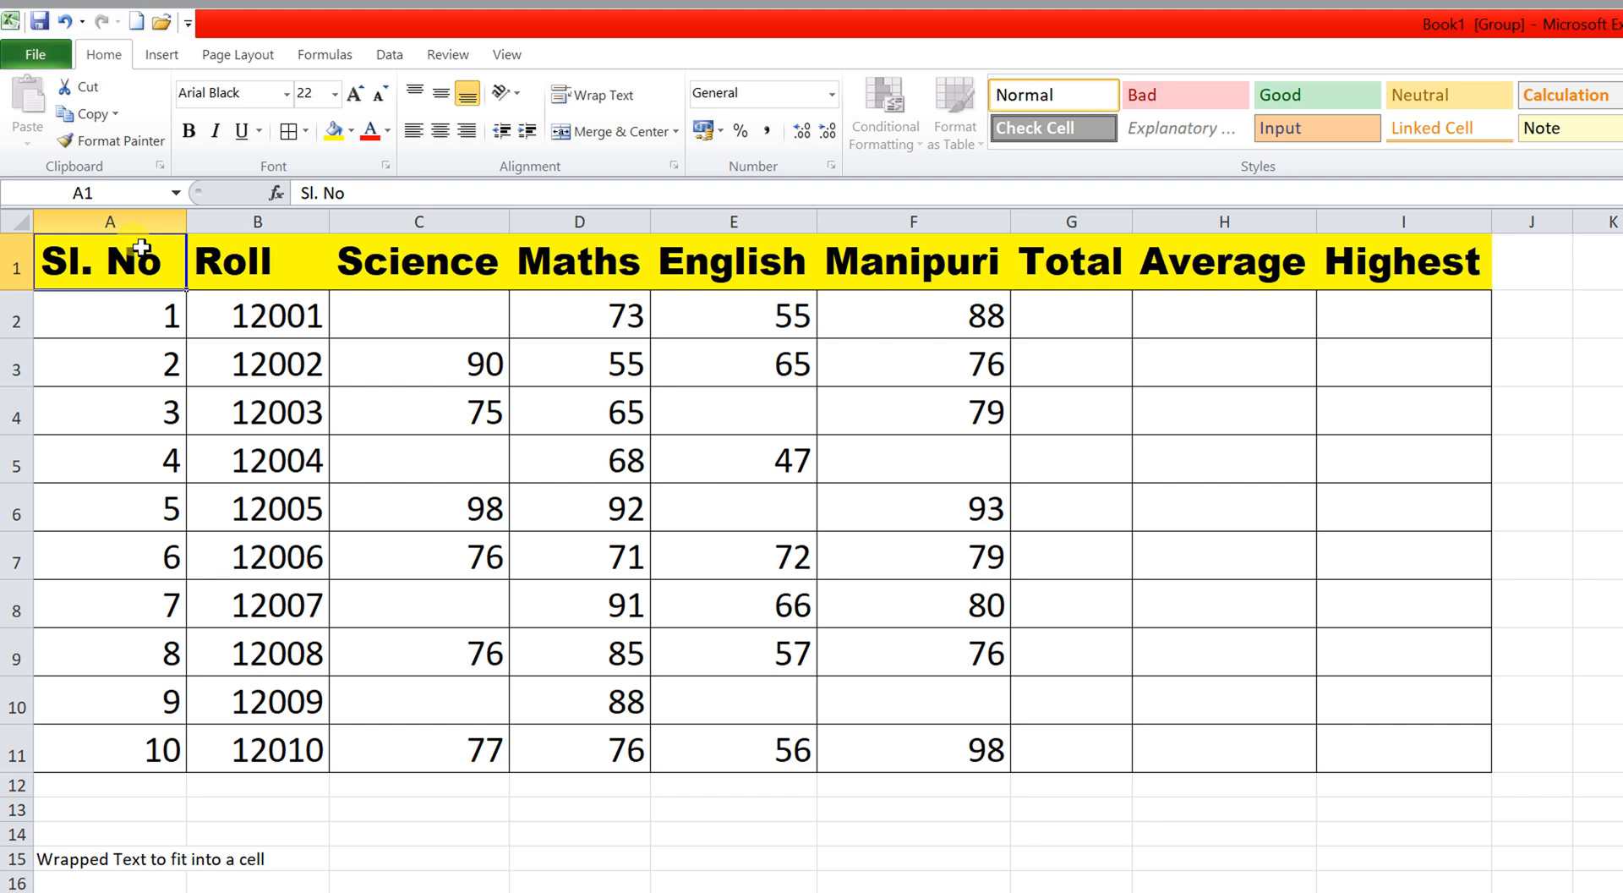
pyautogui.hotkey('ctrl', 'a')
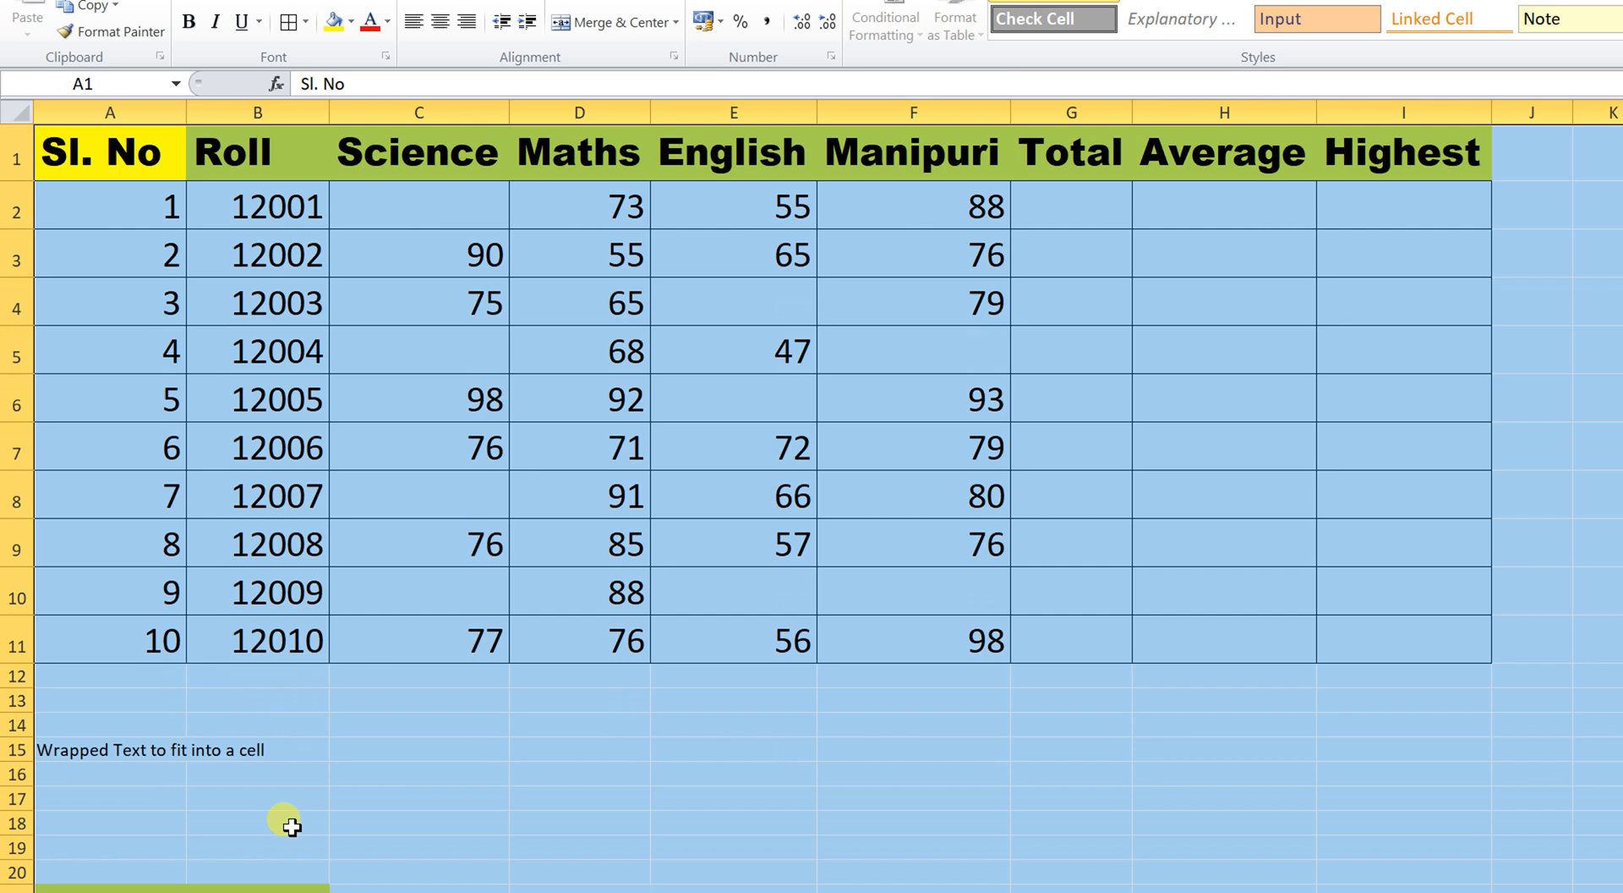
pyautogui.click(283, 823)
pyautogui.moveTo(100, 663); pyautogui.dragTo(745, 885)
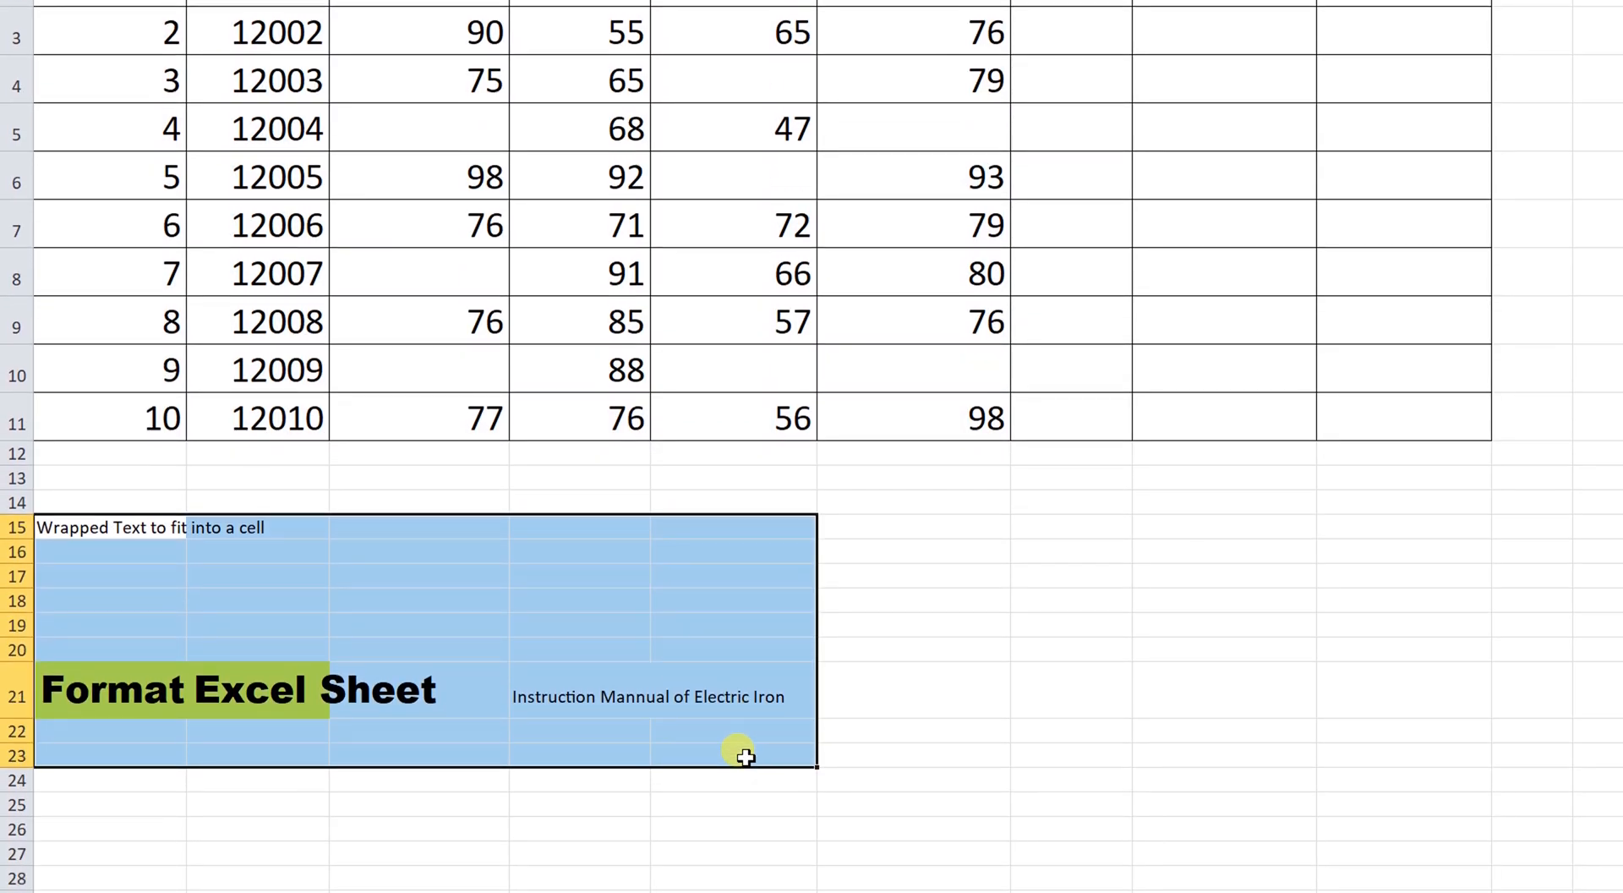
pyautogui.press('Delete')
pyautogui.click(930, 647)
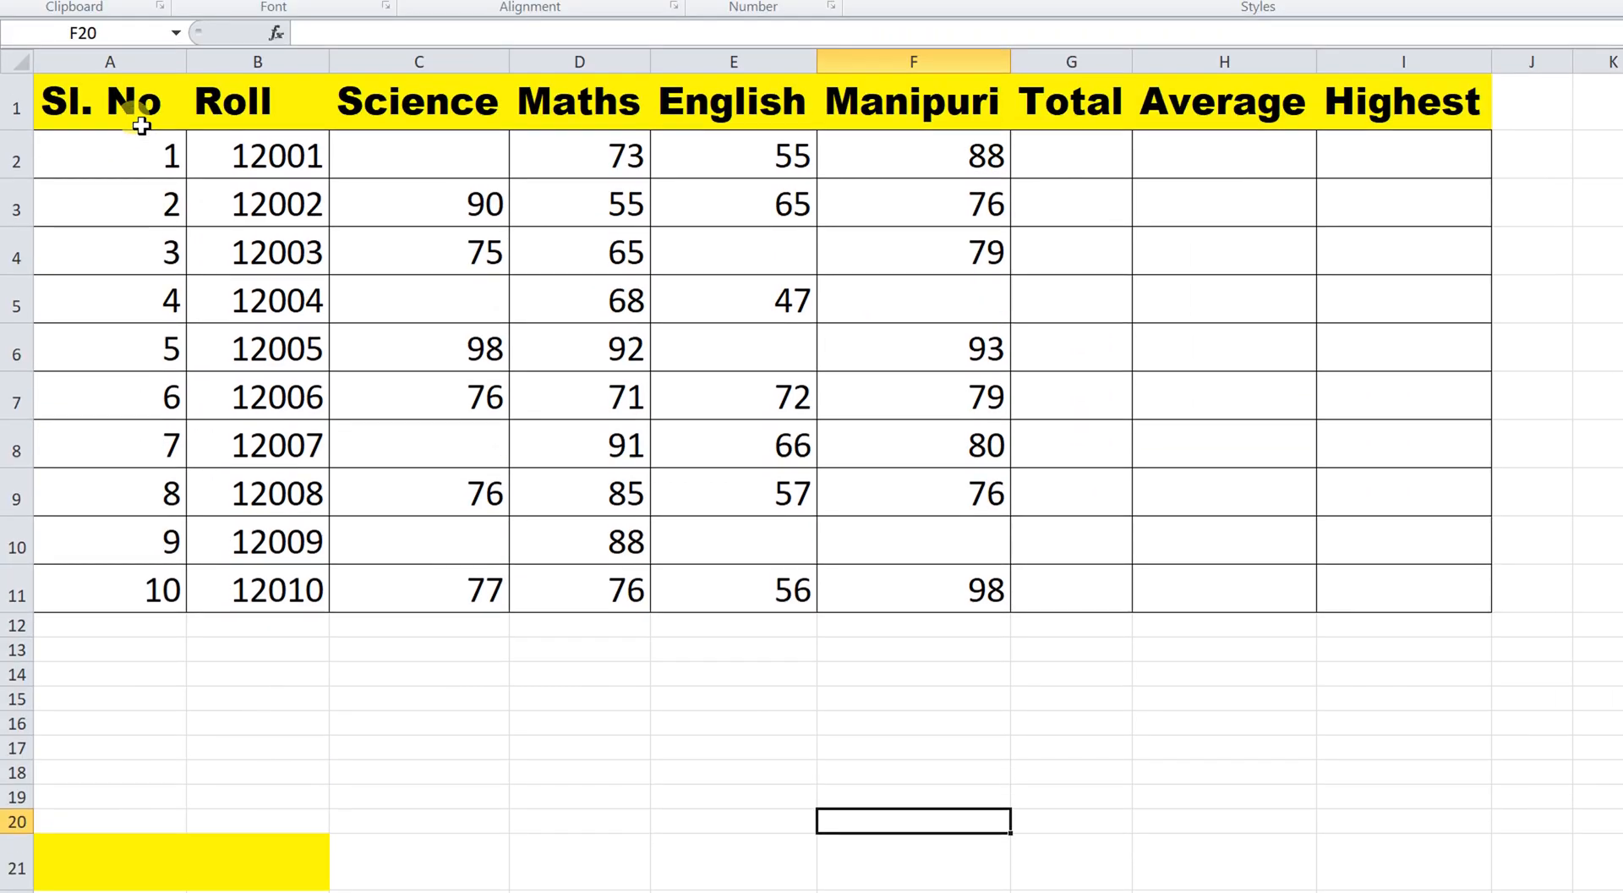
# Select the whole table A1:I11 via Ctrl+Shift+Right/Down, then with Ctrl+A.
pyautogui.click(131, 131)
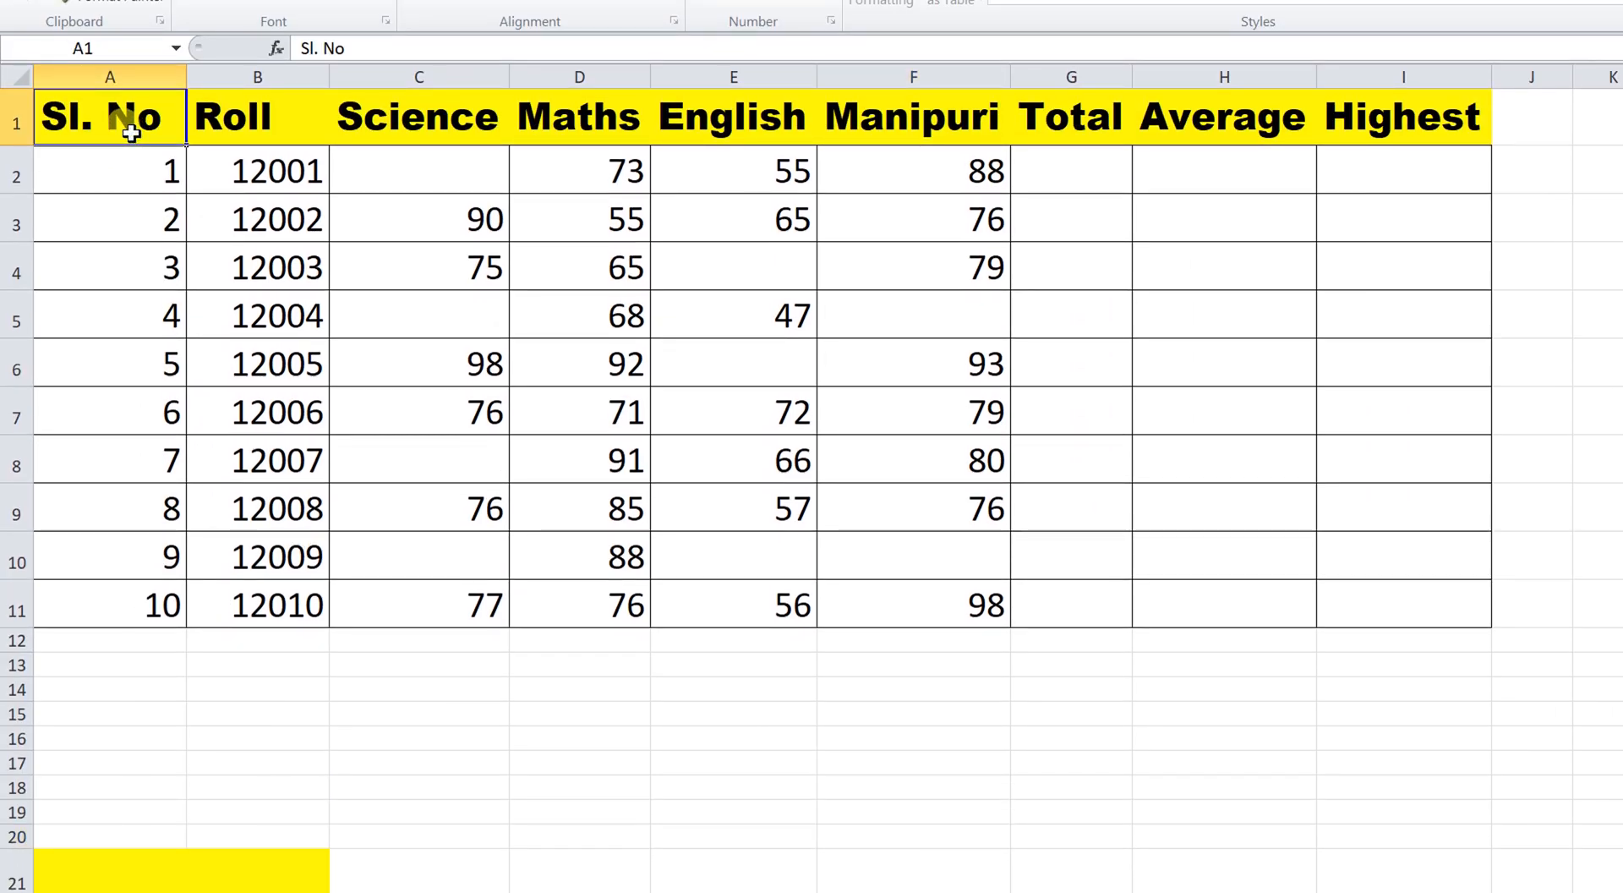
pyautogui.hotkey('ctrl', 'shift', 'Right')
pyautogui.hotkey('ctrl', 'shift', 'Down')
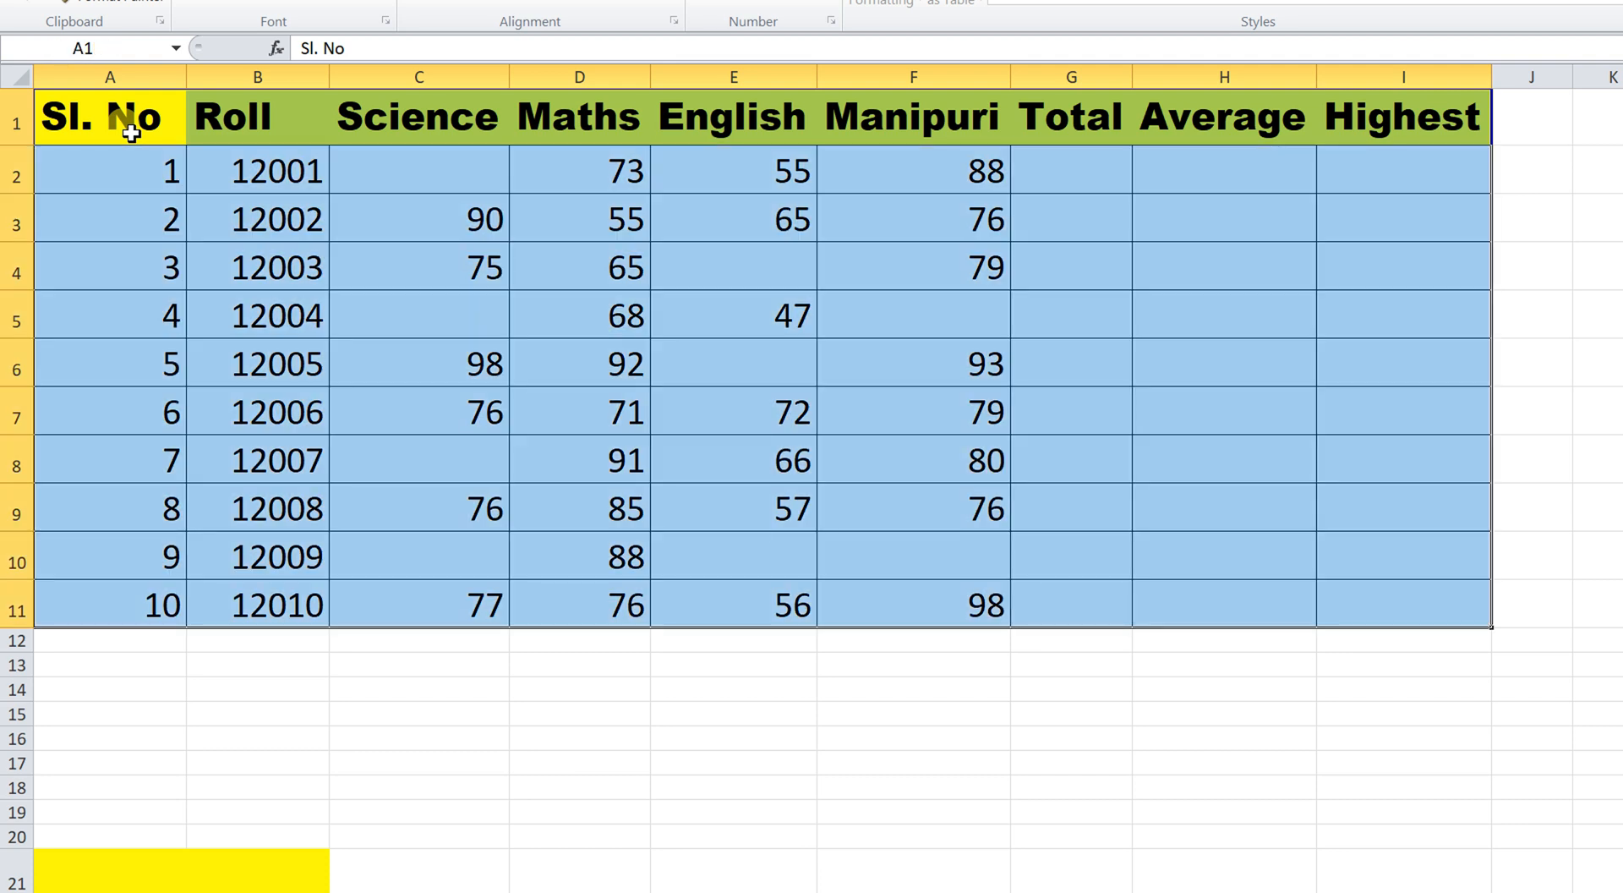
pyautogui.click(127, 129)
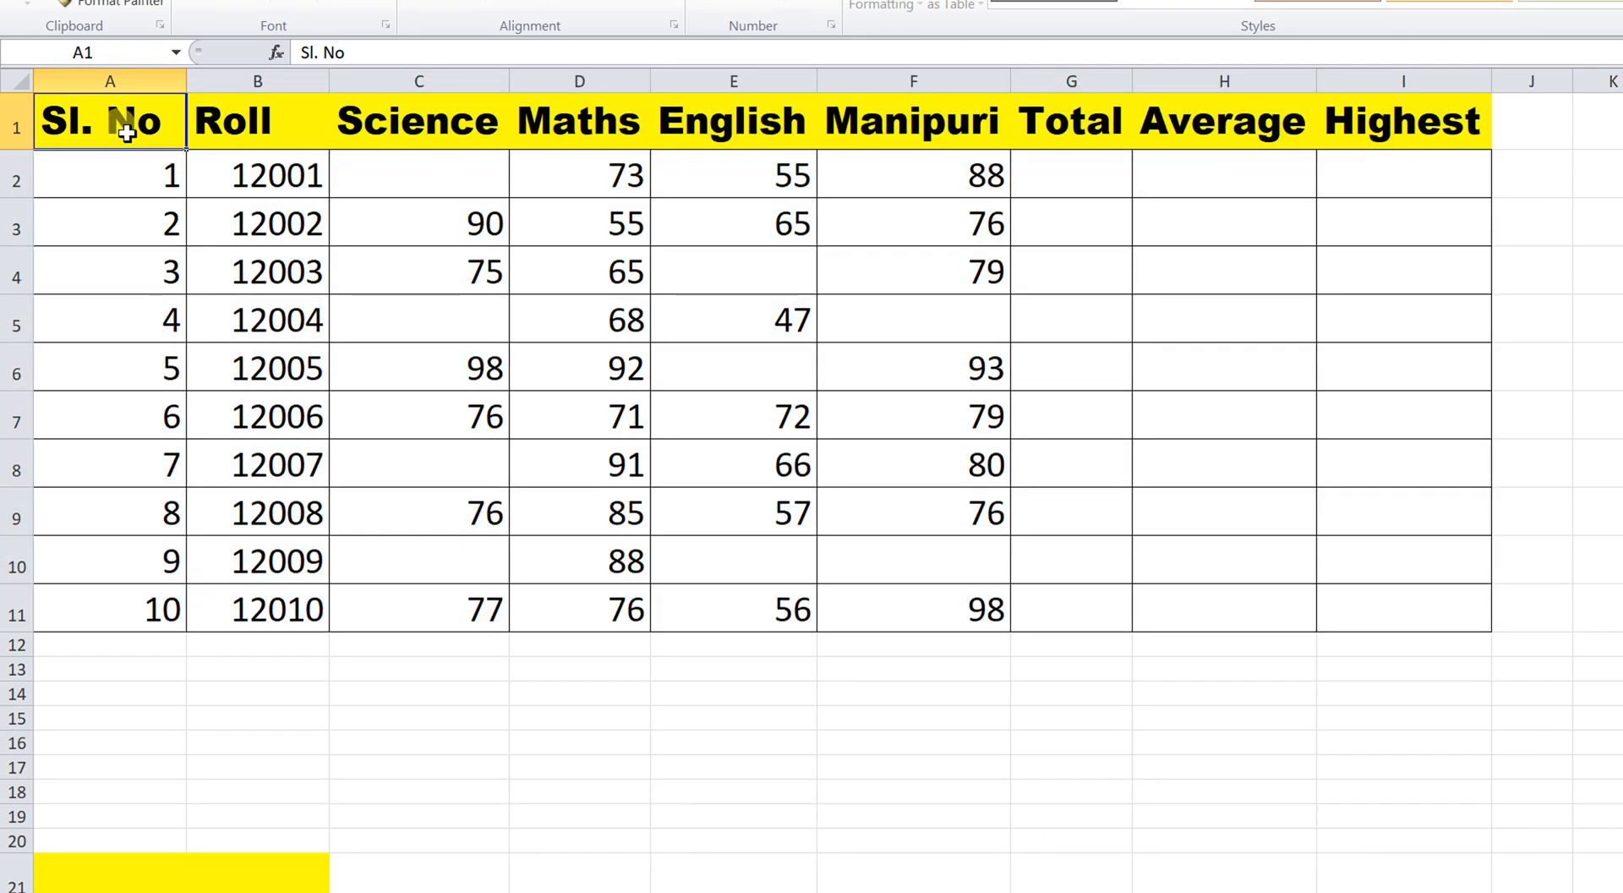
pyautogui.hotkey('ctrl', 'shift', 'Right')
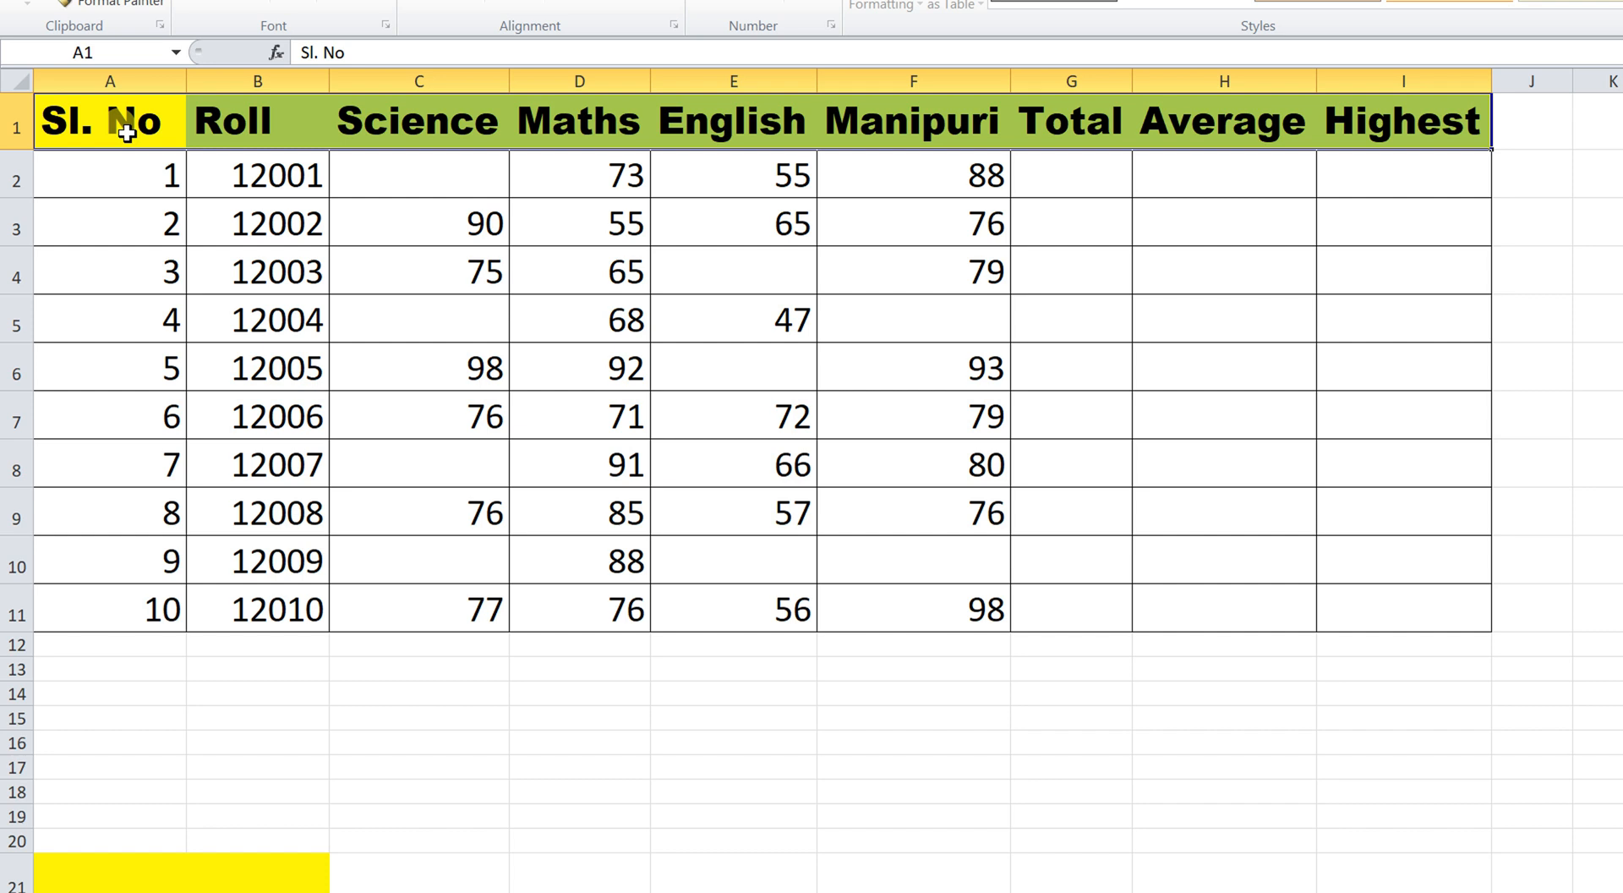
pyautogui.hotkey('ctrl', 'shift', 'Down')
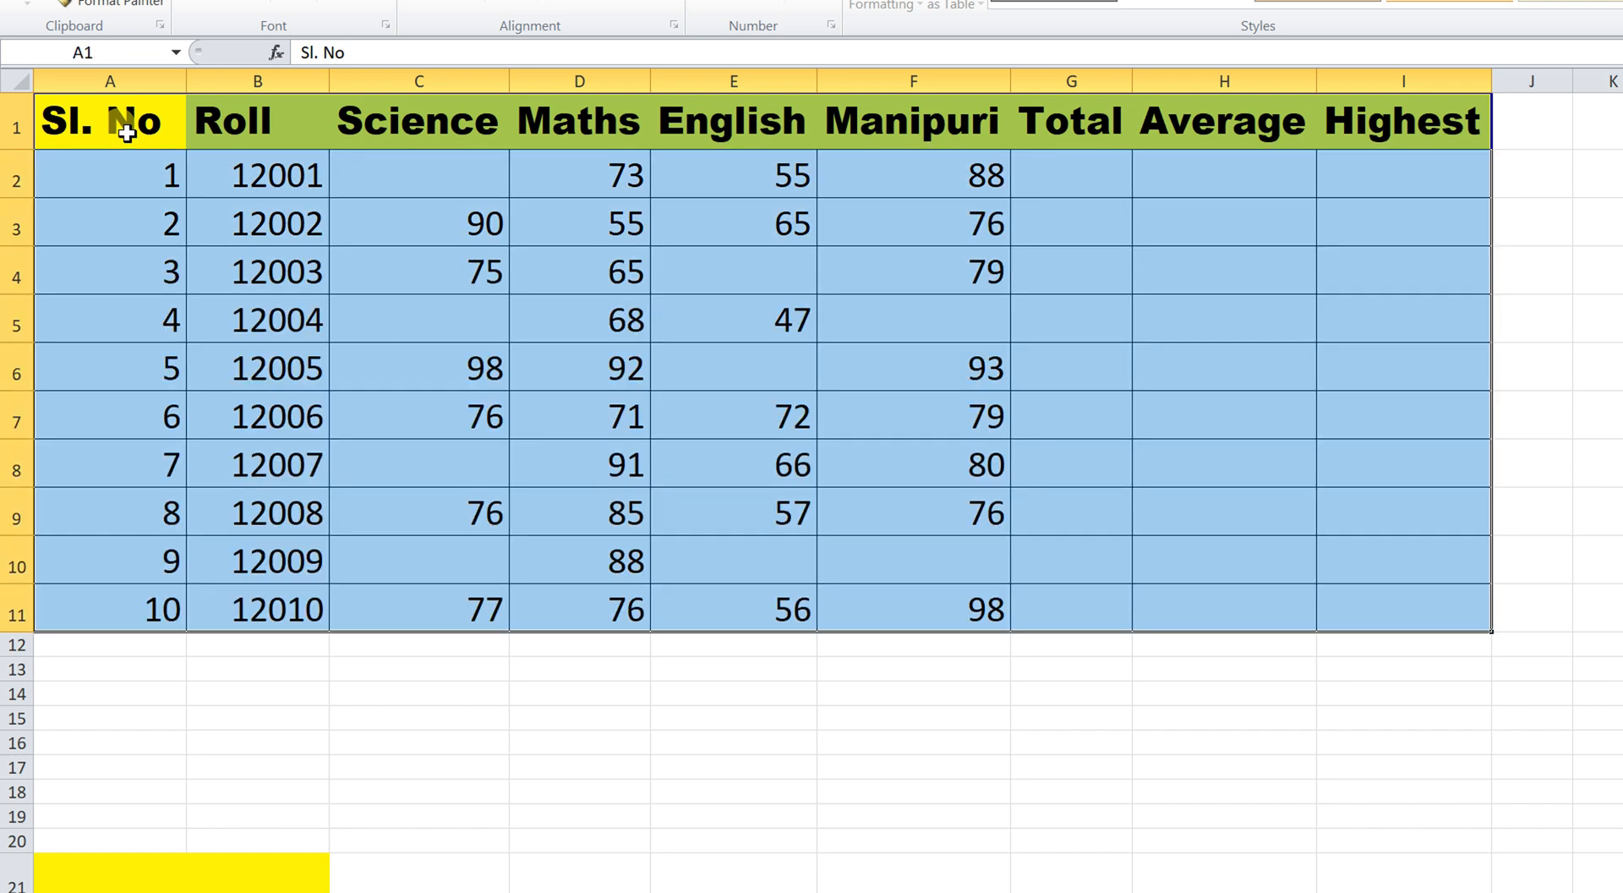
pyautogui.click(126, 131)
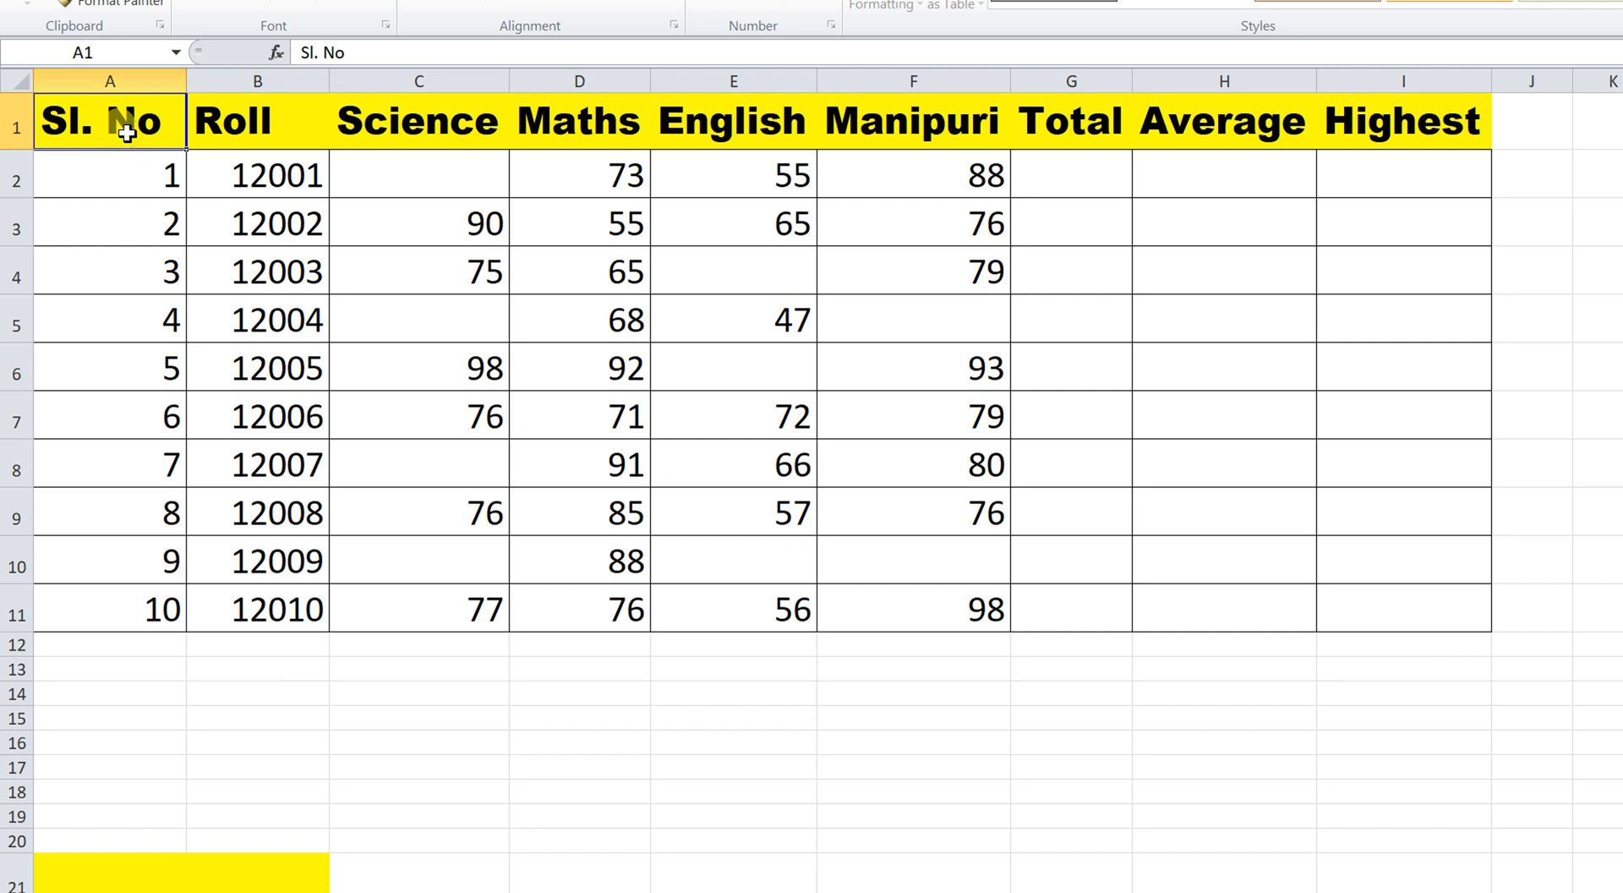
pyautogui.hotkey('ctrl', 'a')
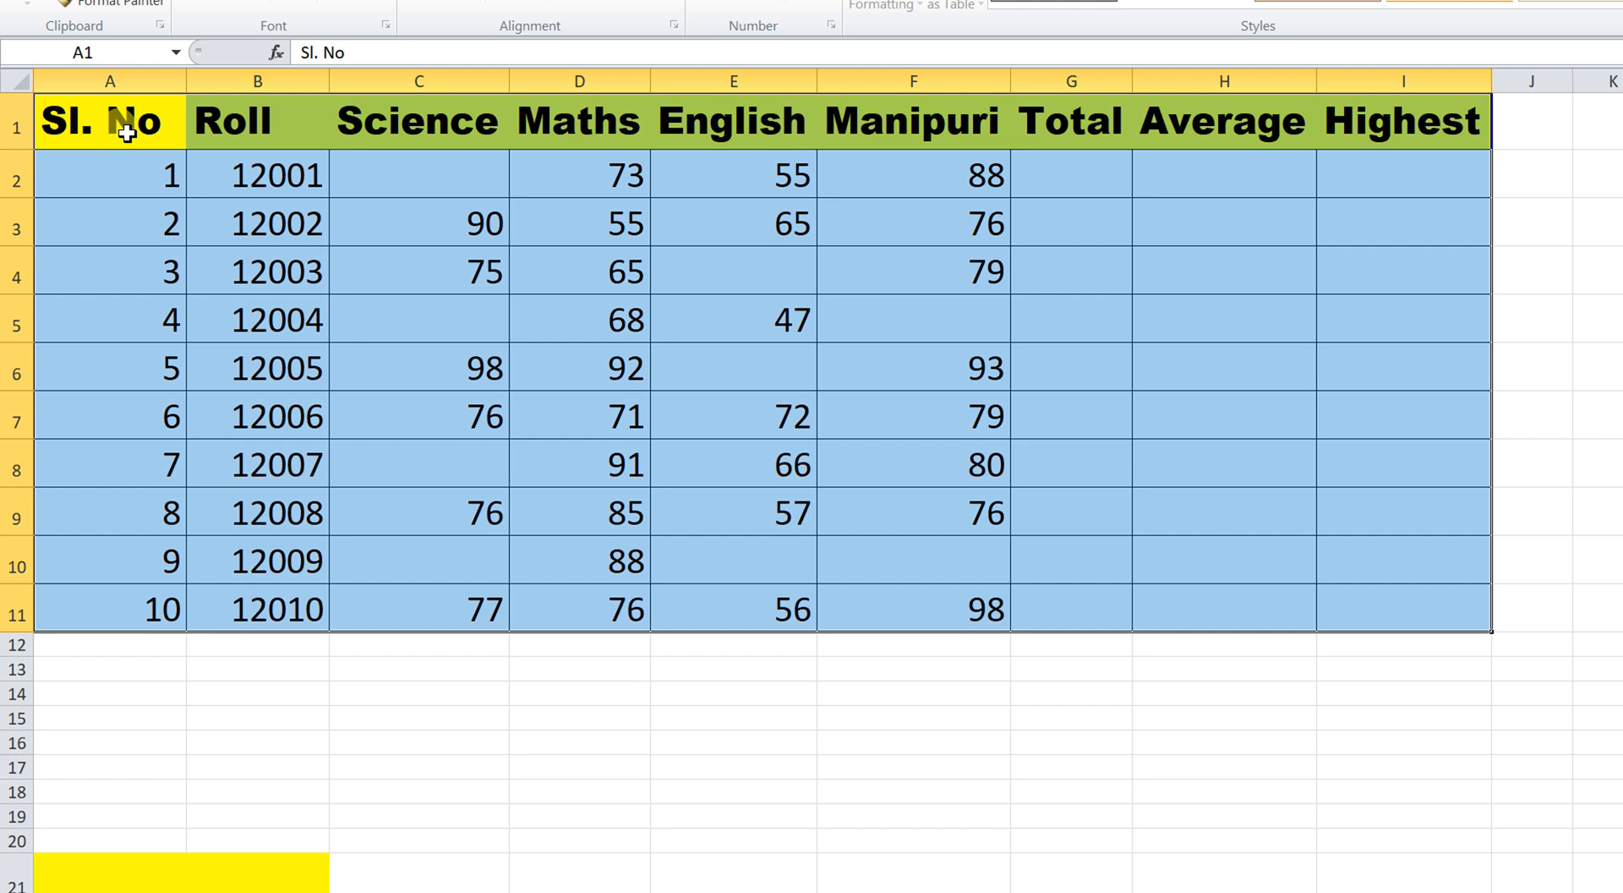
pyautogui.click(151, 156)
pyautogui.click(152, 130)
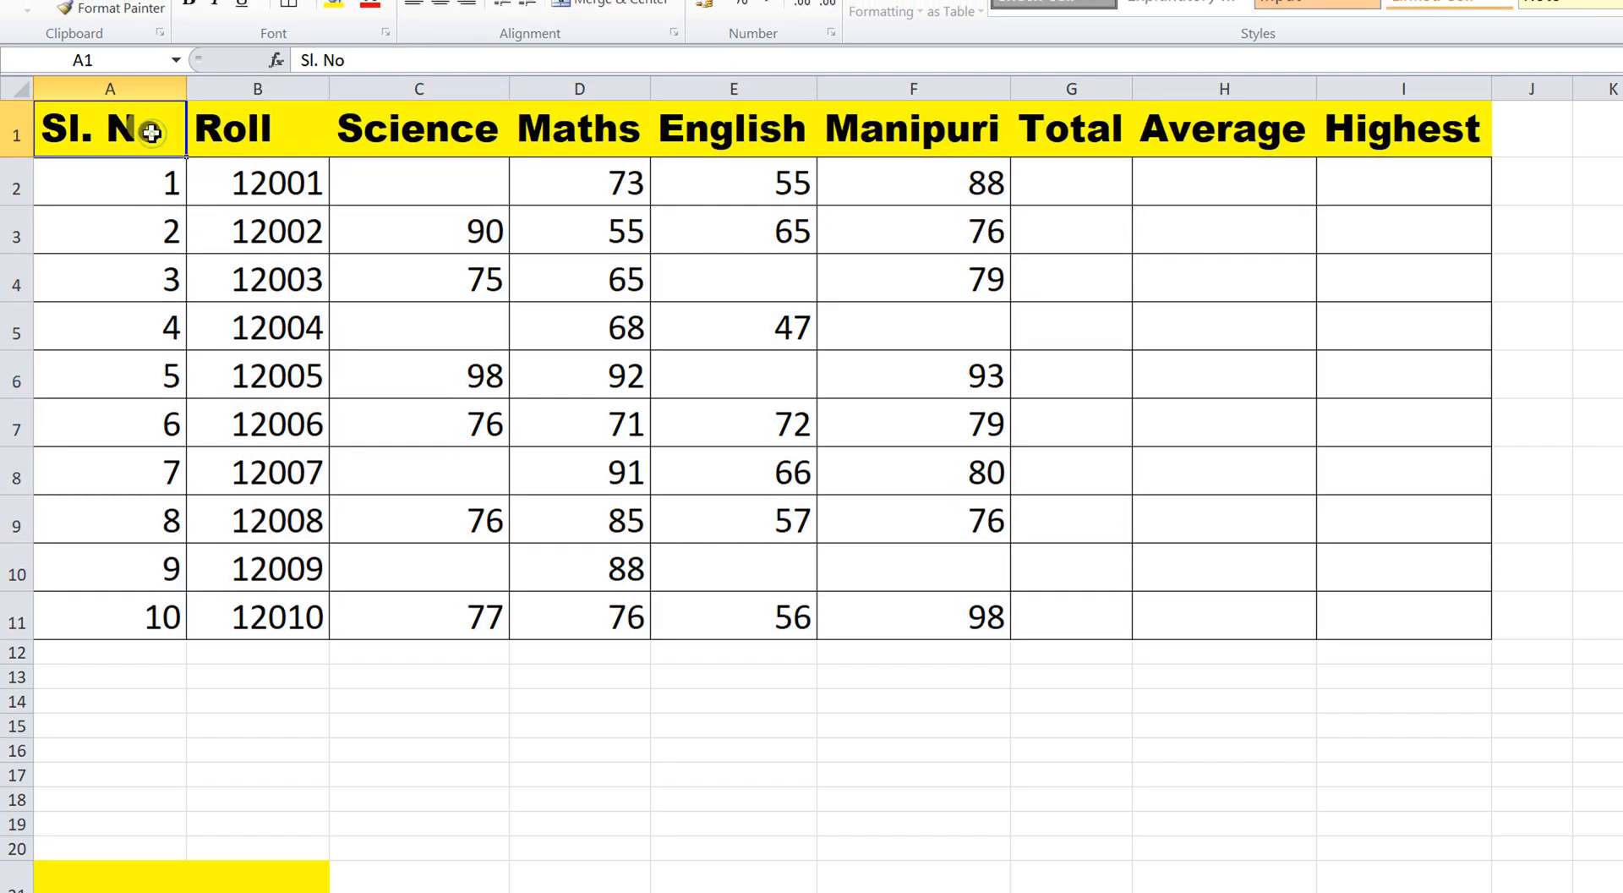
pyautogui.hotkey('ctrl', 'a')
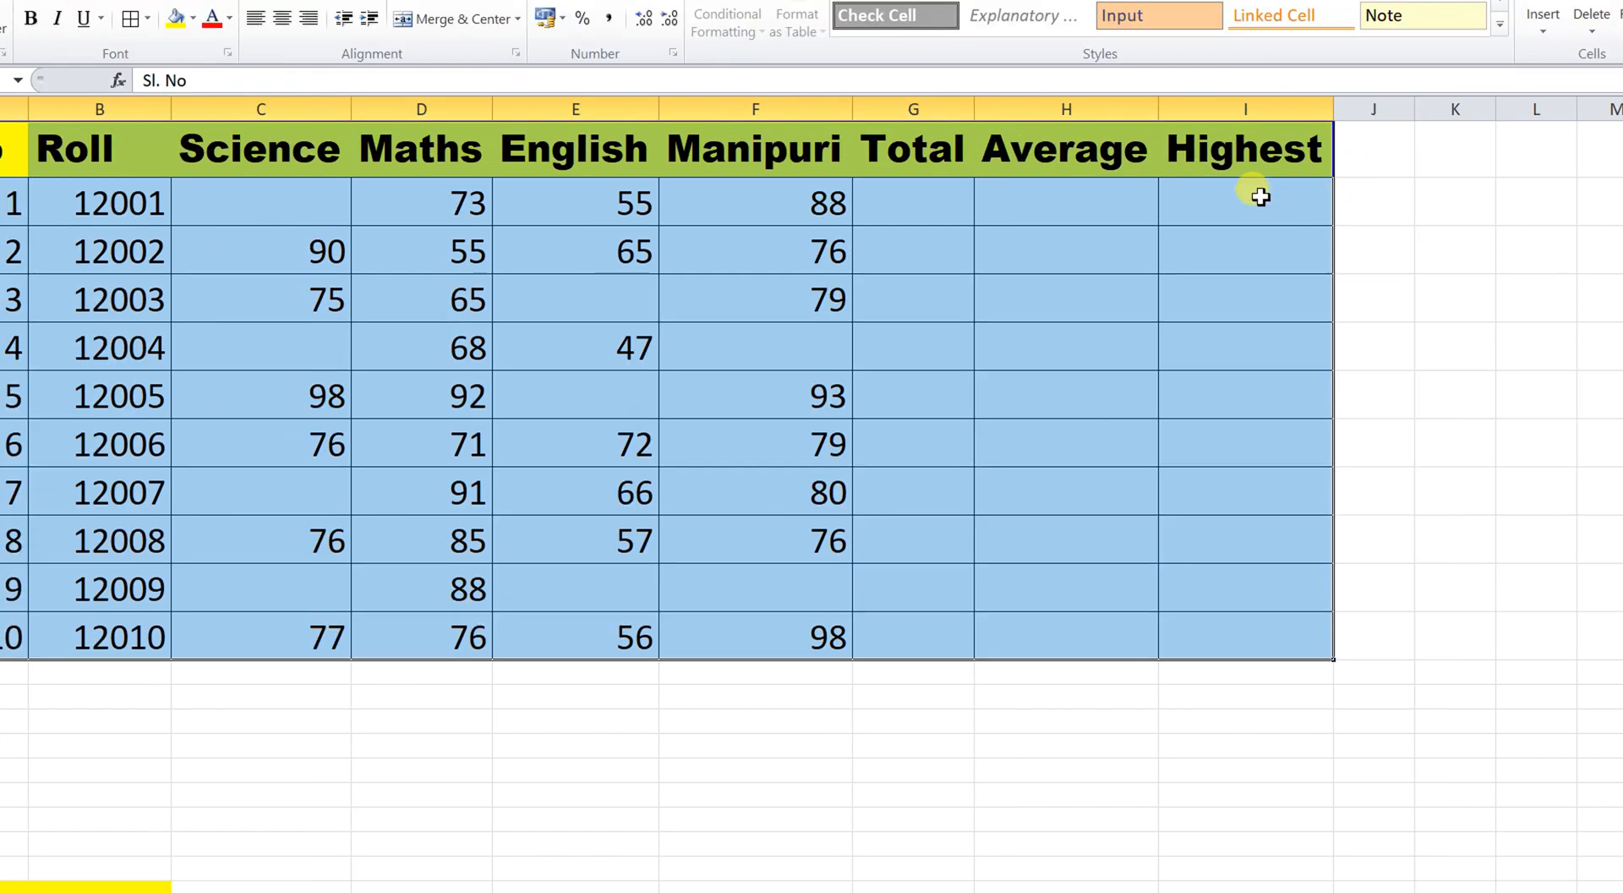
# Enter an asterisk in I2 and give it the Sl. No header's formatting.
pyautogui.click(1419, 177)
pyautogui.write('*')
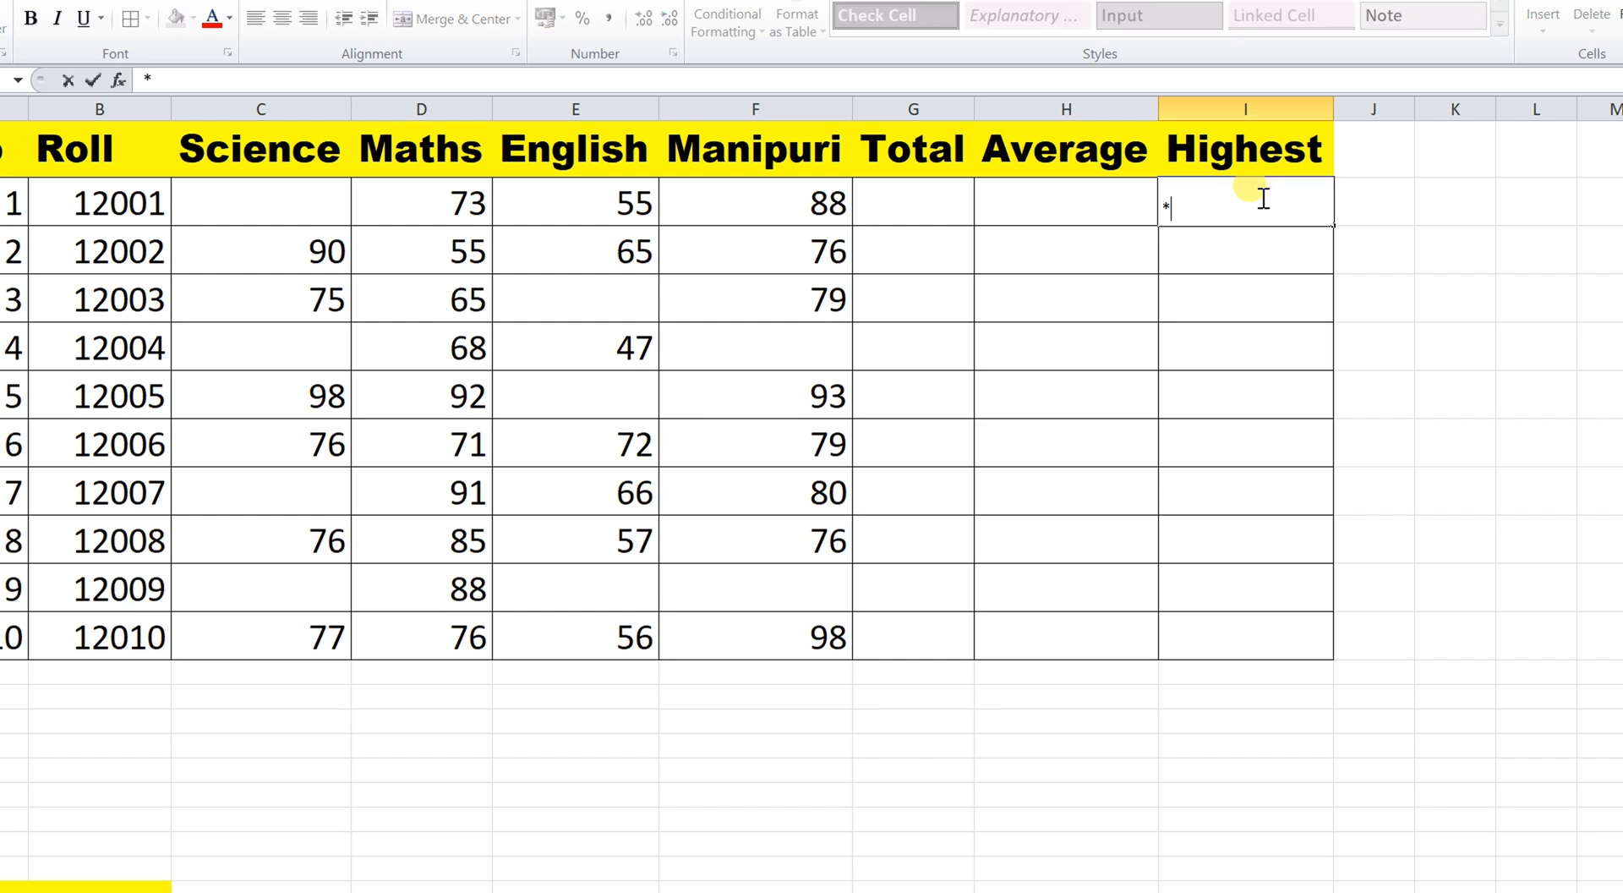
pyautogui.click(1246, 252)
pyautogui.click(1214, 206)
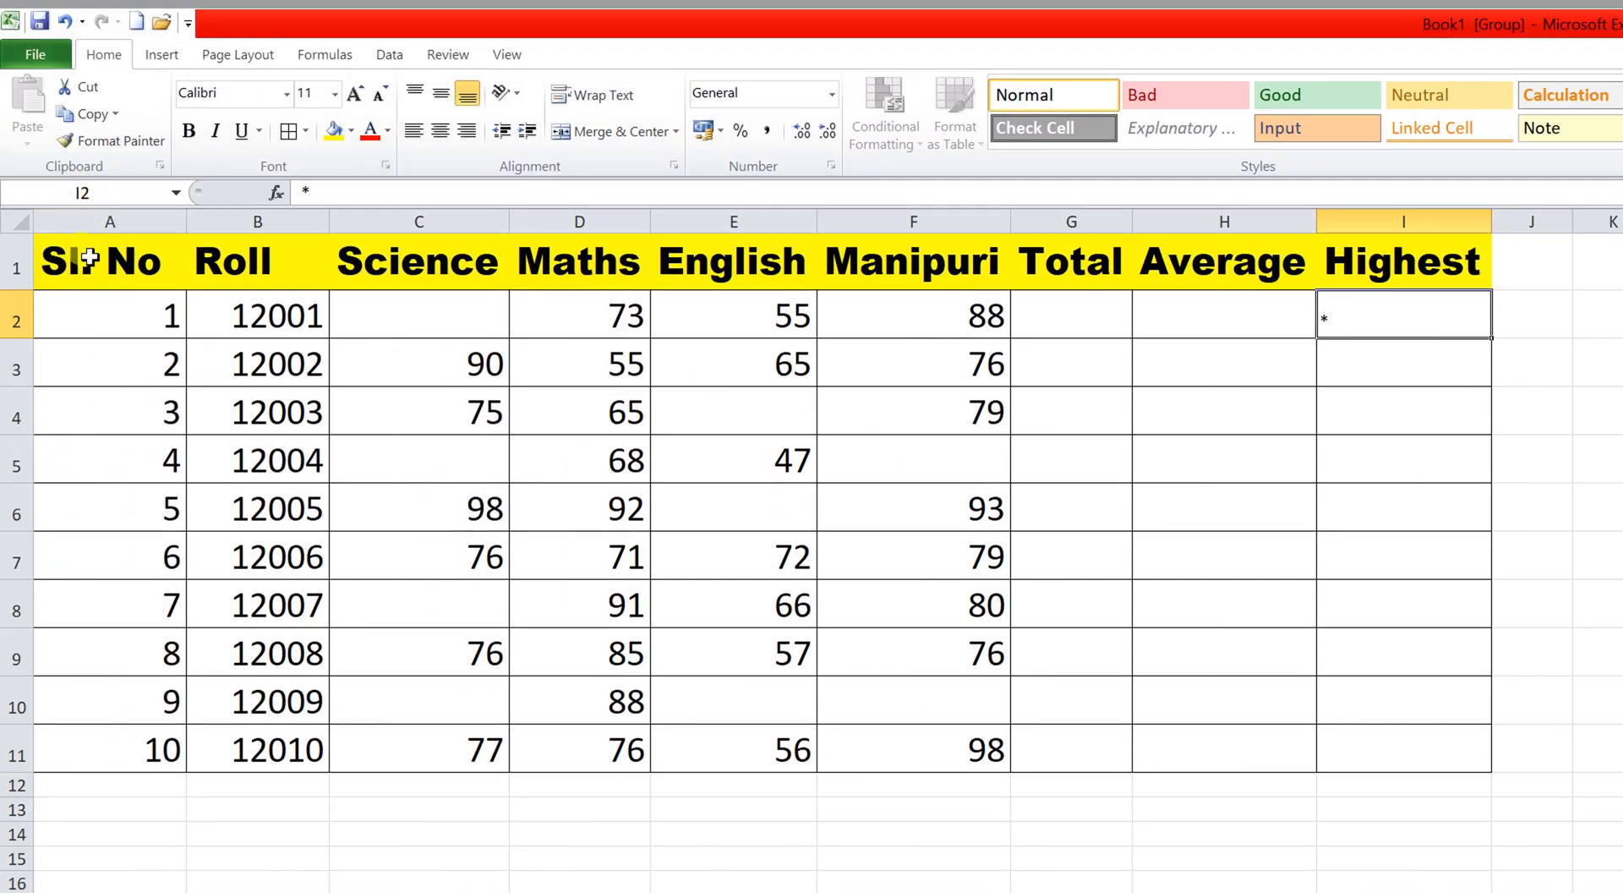
pyautogui.click(89, 256)
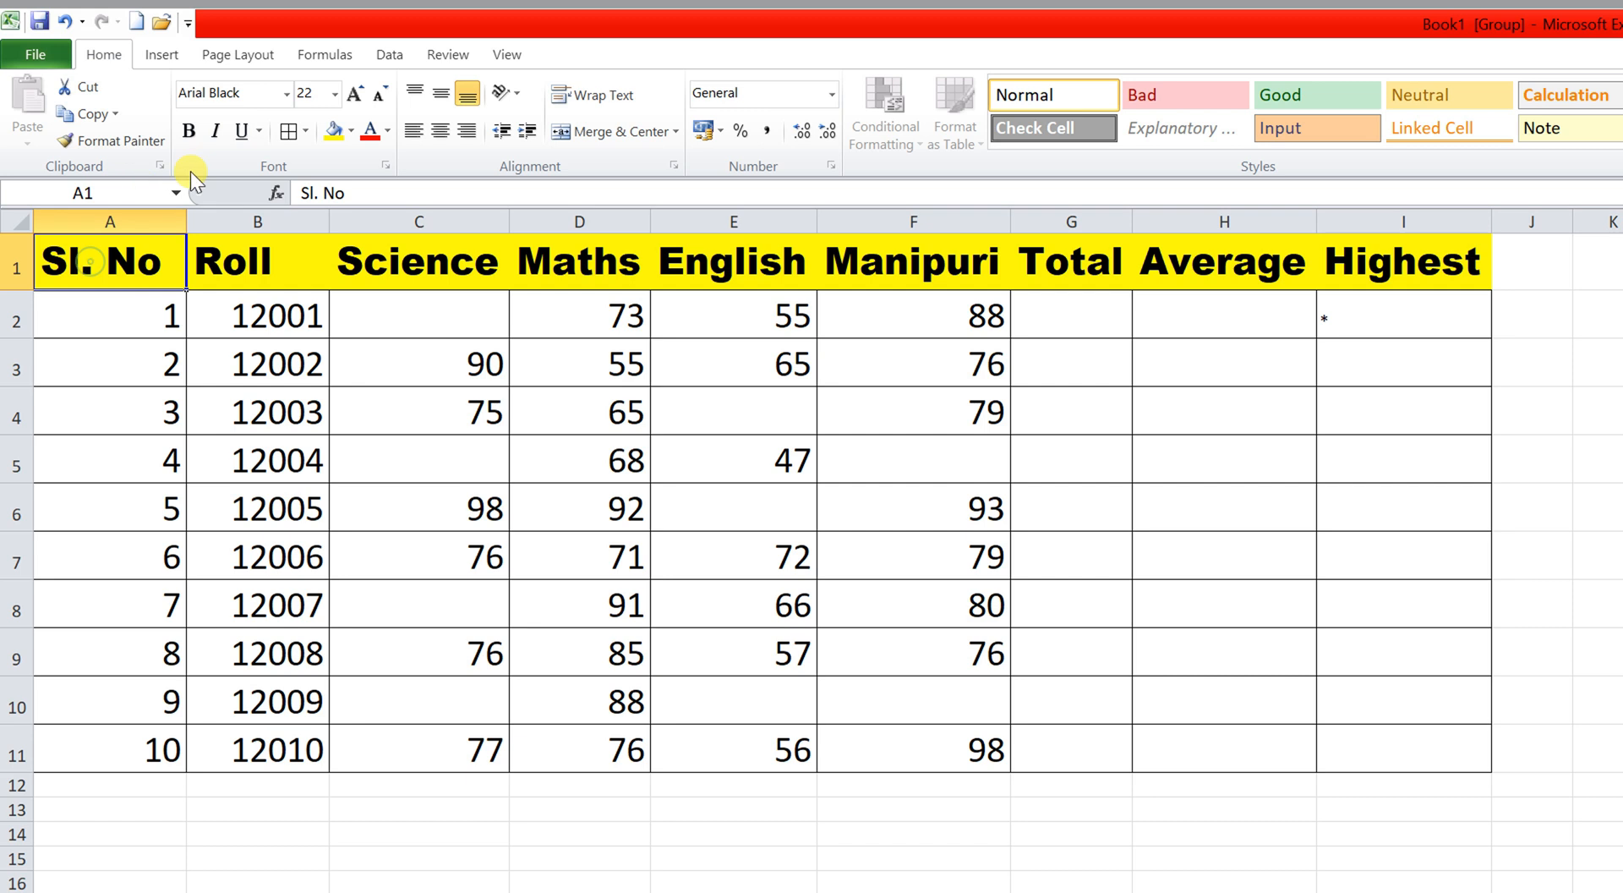
pyautogui.click(135, 142)
pyautogui.click(1334, 323)
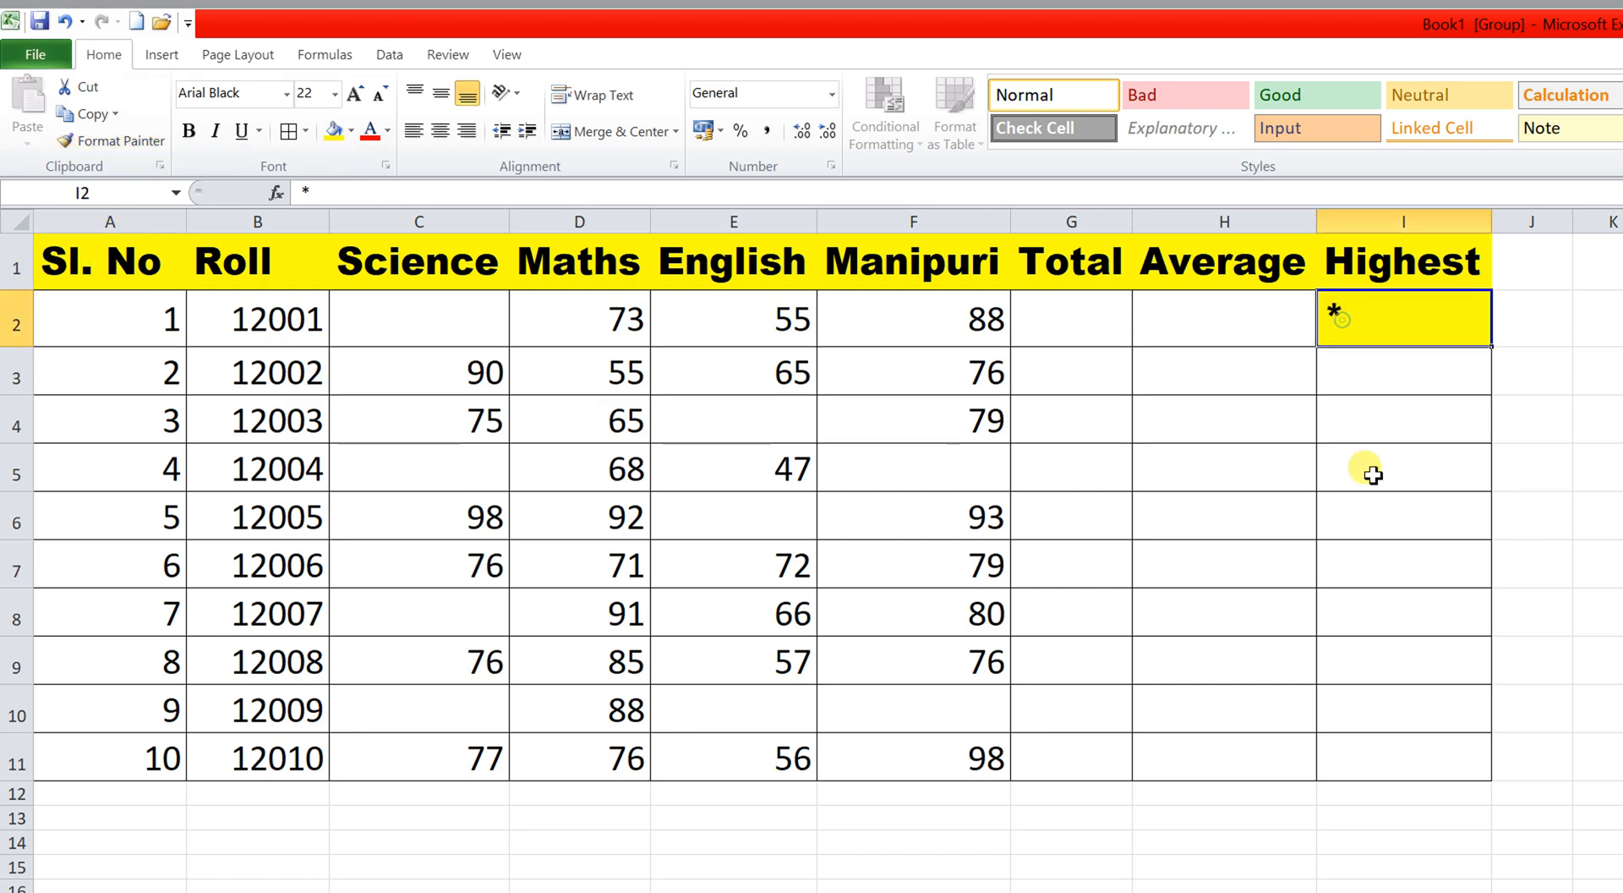
# Type the note CTRL+SHIFT+* in cell I5.
pyautogui.click(1249, 457)
pyautogui.click(1413, 470)
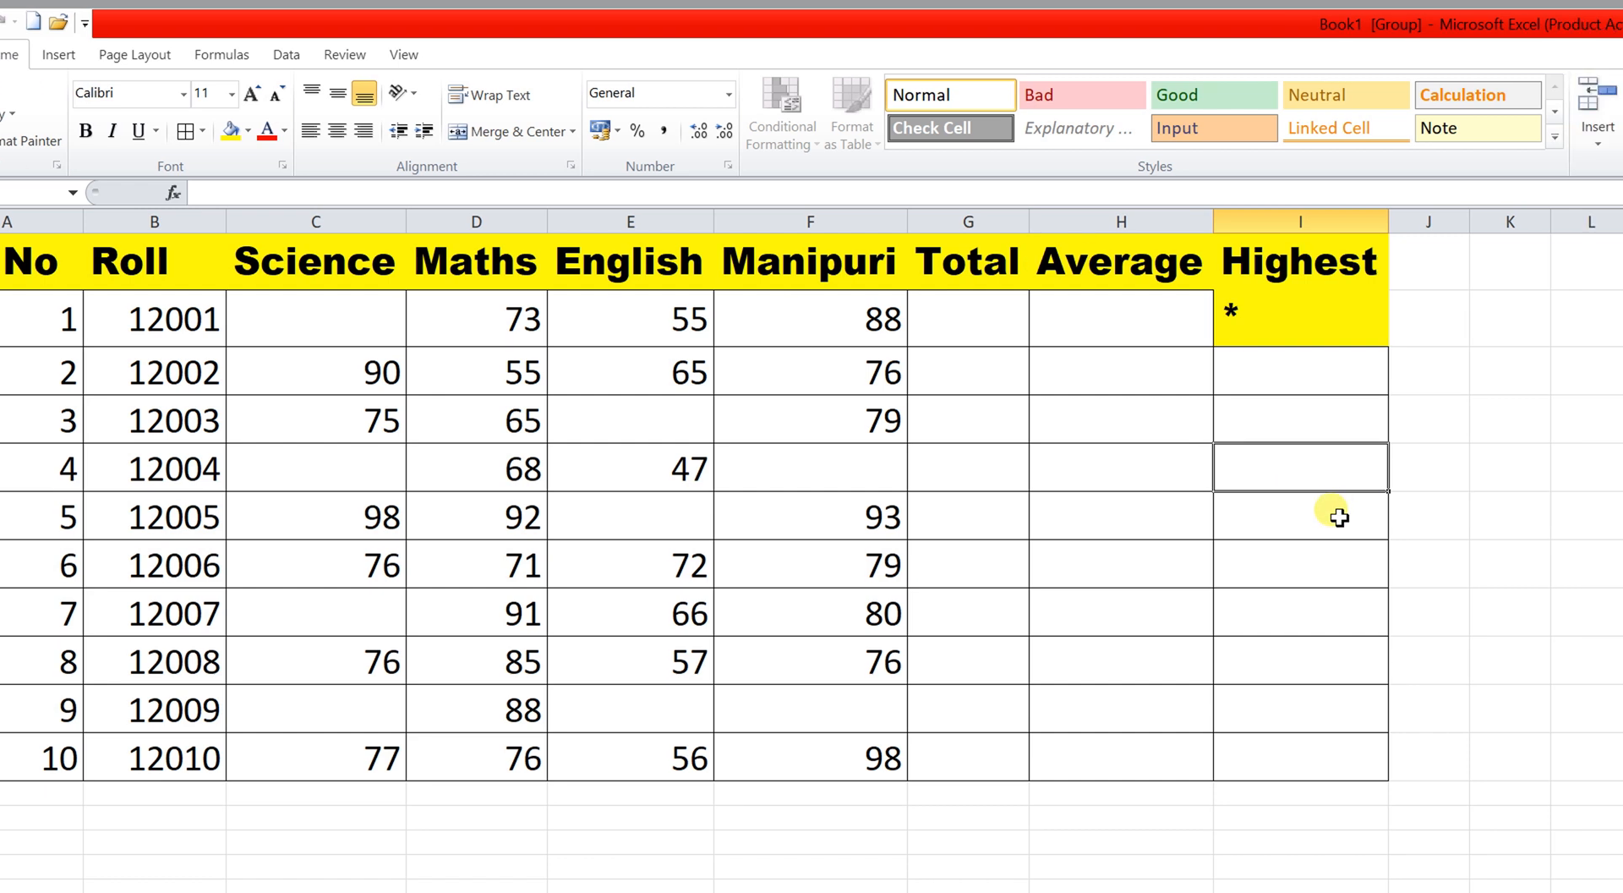
pyautogui.write('CTRL')
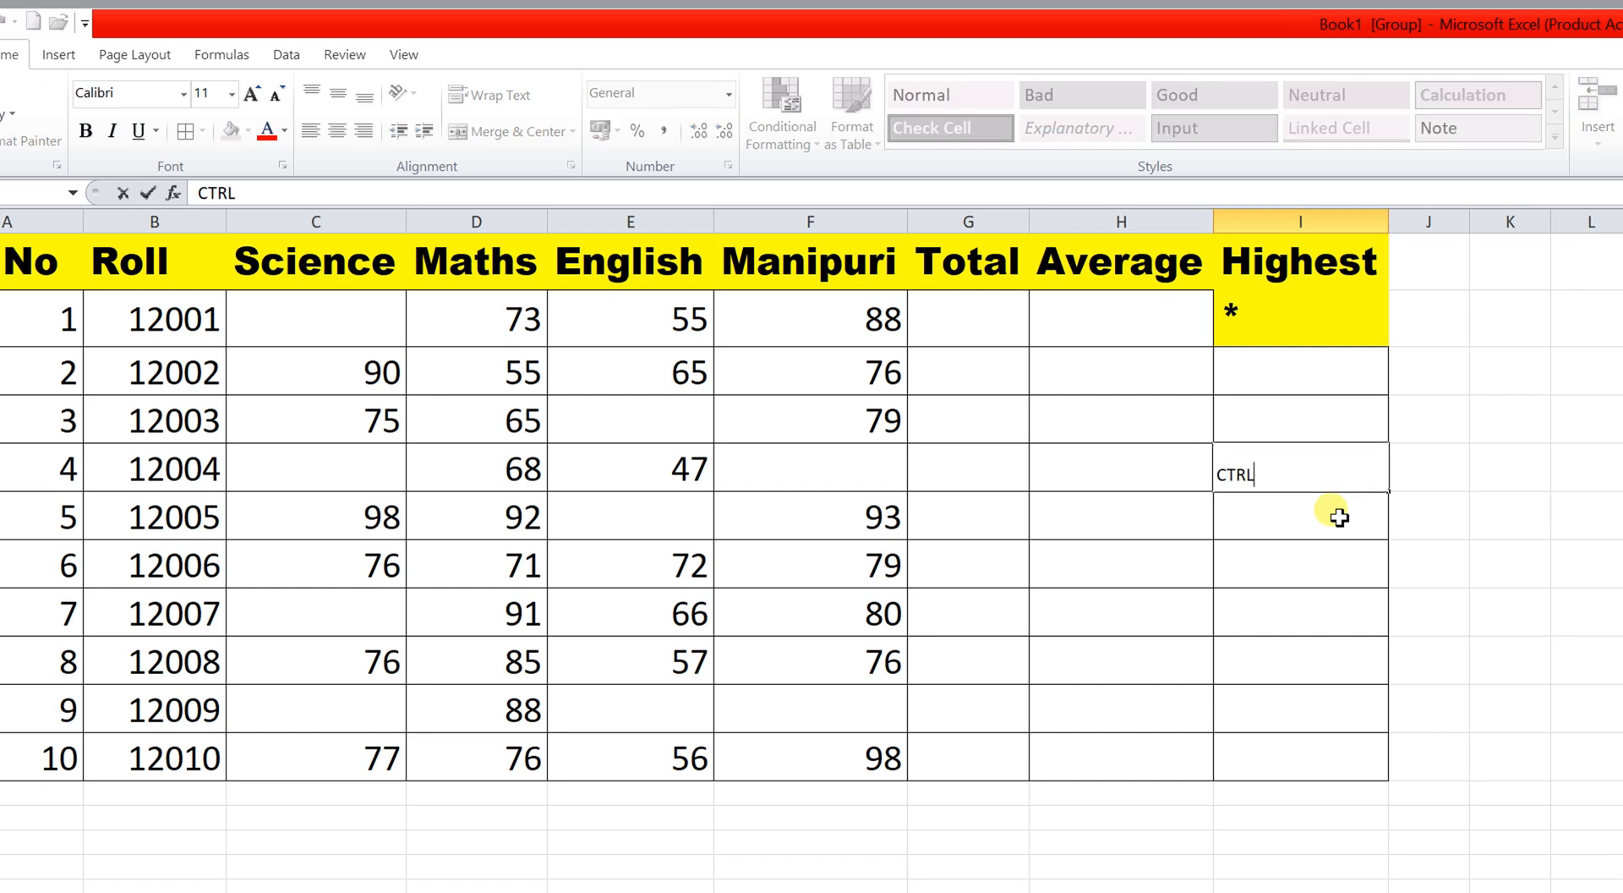
pyautogui.write('+SHIFT+*')
pyautogui.click(1339, 518)
pyautogui.click(1333, 470)
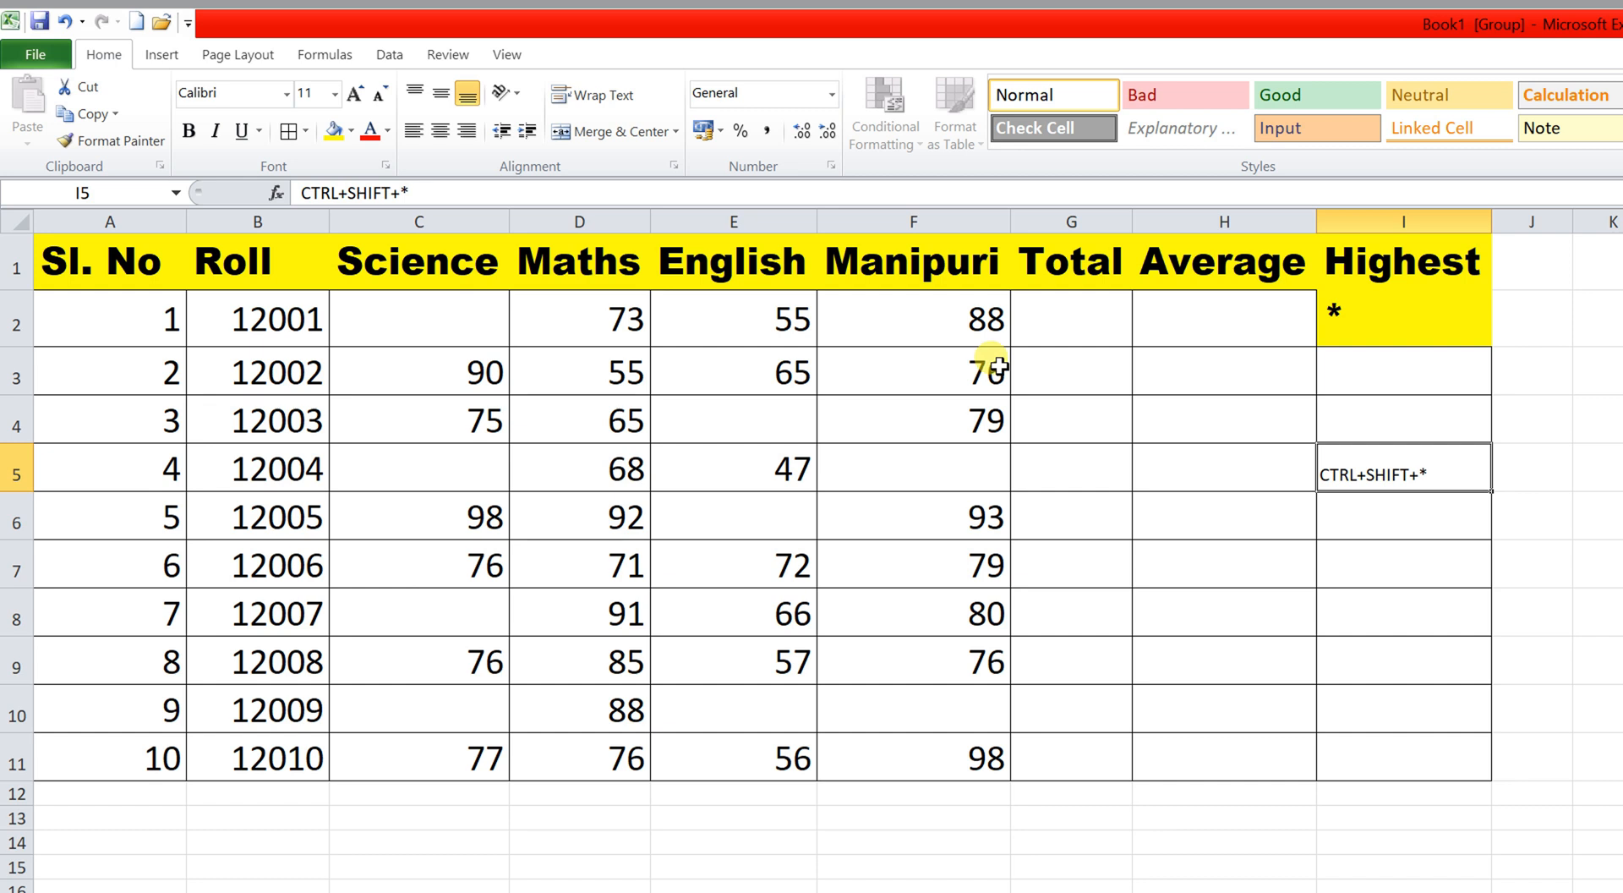
pyautogui.click(1272, 311)
# Copy the asterisk's yellow Arial Black style onto the CTRL+SHIFT+* note in I5.
pyautogui.click(81, 140)
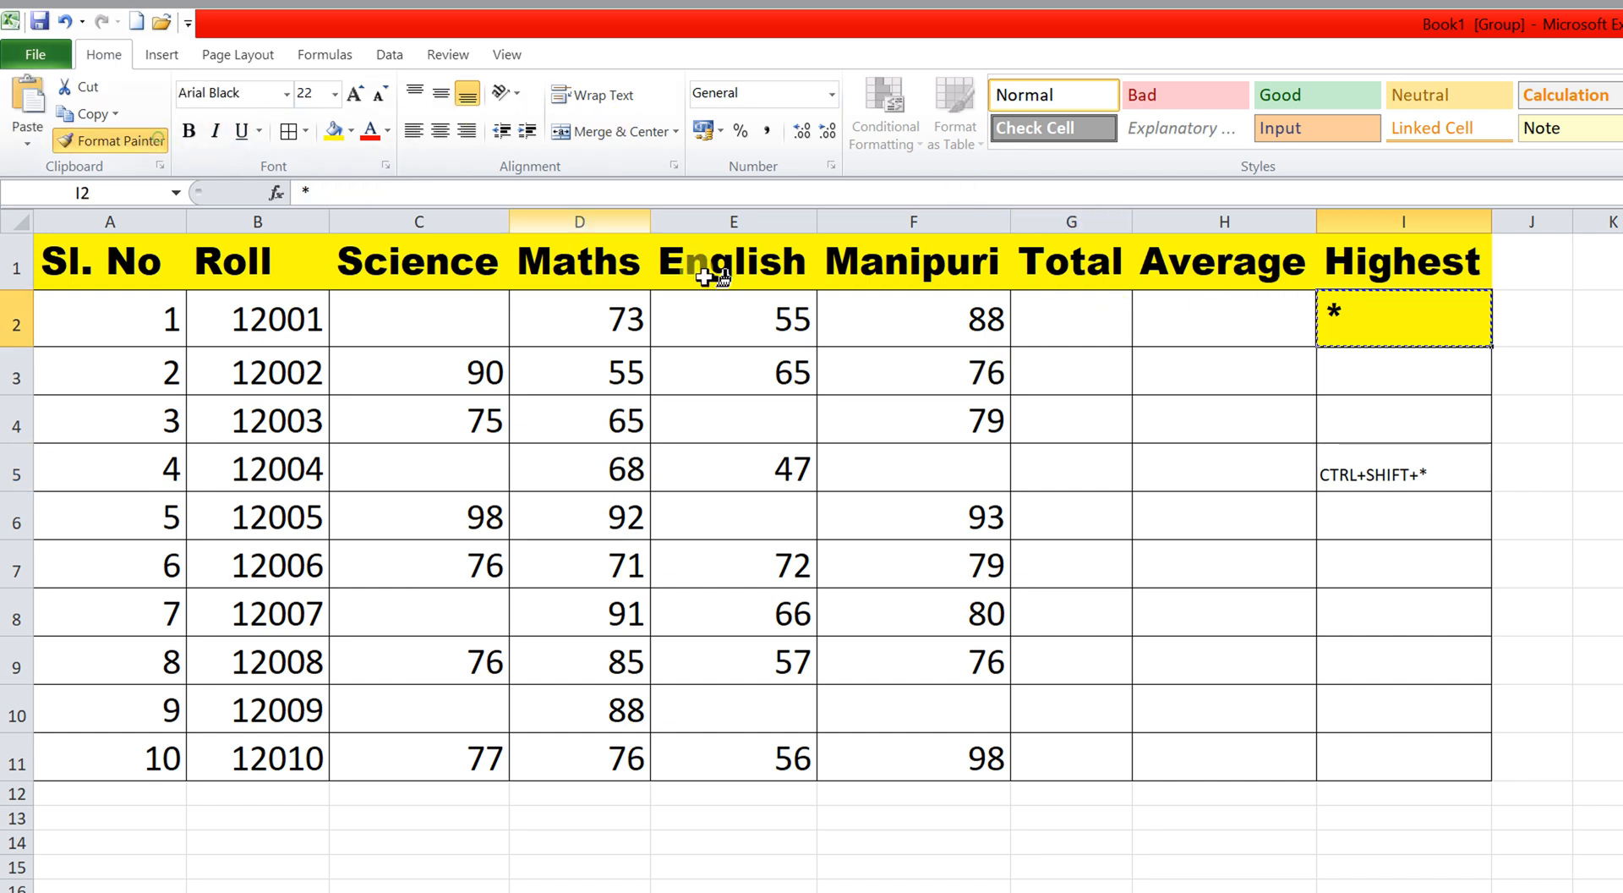
pyautogui.click(1344, 478)
pyautogui.click(1581, 555)
# Select the whole marks table from A1 with Ctrl+Shift+* to pick its fill colour.
pyautogui.click(101, 259)
pyautogui.hotkey('ctrl', 'shift', '*')
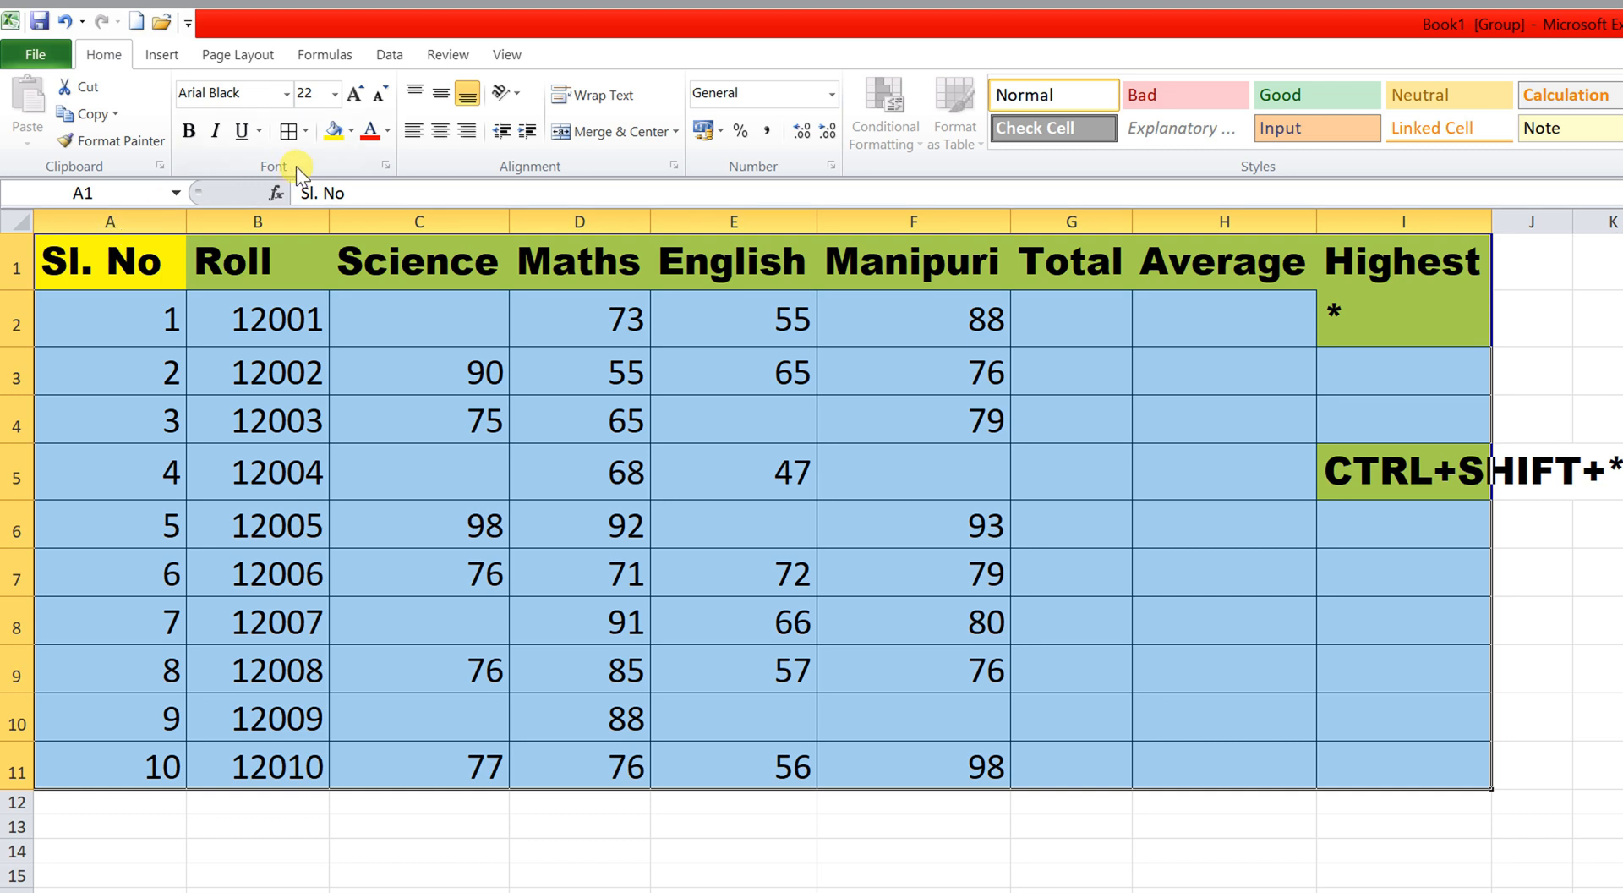
pyautogui.click(350, 132)
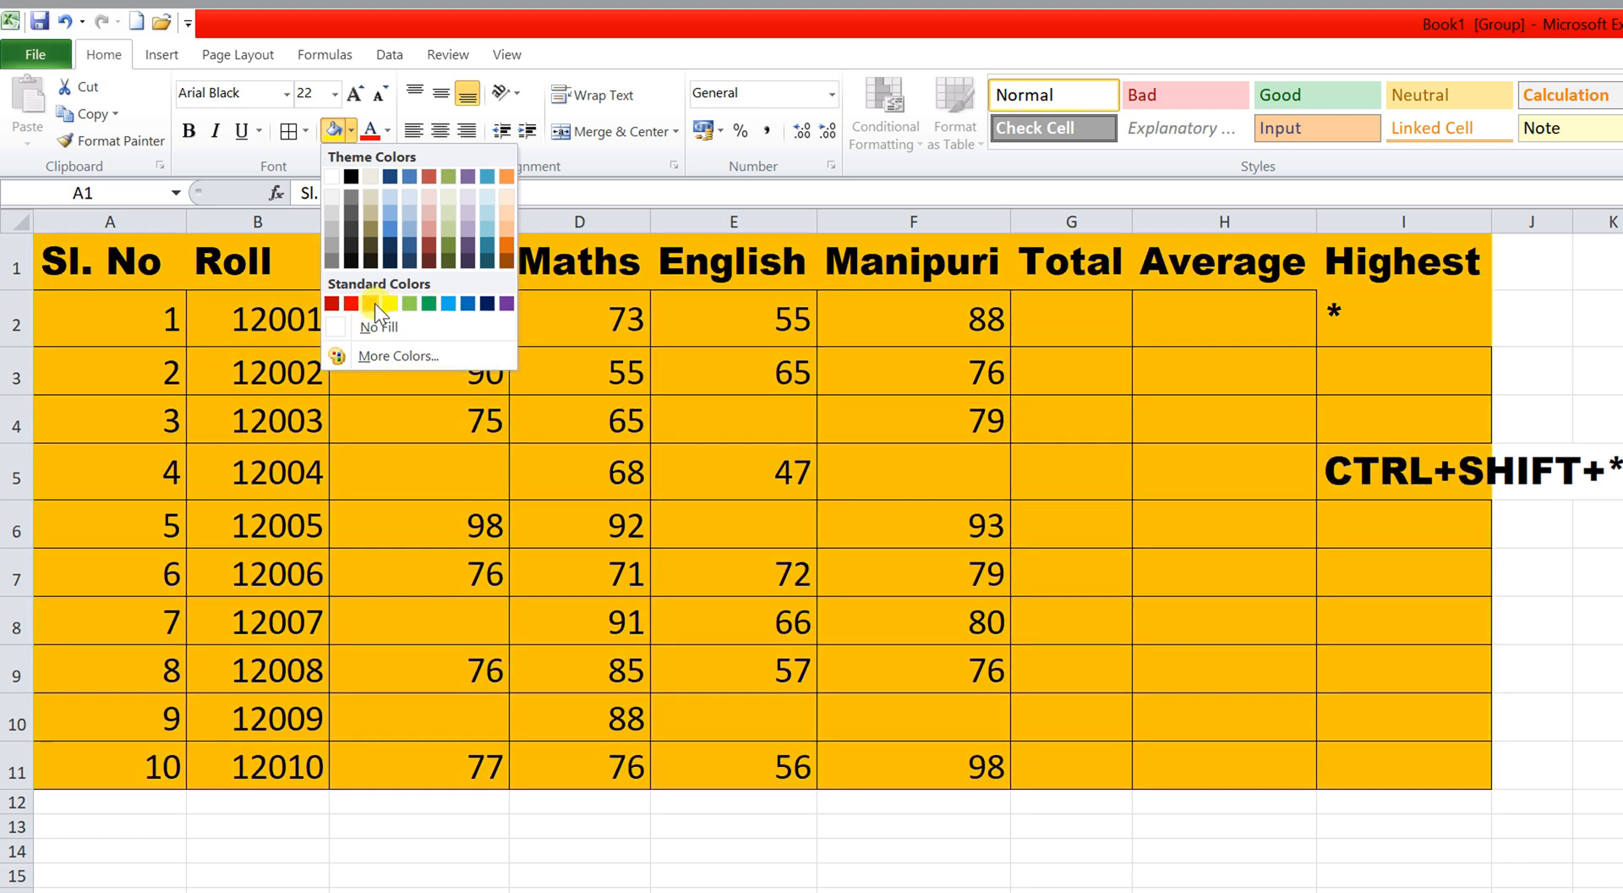
# Fill the table orange, then give the header row A1:I1 a green fill.
pyautogui.click(374, 305)
pyautogui.click(736, 751)
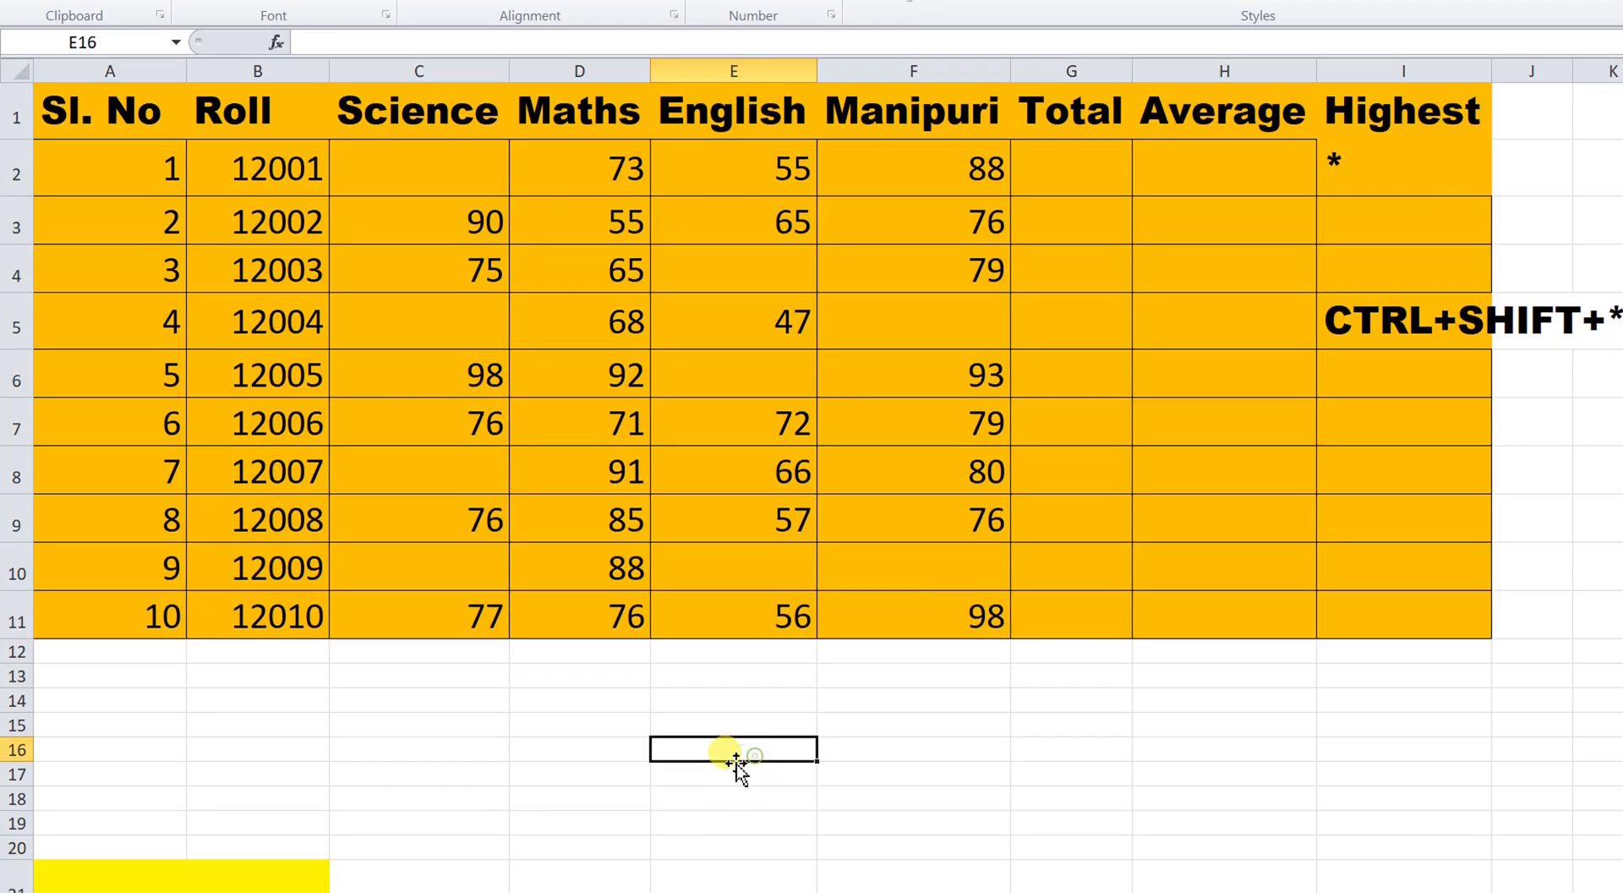
pyautogui.moveTo(93, 107); pyautogui.dragTo(1407, 103)
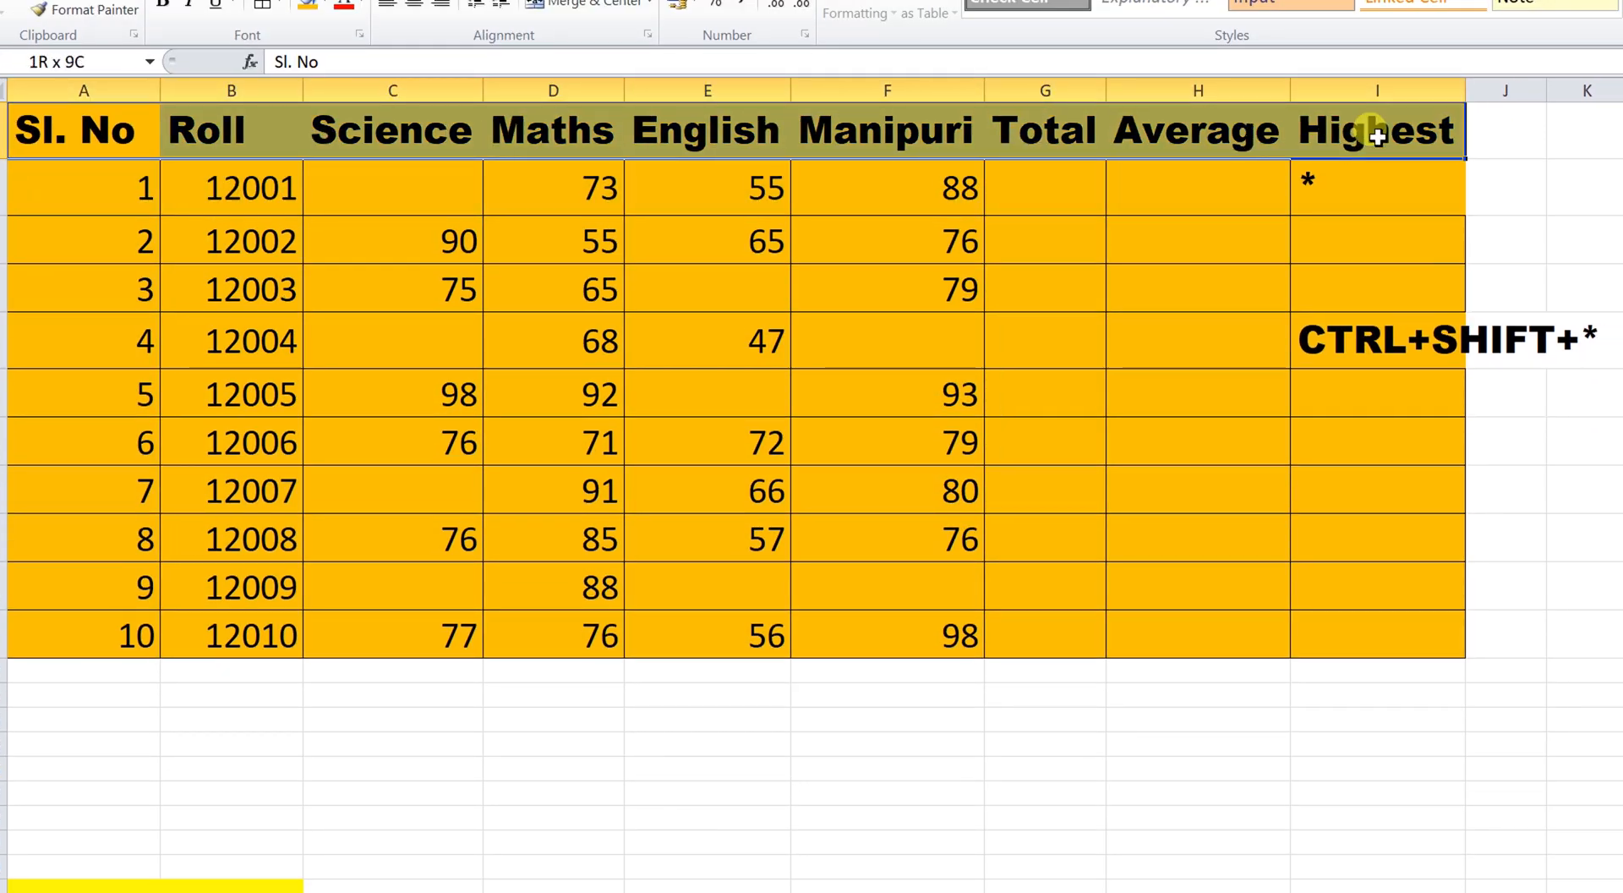
pyautogui.click(103, 226)
pyautogui.click(87, 135)
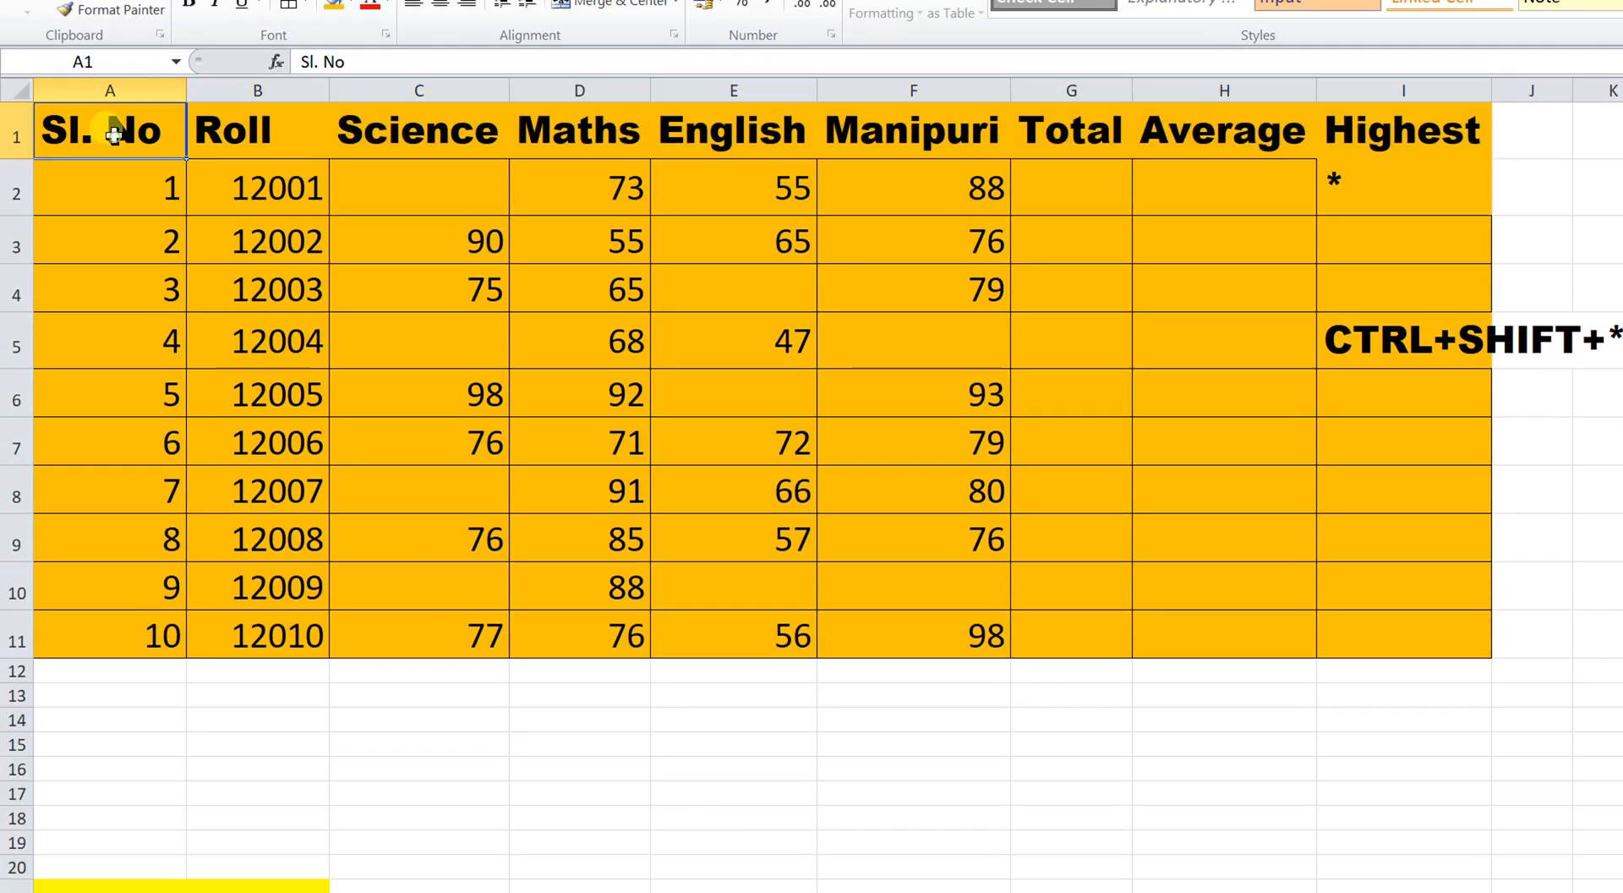
pyautogui.hotkey('ctrl', 'shift', 'Right')
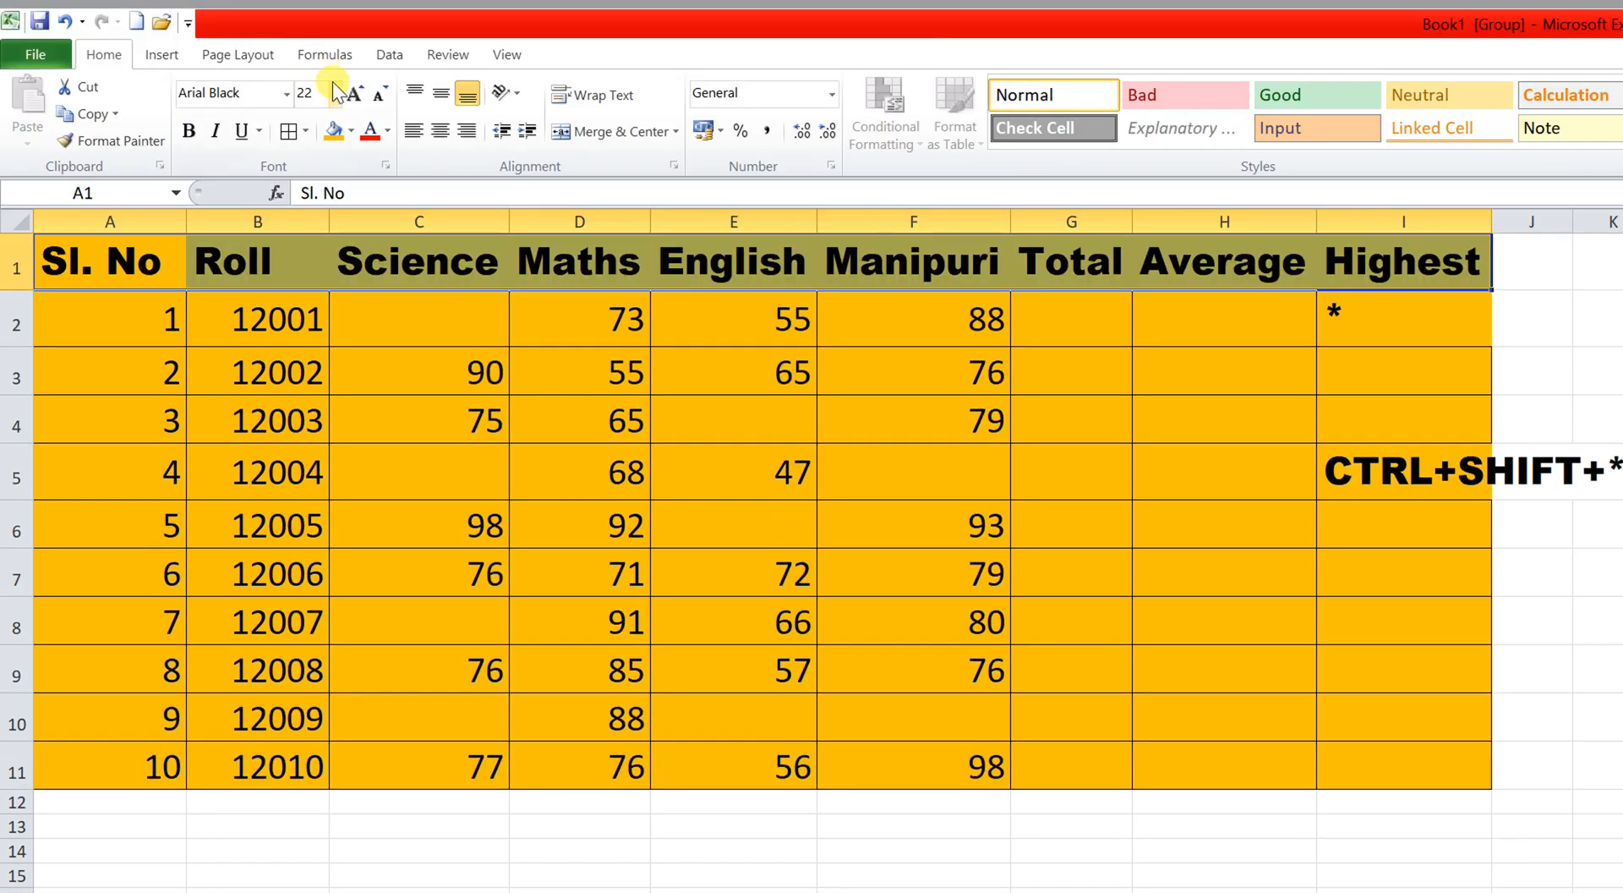
pyautogui.click(351, 131)
pyautogui.click(433, 303)
pyautogui.click(453, 449)
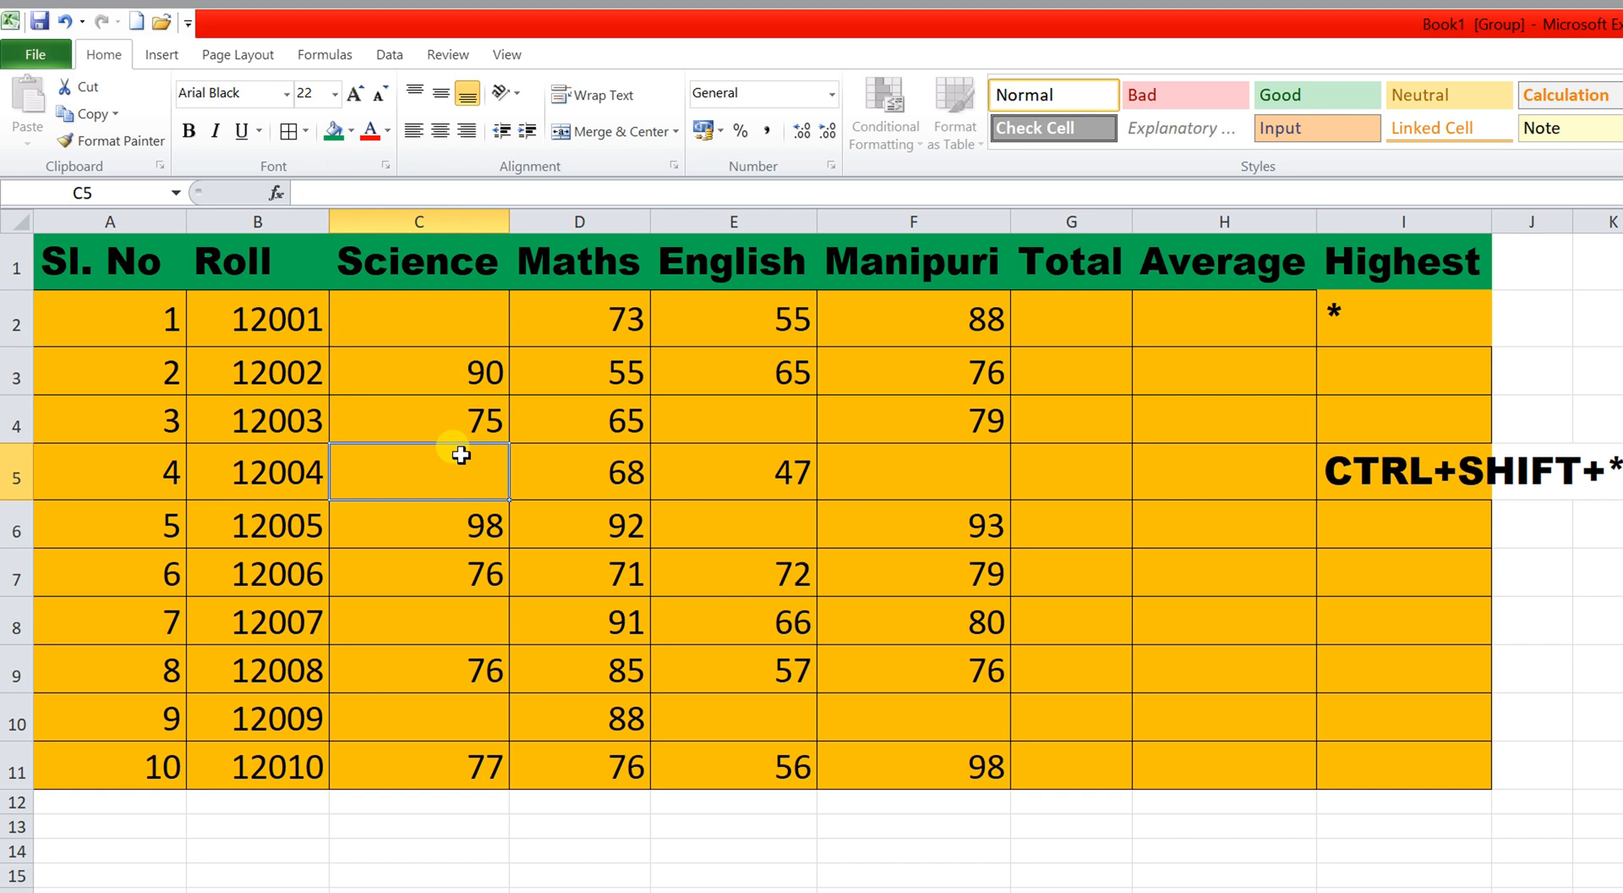
# Select the student rows A2:I11 and give them a light grey fill.
pyautogui.click(126, 313)
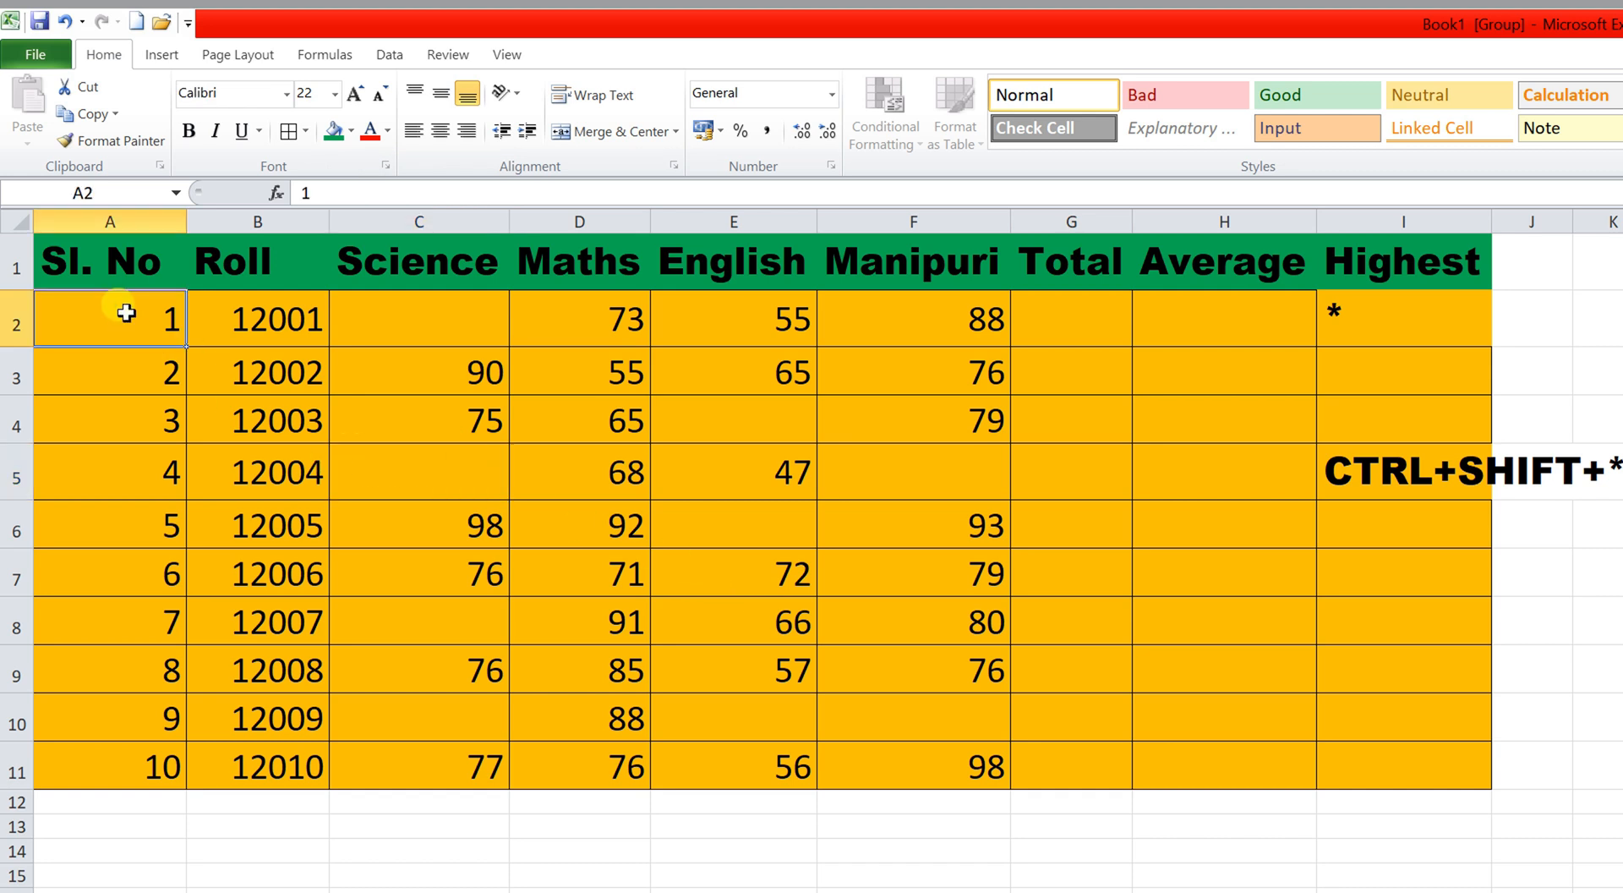
pyautogui.hotkey('shift', 'Right')
pyautogui.hotkey('shift', 'Right')
pyautogui.hotkey('shift', 'Right')
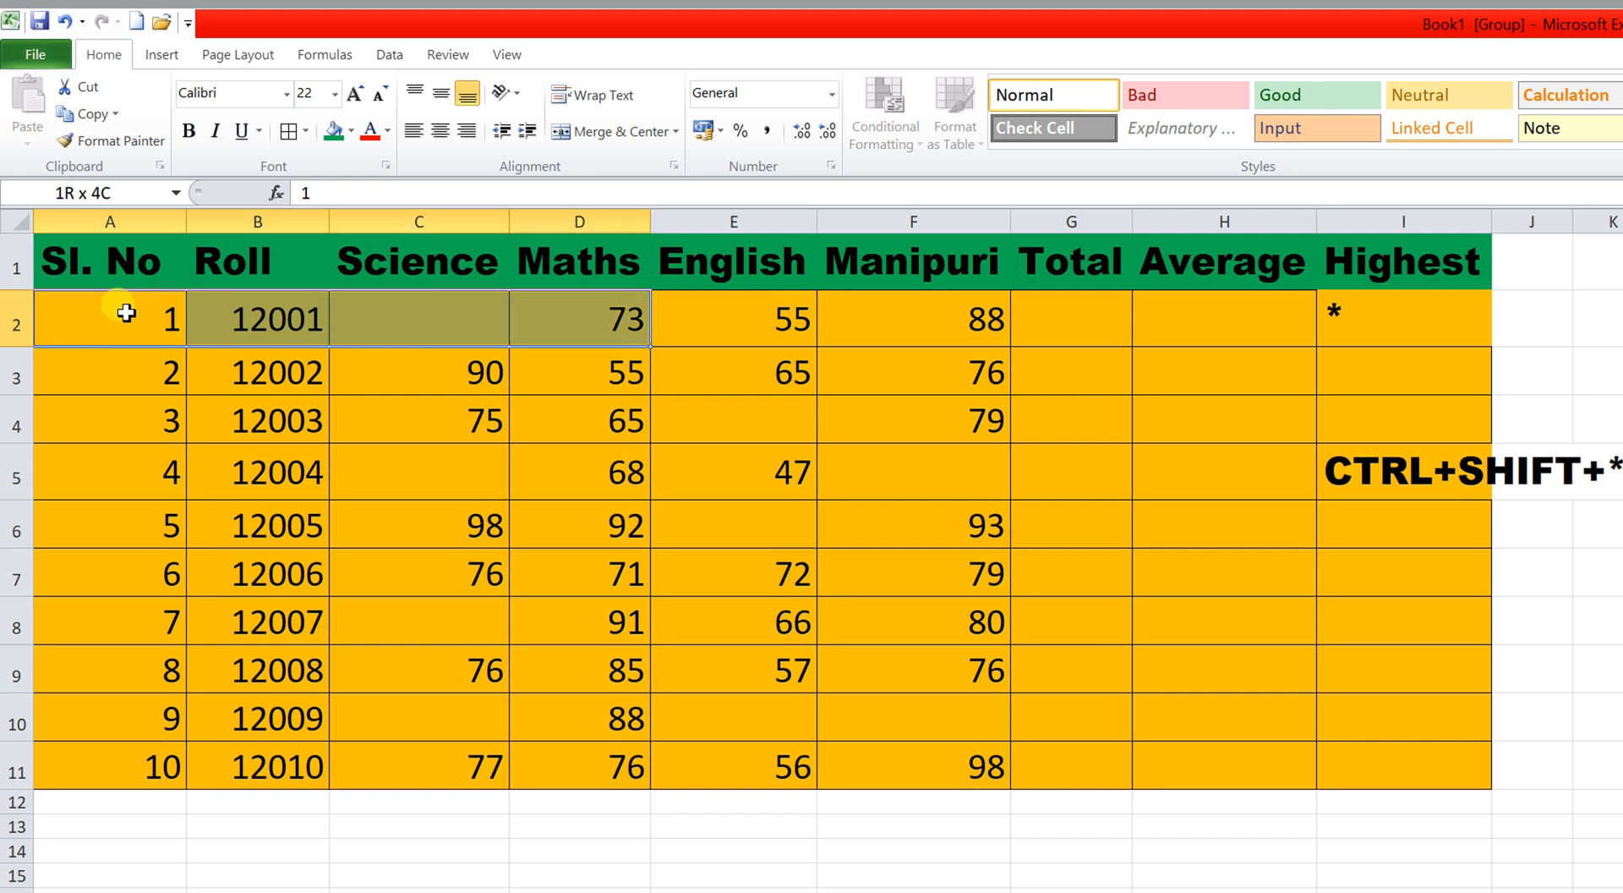
pyautogui.hotkey('ctrl', 'shift', 'End')
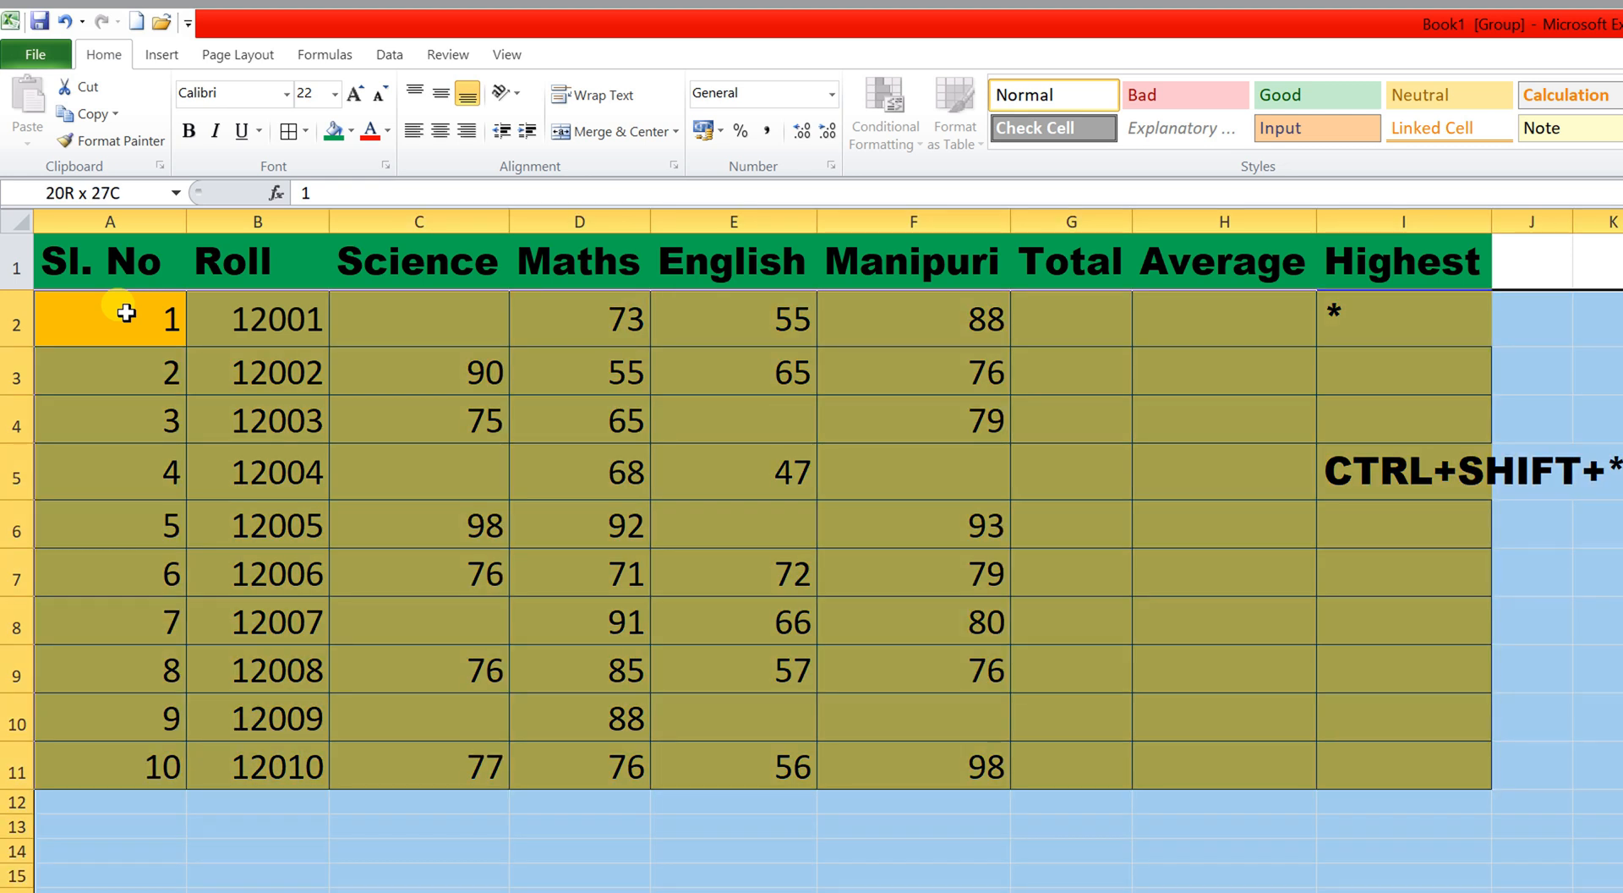
pyautogui.hotkey('ctrl', 'shift', '*')
pyautogui.hotkey('ctrl', 'space')
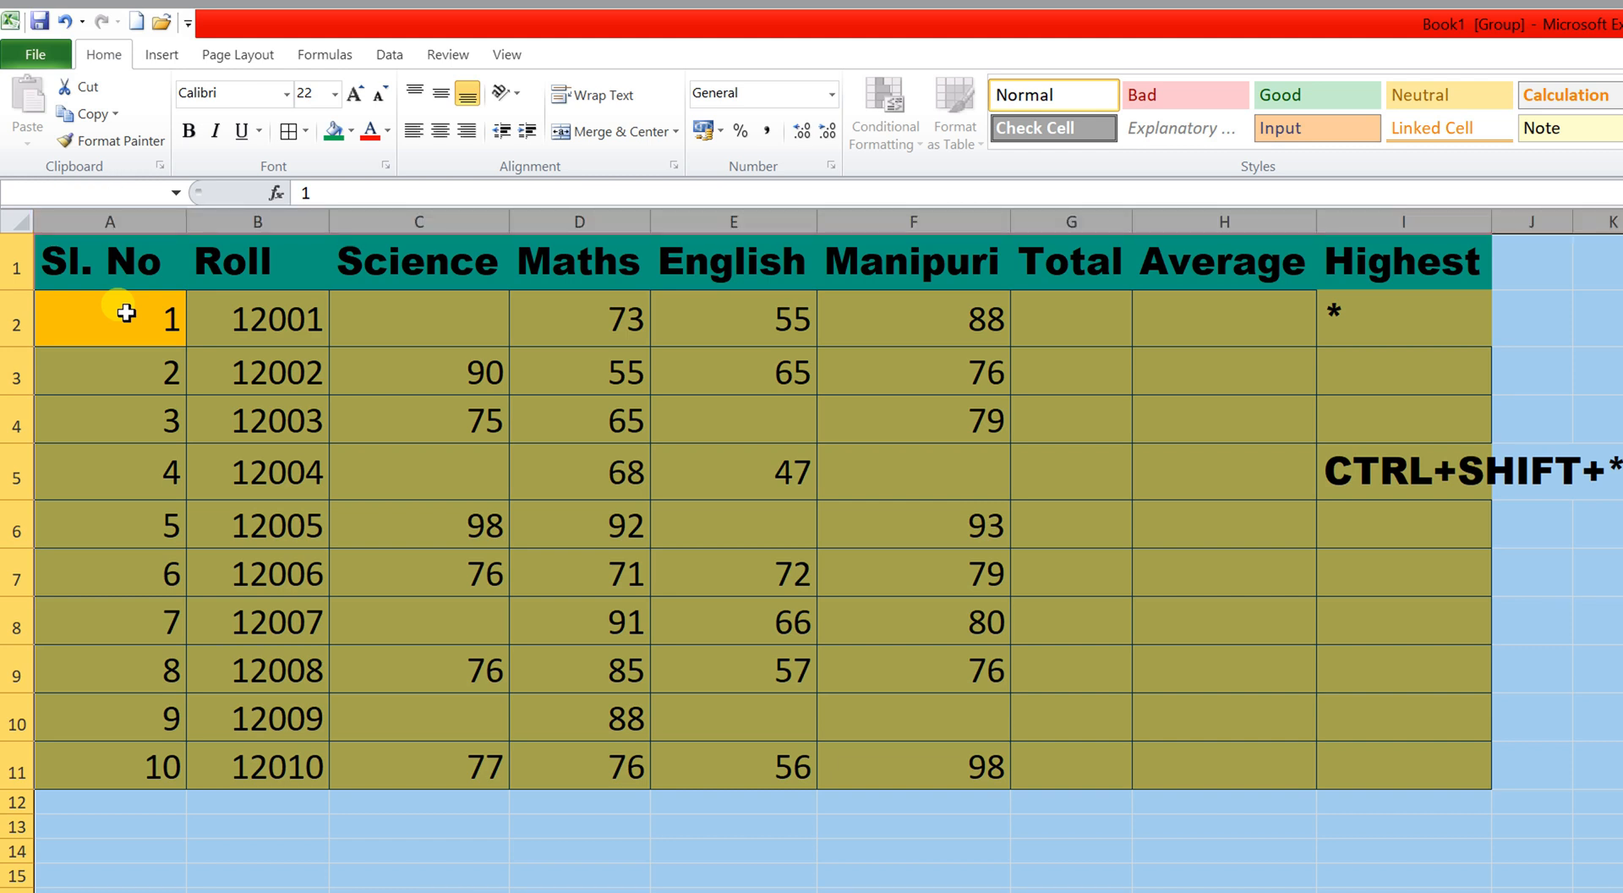
pyautogui.keyDown('shift'); pyautogui.click(1371, 322); pyautogui.keyUp('shift')
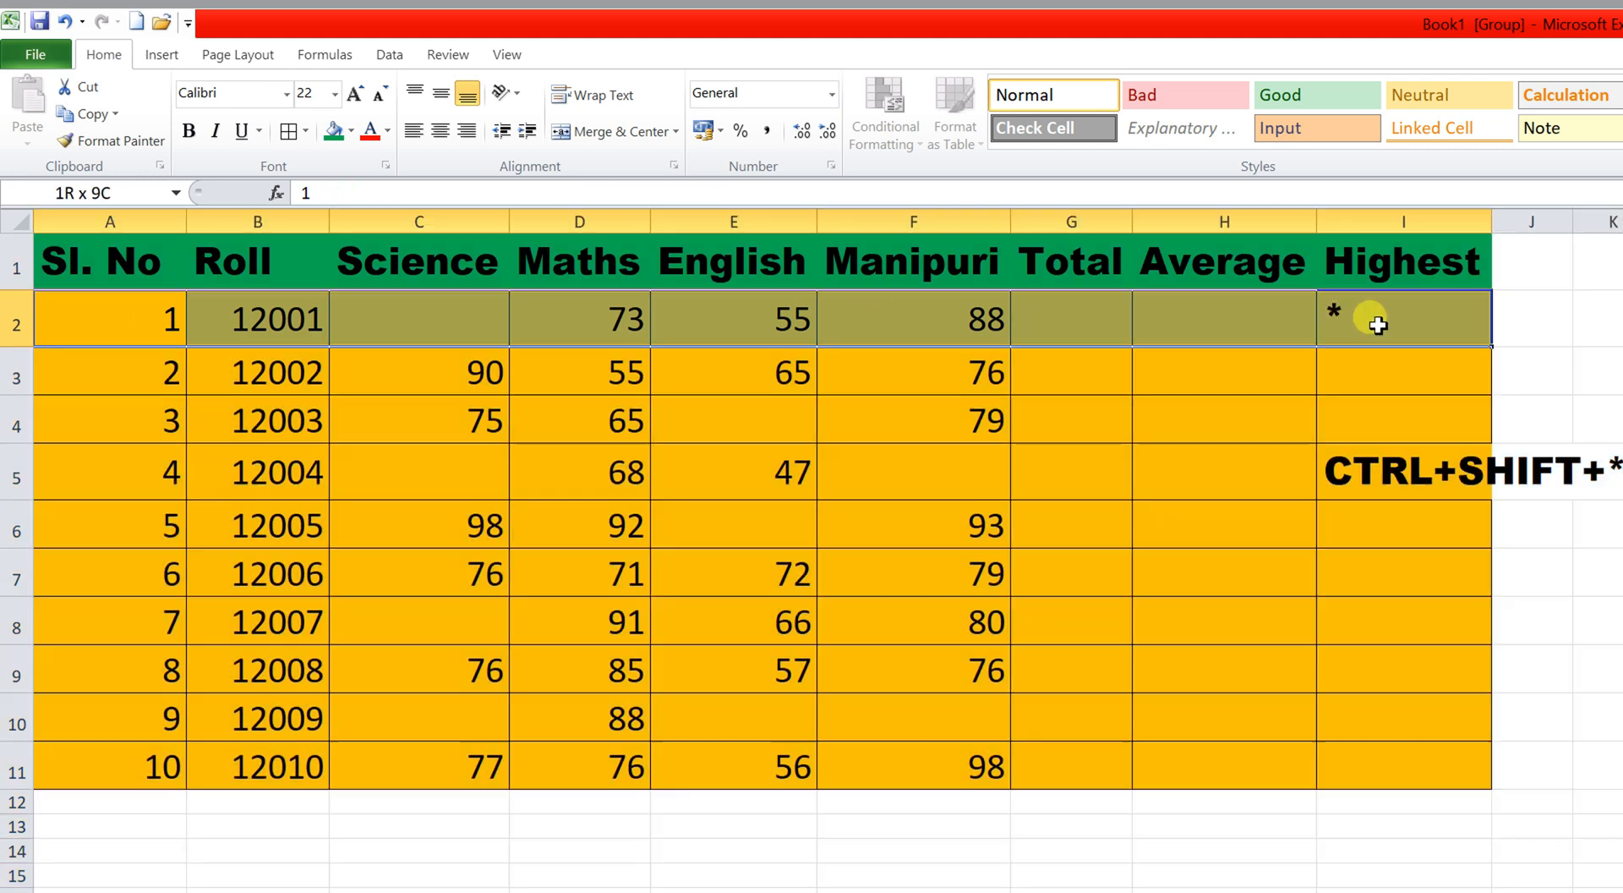
pyautogui.hotkey('ctrl', 'shift', 'Down')
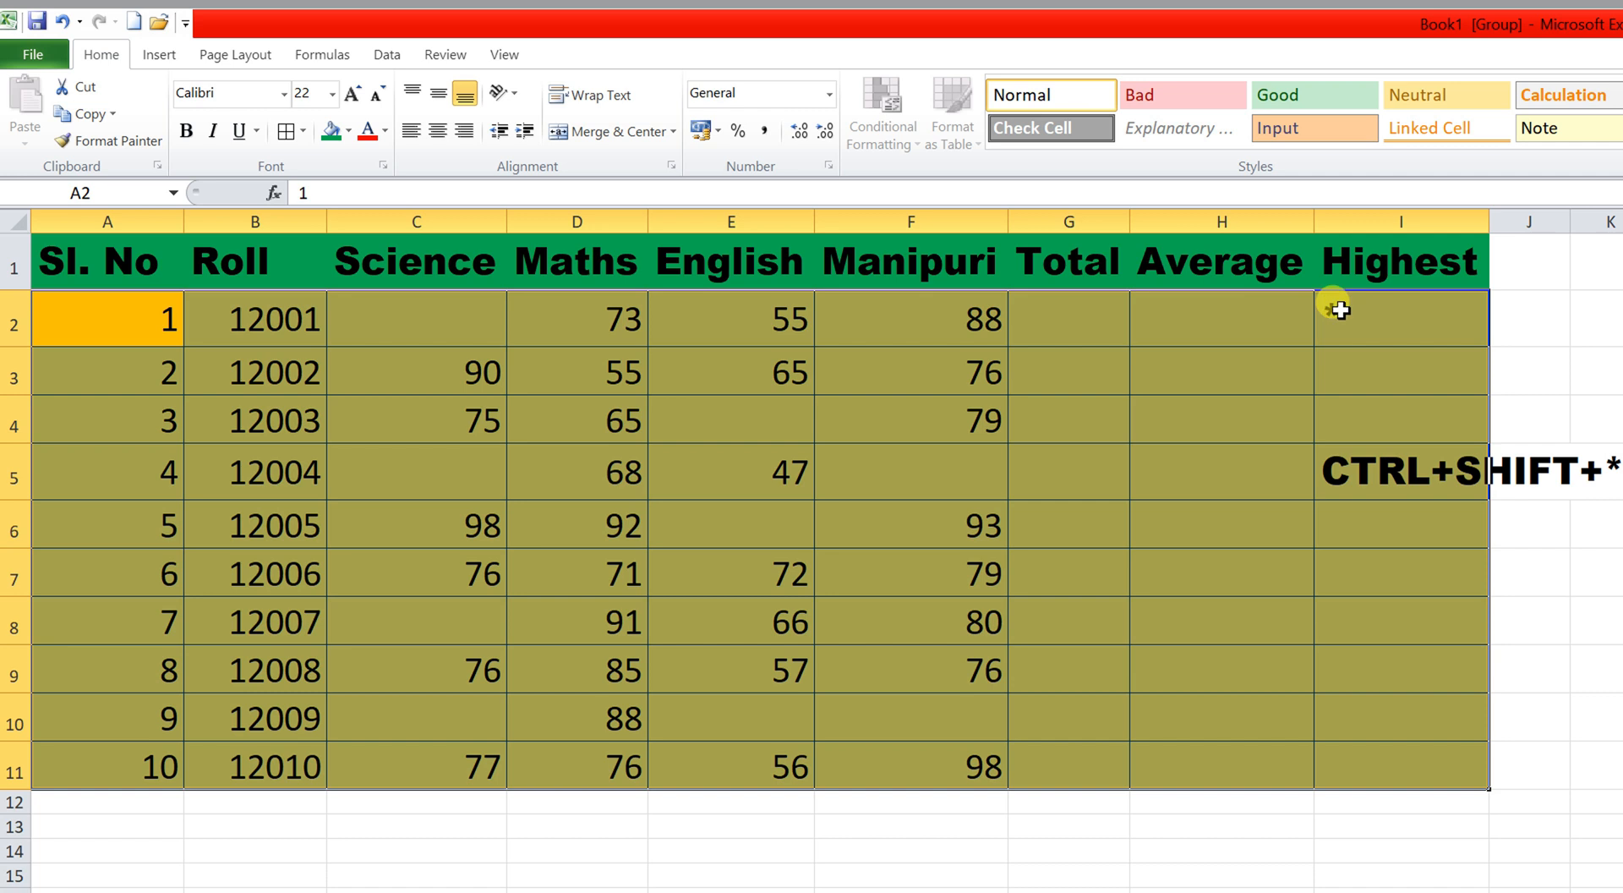
pyautogui.click(349, 131)
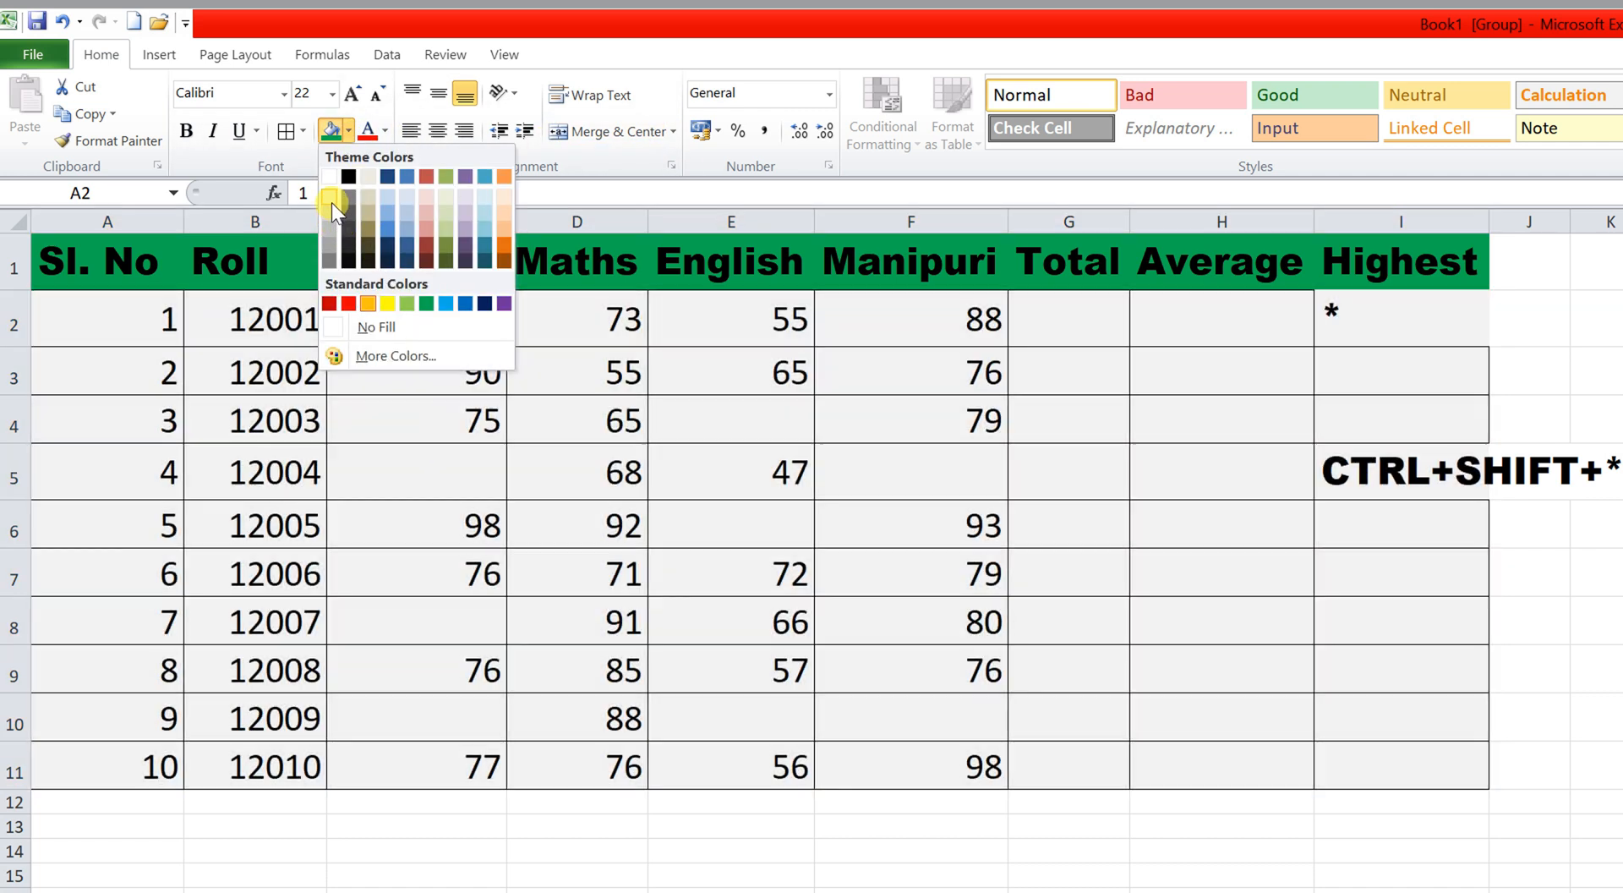
pyautogui.click(332, 203)
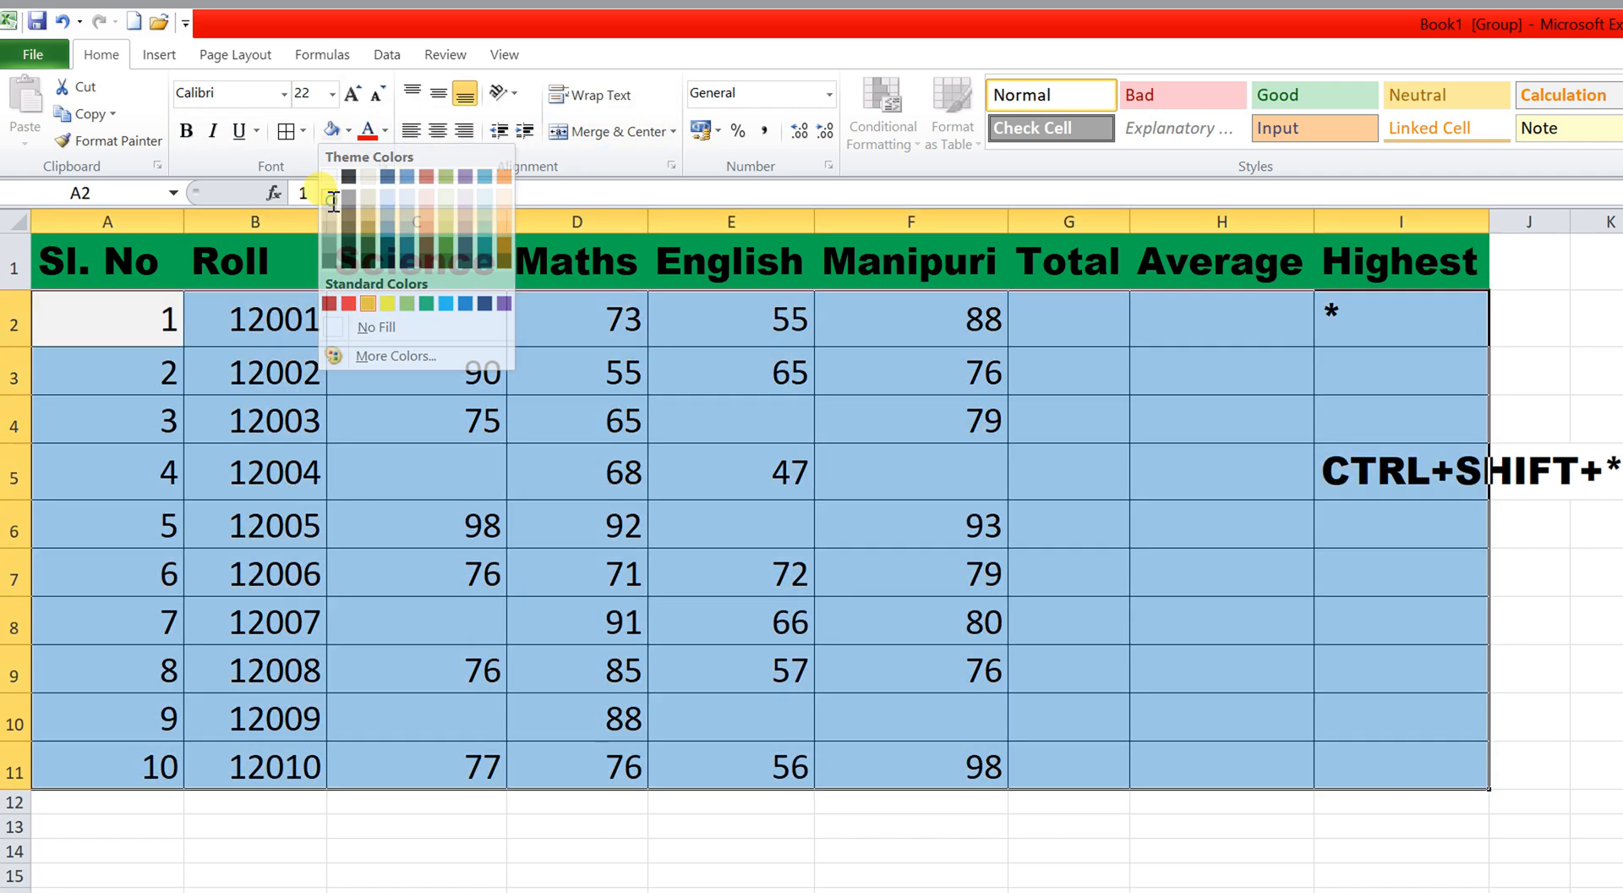
pyautogui.click(702, 757)
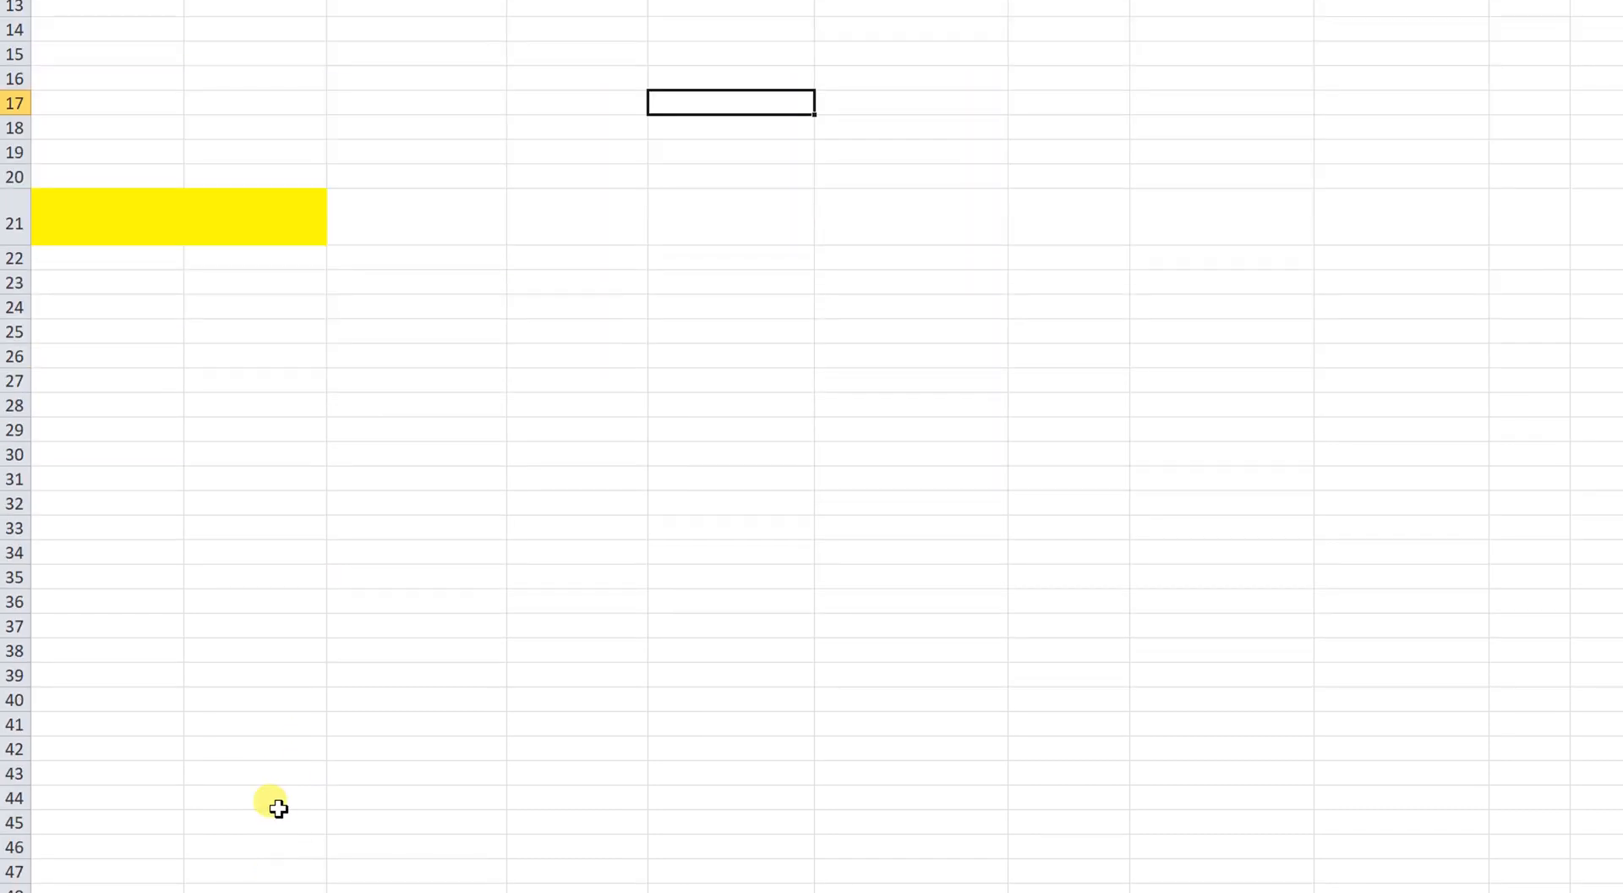
# Switch to the Text To Column sheet and look over the four full names in A3:A6.
pyautogui.click(265, 852)
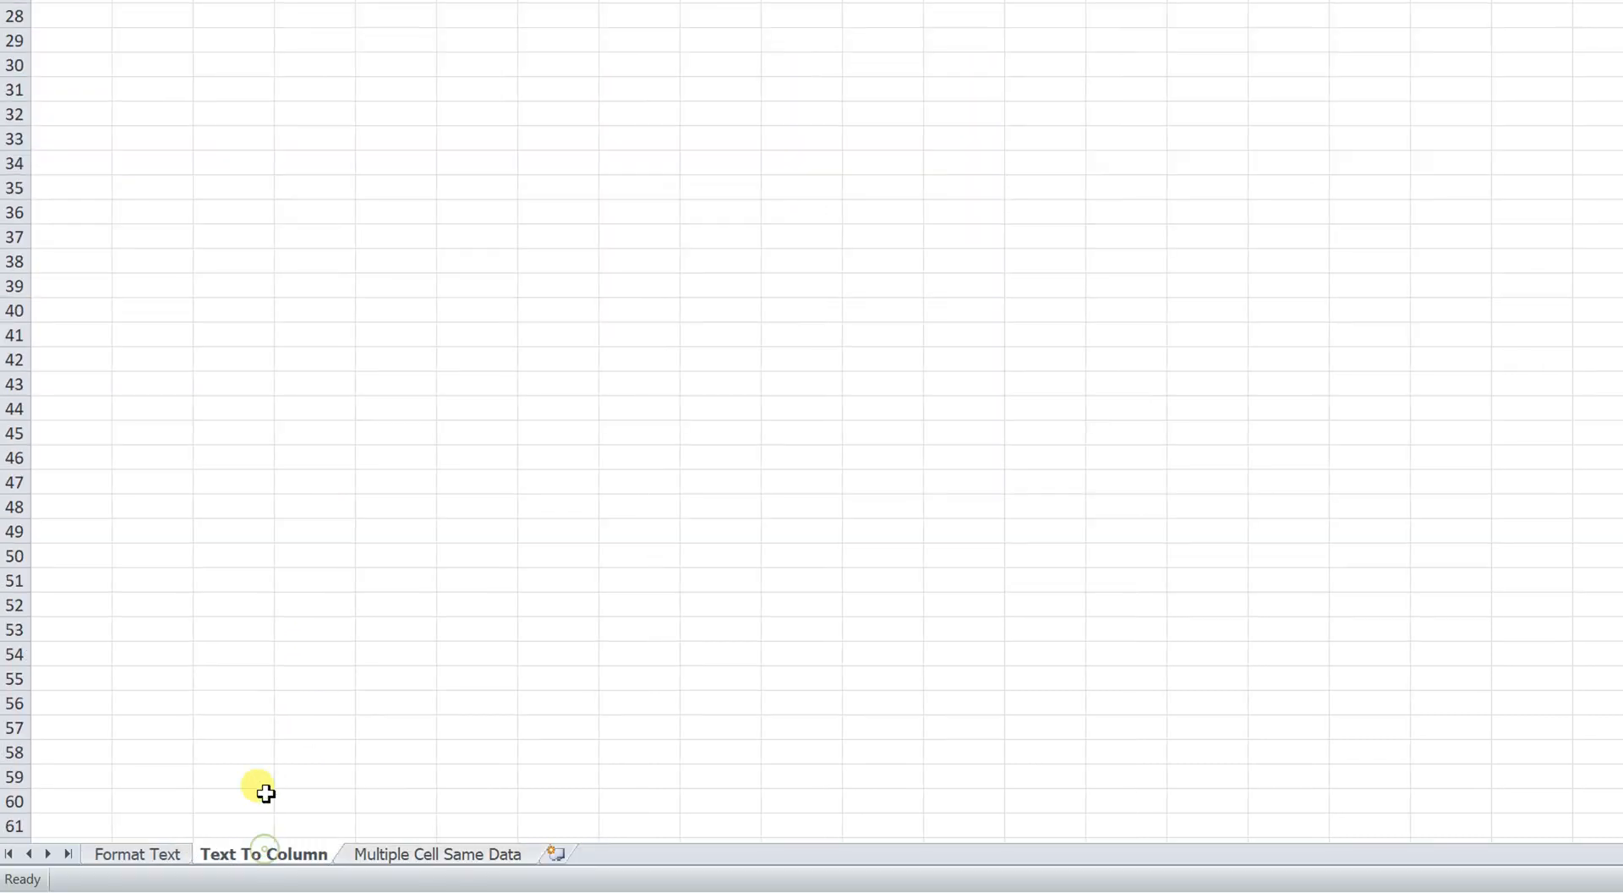
pyautogui.click(74, 161)
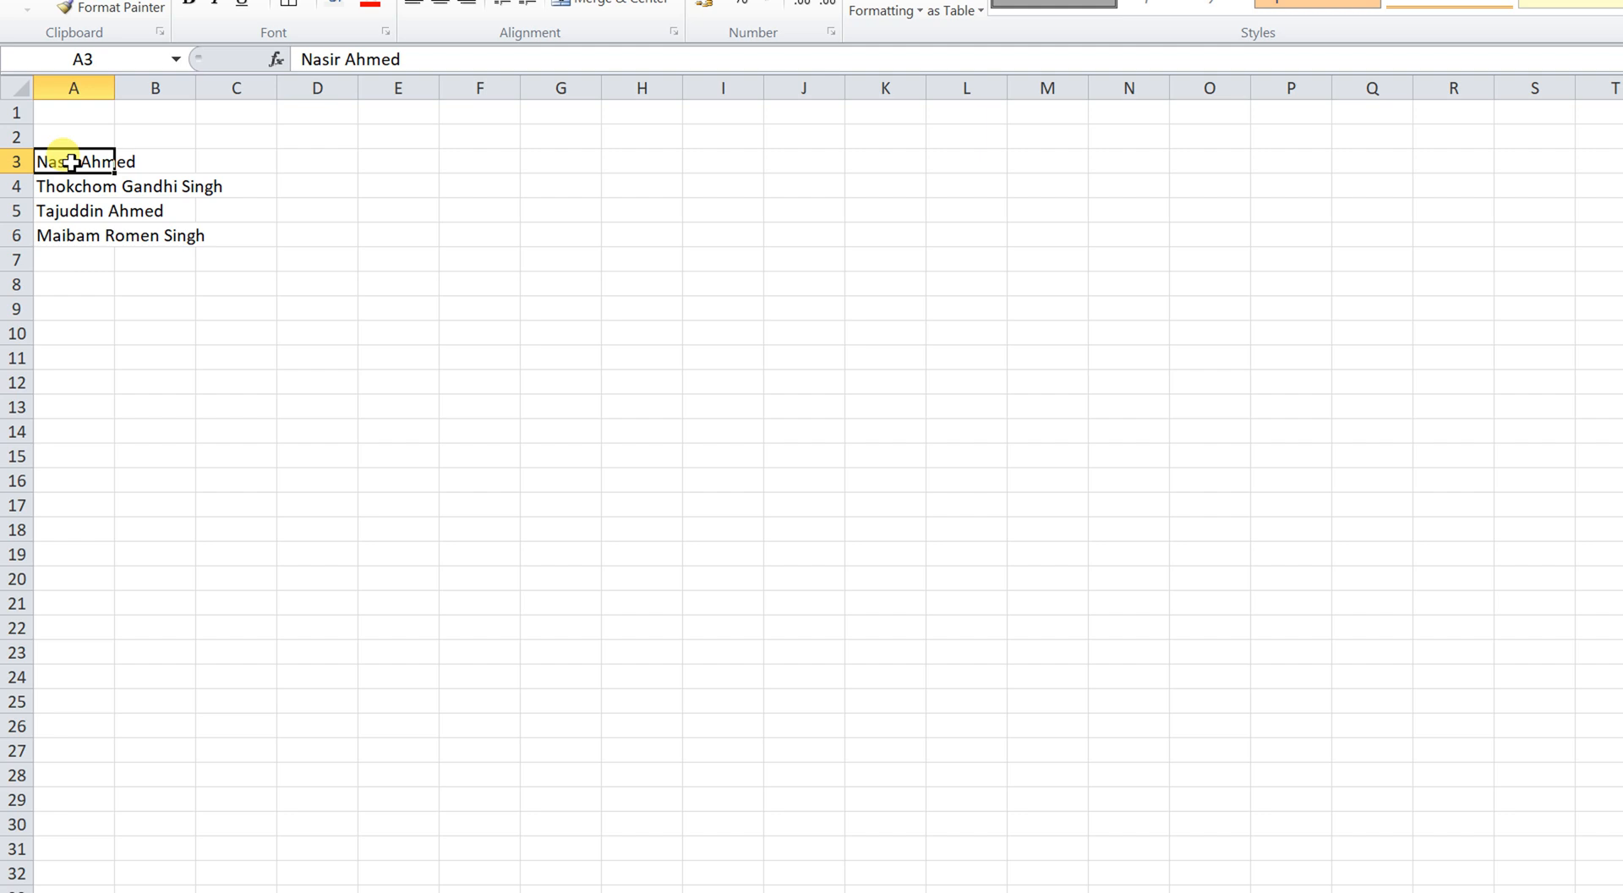
pyautogui.click(74, 186)
pyautogui.click(76, 211)
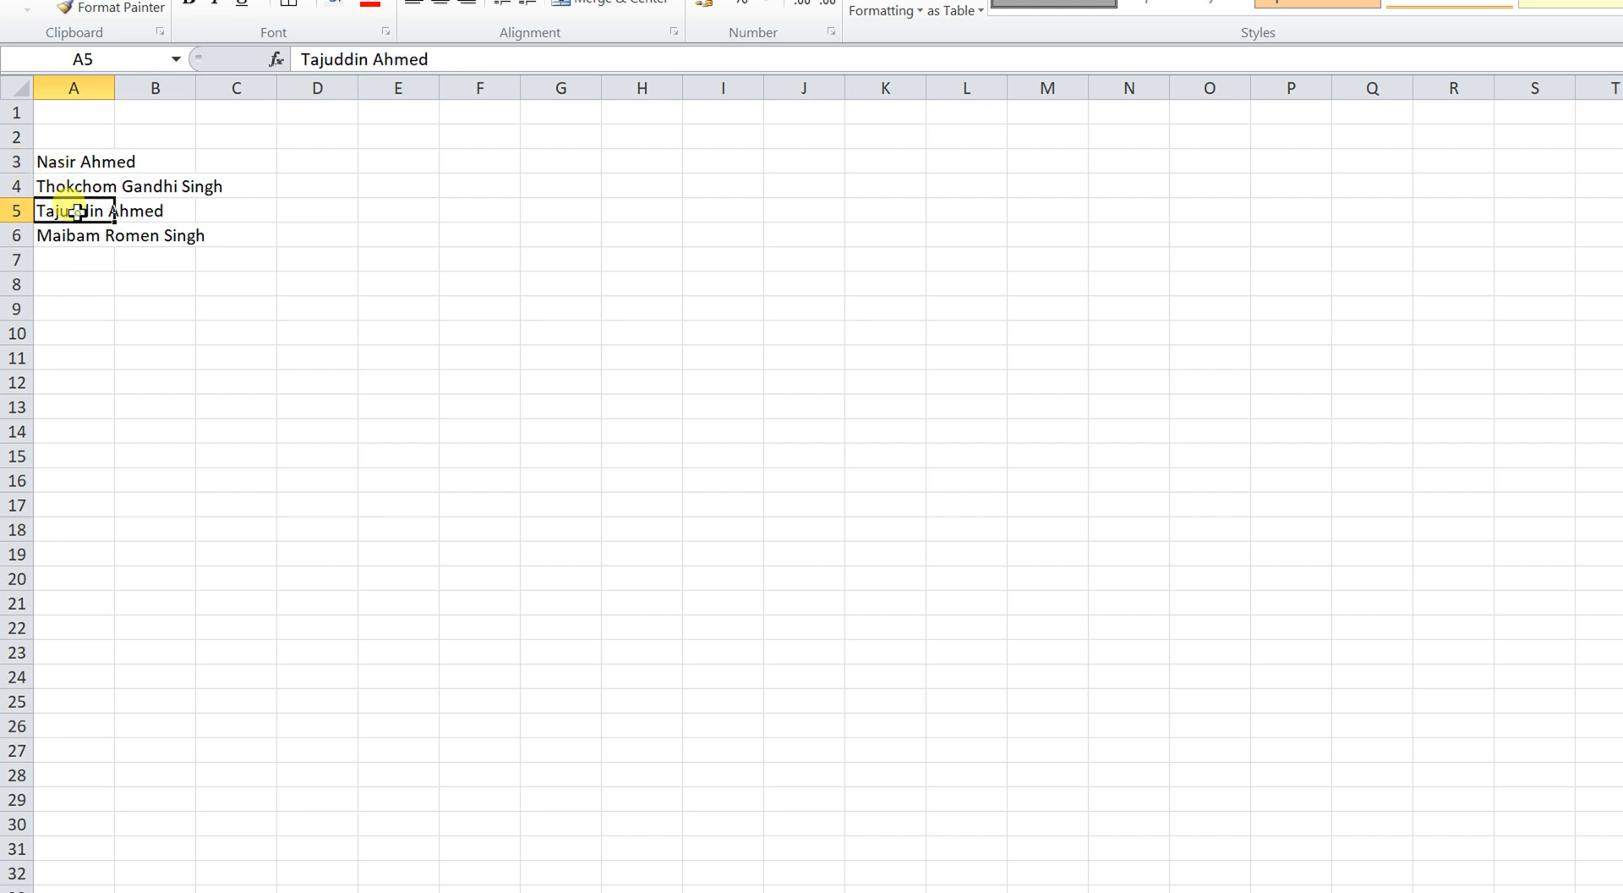
pyautogui.click(77, 235)
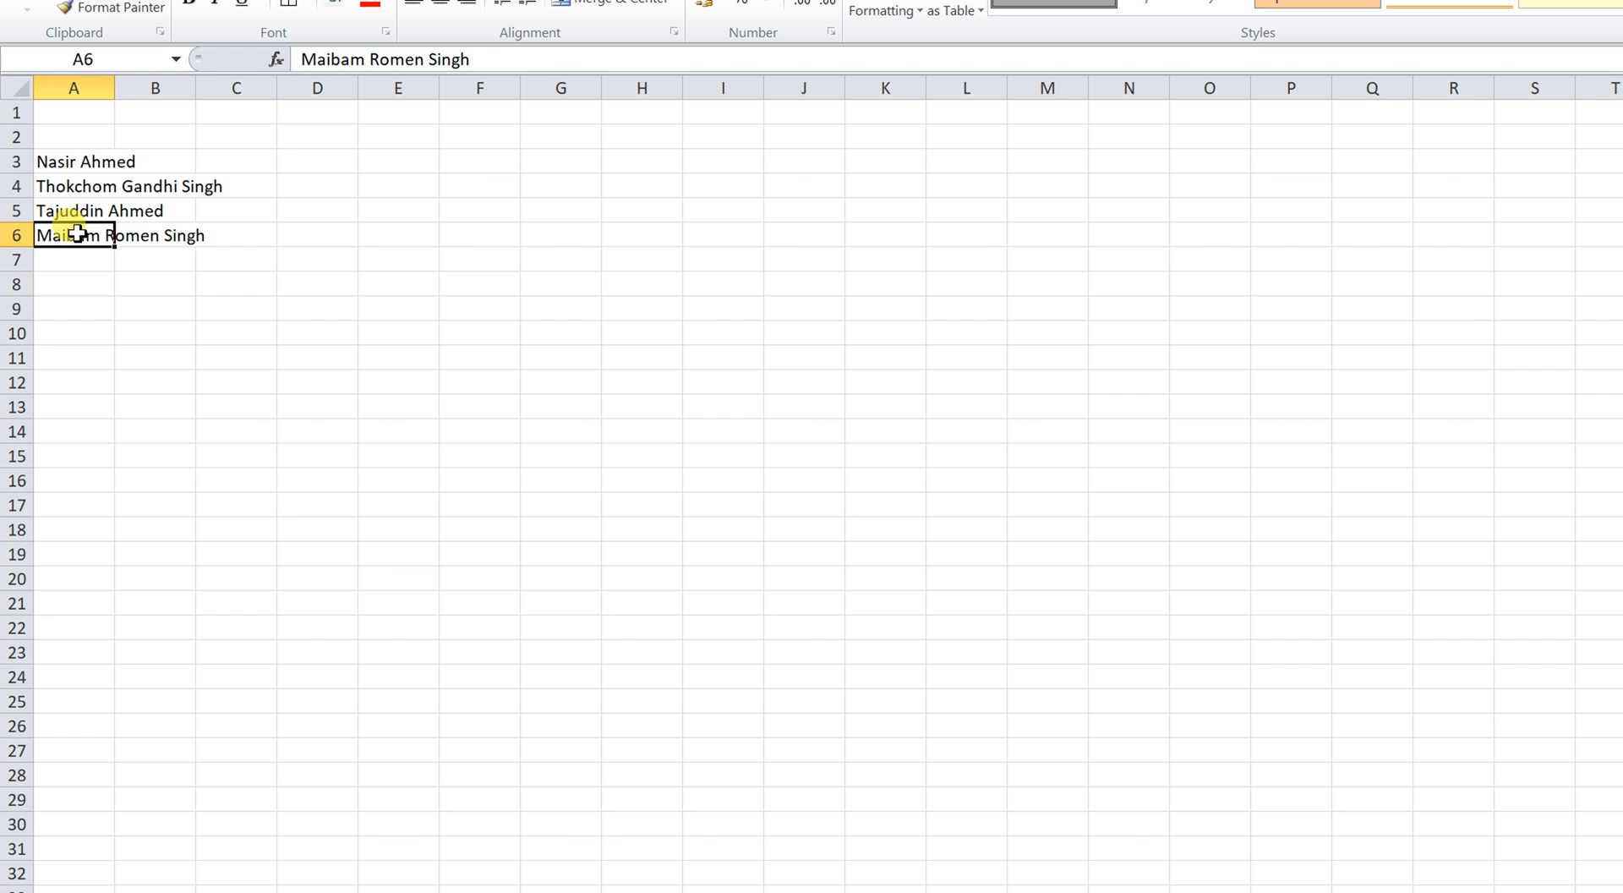
# Enter the headings First Name, Middle Name and Last Name in A2:C2.
pyautogui.click(76, 138)
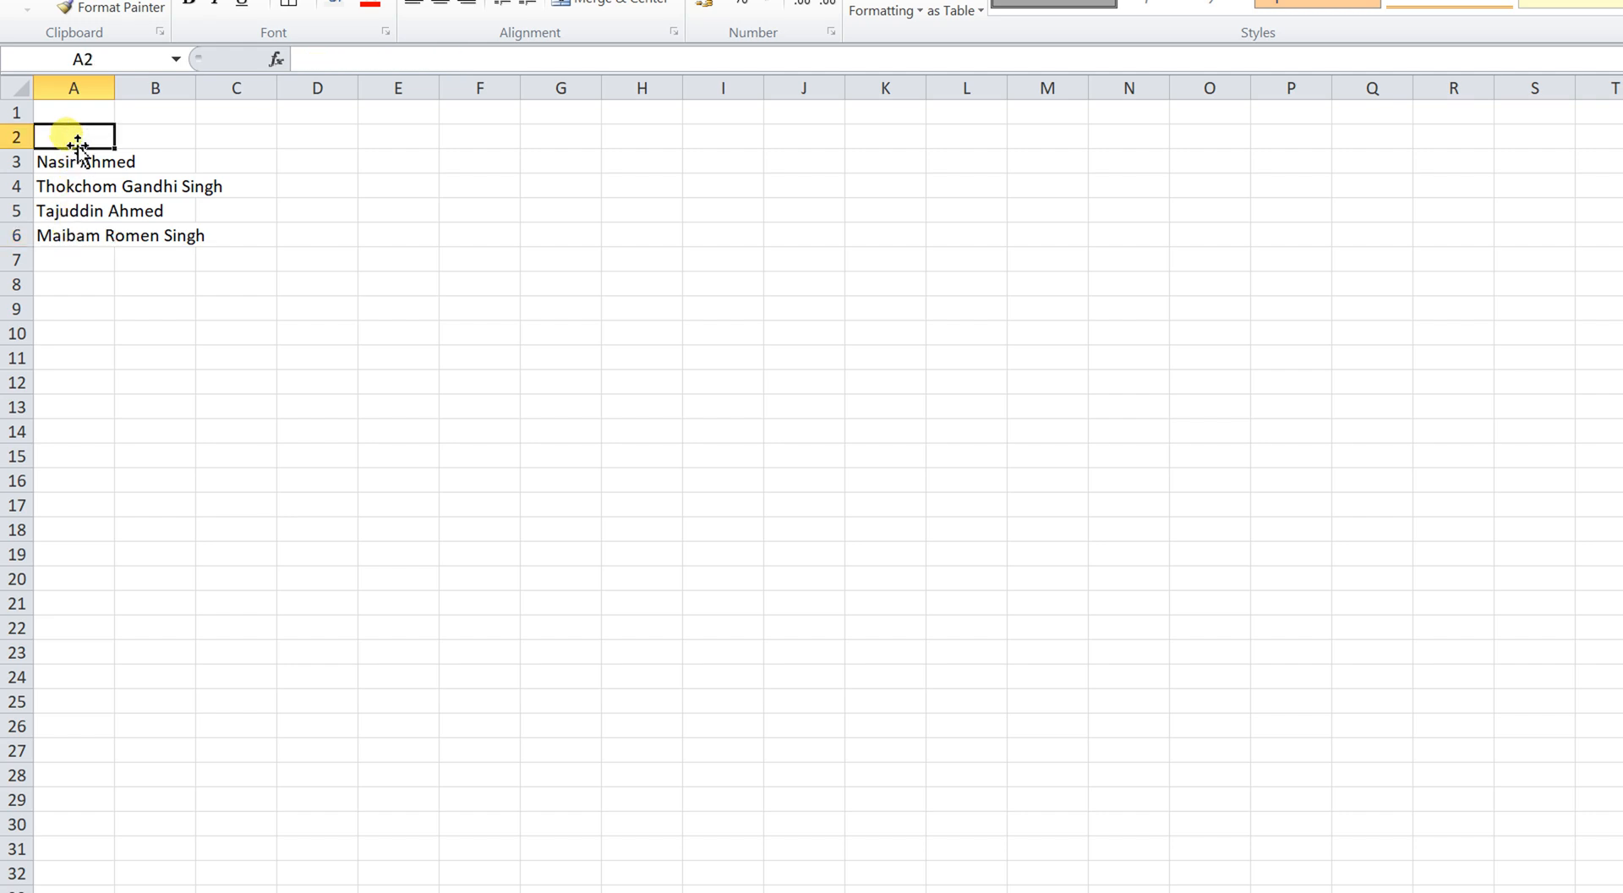
pyautogui.write('First Name')
pyautogui.press('Tab')
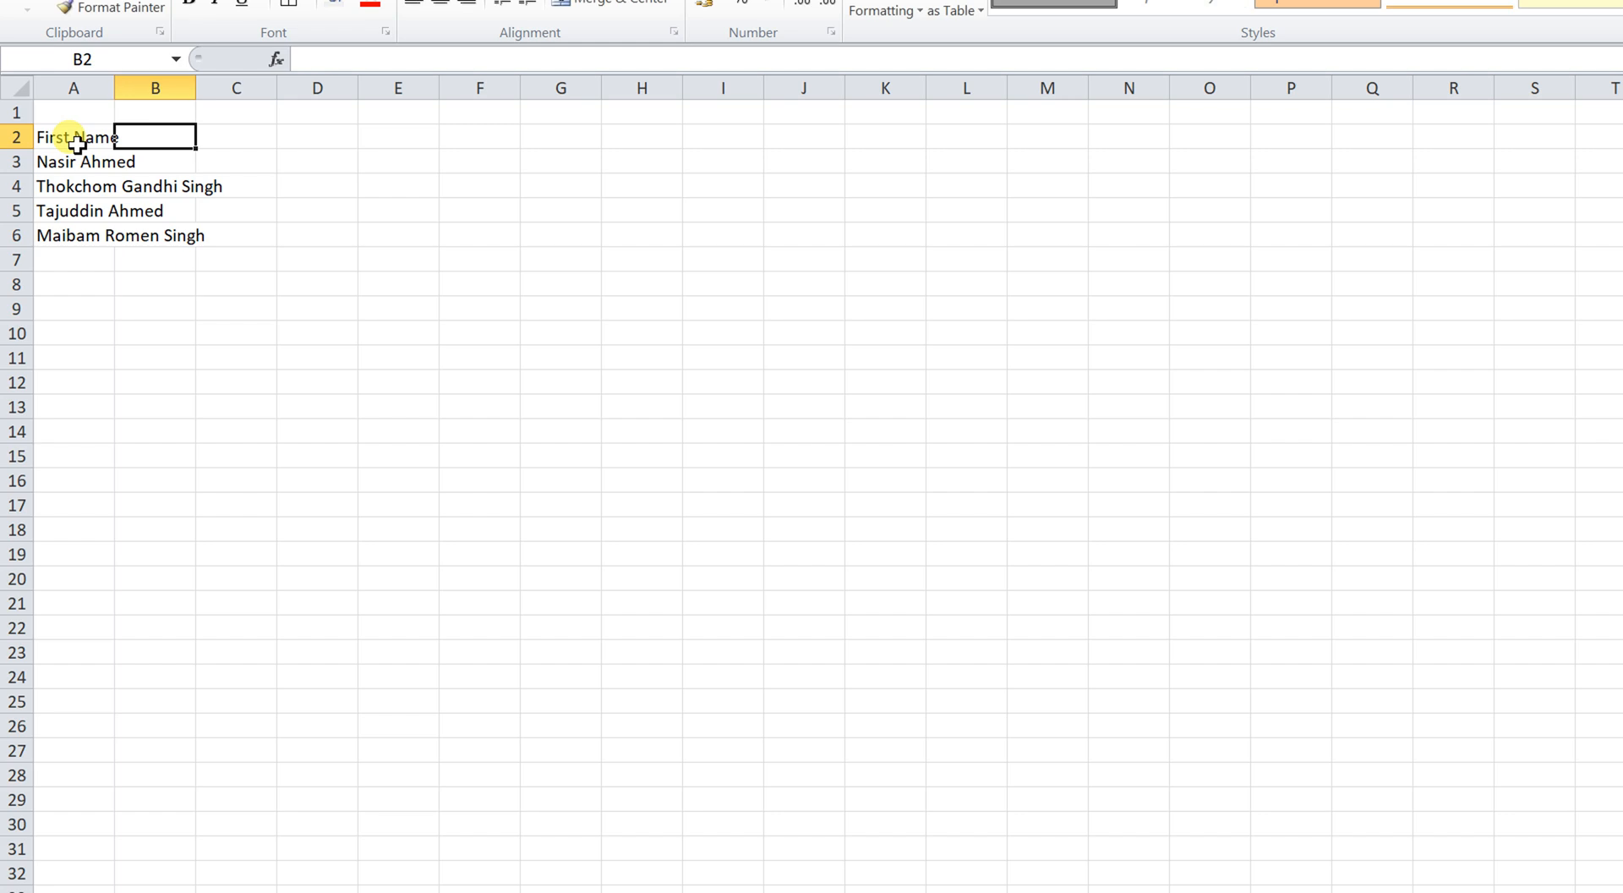
pyautogui.write('L')
pyautogui.press('BackSpace')
pyautogui.write('S')
pyautogui.press('BackSpace')
pyautogui.write('Middle Name')
pyautogui.press('Tab')
pyautogui.write('Last Name')
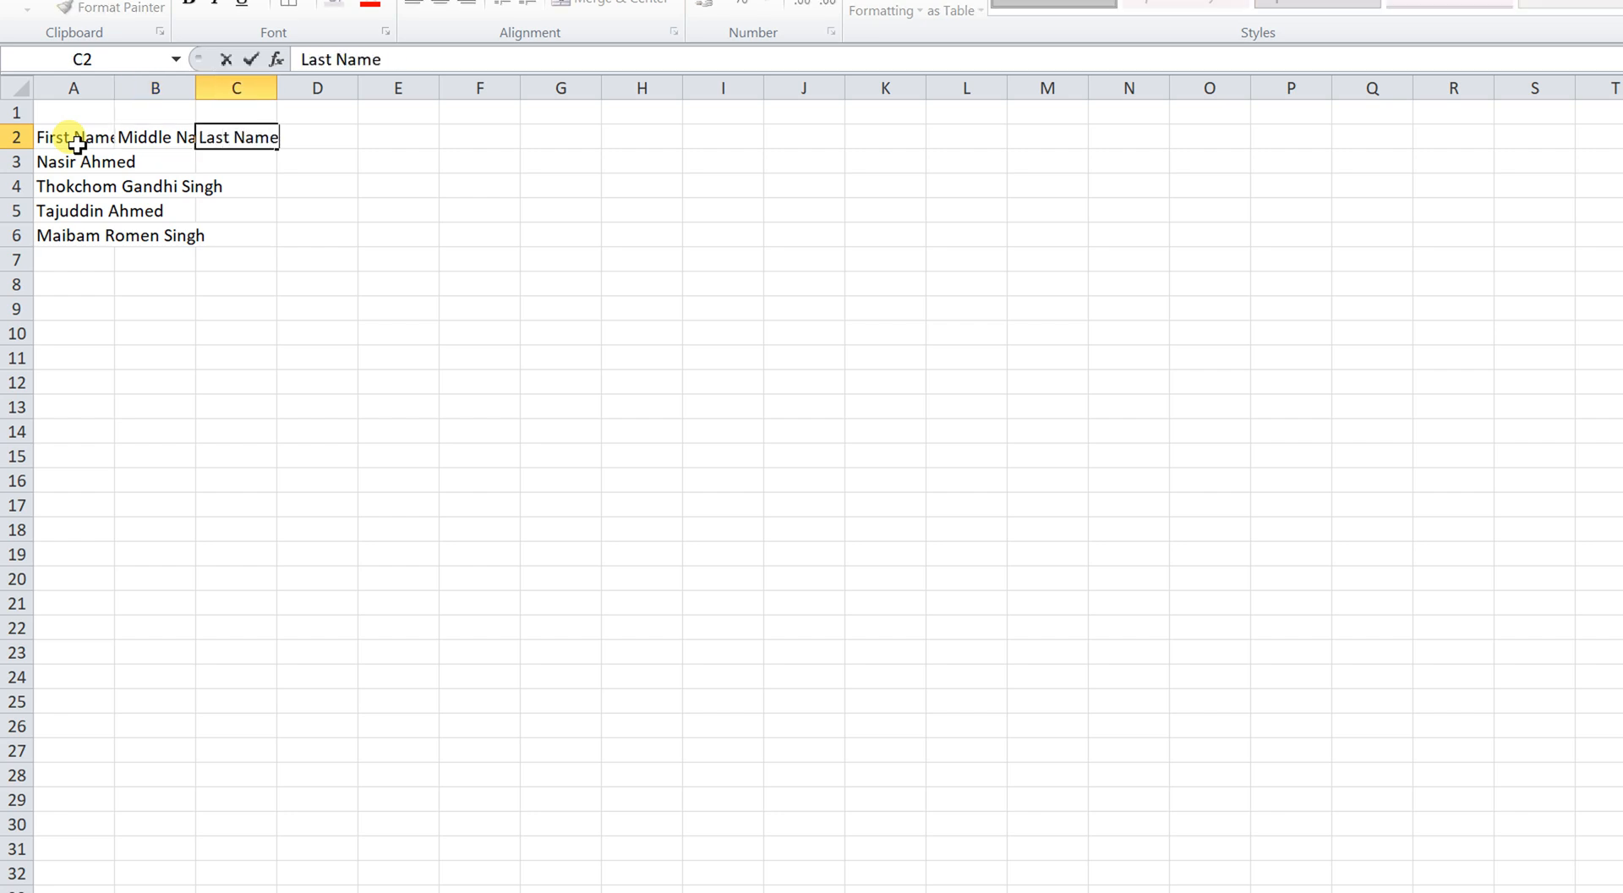
pyautogui.press('Tab')
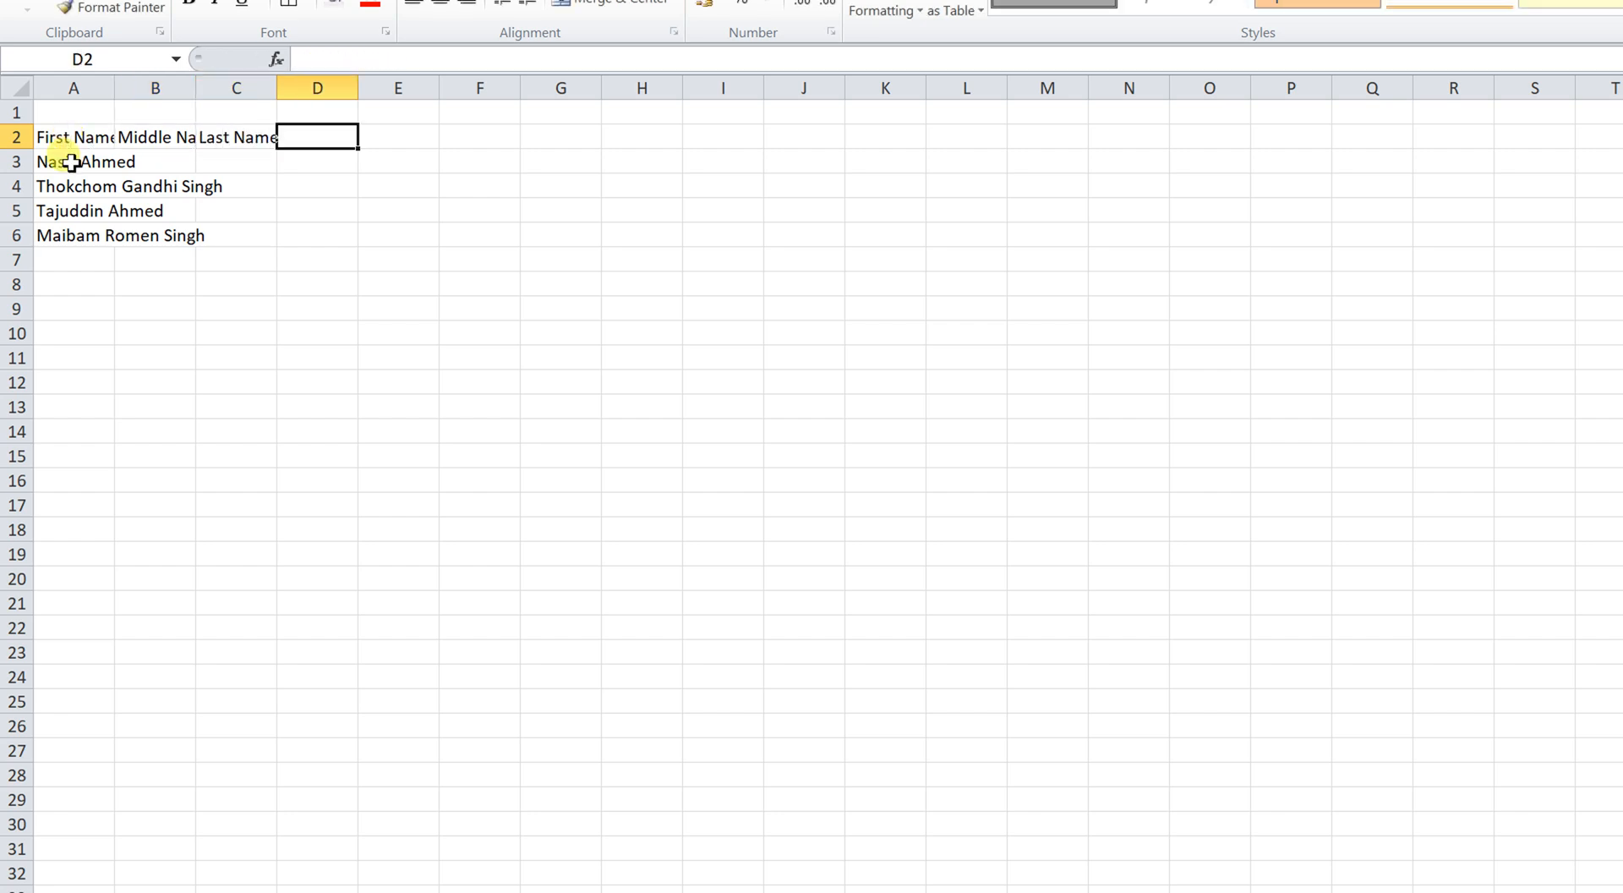
# Set the headings and names in A2:C6 to font size 24.
pyautogui.click(71, 162)
pyautogui.moveTo(68, 138); pyautogui.dragTo(206, 334)
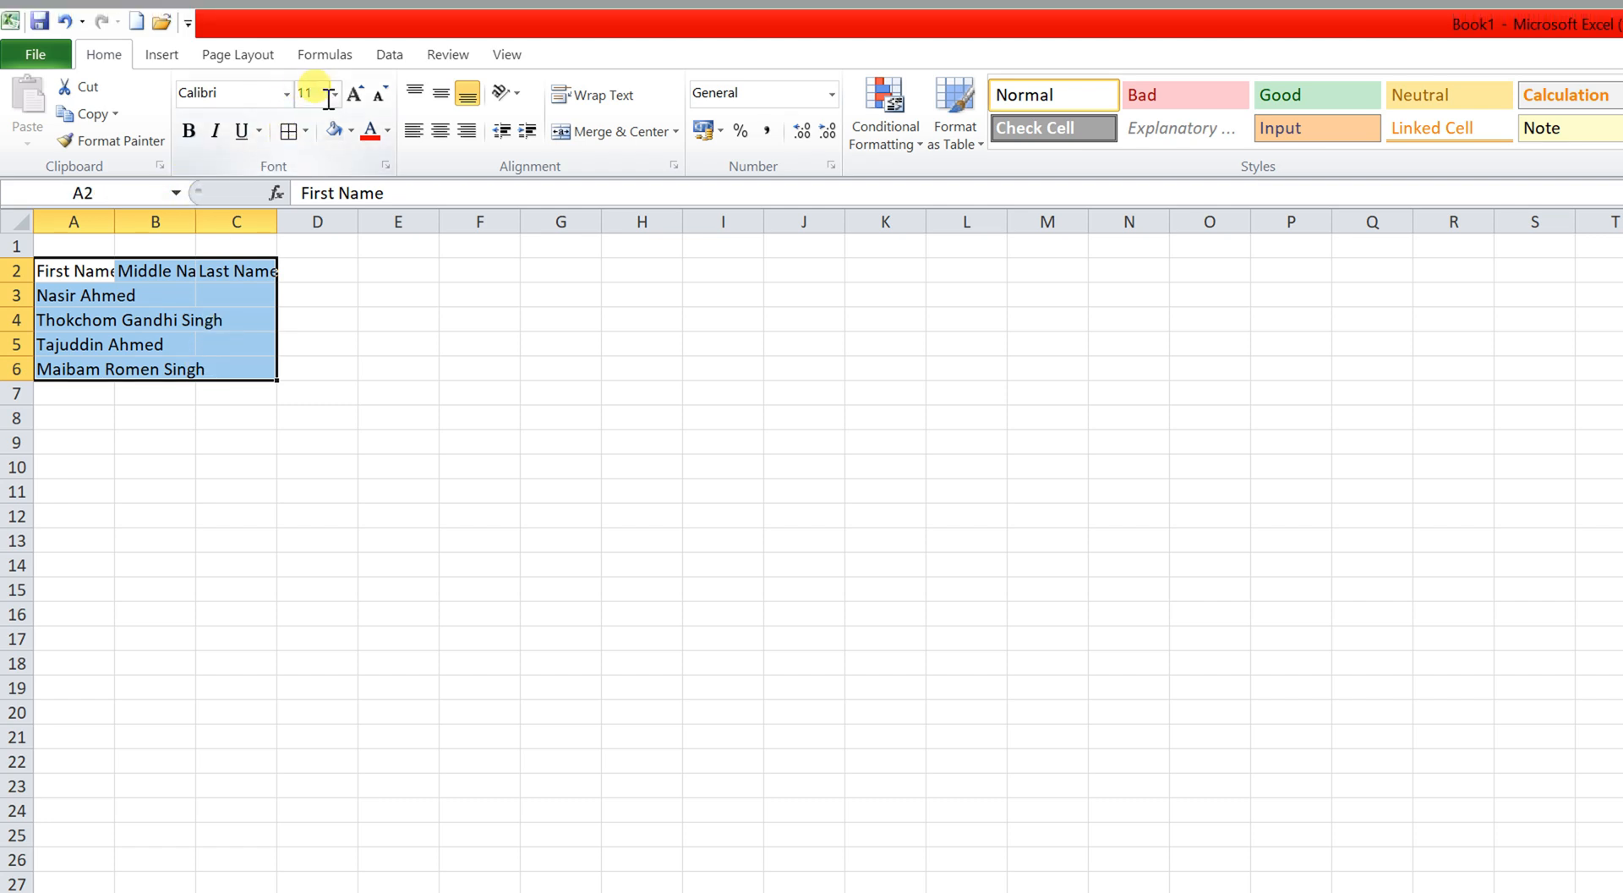
pyautogui.click(334, 75)
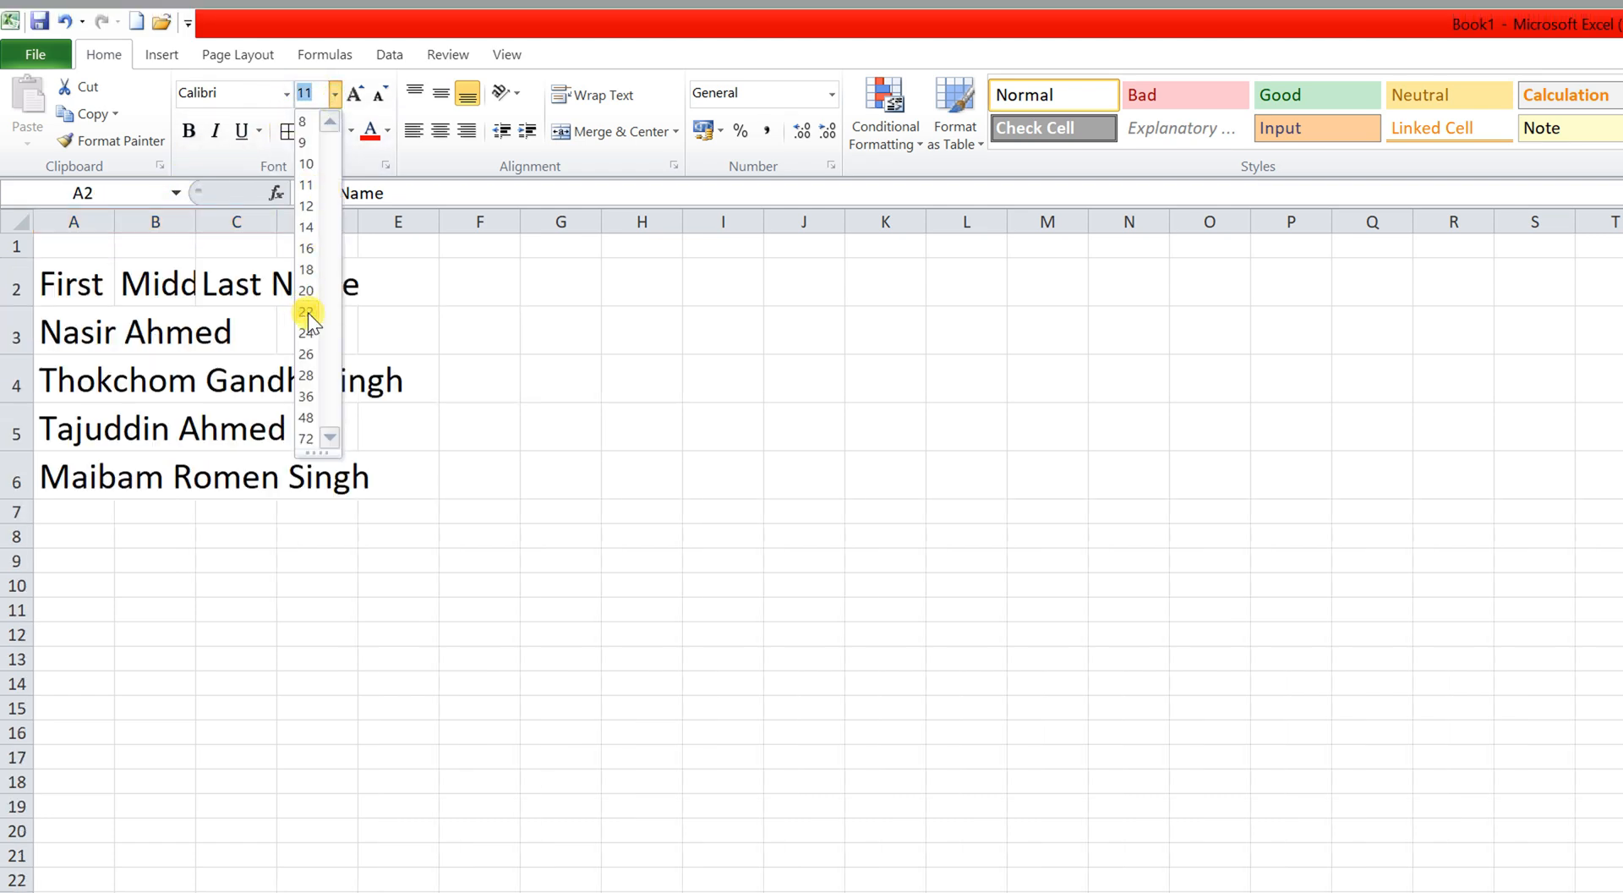
pyautogui.click(307, 333)
# AutoFit the columns to the enlarged text, then select the names in A3:A6.
pyautogui.click(90, 287)
pyautogui.click(17, 222)
pyautogui.doubleClick(194, 222)
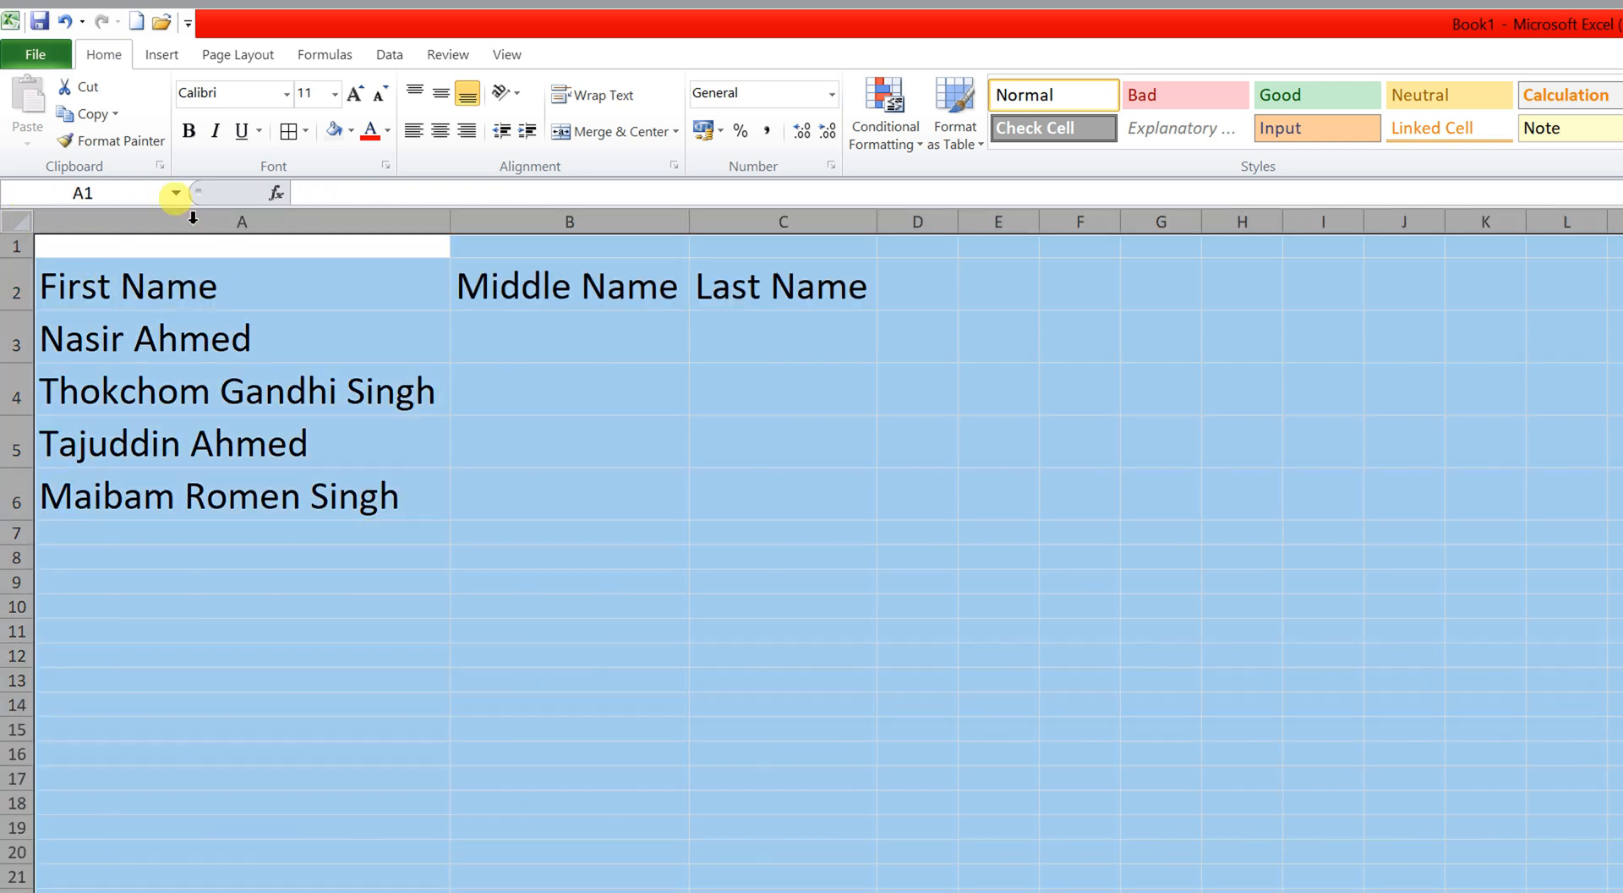
pyautogui.click(239, 317)
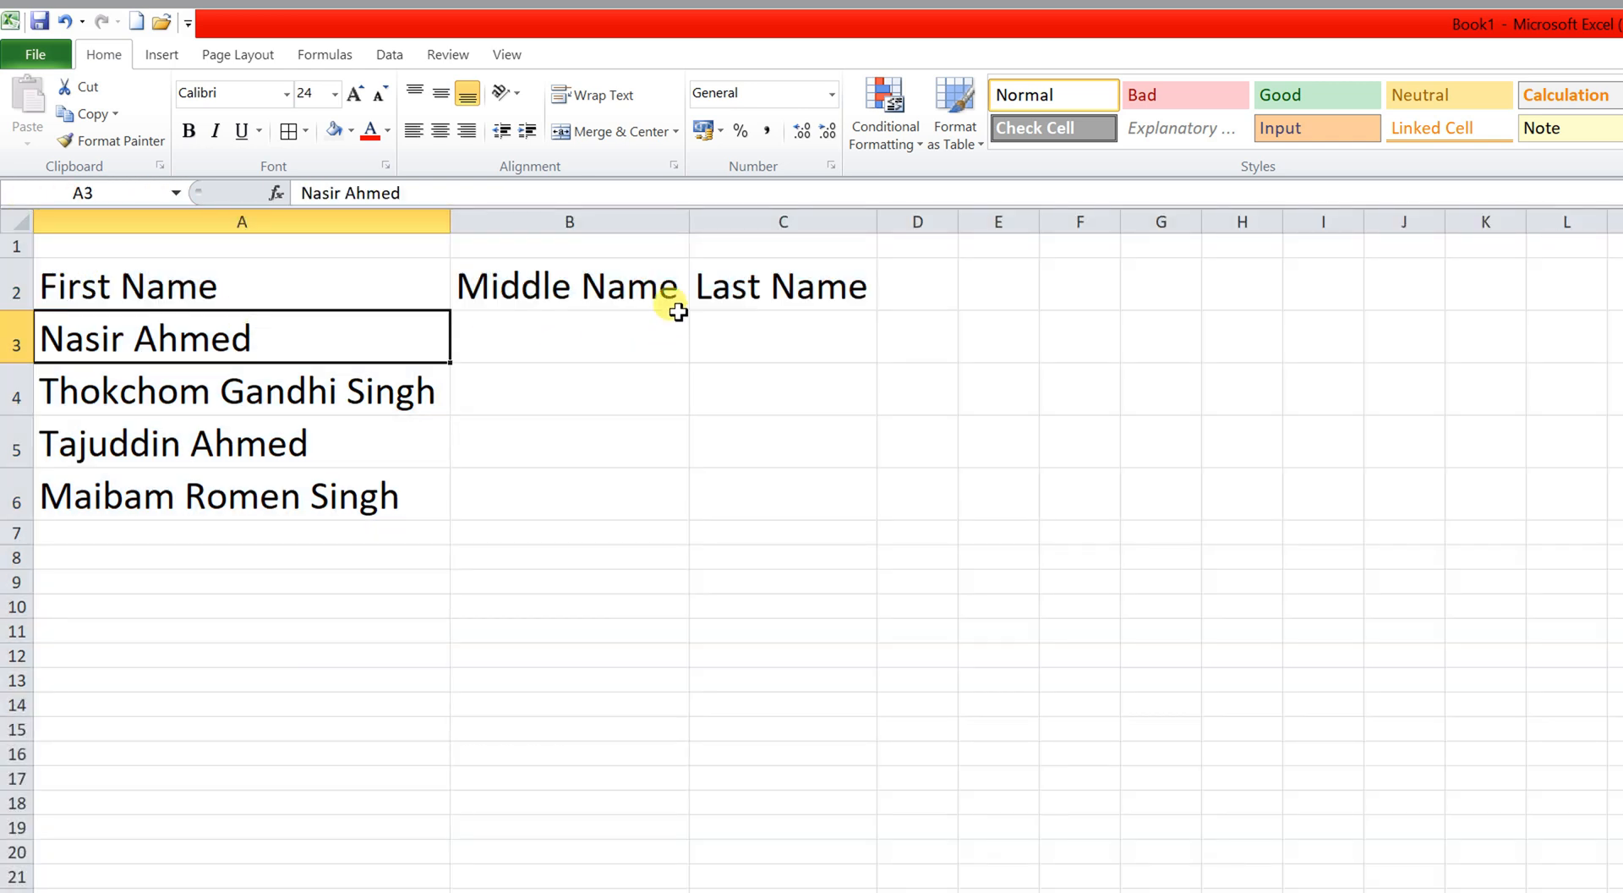
pyautogui.click(211, 286)
pyautogui.click(188, 335)
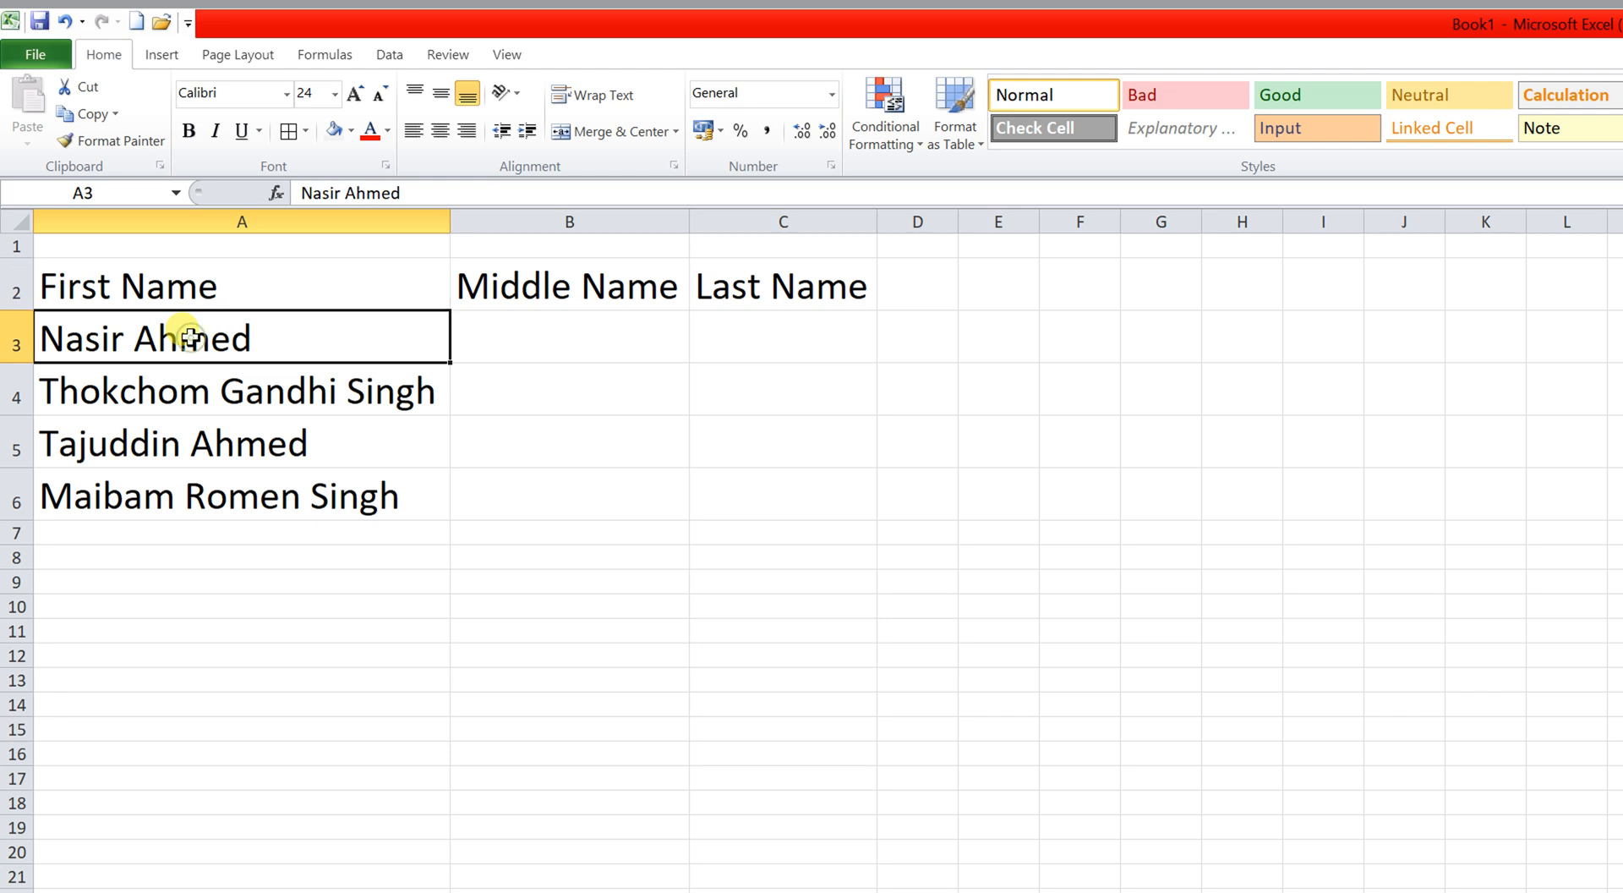
pyautogui.moveTo(188, 338); pyautogui.dragTo(186, 483)
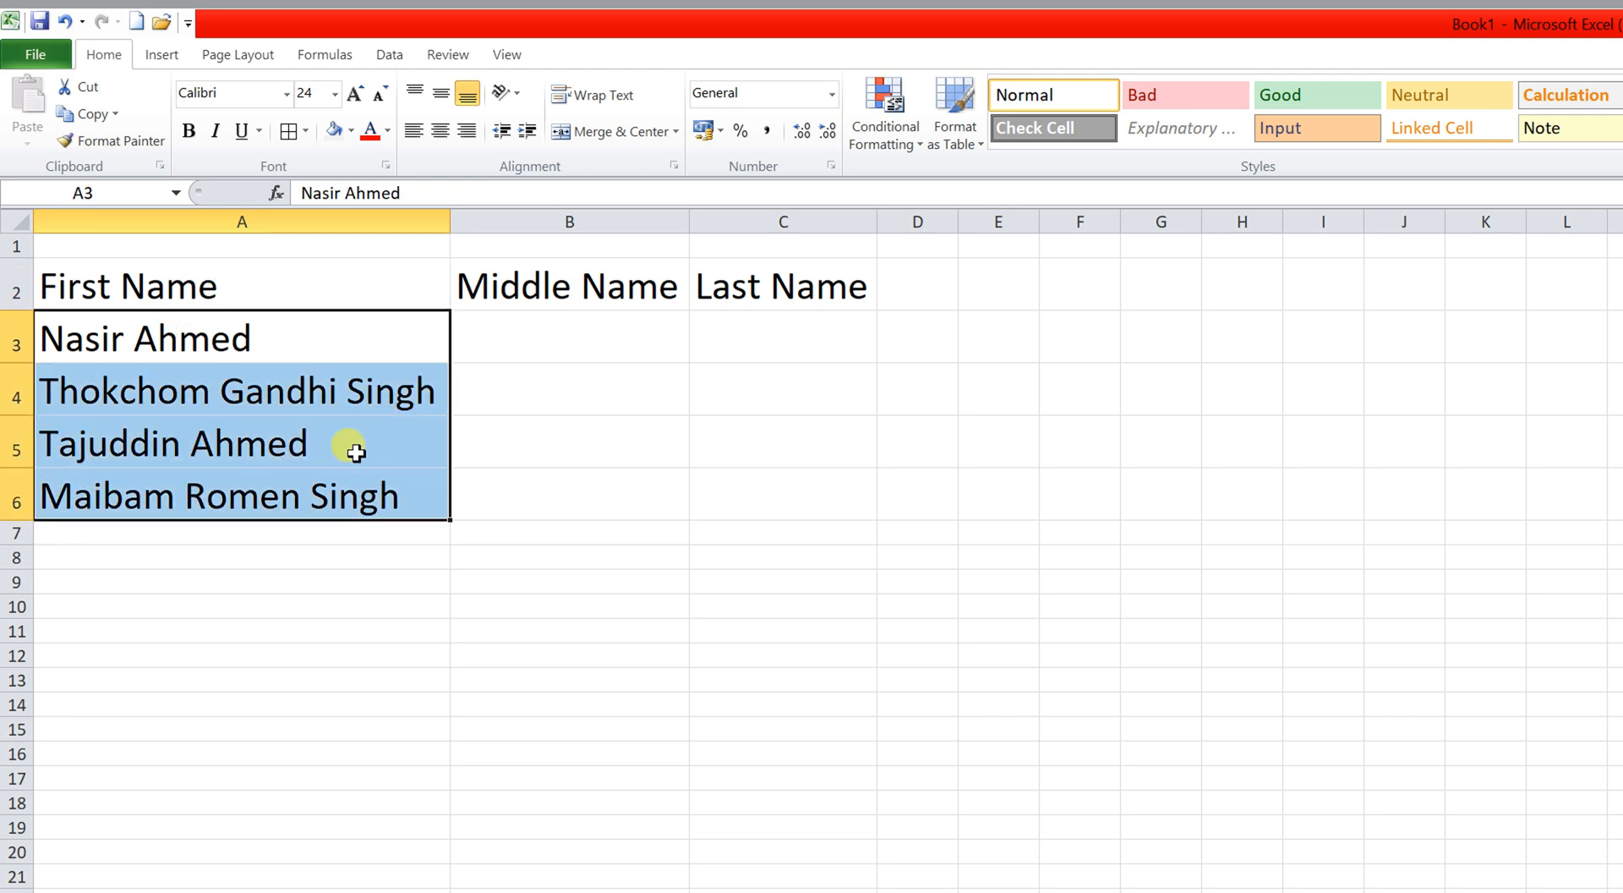
# Split the A3:A6 names at spaces with Delimited Text to Columns into first, middle and last names.
pyautogui.click(390, 54)
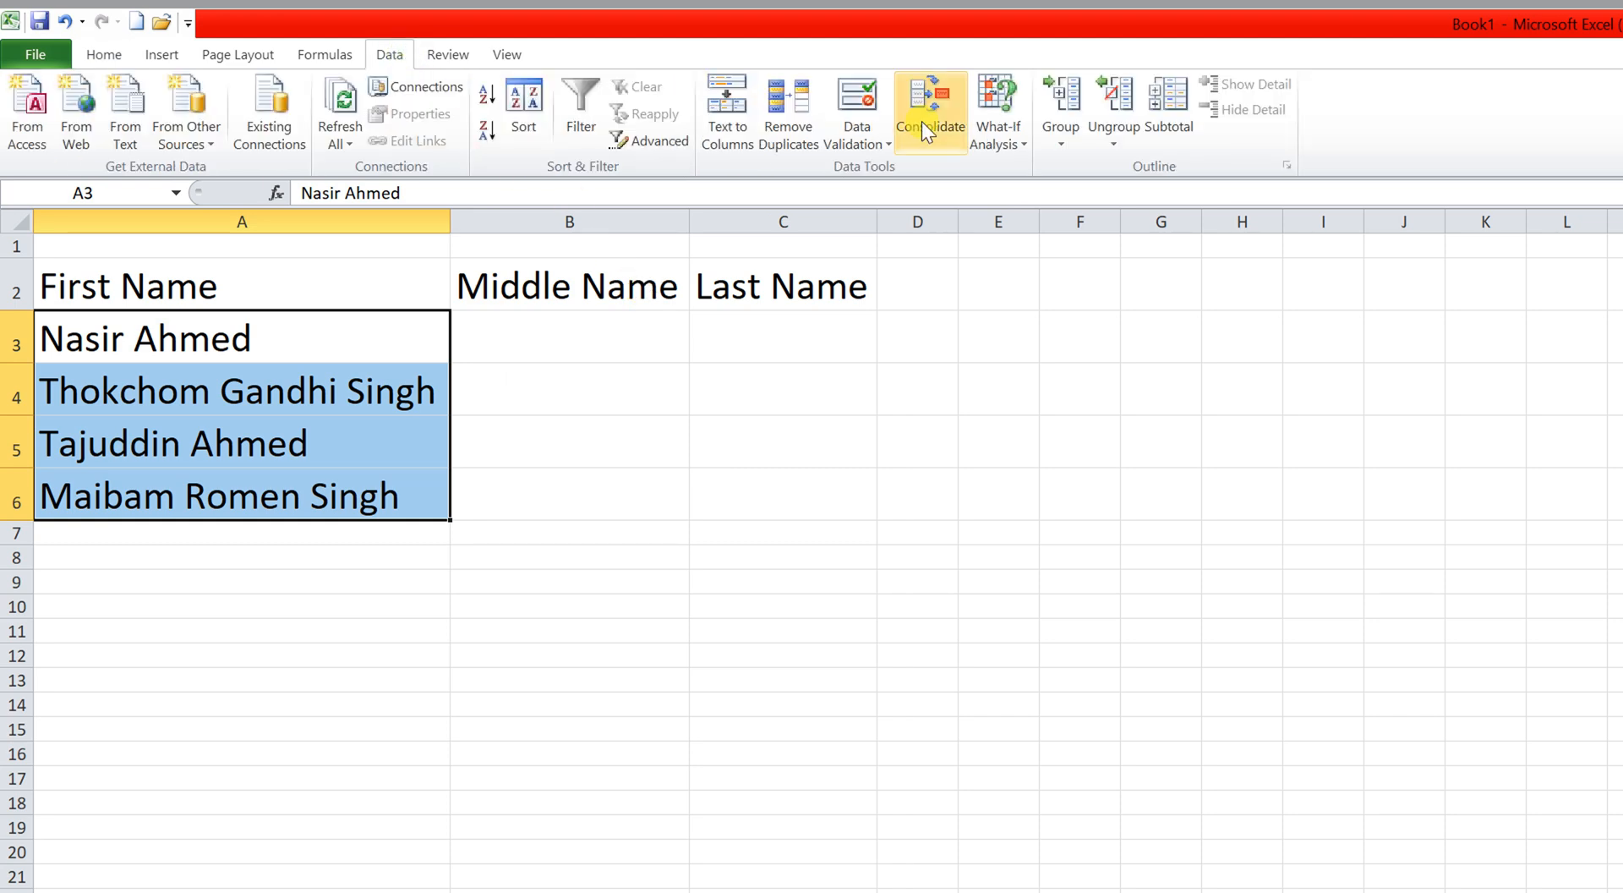
pyautogui.click(744, 138)
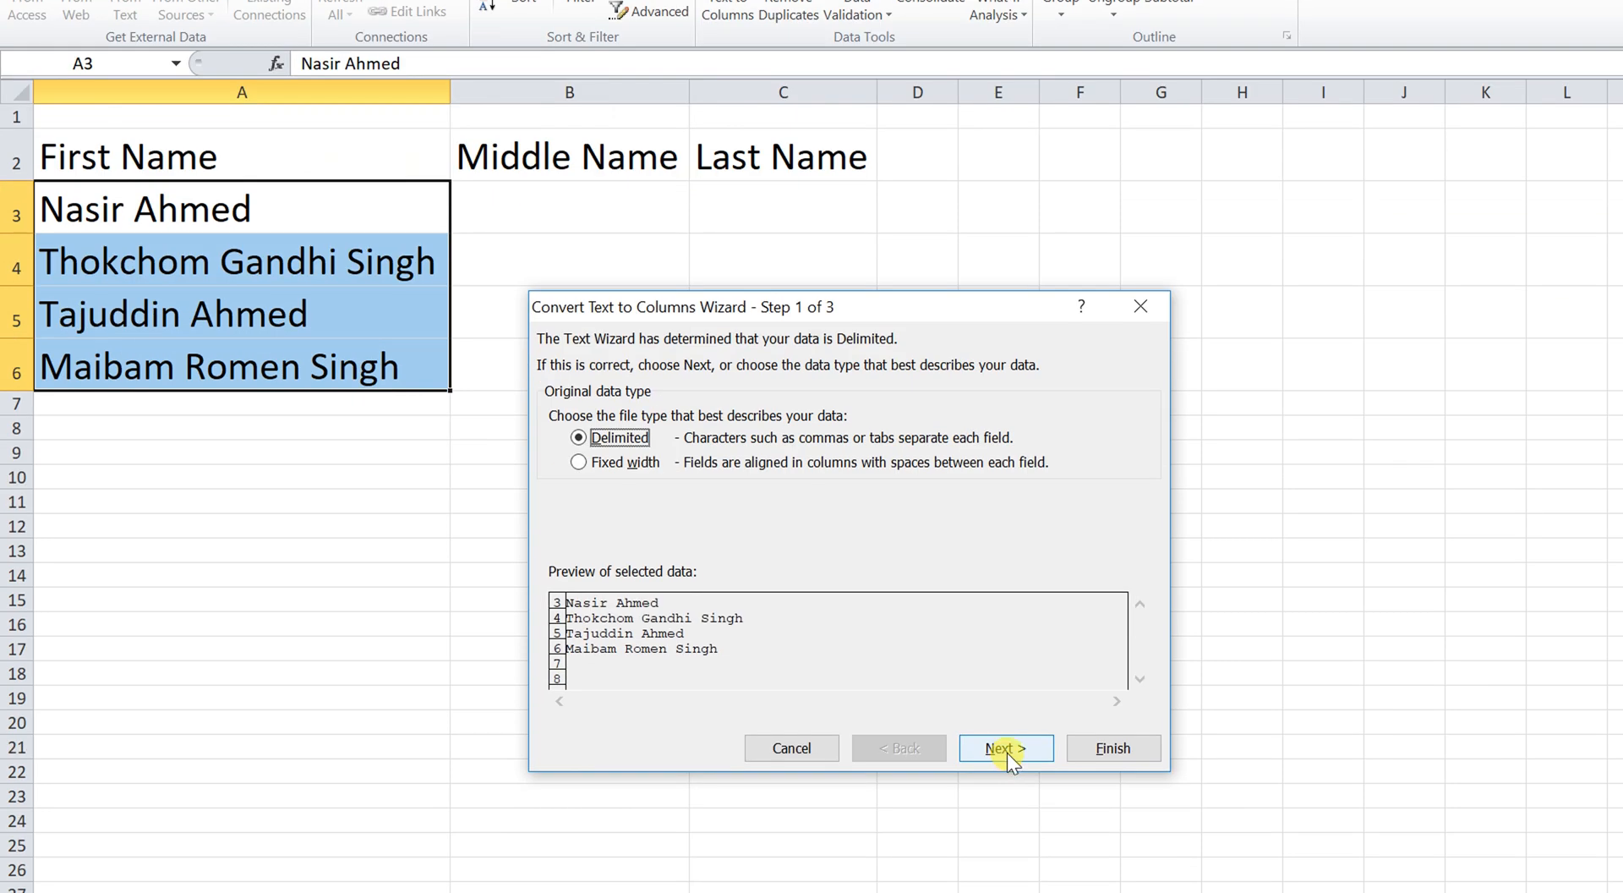
pyautogui.click(1006, 748)
pyautogui.click(560, 489)
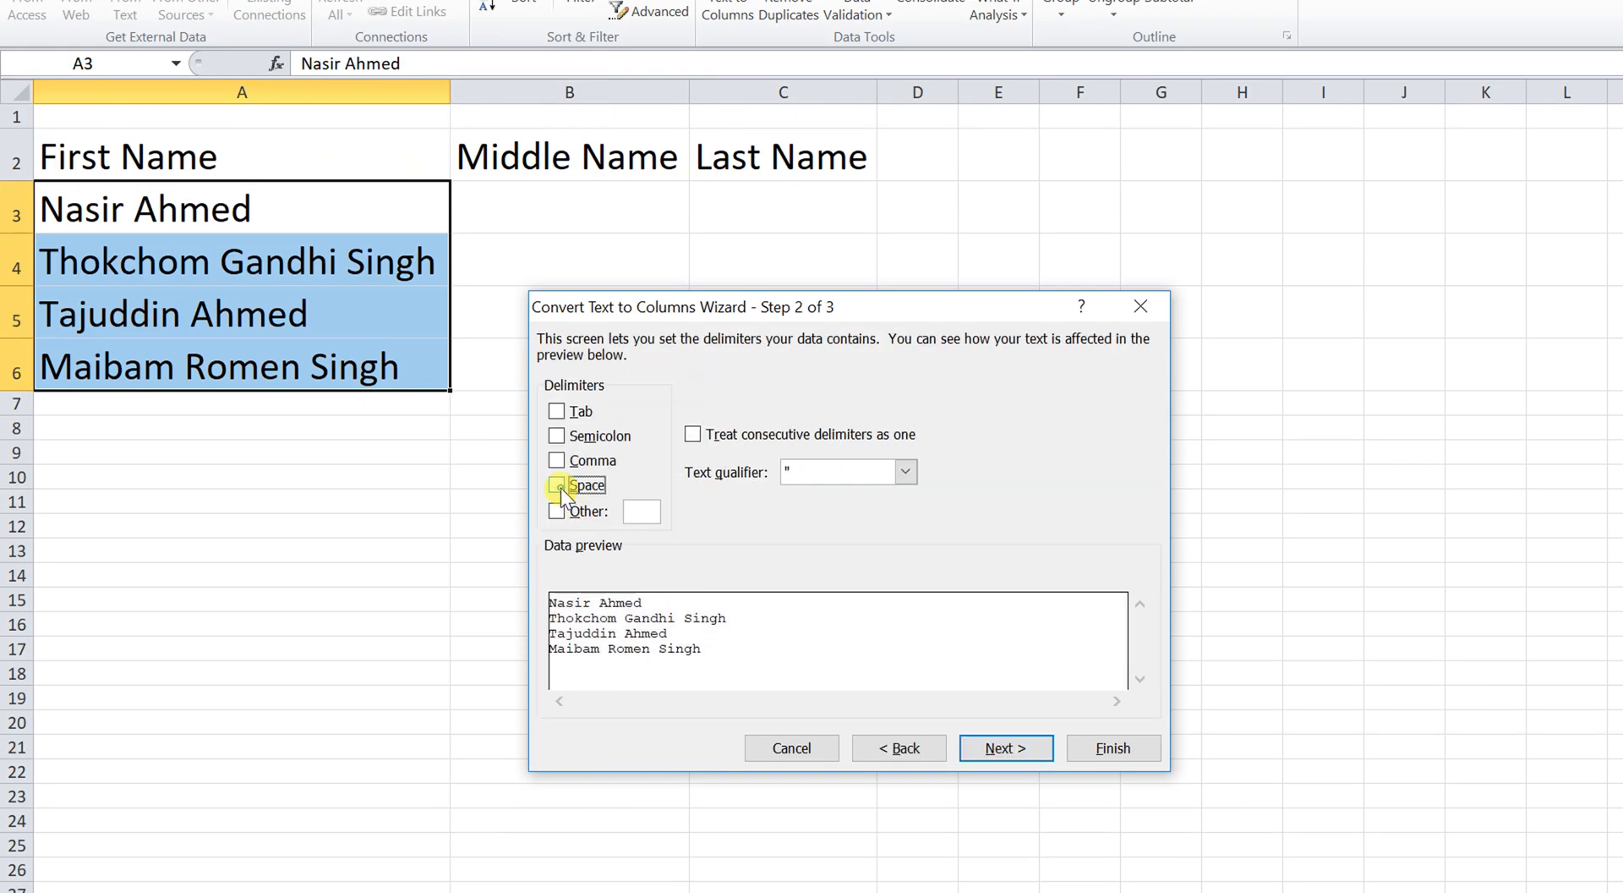
pyautogui.click(558, 489)
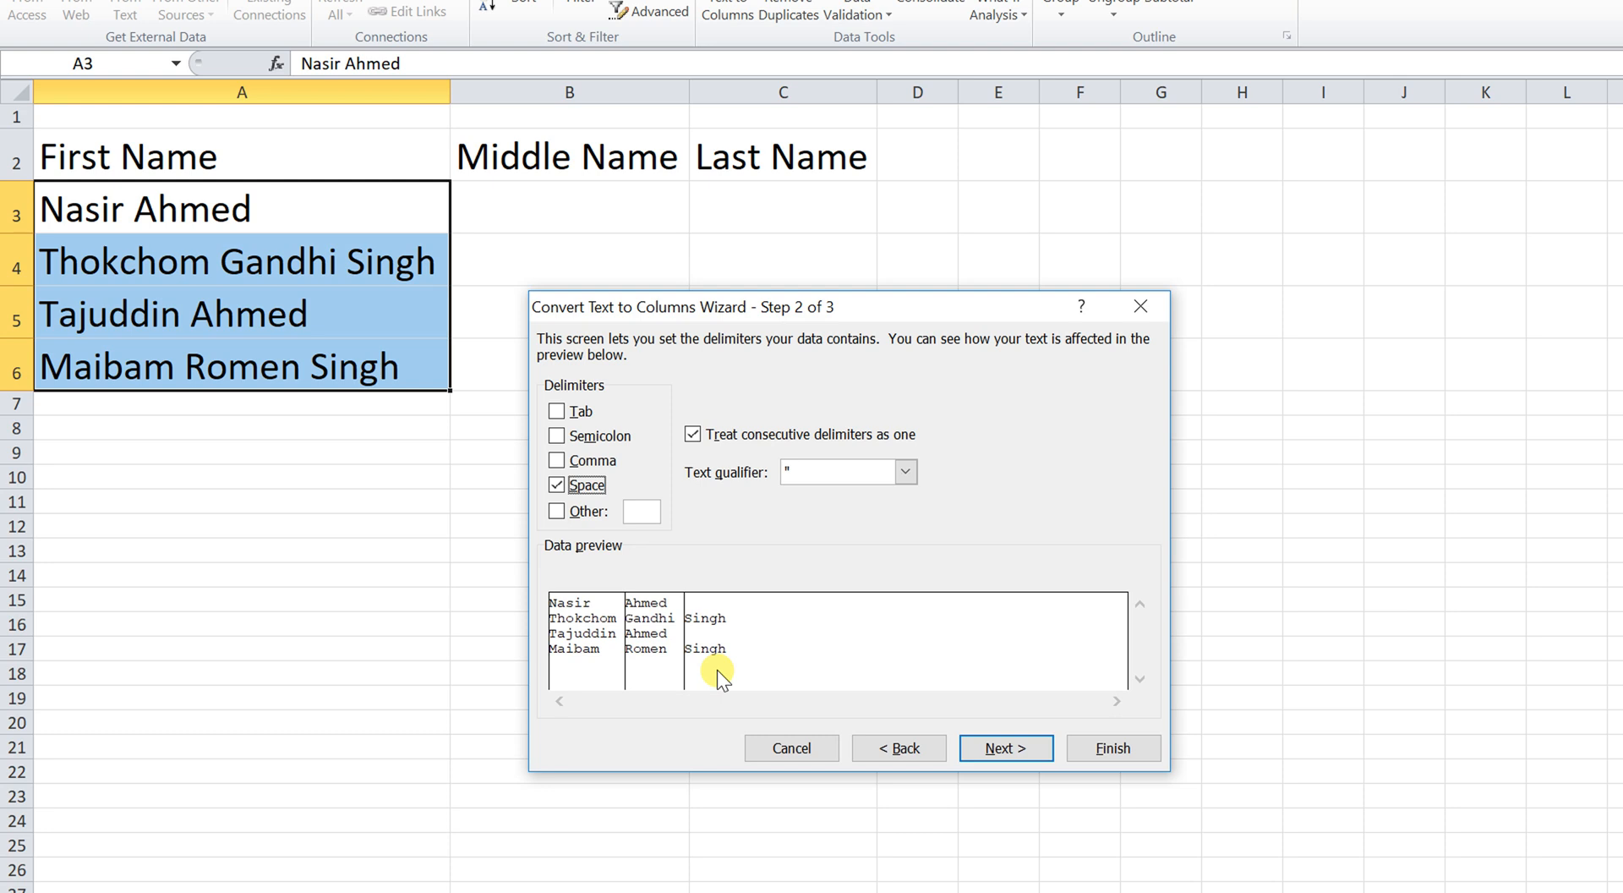
pyautogui.click(991, 749)
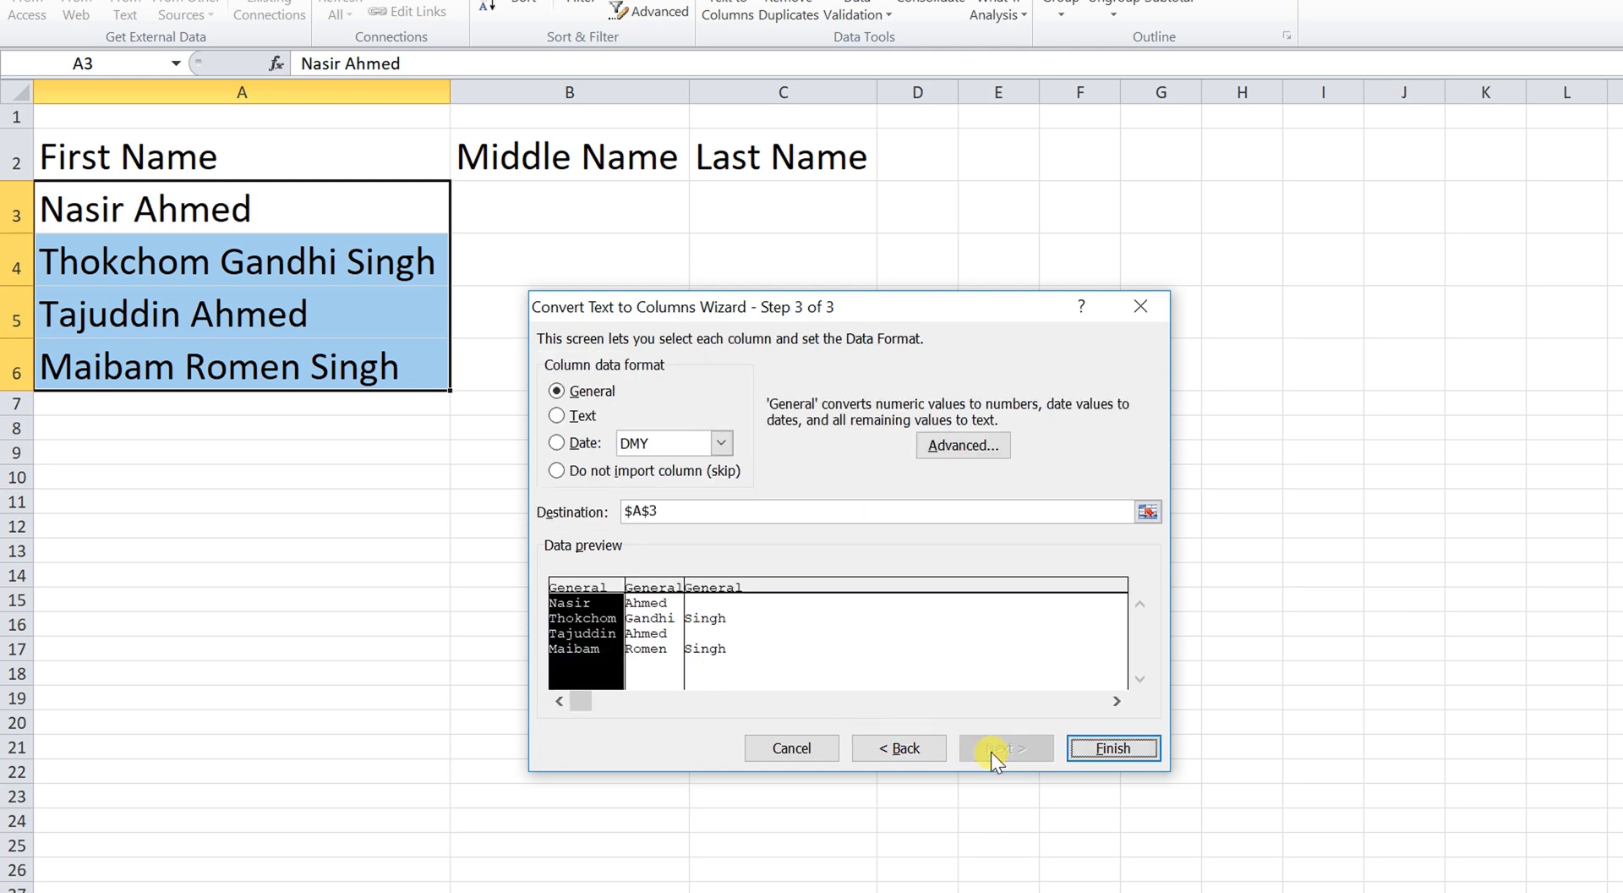
pyautogui.click(1116, 748)
pyautogui.click(642, 422)
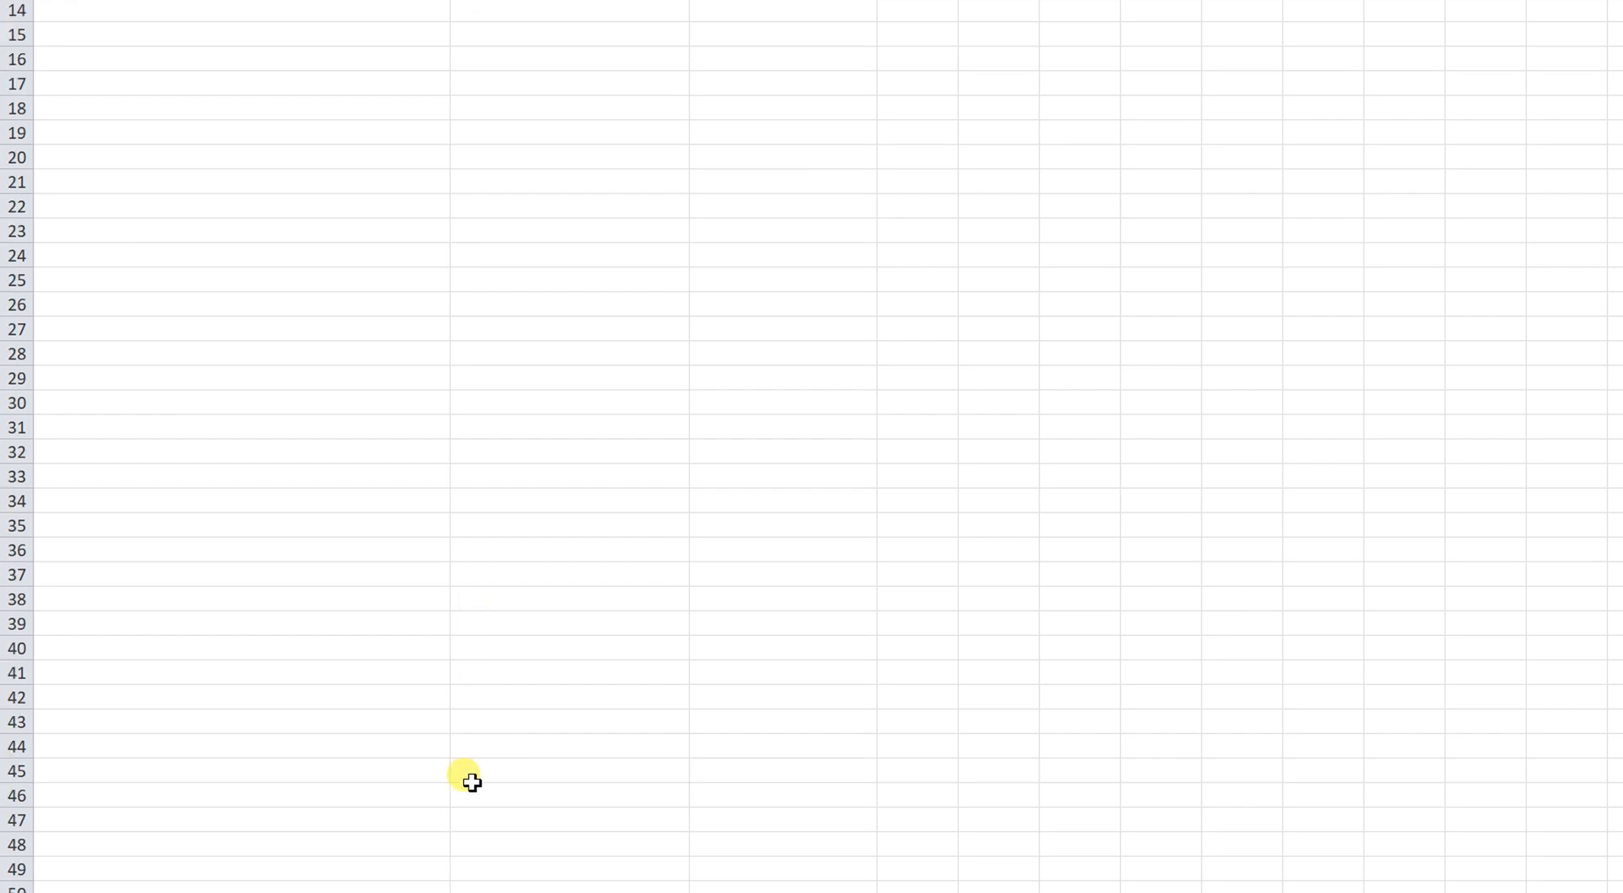
# On the Multiple Cell Same Data sheet, find the blank mark cells and enter 67 in C2.
pyautogui.click(440, 854)
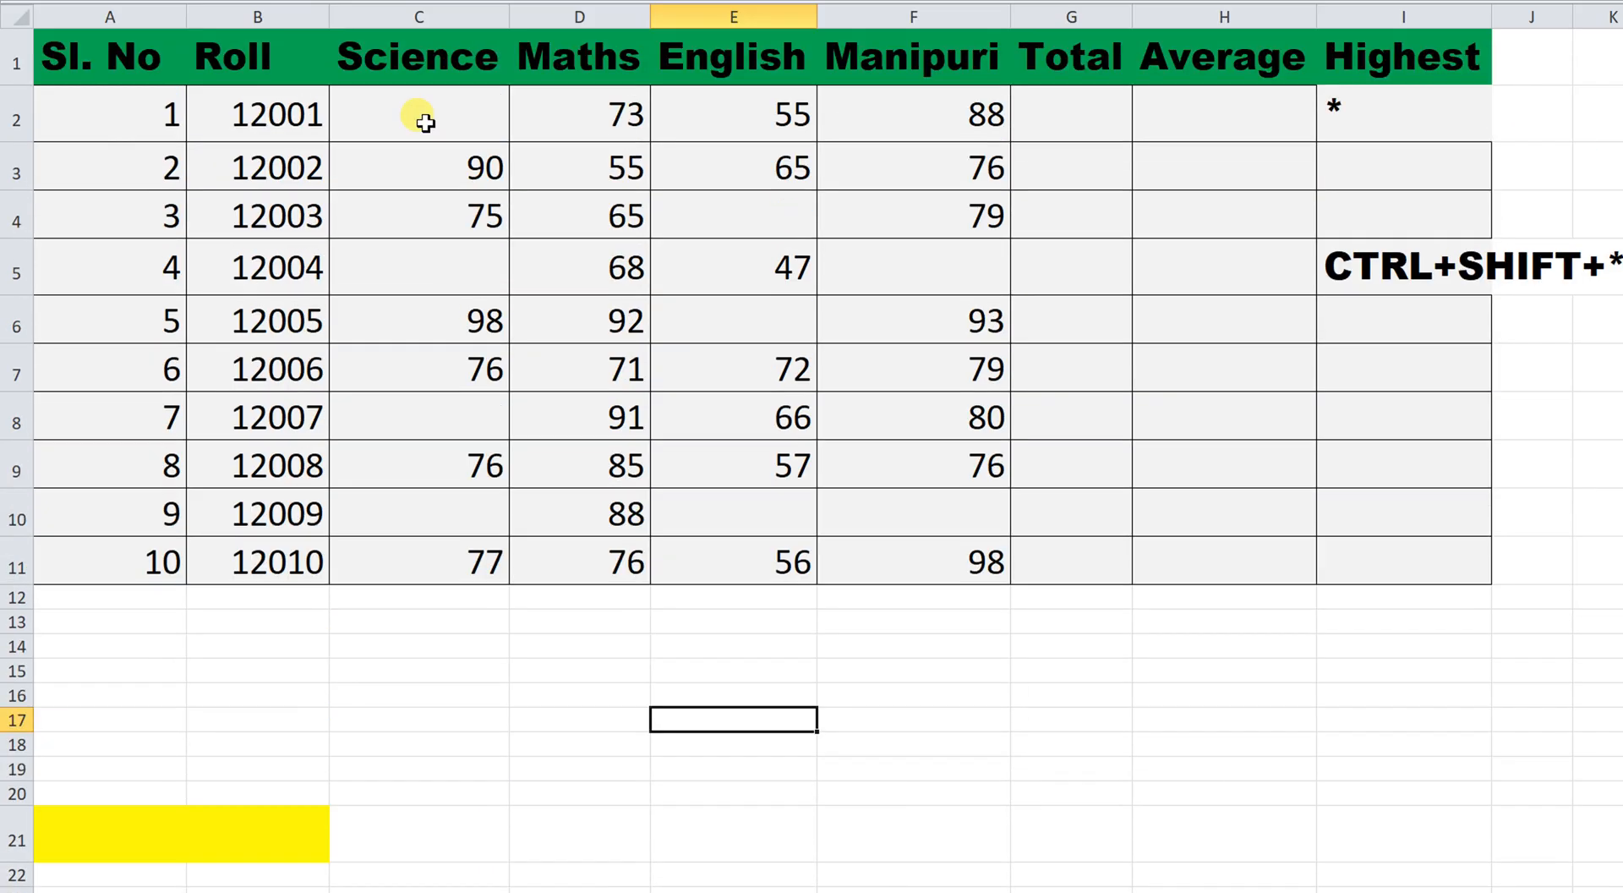
pyautogui.click(425, 132)
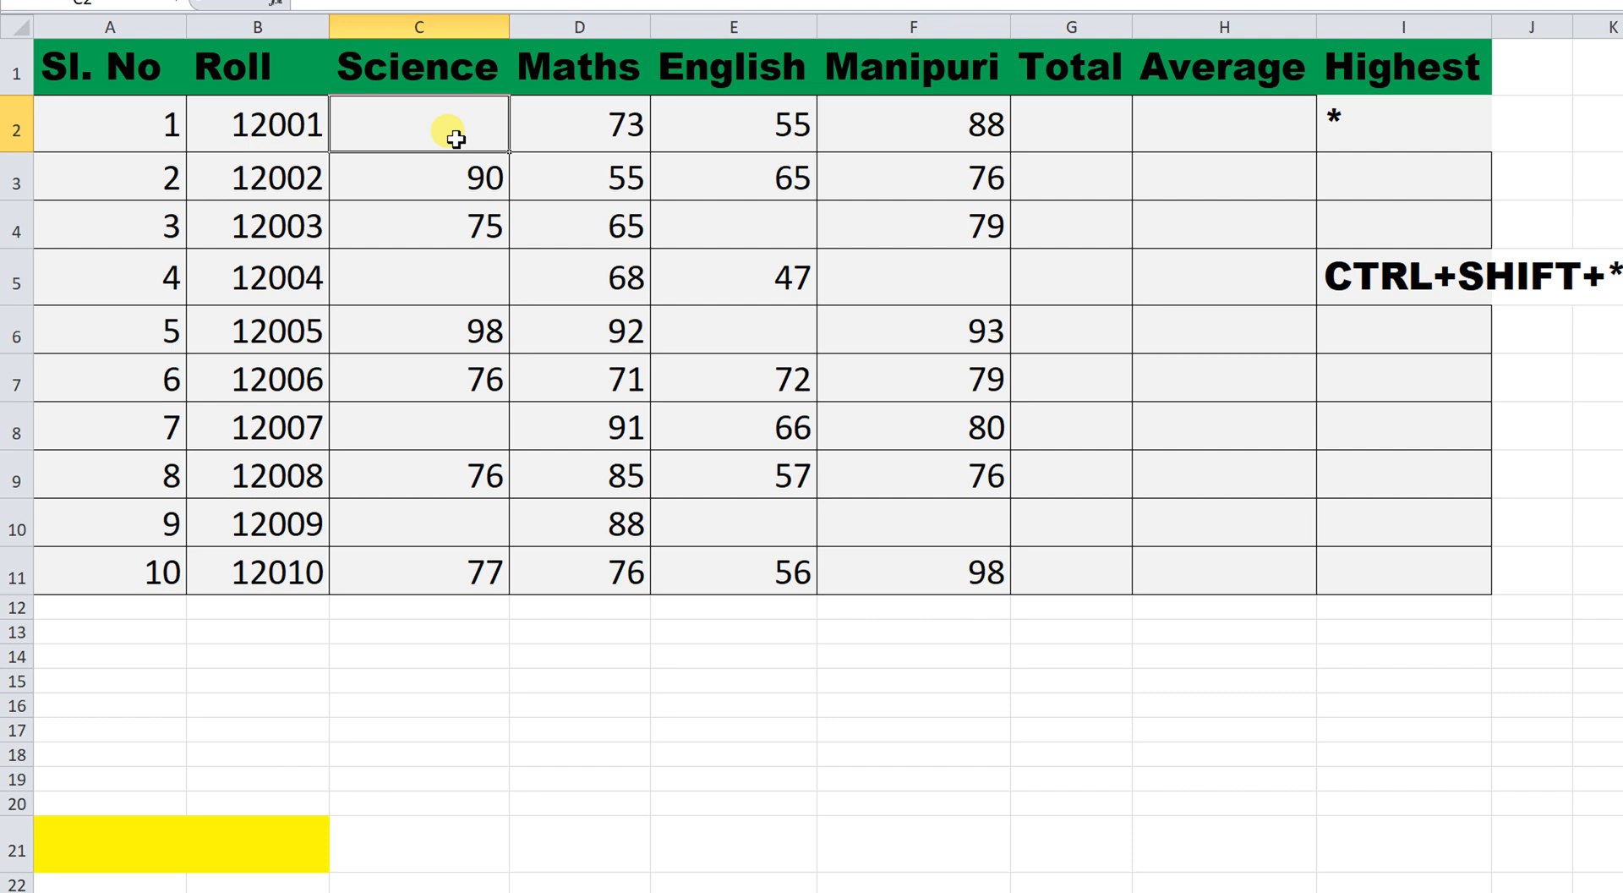
pyautogui.click(475, 269)
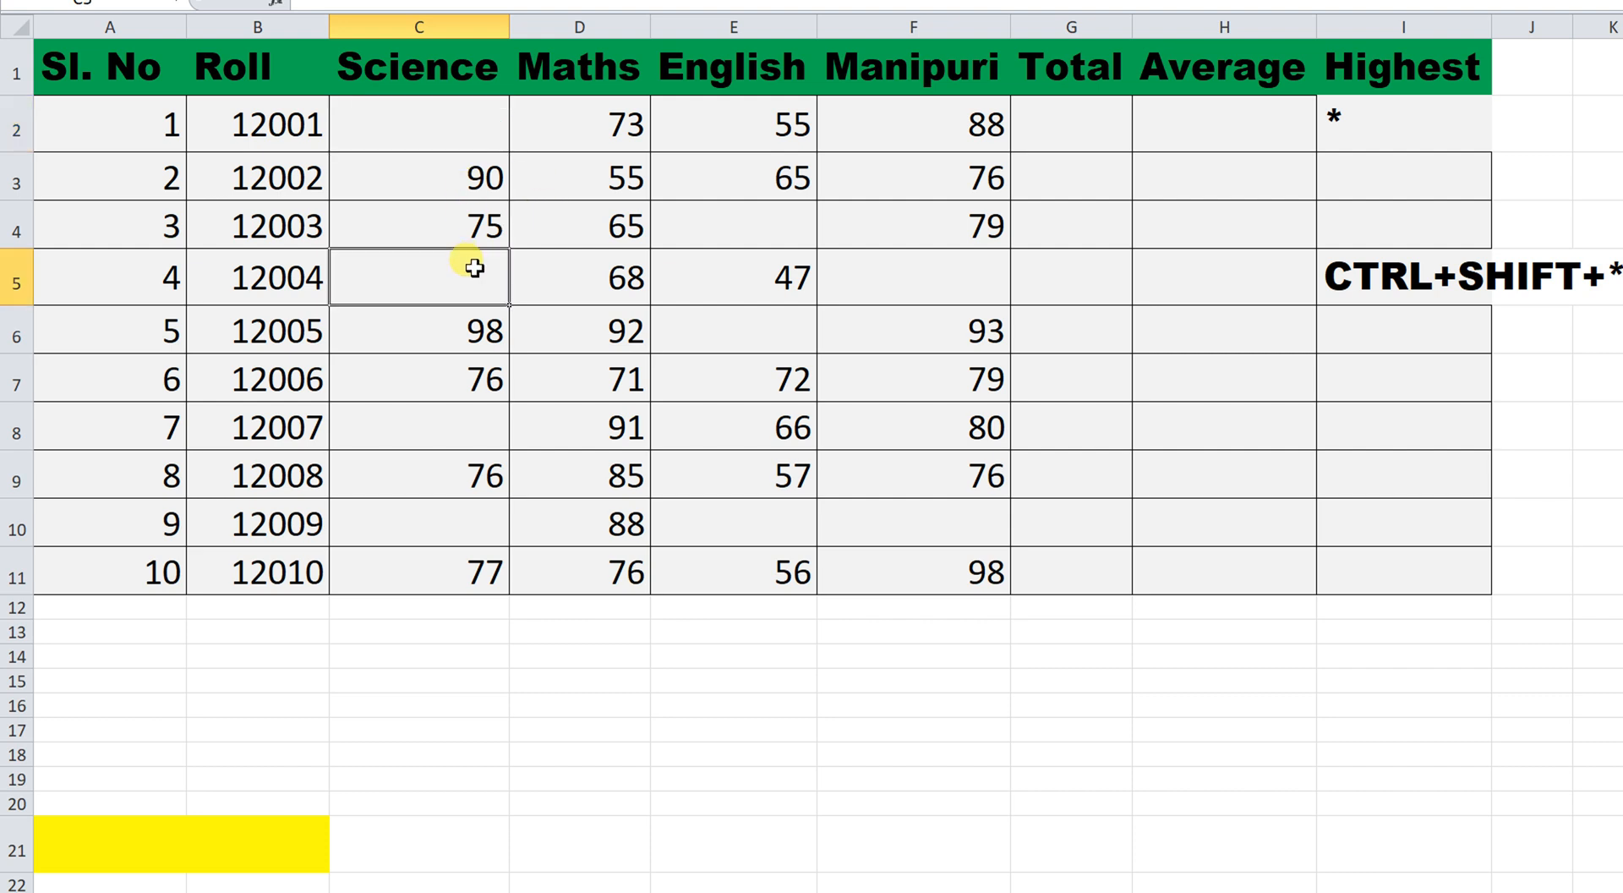
pyautogui.click(467, 415)
pyautogui.click(472, 526)
pyautogui.click(688, 523)
pyautogui.click(902, 524)
pyautogui.click(939, 284)
pyautogui.click(465, 134)
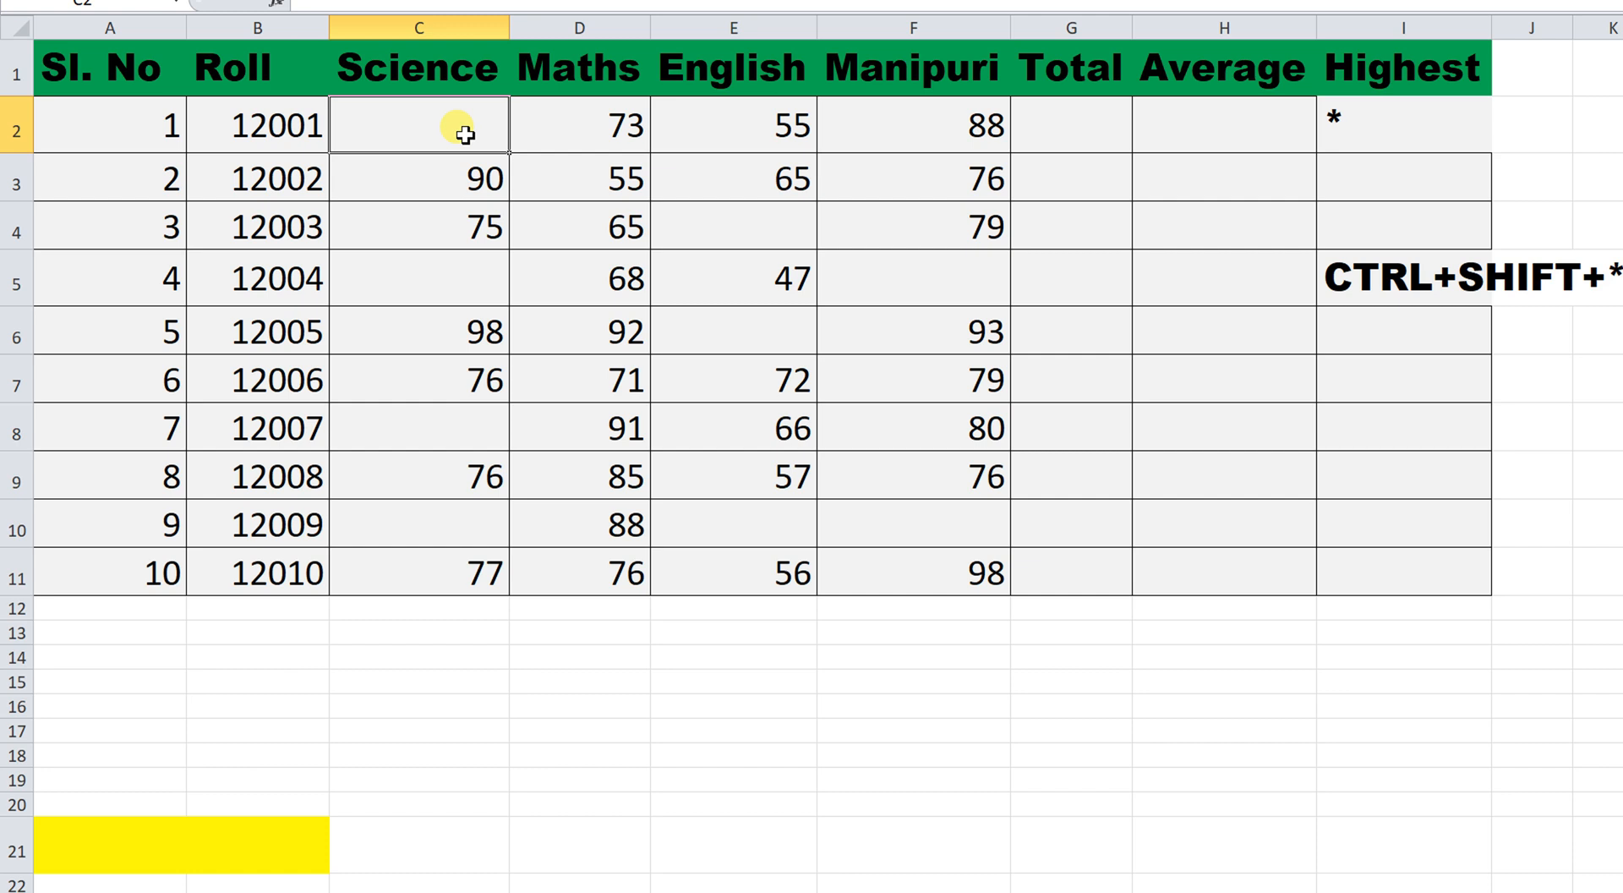
pyautogui.write('67')
pyautogui.click(416, 183)
# Select C2 together with blank cells C5, E4, F5, E6, C8, C10, E10 and F10.
pyautogui.click(459, 129)
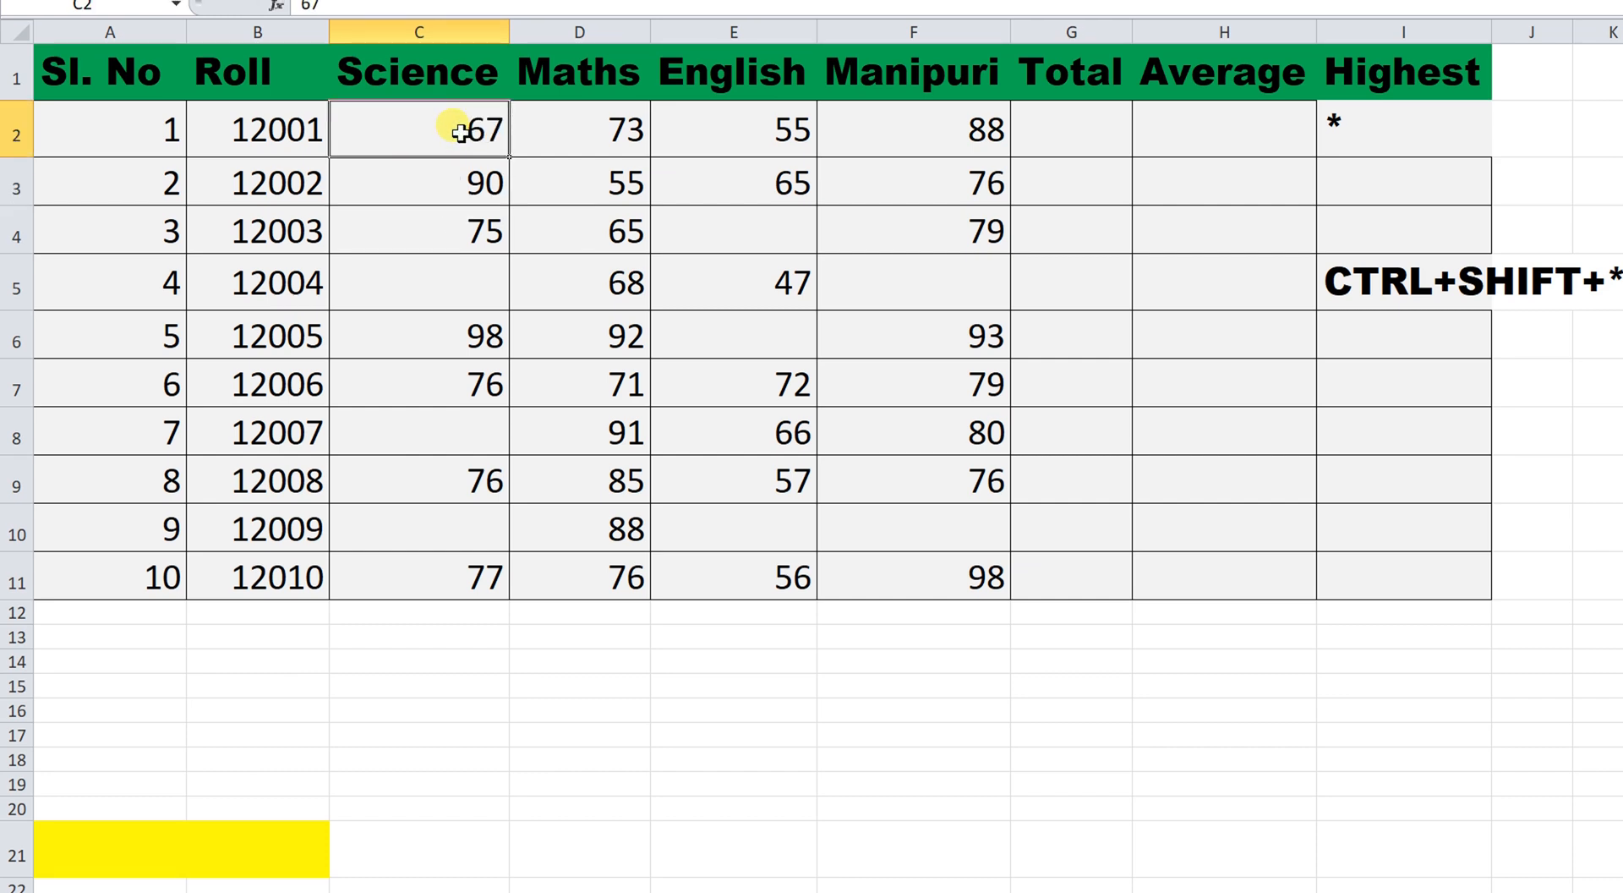
pyautogui.keyDown('ctrl'); pyautogui.click(465, 276); pyautogui.keyUp('ctrl')
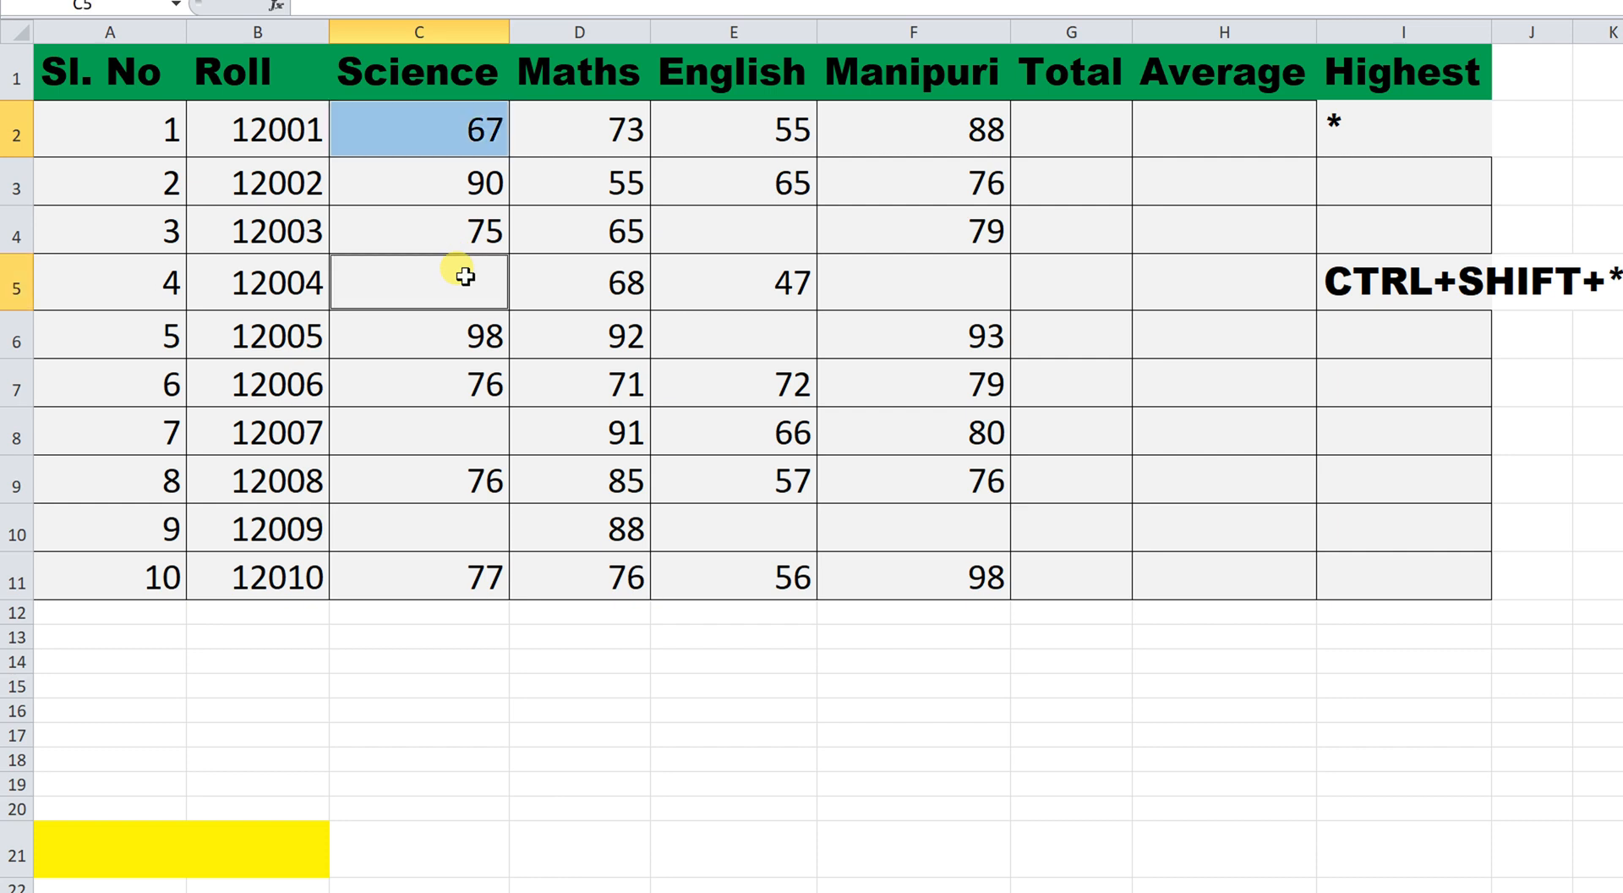
pyautogui.keyDown('ctrl'); pyautogui.click(782, 237); pyautogui.keyUp('ctrl')
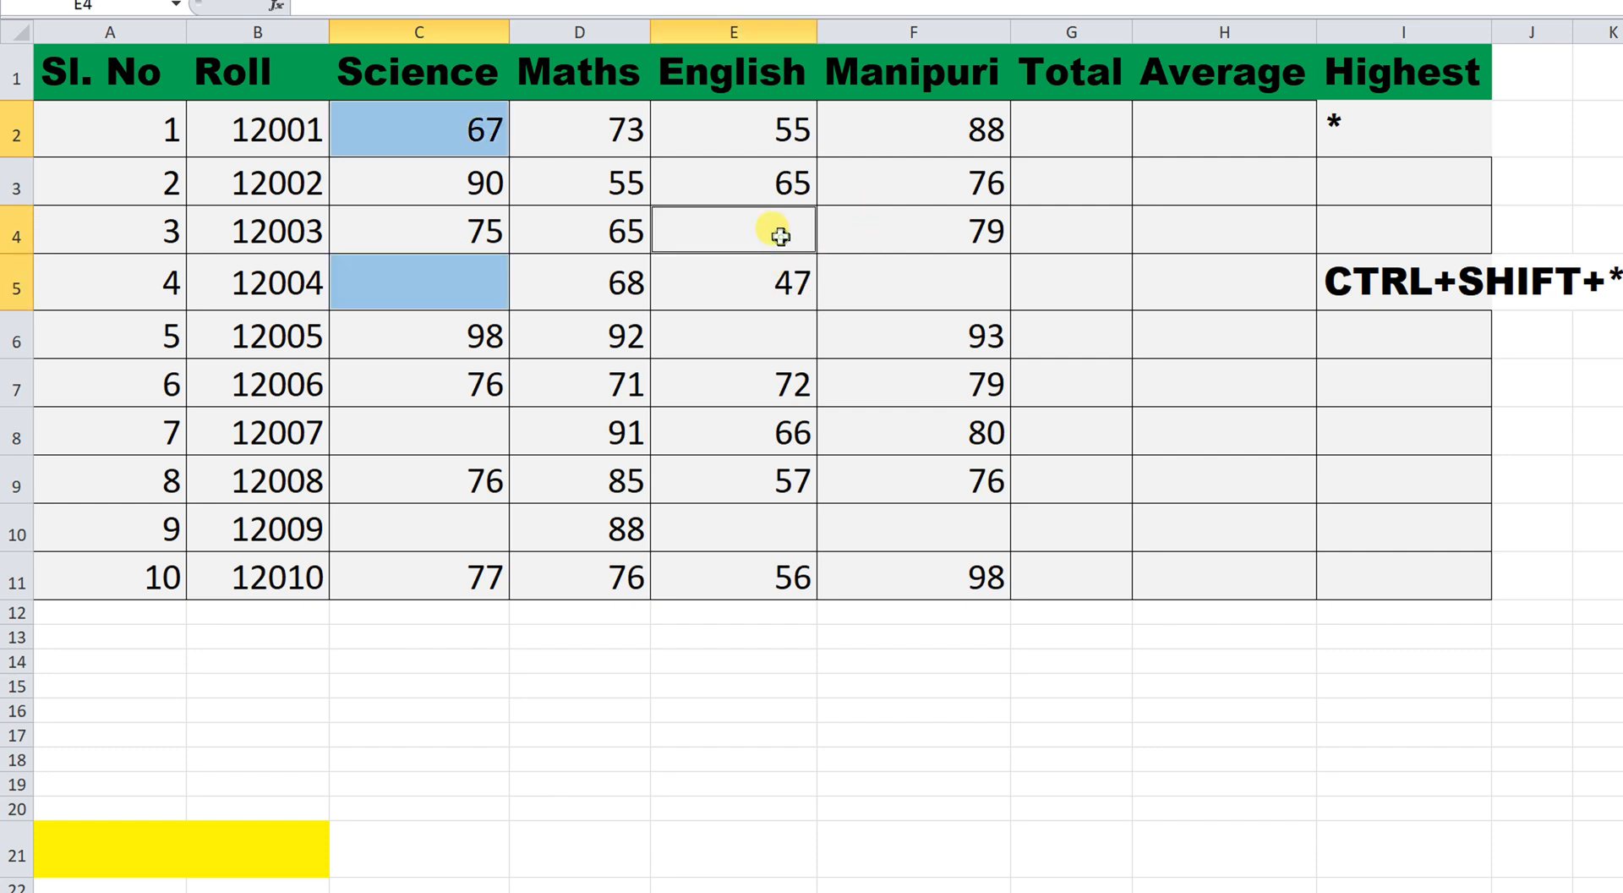
pyautogui.keyDown('ctrl'); pyautogui.click(941, 289); pyautogui.keyUp('ctrl')
pyautogui.keyDown('ctrl'); pyautogui.click(776, 337); pyautogui.keyUp('ctrl')
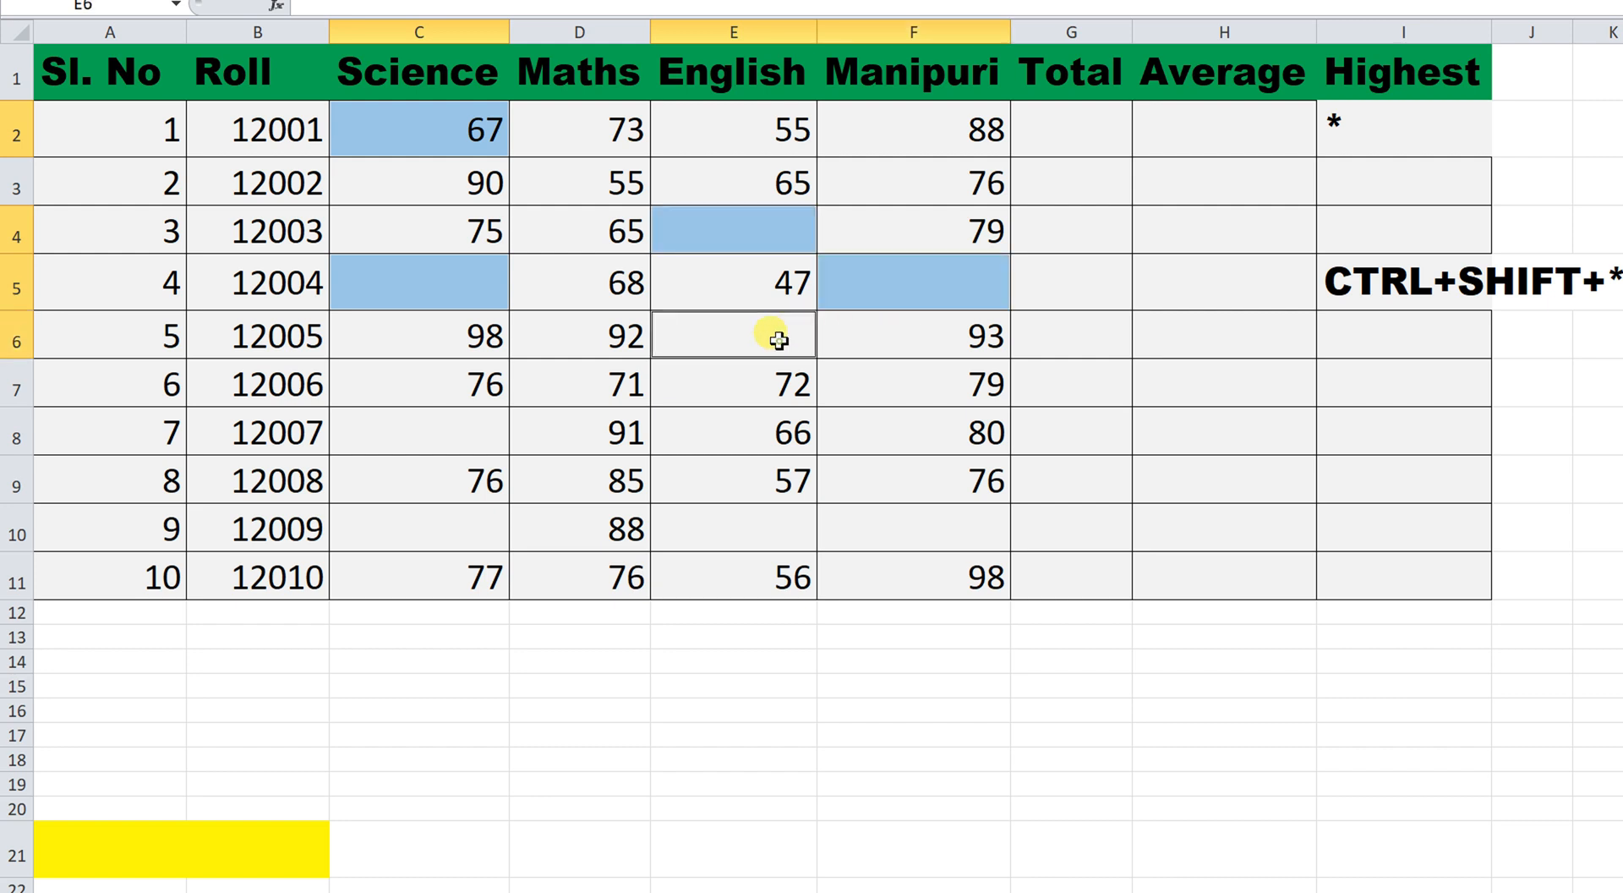
pyautogui.keyDown('ctrl'); pyautogui.click(473, 427); pyautogui.keyUp('ctrl')
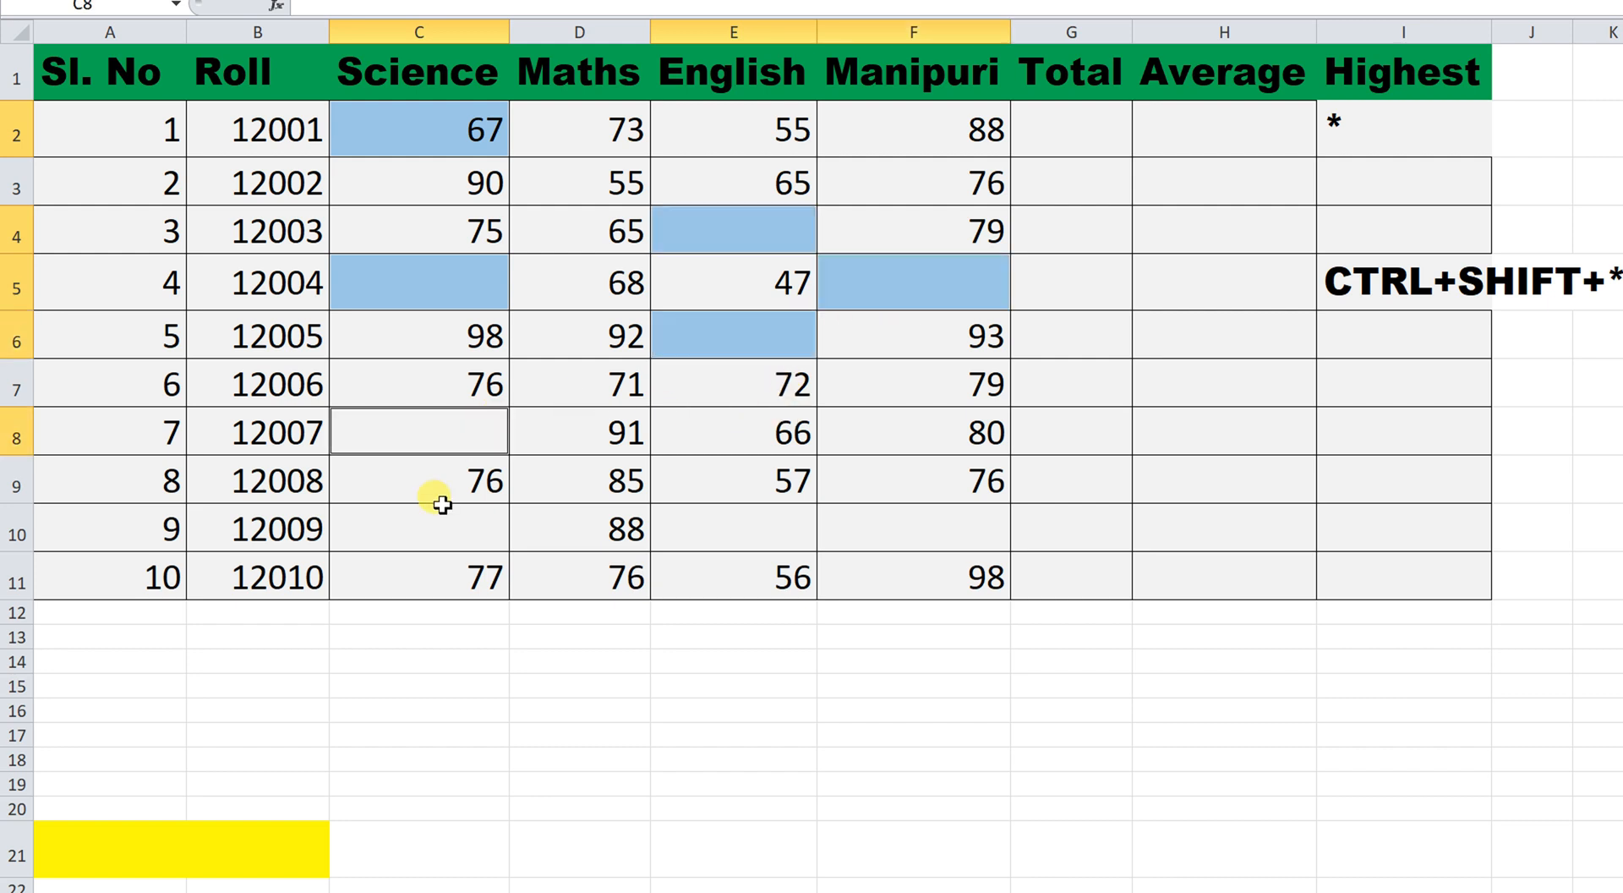
pyautogui.keyDown('ctrl'); pyautogui.click(435, 524); pyautogui.keyUp('ctrl')
pyautogui.keyDown('ctrl'); pyautogui.click(747, 526); pyautogui.keyUp('ctrl')
pyautogui.keyDown('ctrl'); pyautogui.click(939, 525); pyautogui.keyUp('ctrl')
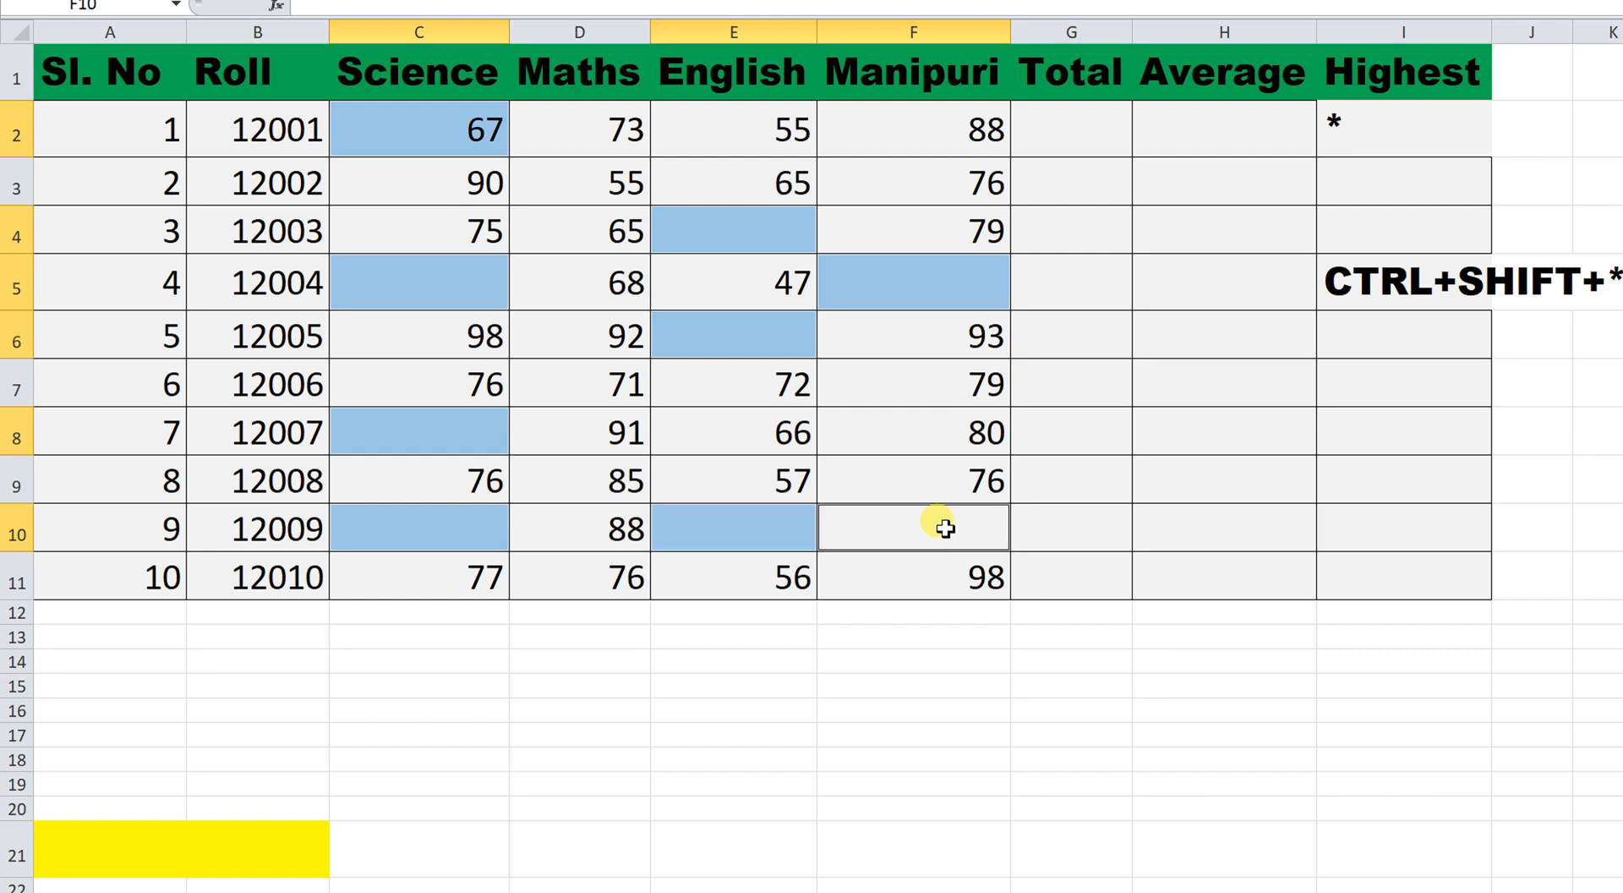
# Fill 67 into all selected cells with Ctrl+Enter, then delete those values again.
pyautogui.write('67')
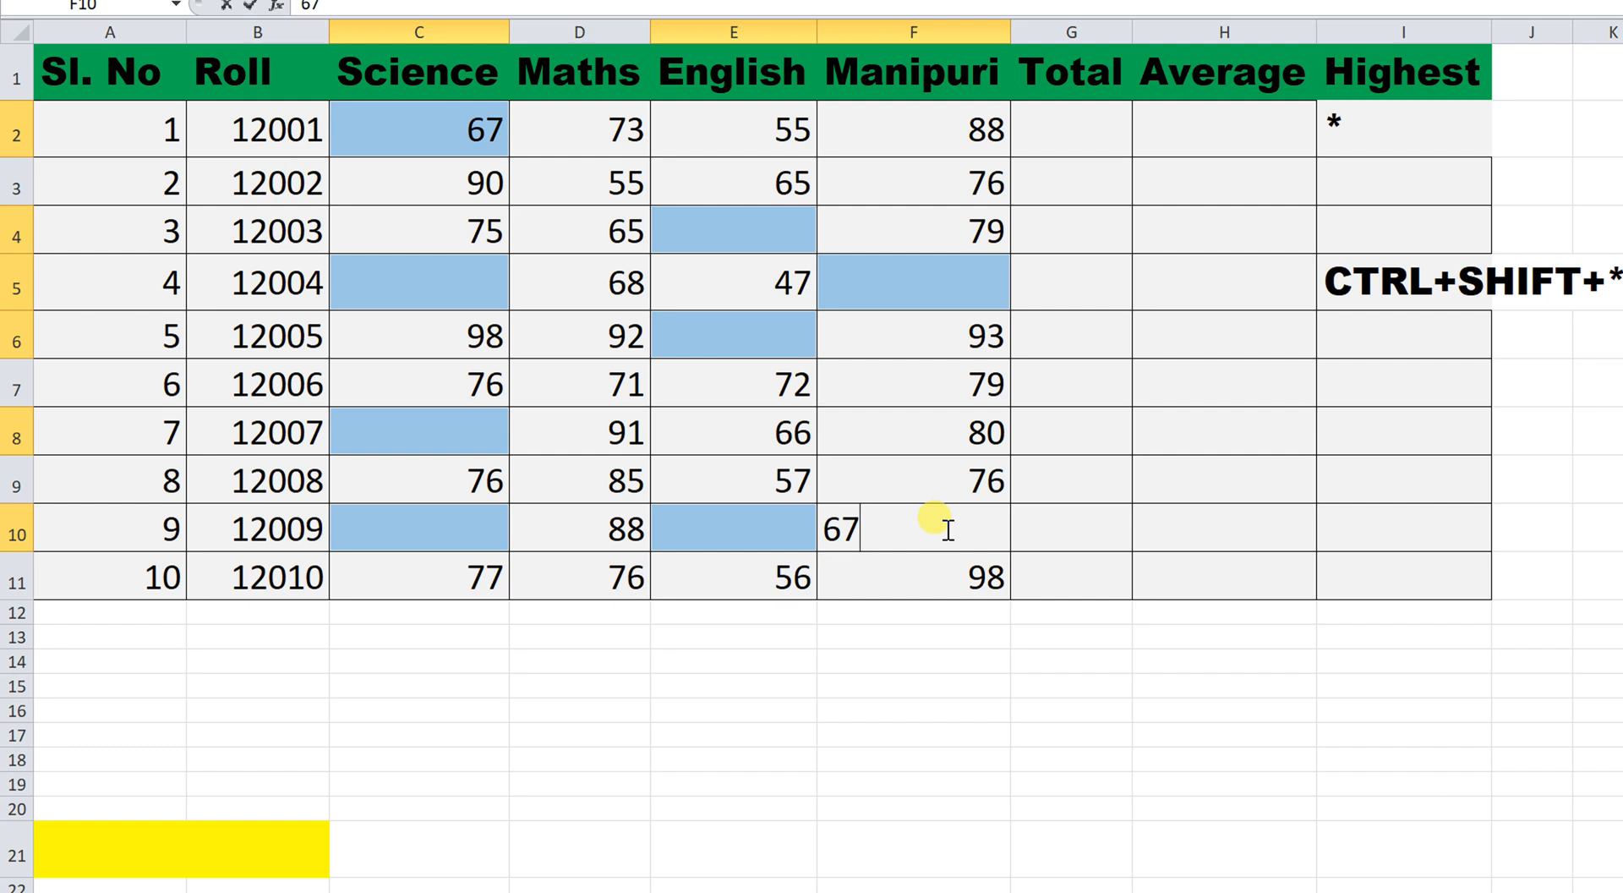
pyautogui.hotkey('alt', 'Return')
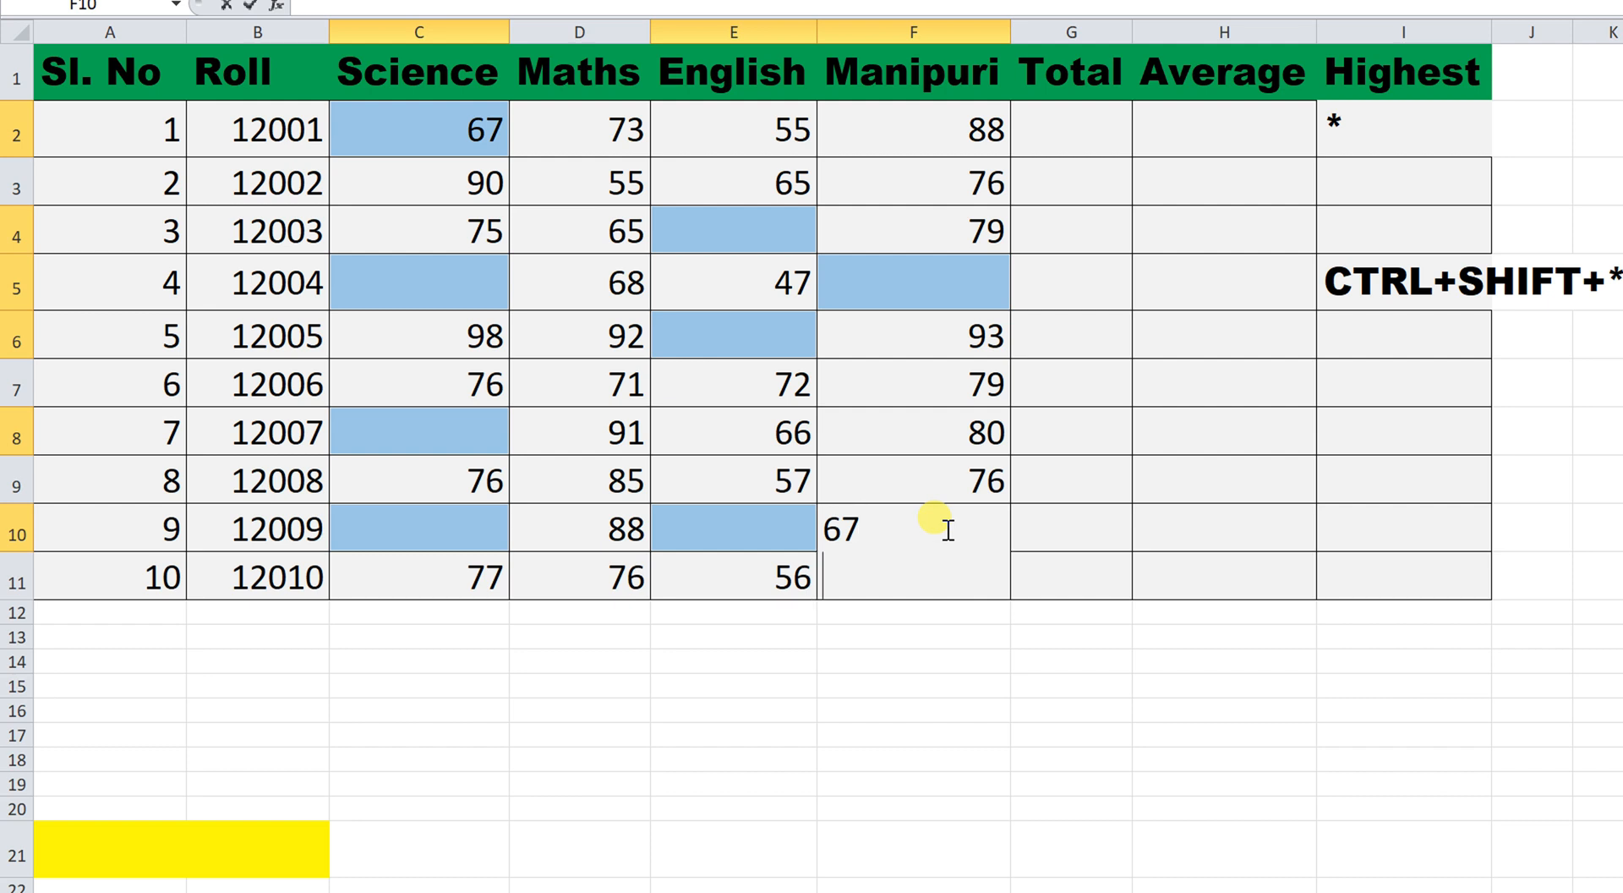
pyautogui.press('BackSpace')
pyautogui.press('BackSpace')
pyautogui.press('BackSpace')
pyautogui.write('67')
pyautogui.hotkey('ctrl', 'Return')
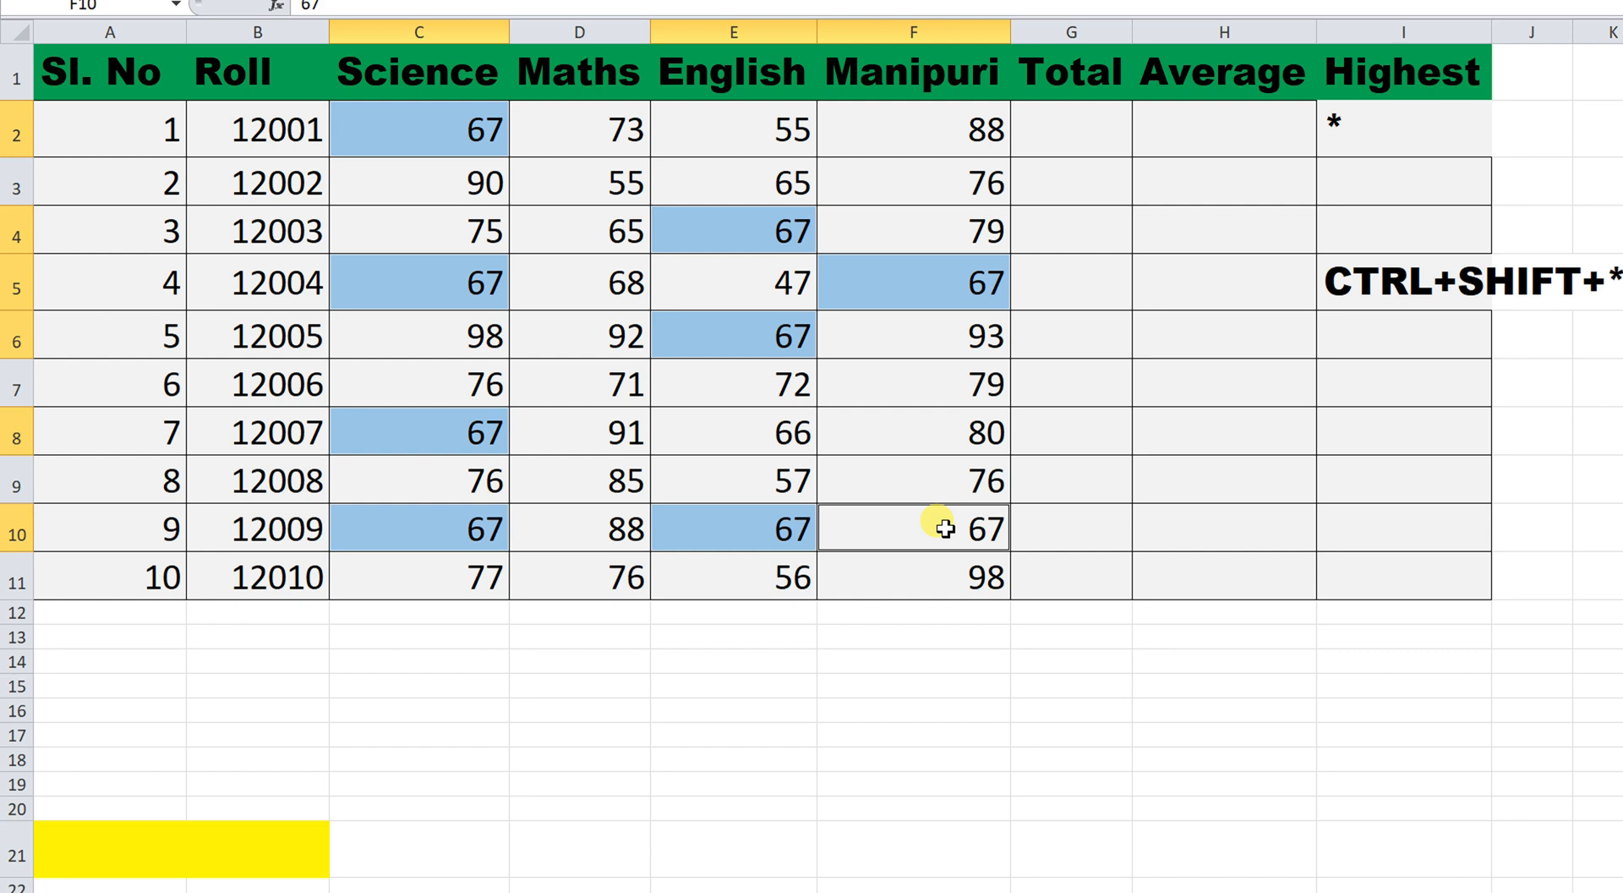
pyautogui.press('Delete')
pyautogui.click(442, 120)
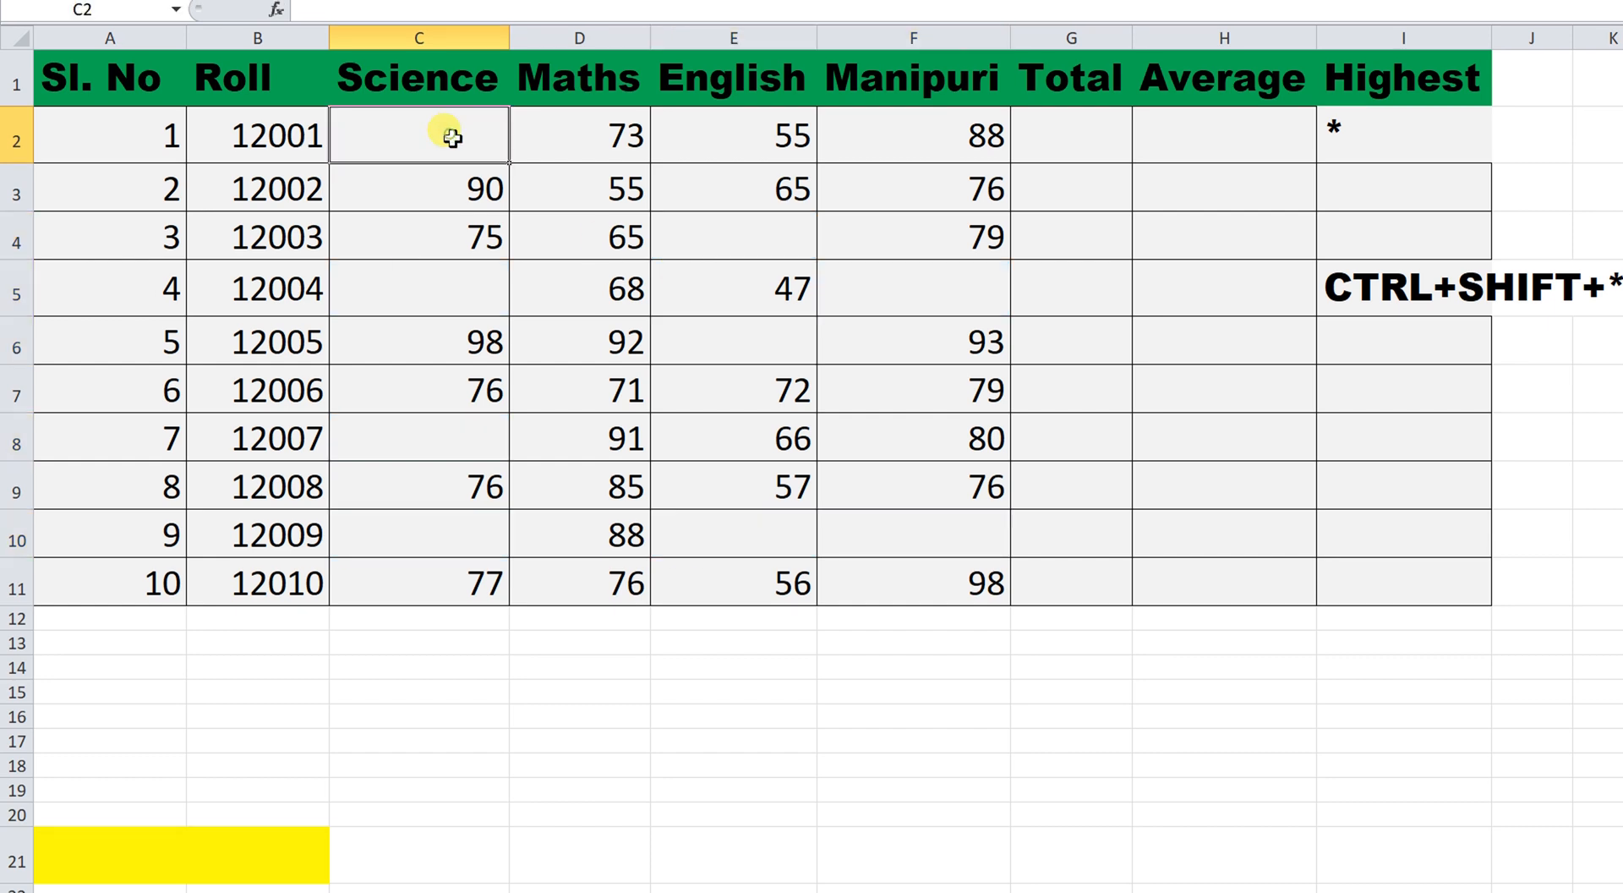
# Enter 67 in C2 and select it with blank cells C5, E4, F5, E6, F10, E10, C10, C8.
pyautogui.write('67')
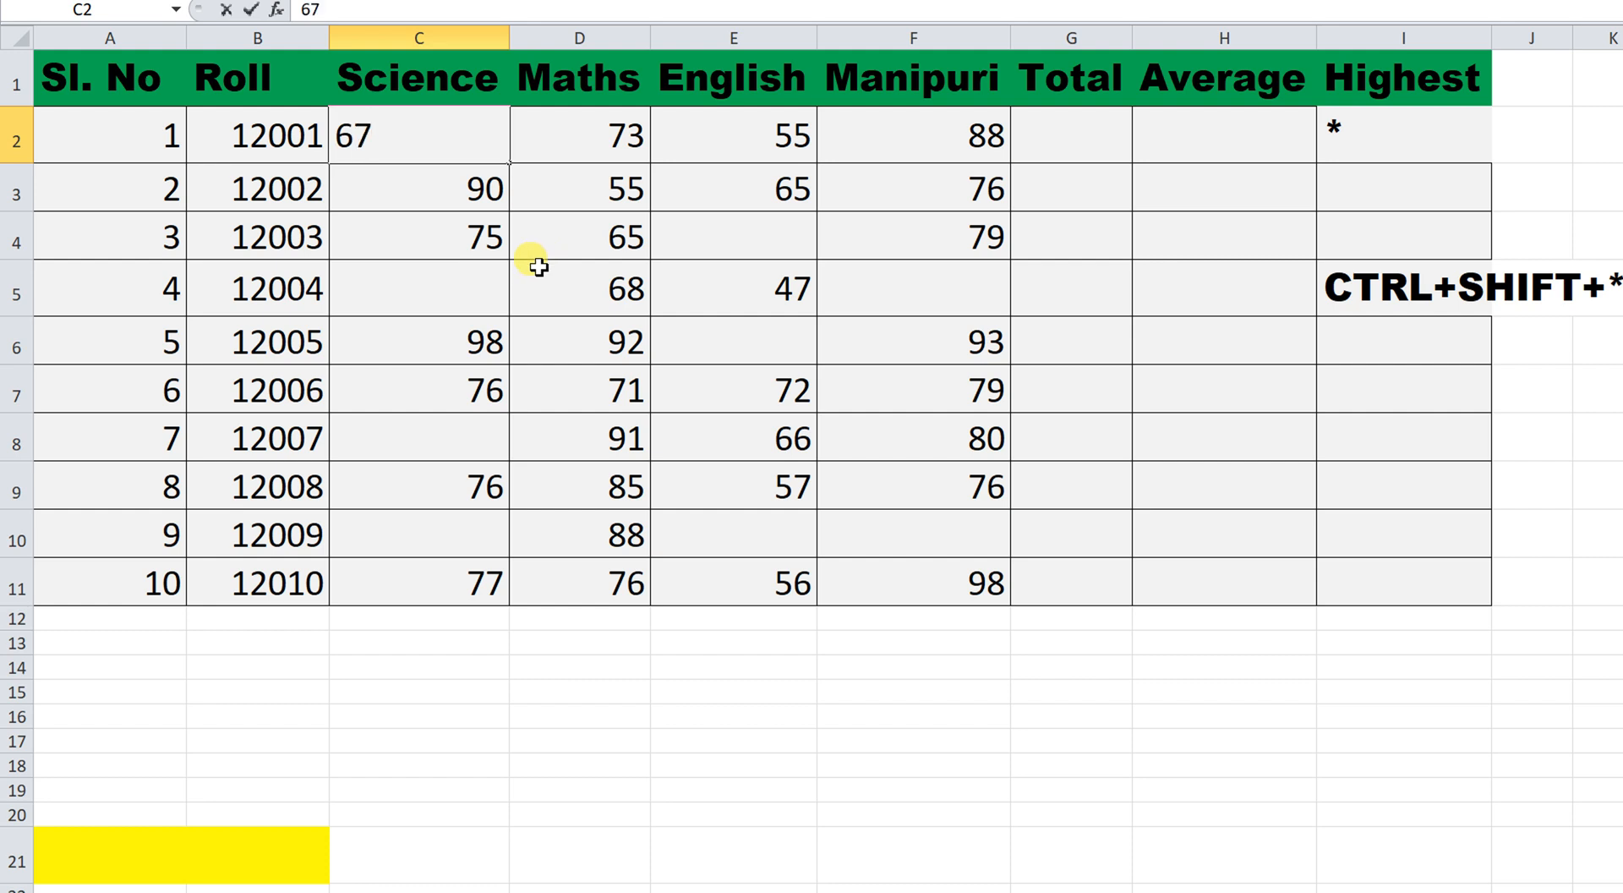
pyautogui.click(539, 267)
pyautogui.click(476, 136)
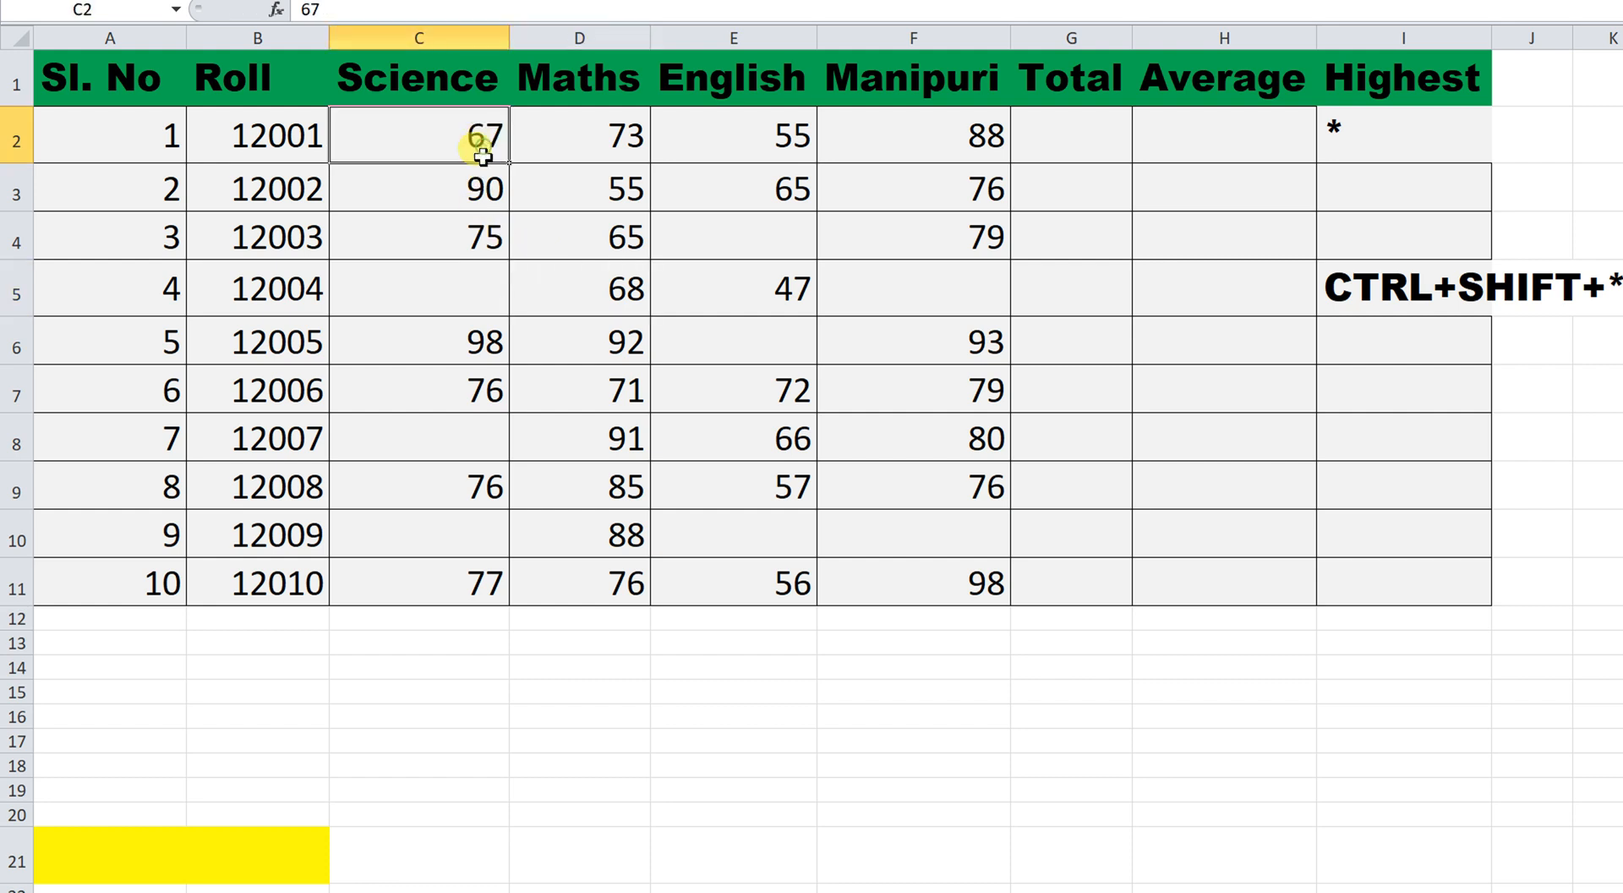
pyautogui.keyDown('ctrl'); pyautogui.click(479, 290); pyautogui.keyUp('ctrl')
pyautogui.keyDown('ctrl'); pyautogui.click(752, 245); pyautogui.keyUp('ctrl')
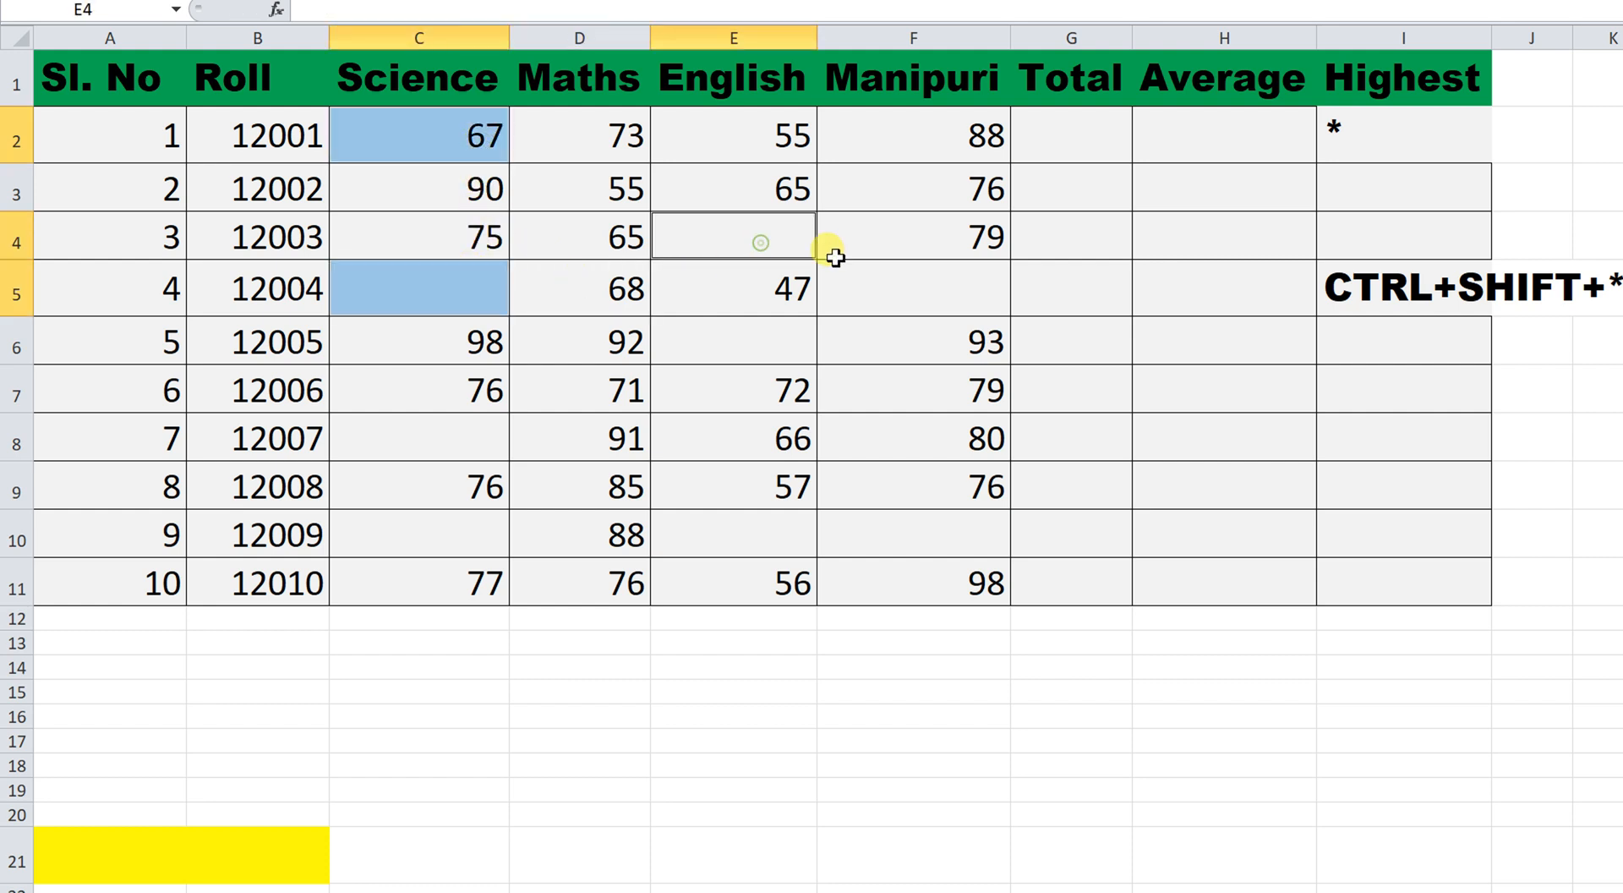
pyautogui.keyDown('ctrl'); pyautogui.click(936, 295); pyautogui.keyUp('ctrl')
pyautogui.keyDown('ctrl'); pyautogui.click(793, 337); pyautogui.keyUp('ctrl')
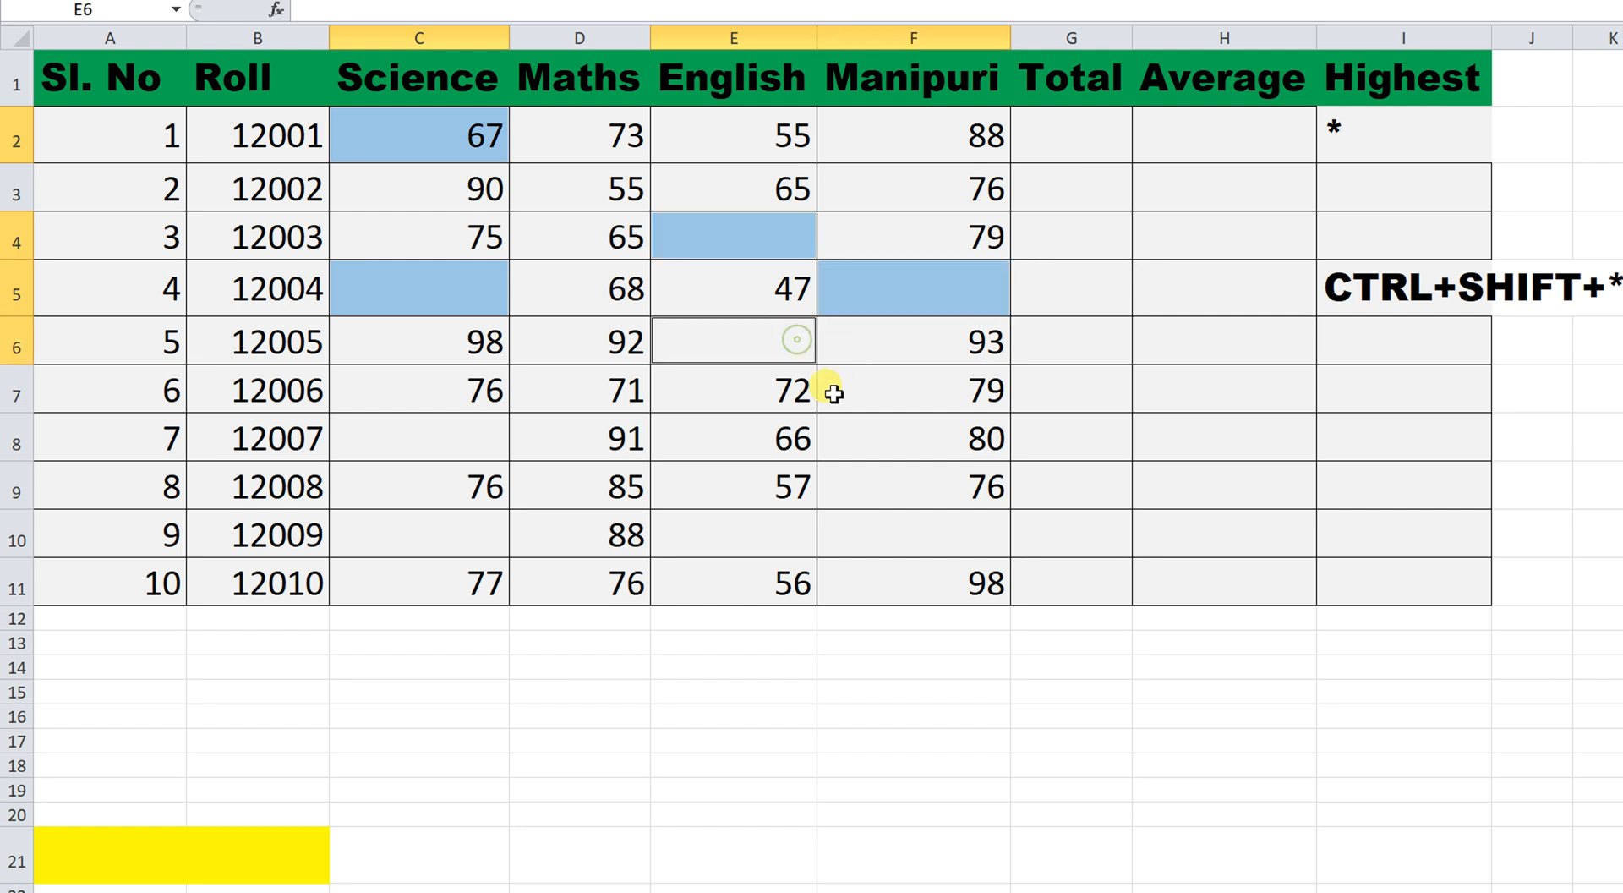
pyautogui.keyDown('ctrl'); pyautogui.click(942, 540); pyautogui.keyUp('ctrl')
pyautogui.keyDown('ctrl'); pyautogui.click(765, 545); pyautogui.keyUp('ctrl')
pyautogui.keyDown('ctrl'); pyautogui.click(469, 537); pyautogui.keyUp('ctrl')
pyautogui.keyDown('ctrl'); pyautogui.click(478, 442); pyautogui.keyUp('ctrl')
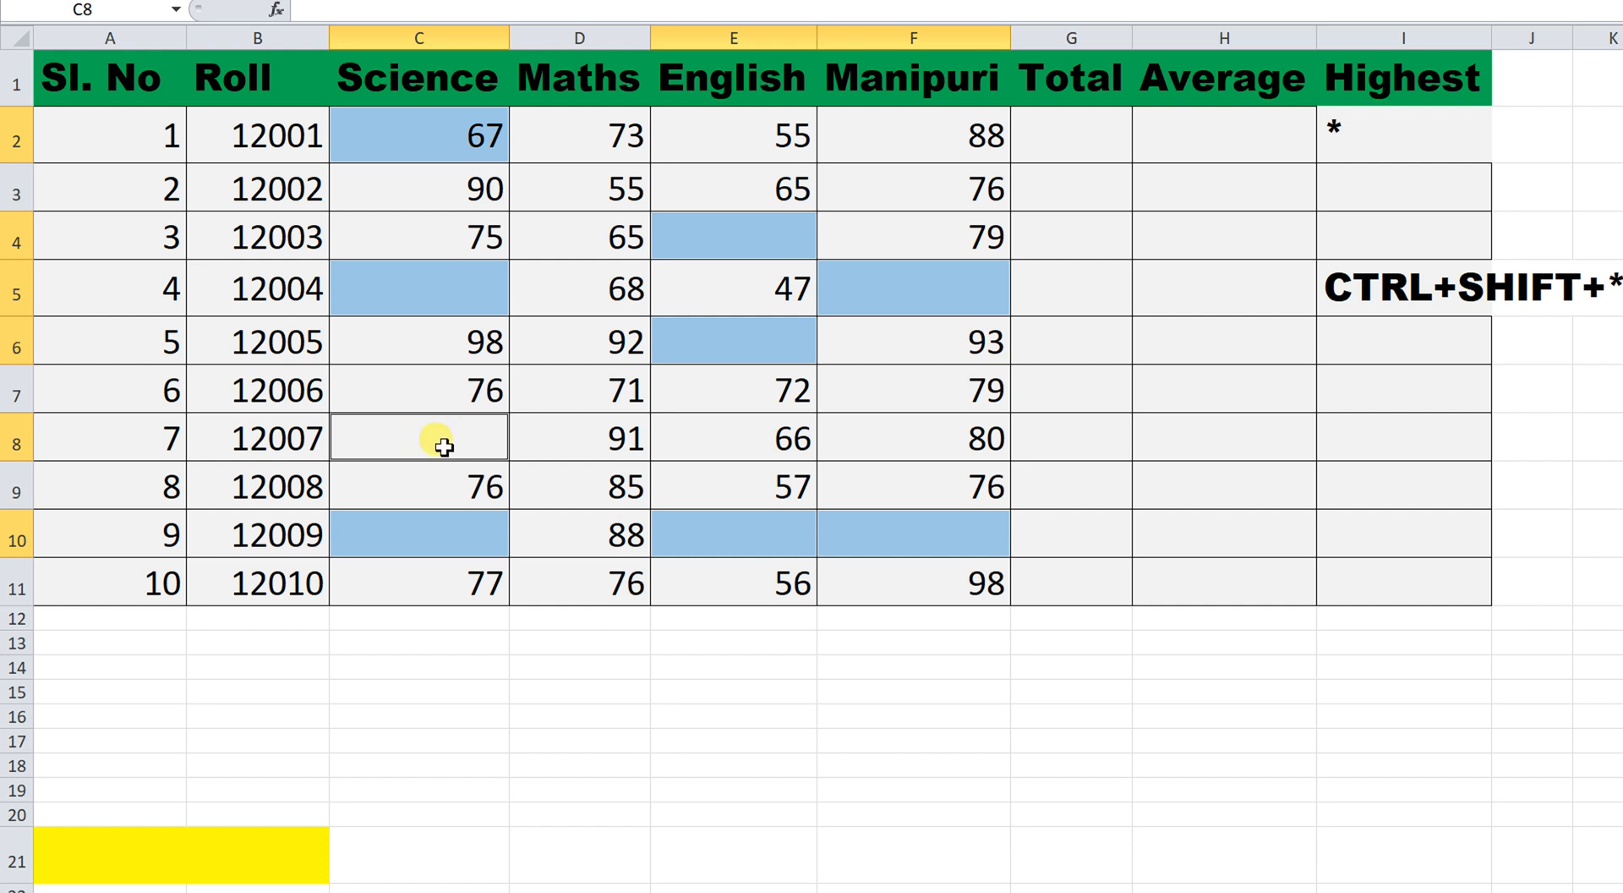
# Fill 67 into every selected blank mark cell at once with Ctrl+Enter.
pyautogui.write('67')
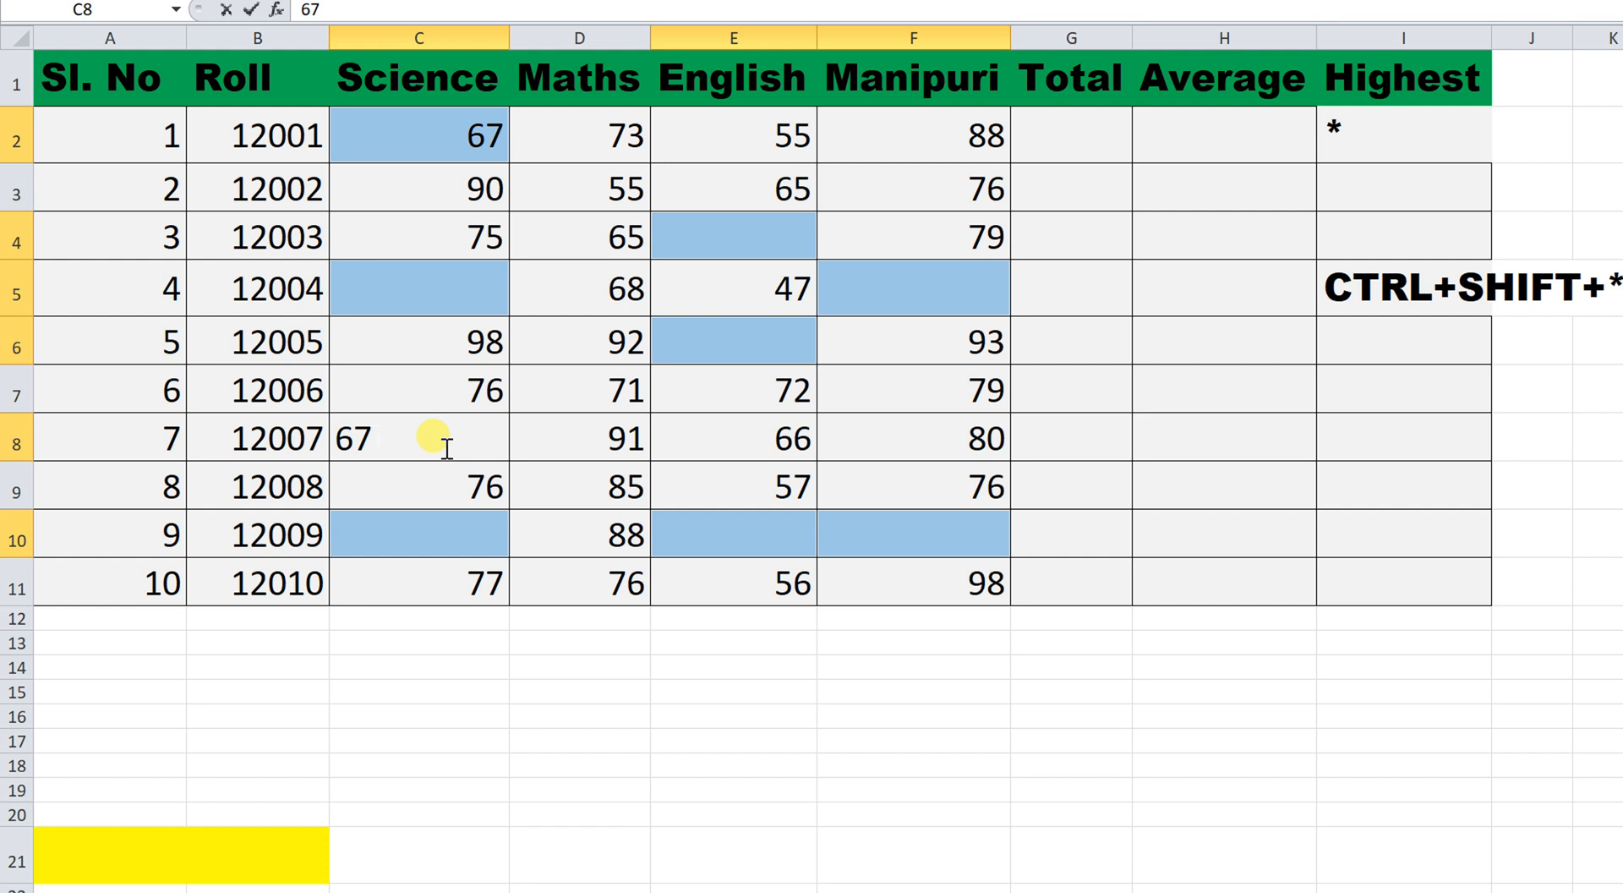
pyautogui.hotkey('ctrl', 'Return')
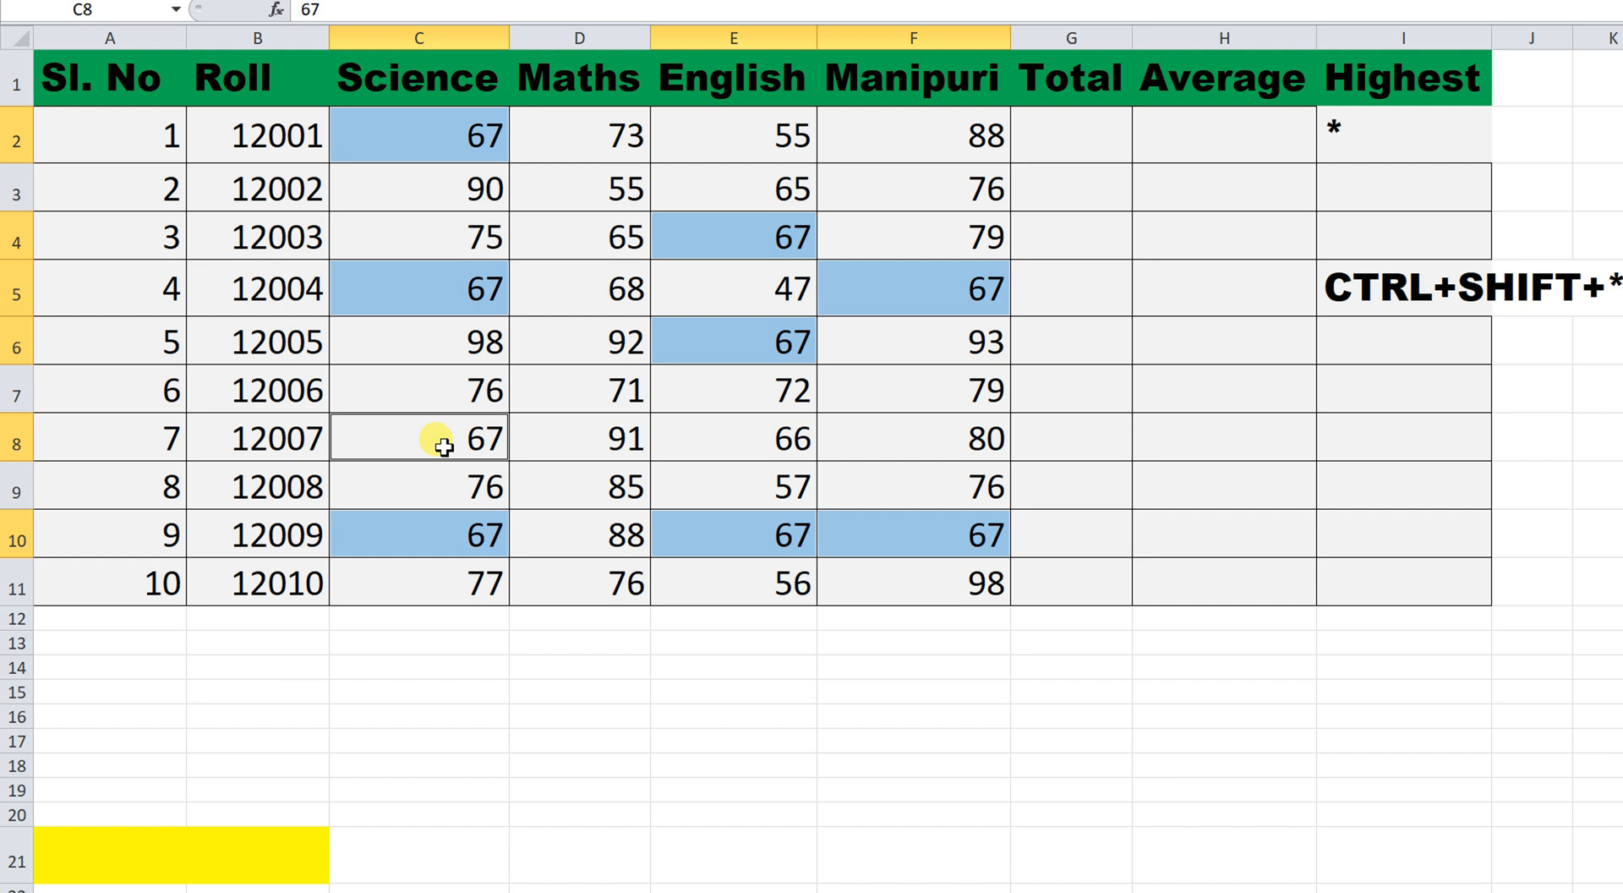
pyautogui.click(630, 689)
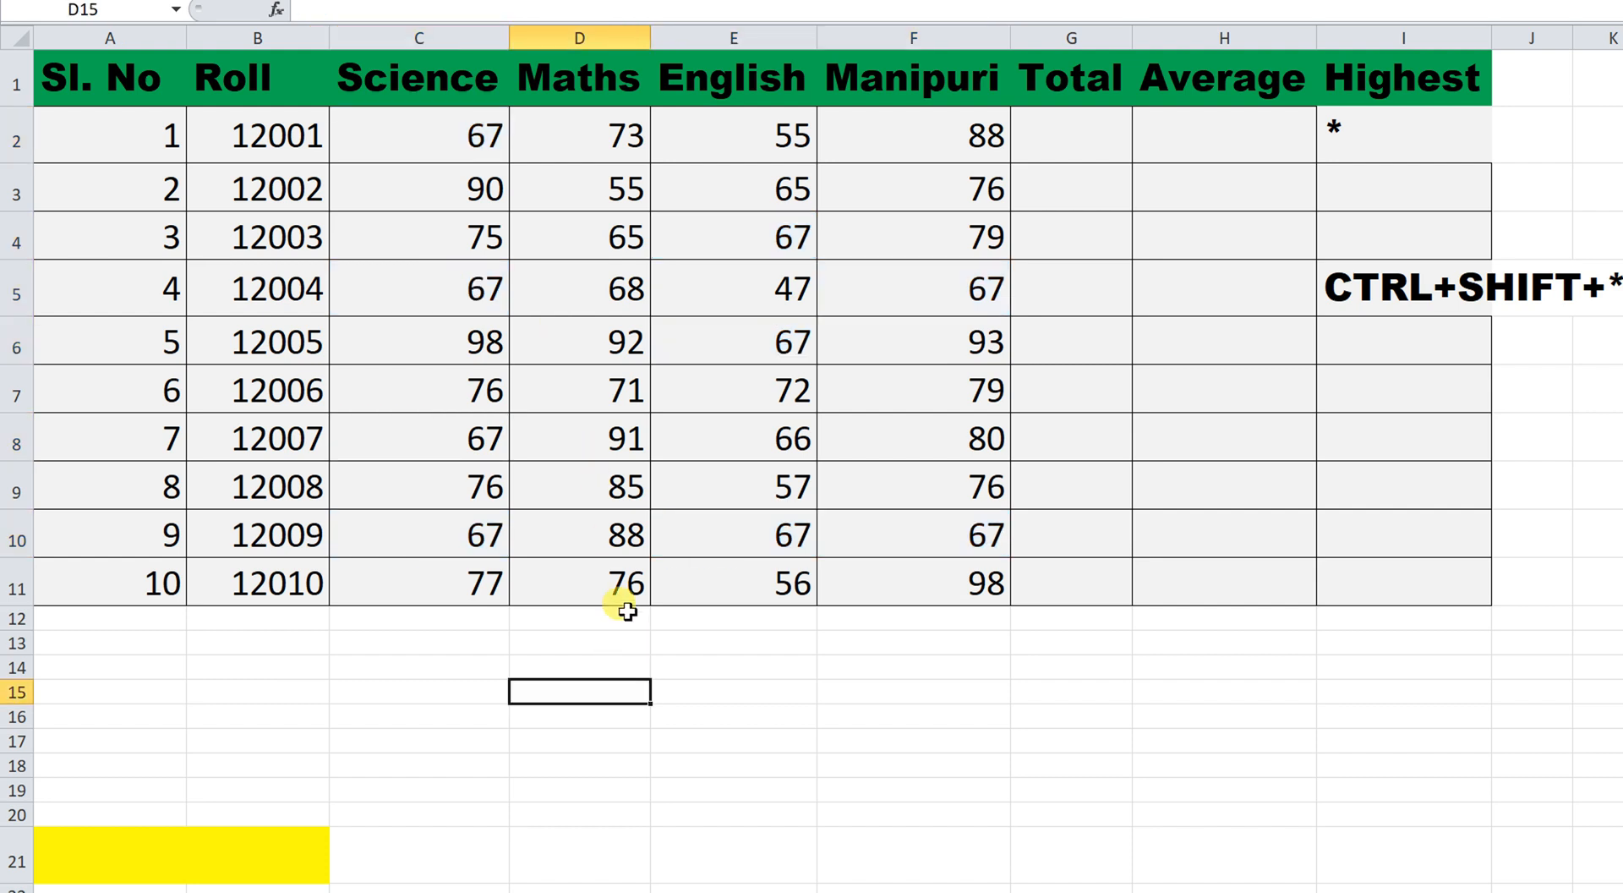
pyautogui.scroll(-3, 623, 620)
pyautogui.scroll(1, 409, 493)
pyautogui.scroll(3, 373, 254)
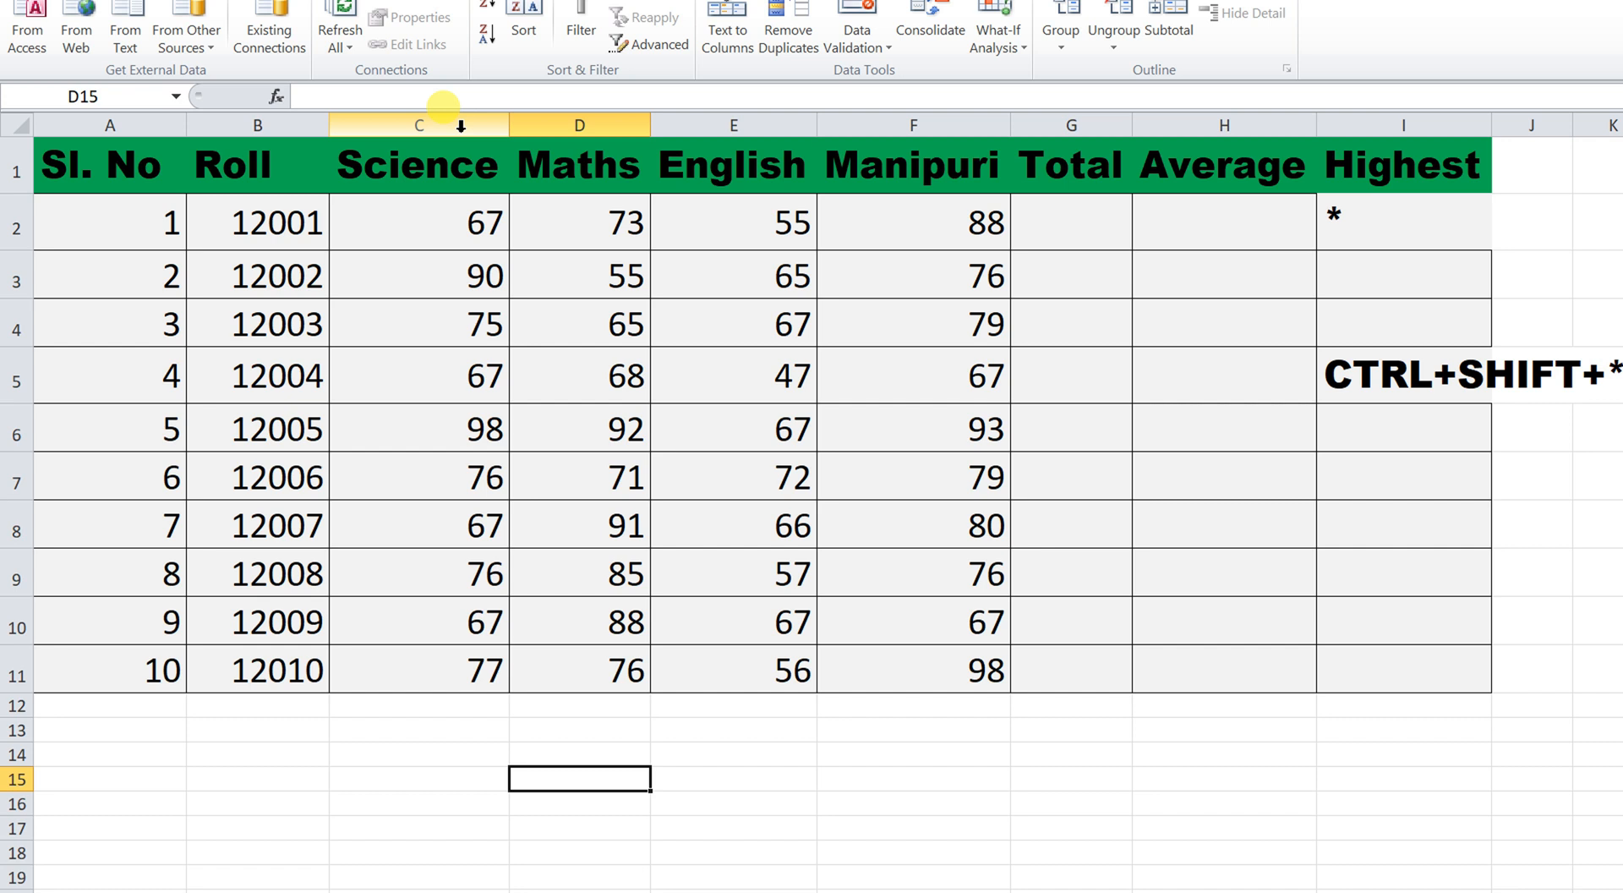
pyautogui.click(456, 224)
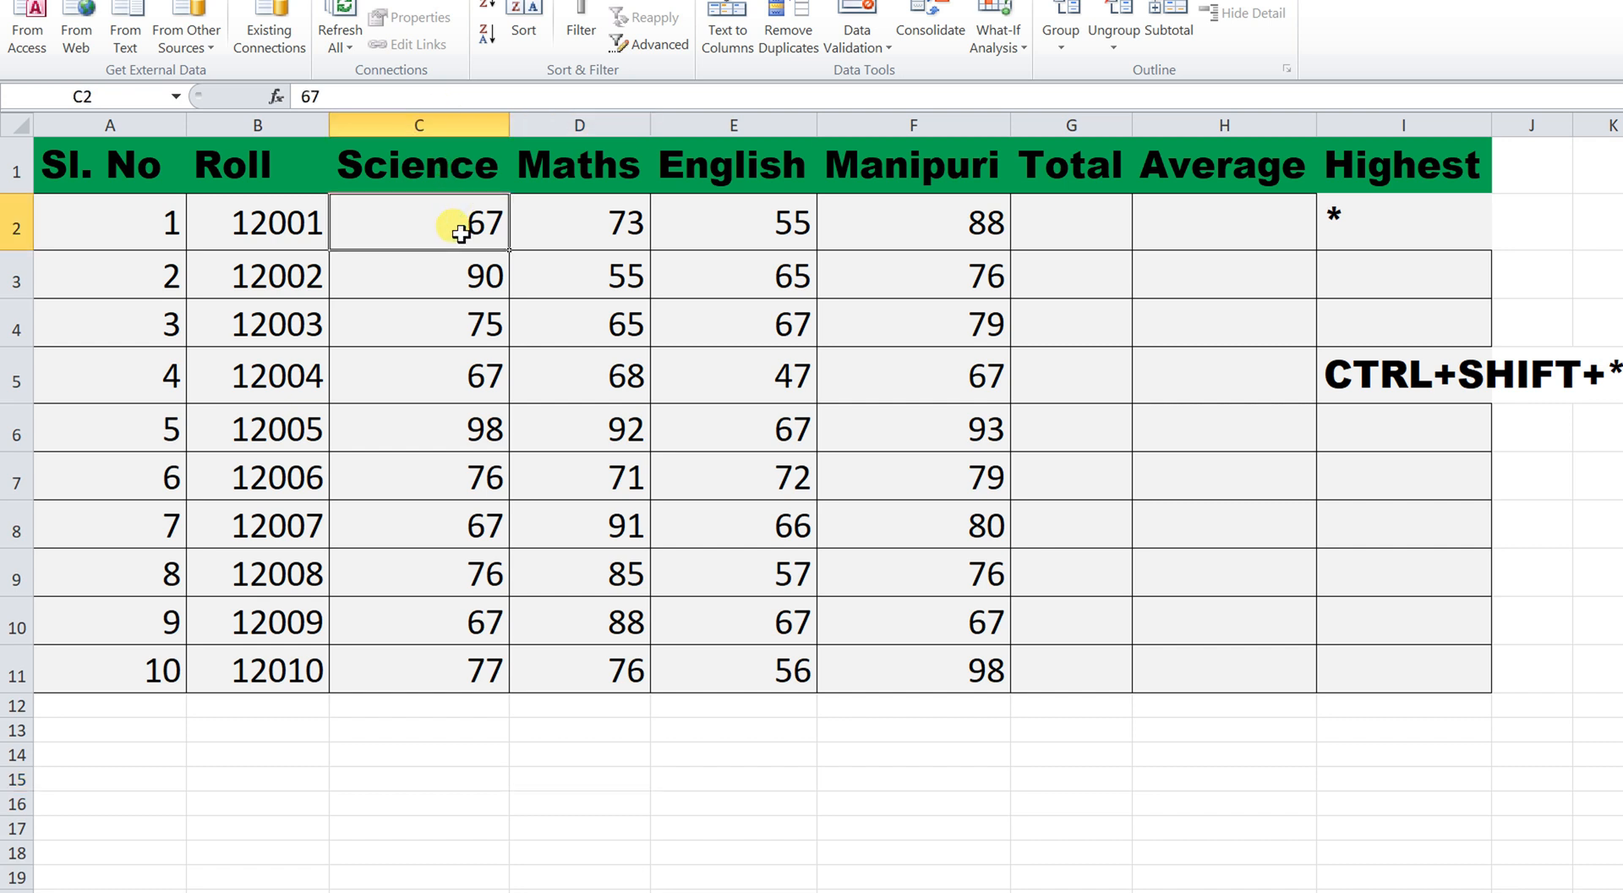
pyautogui.scroll(-1, 460, 233)
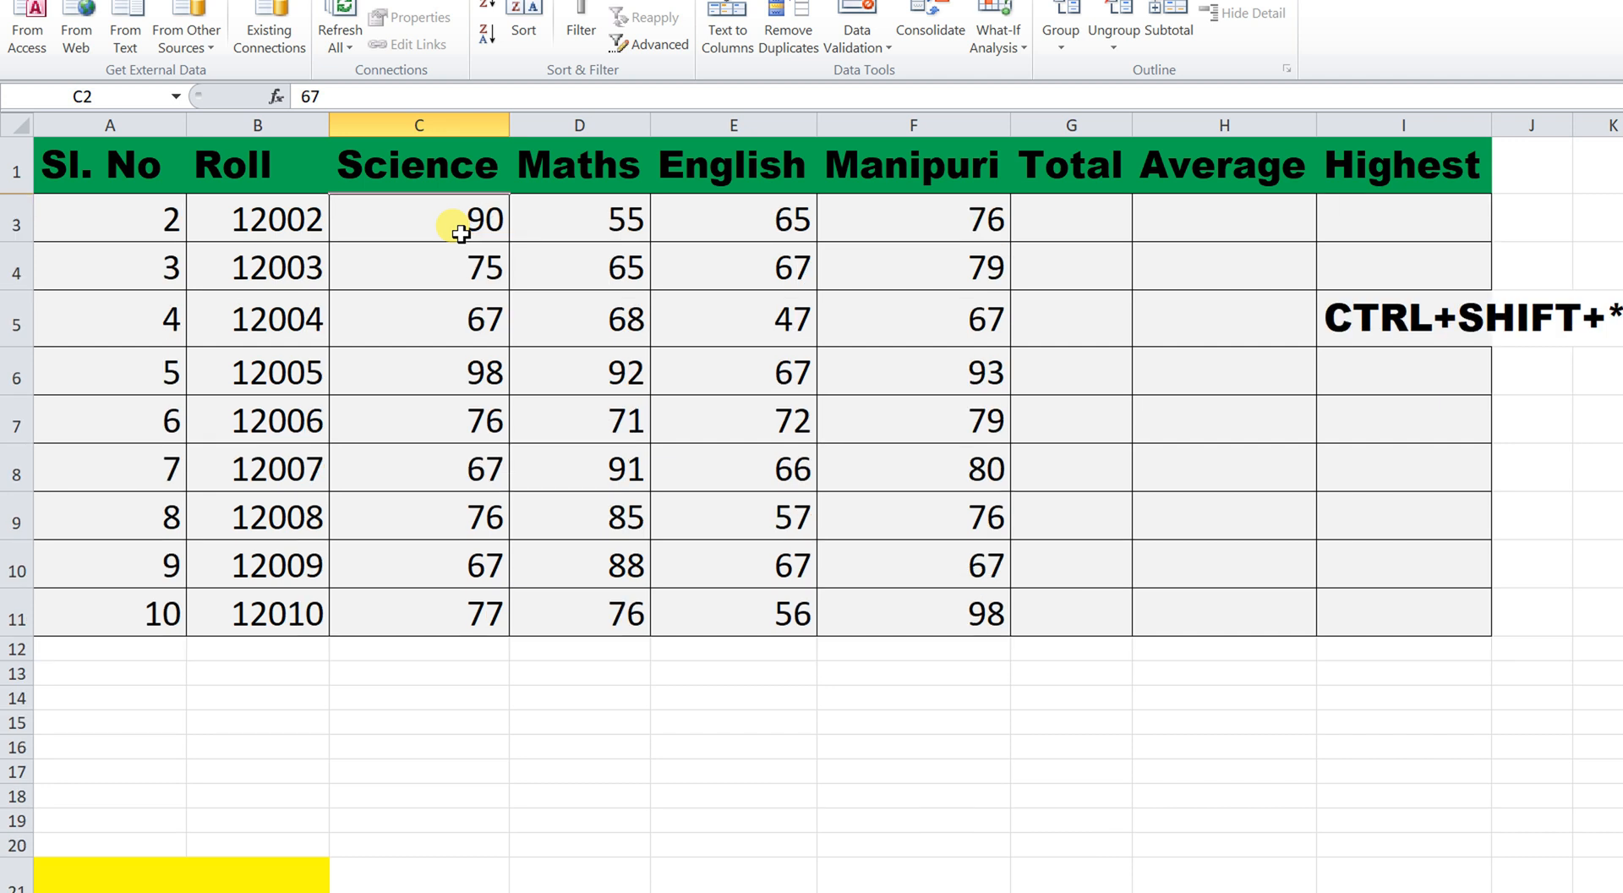
pyautogui.scroll(1, 460, 234)
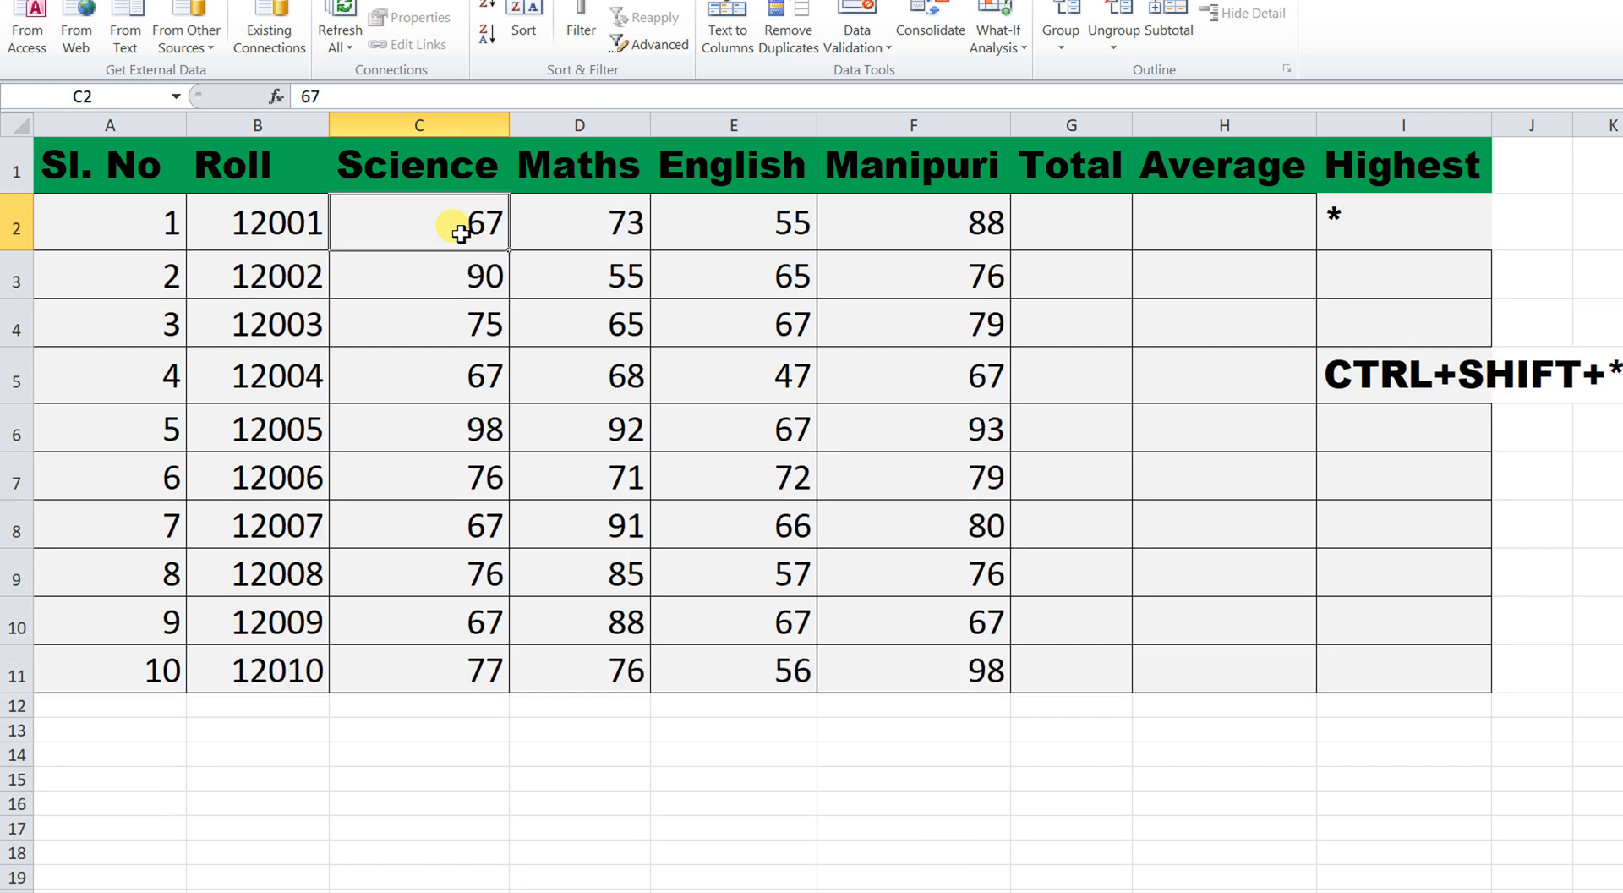
pyautogui.hscroll(1, 460, 233)
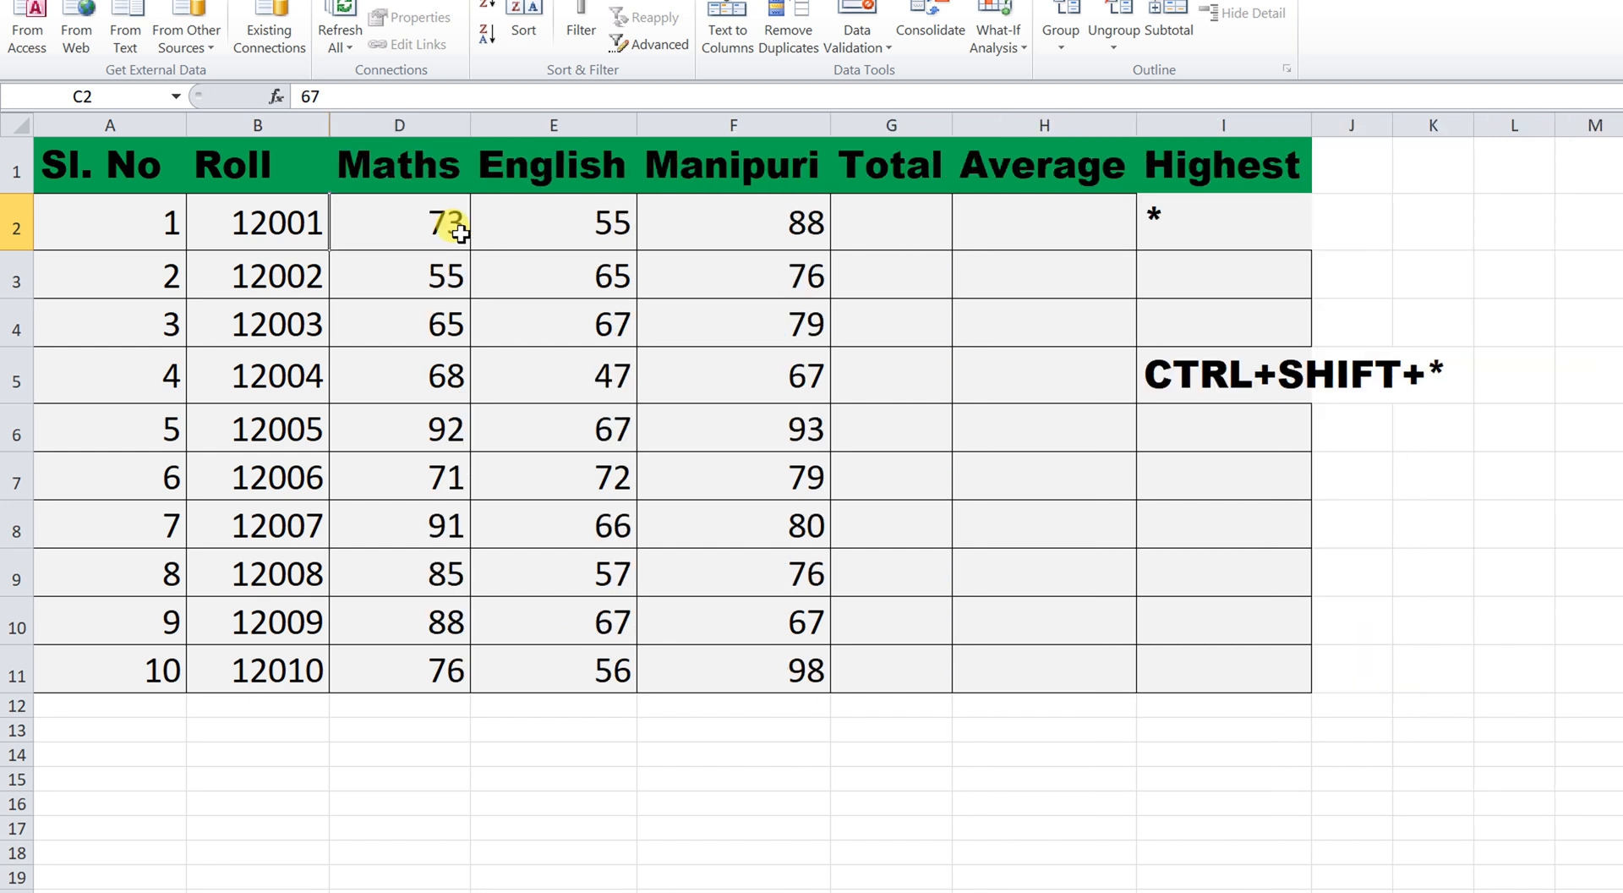
pyautogui.hscroll(-1, 460, 233)
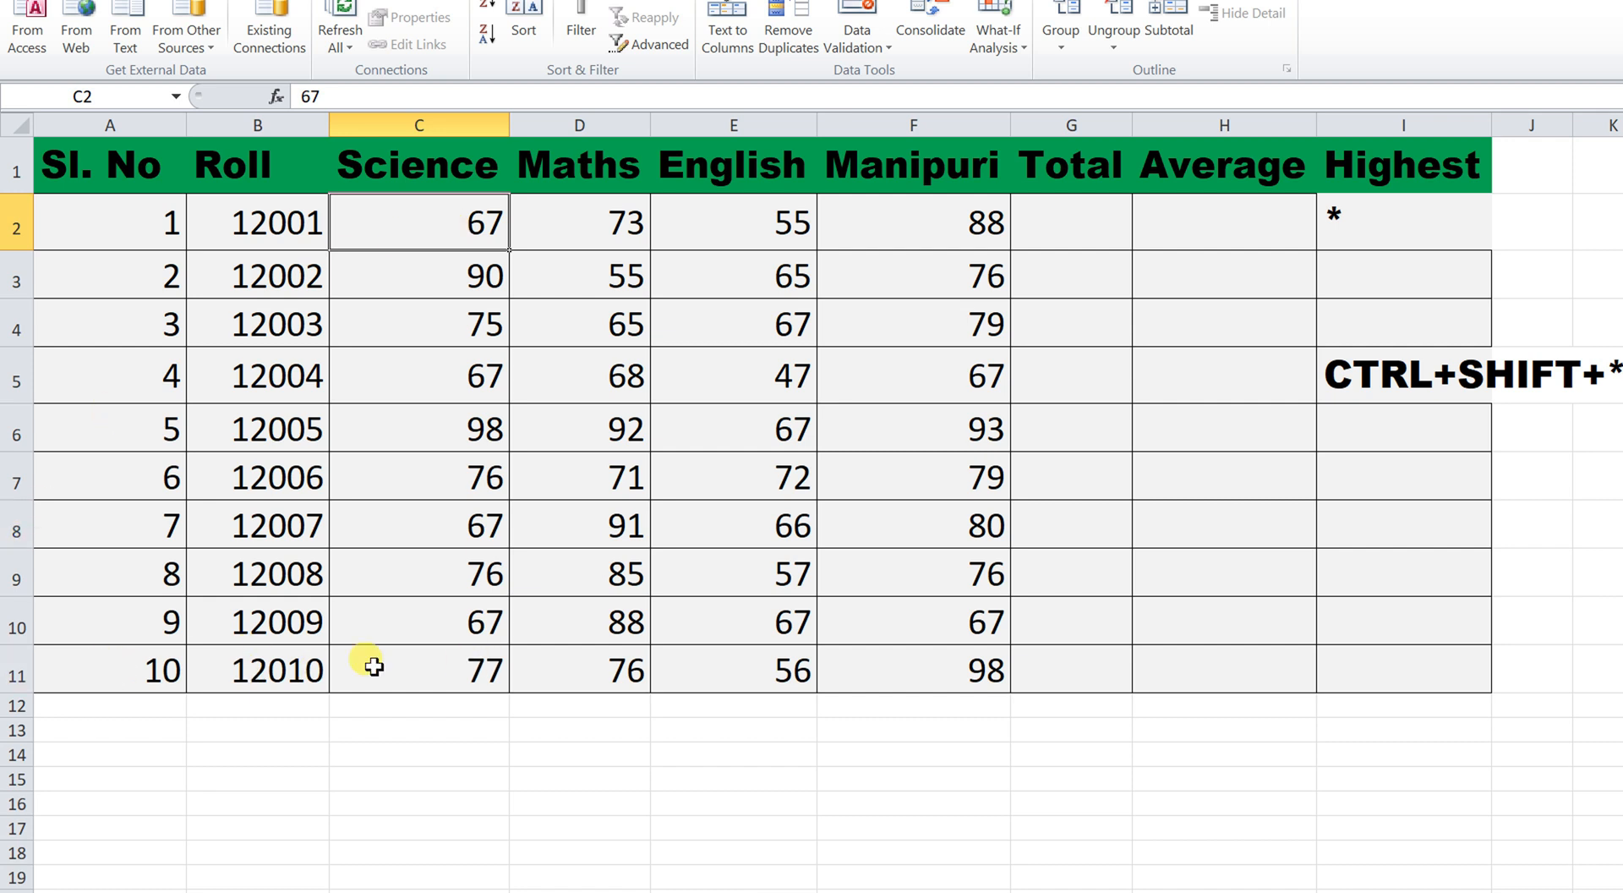
pyautogui.click(111, 670)
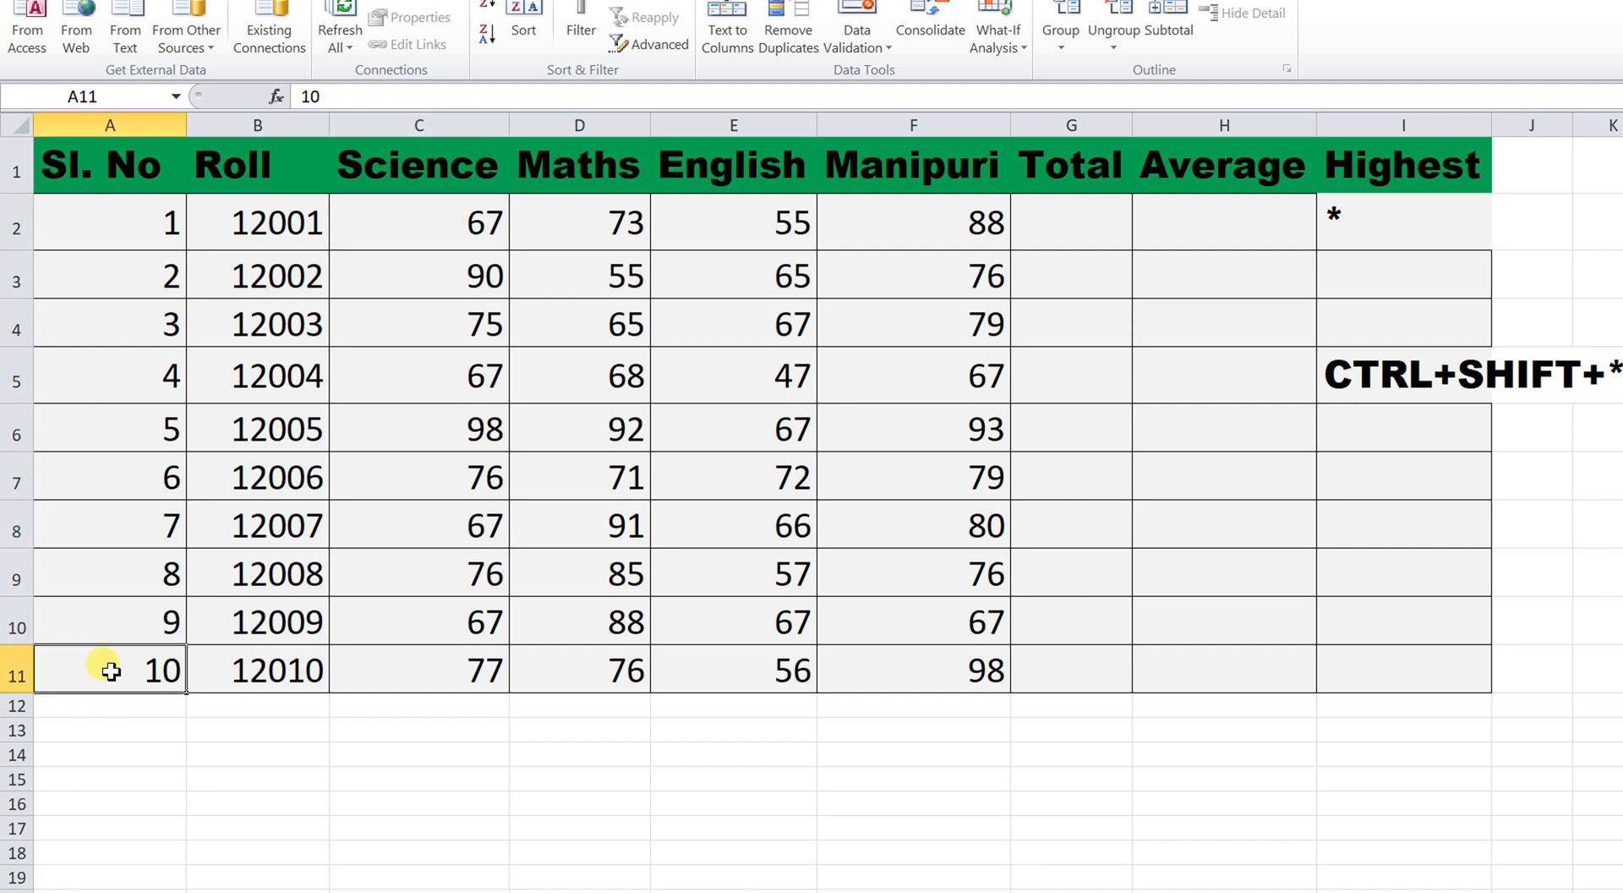
pyautogui.hotkey('ctrl', '9')
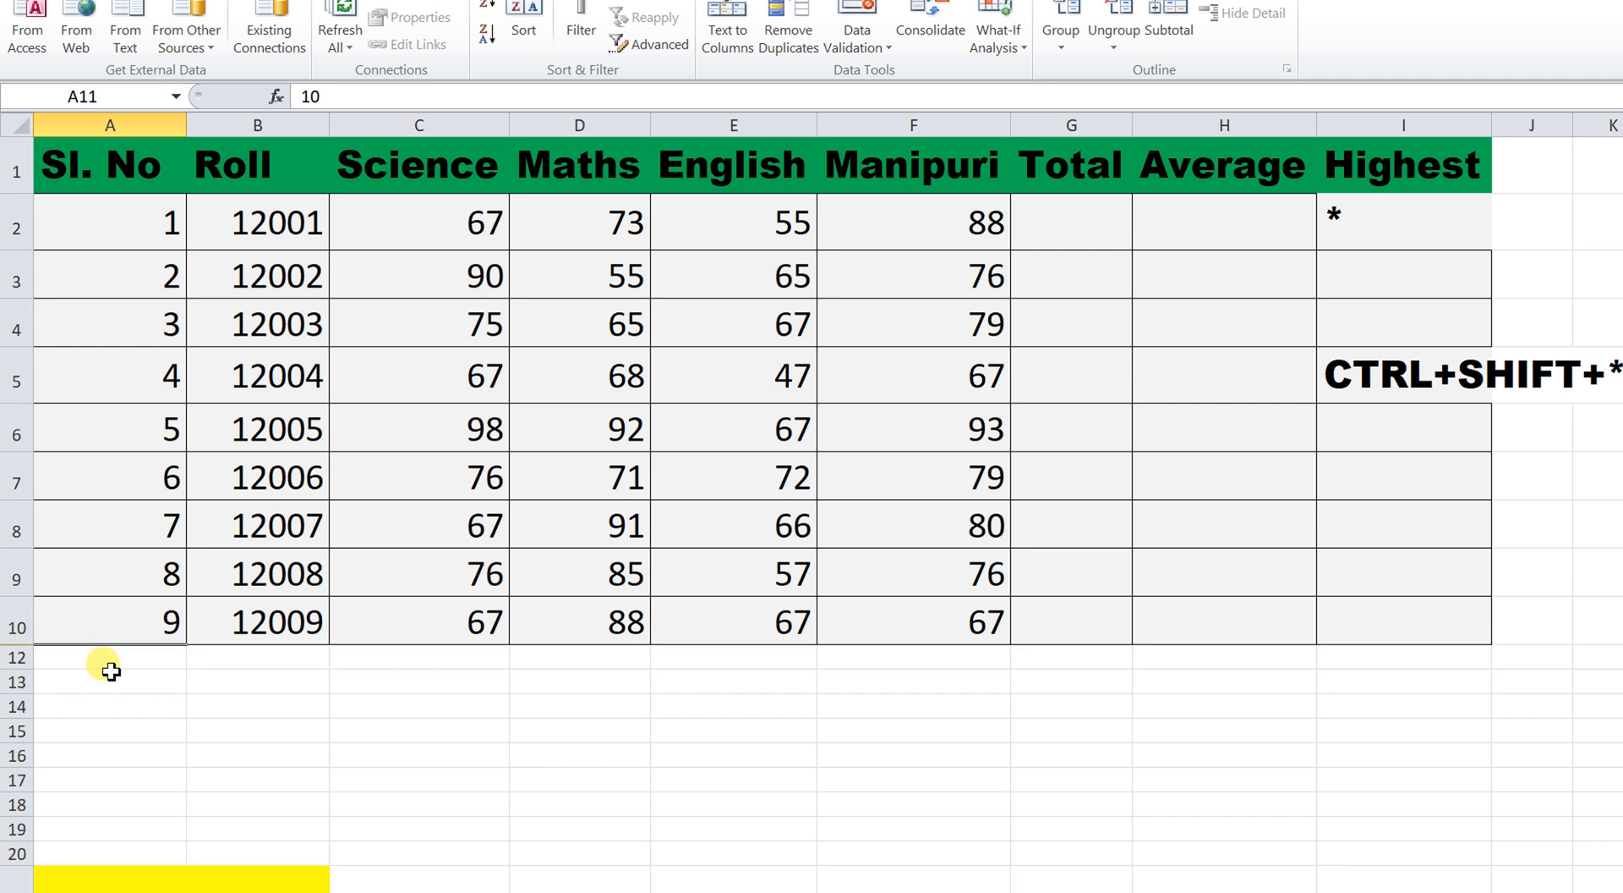
pyautogui.hotkey('ctrl', 'shift', '9')
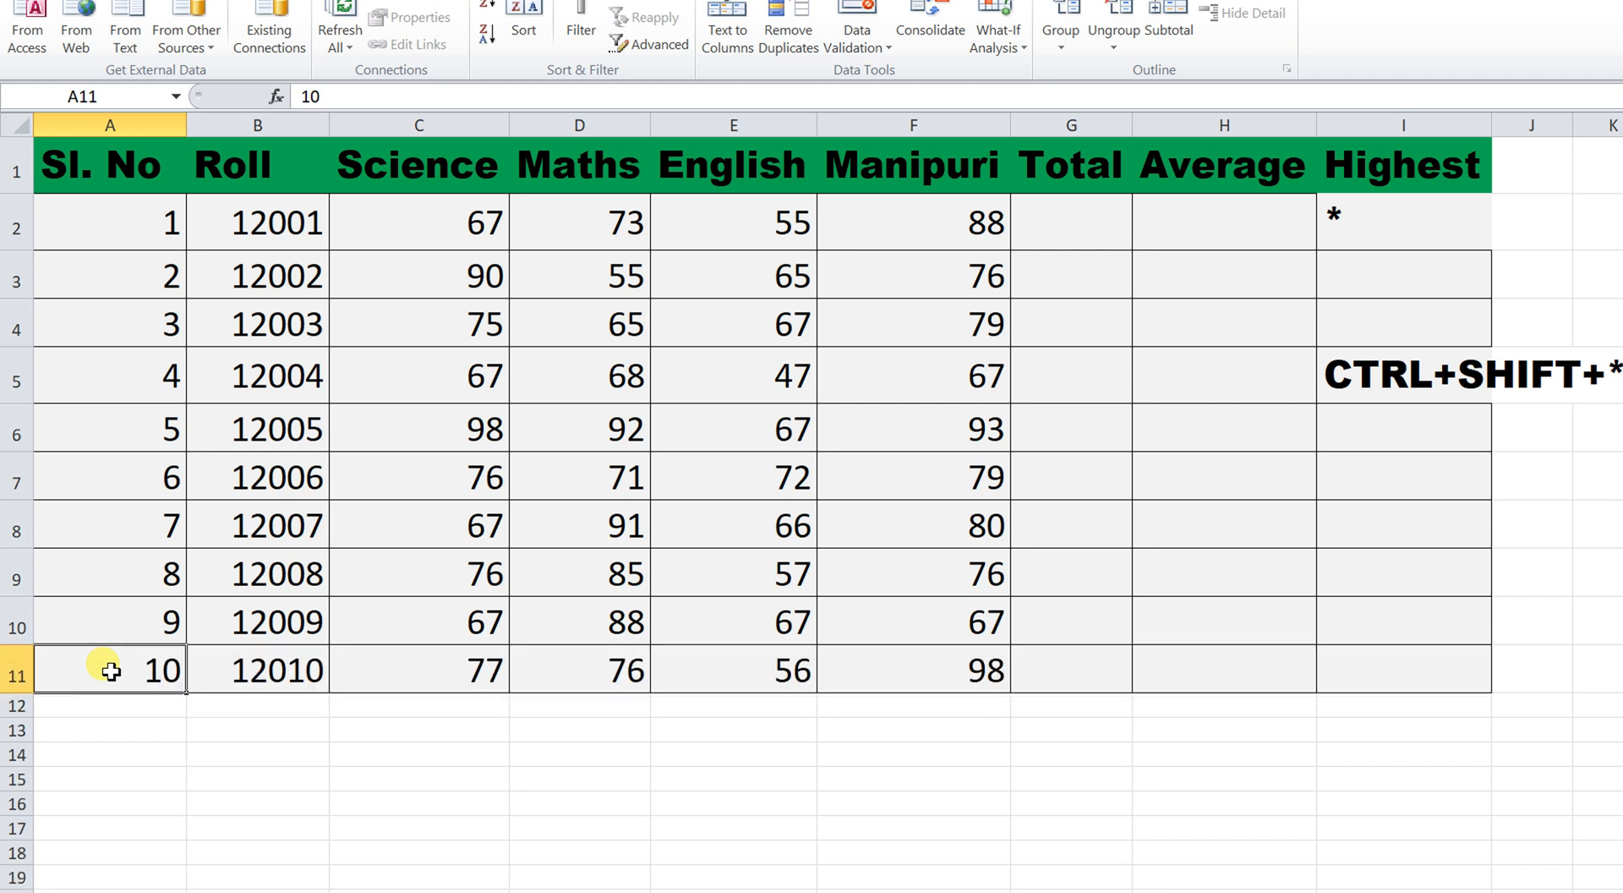
pyautogui.hotkey('ctrl', '9')
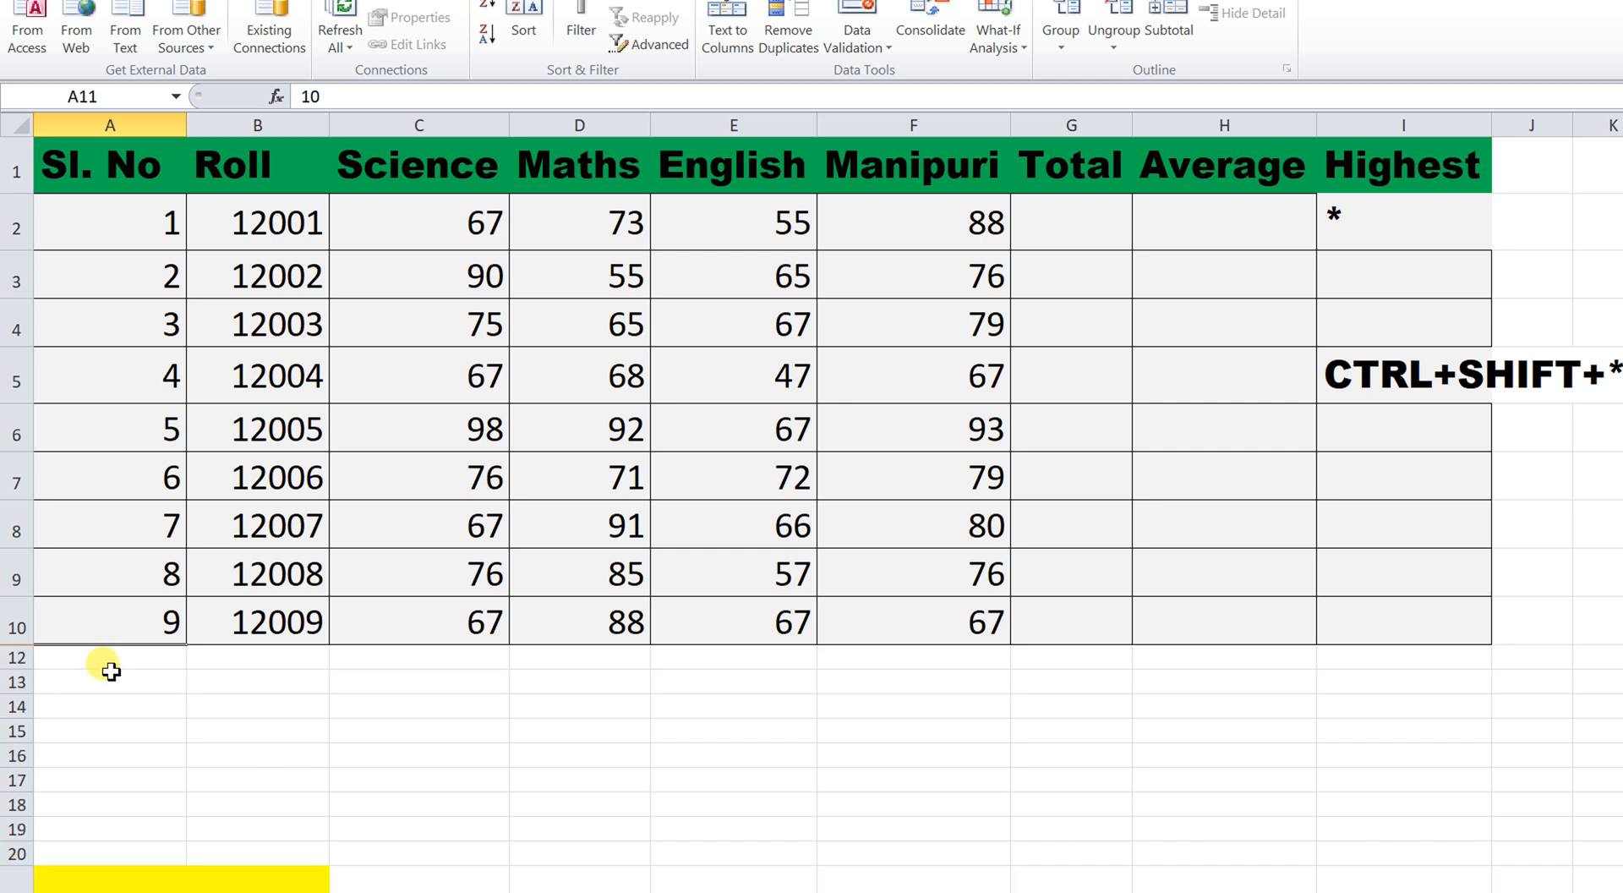
pyautogui.hotkey('ctrl', 'shift', '9')
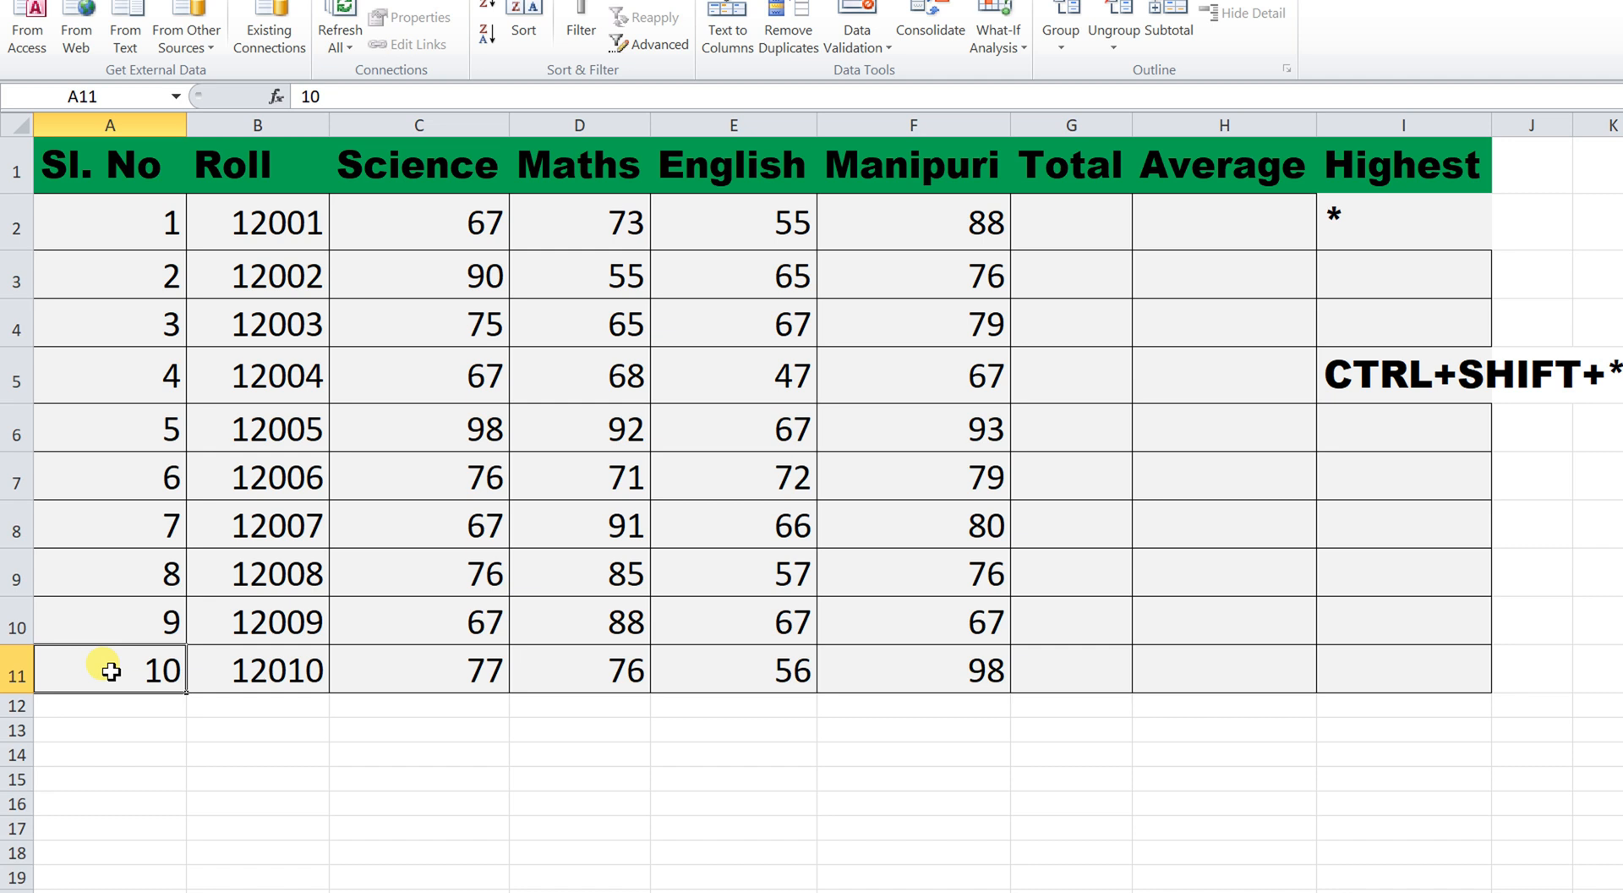
# Select the CTRL+SHIFT+* note in I5 and show the Home tab's formatting commands.
pyautogui.click(1360, 374)
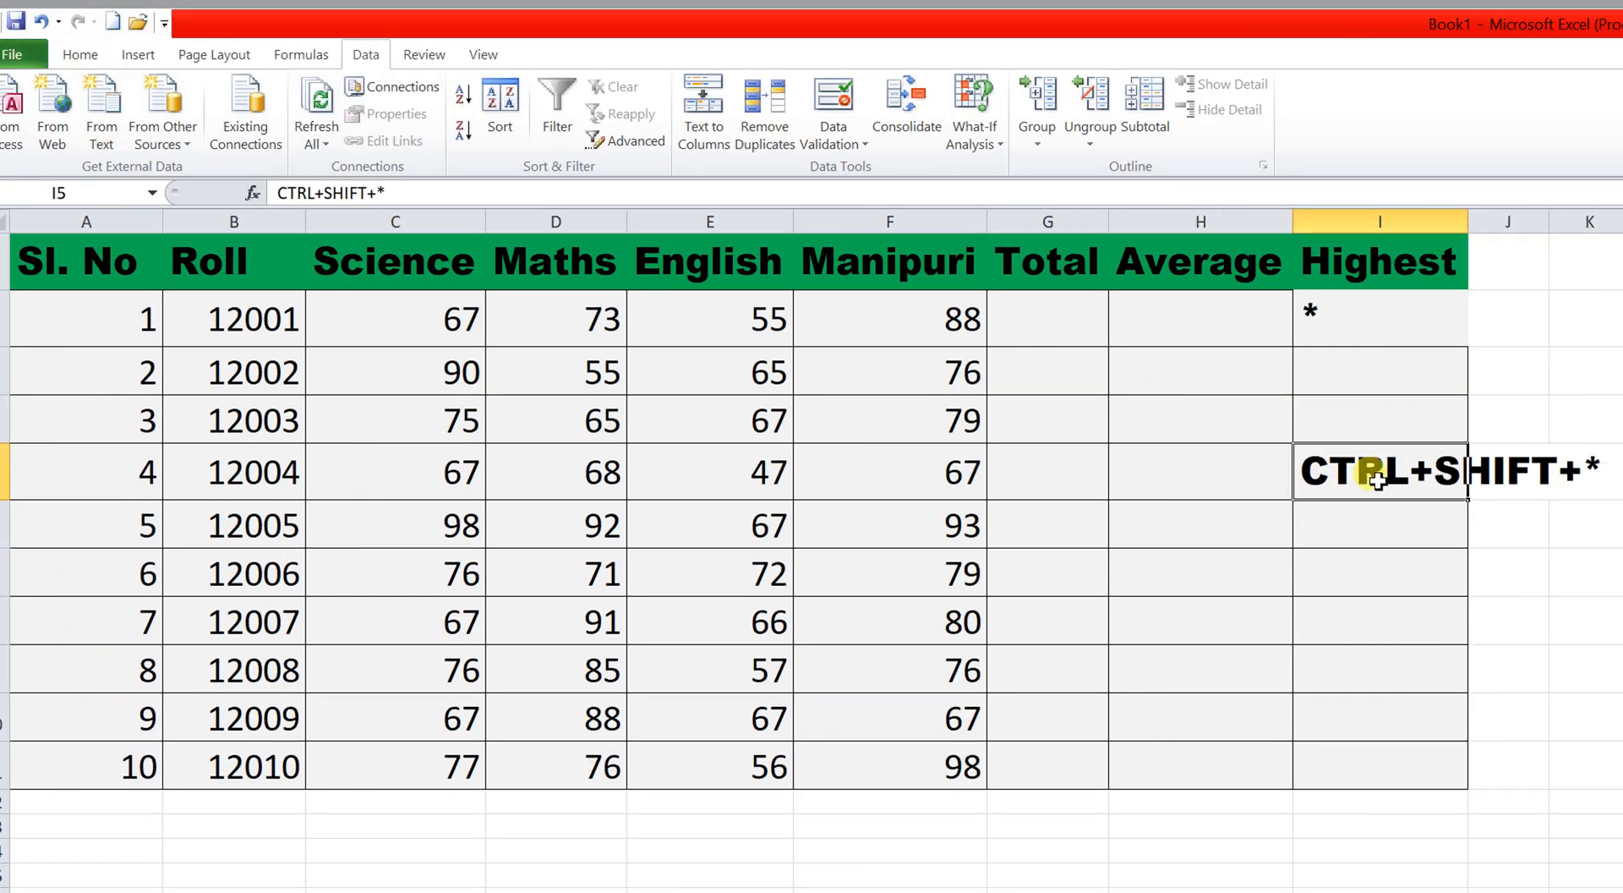
pyautogui.click(82, 55)
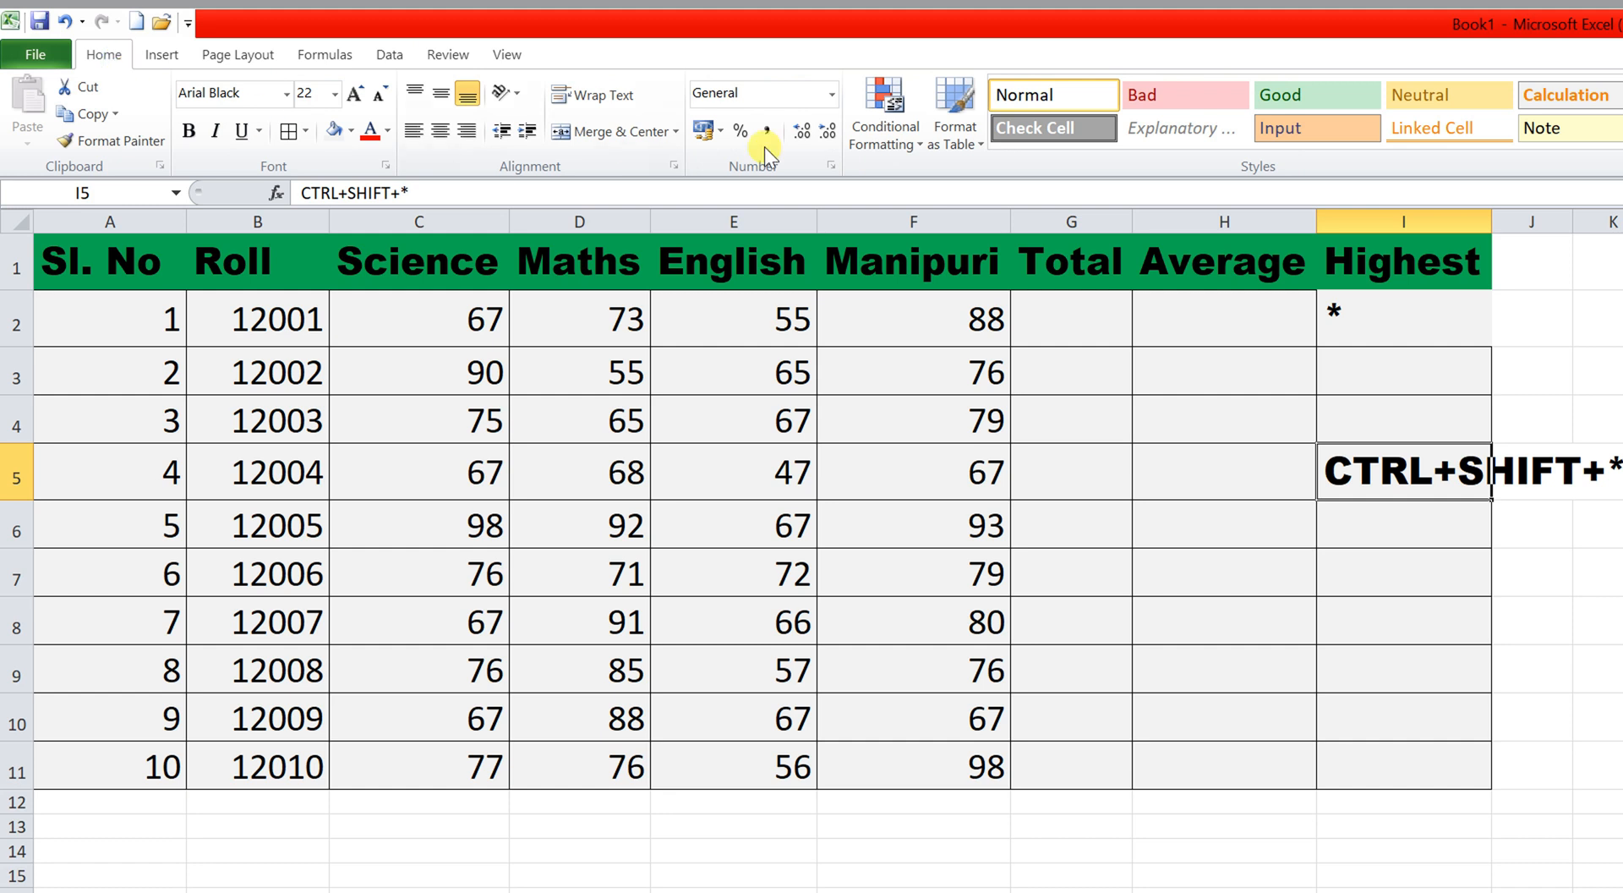
# Give I5 the custom number format ;;; so its note is hidden.
pyautogui.click(833, 97)
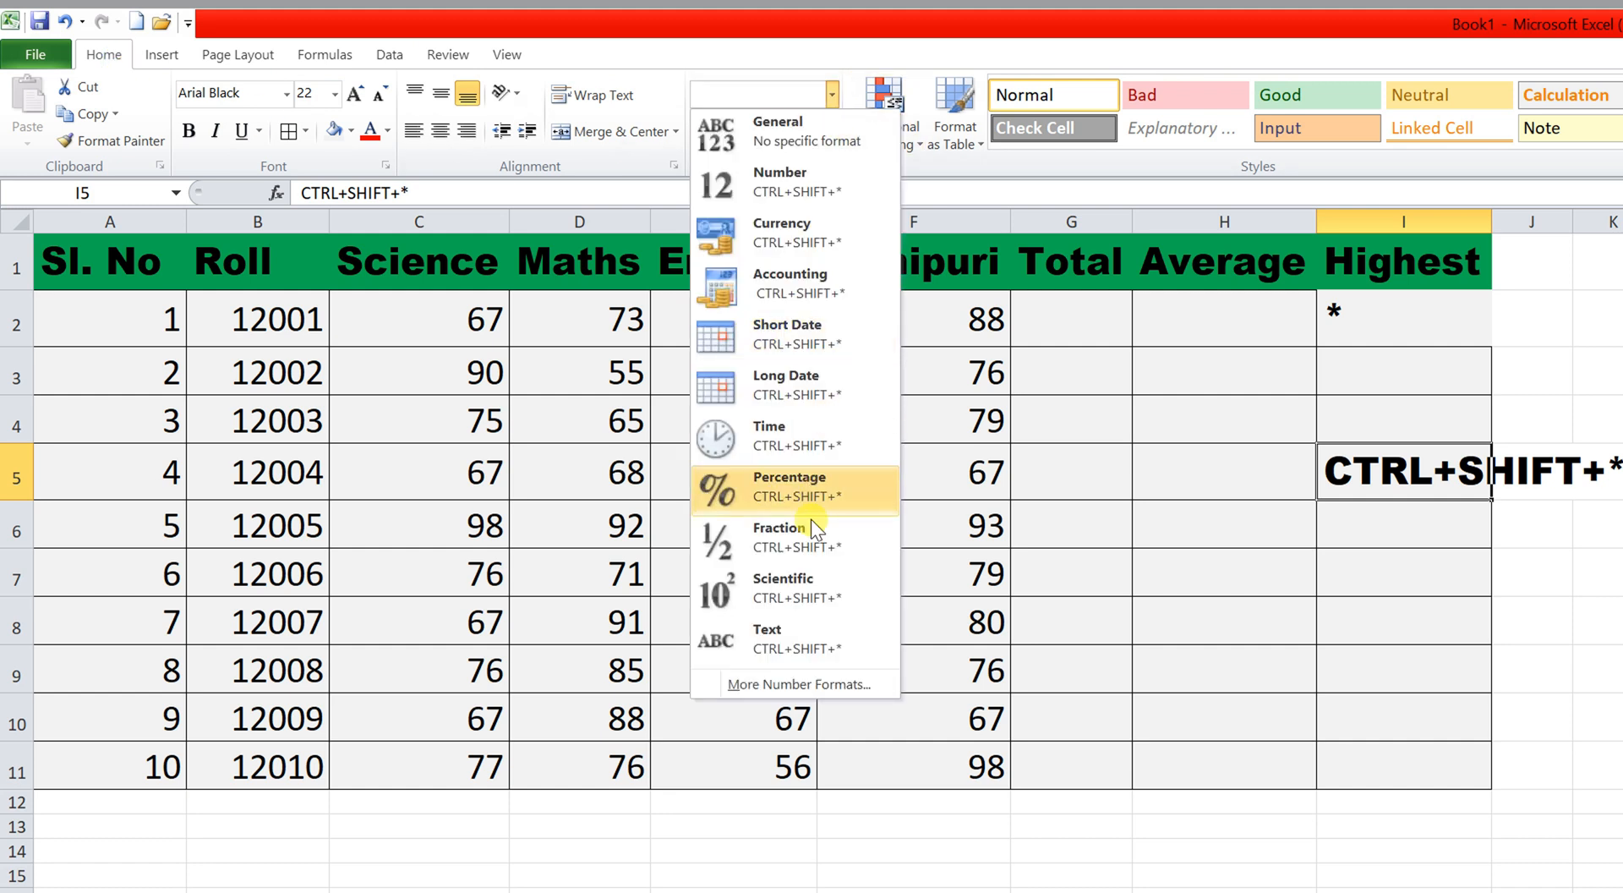
pyautogui.click(791, 685)
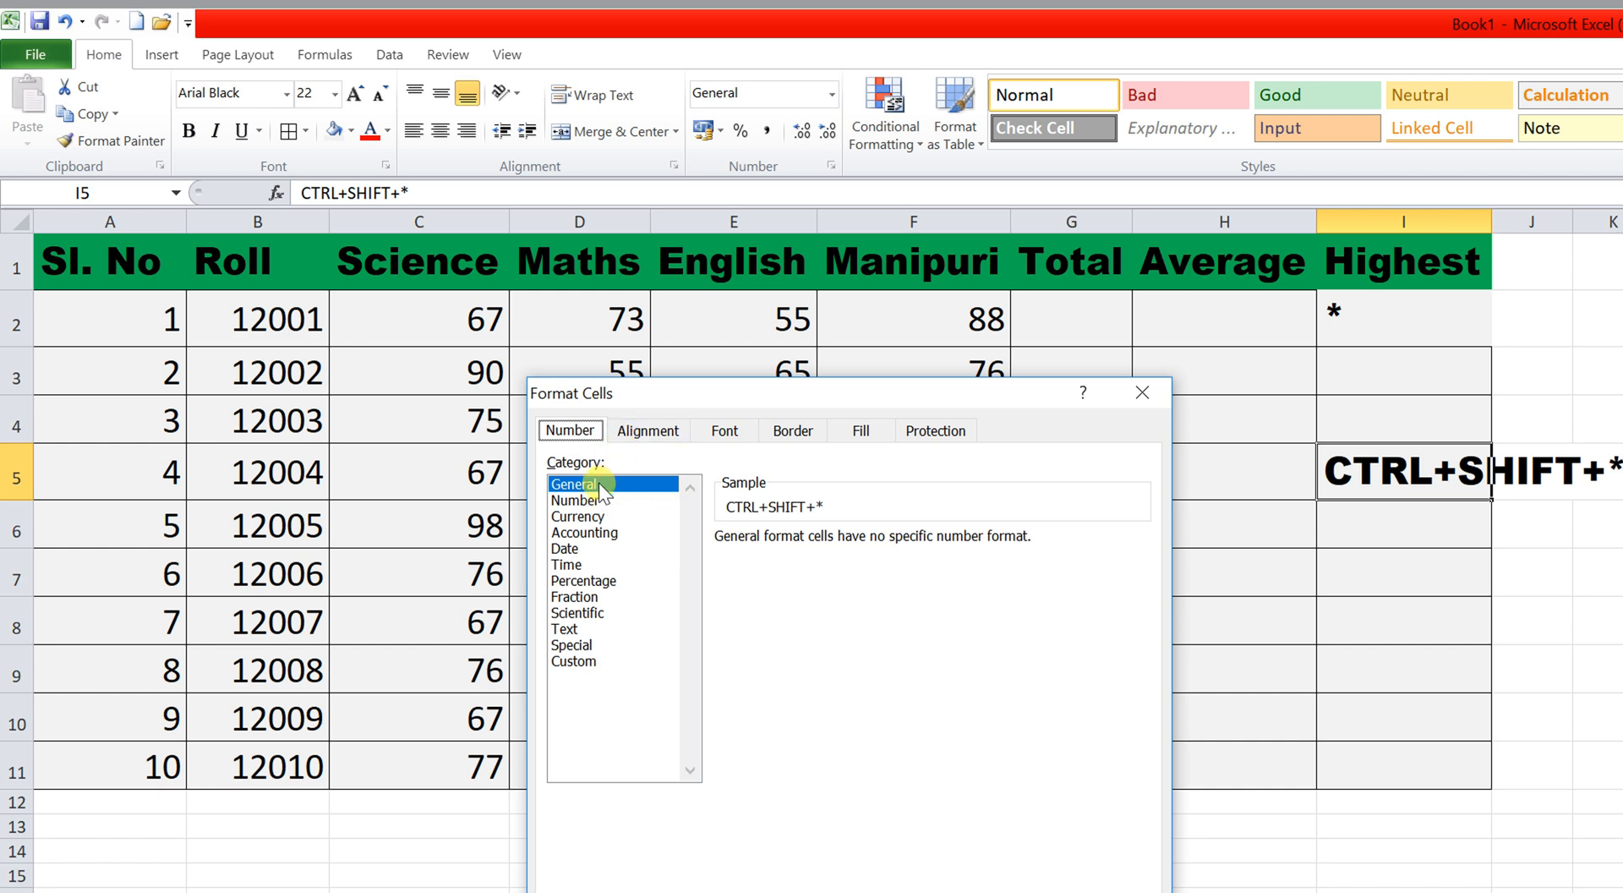
pyautogui.click(592, 658)
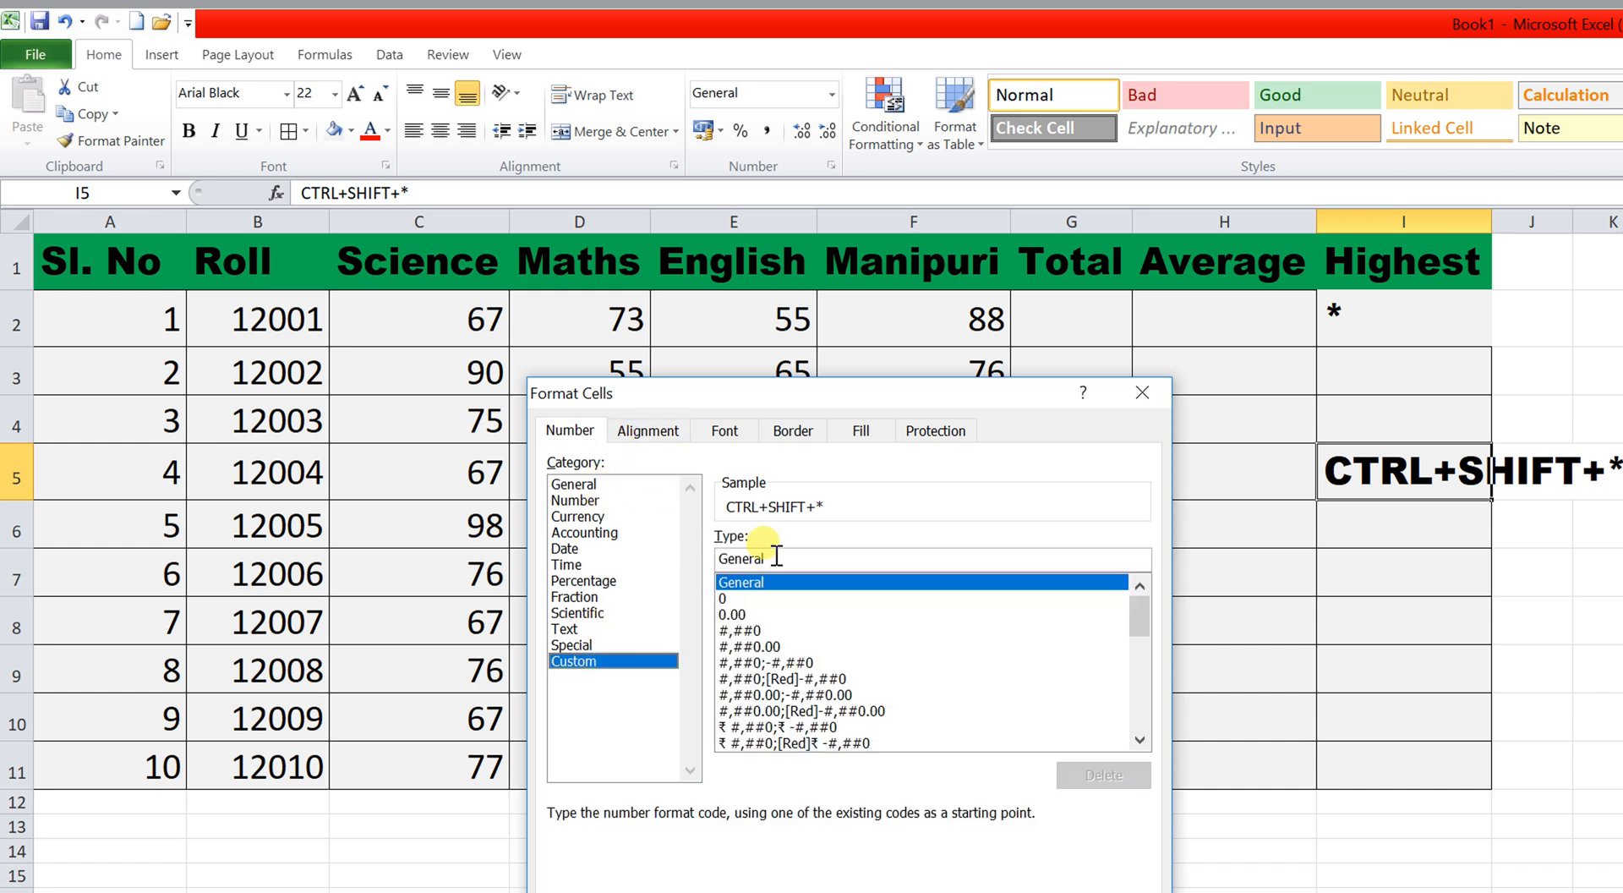
pyautogui.moveTo(776, 556); pyautogui.dragTo(671, 560)
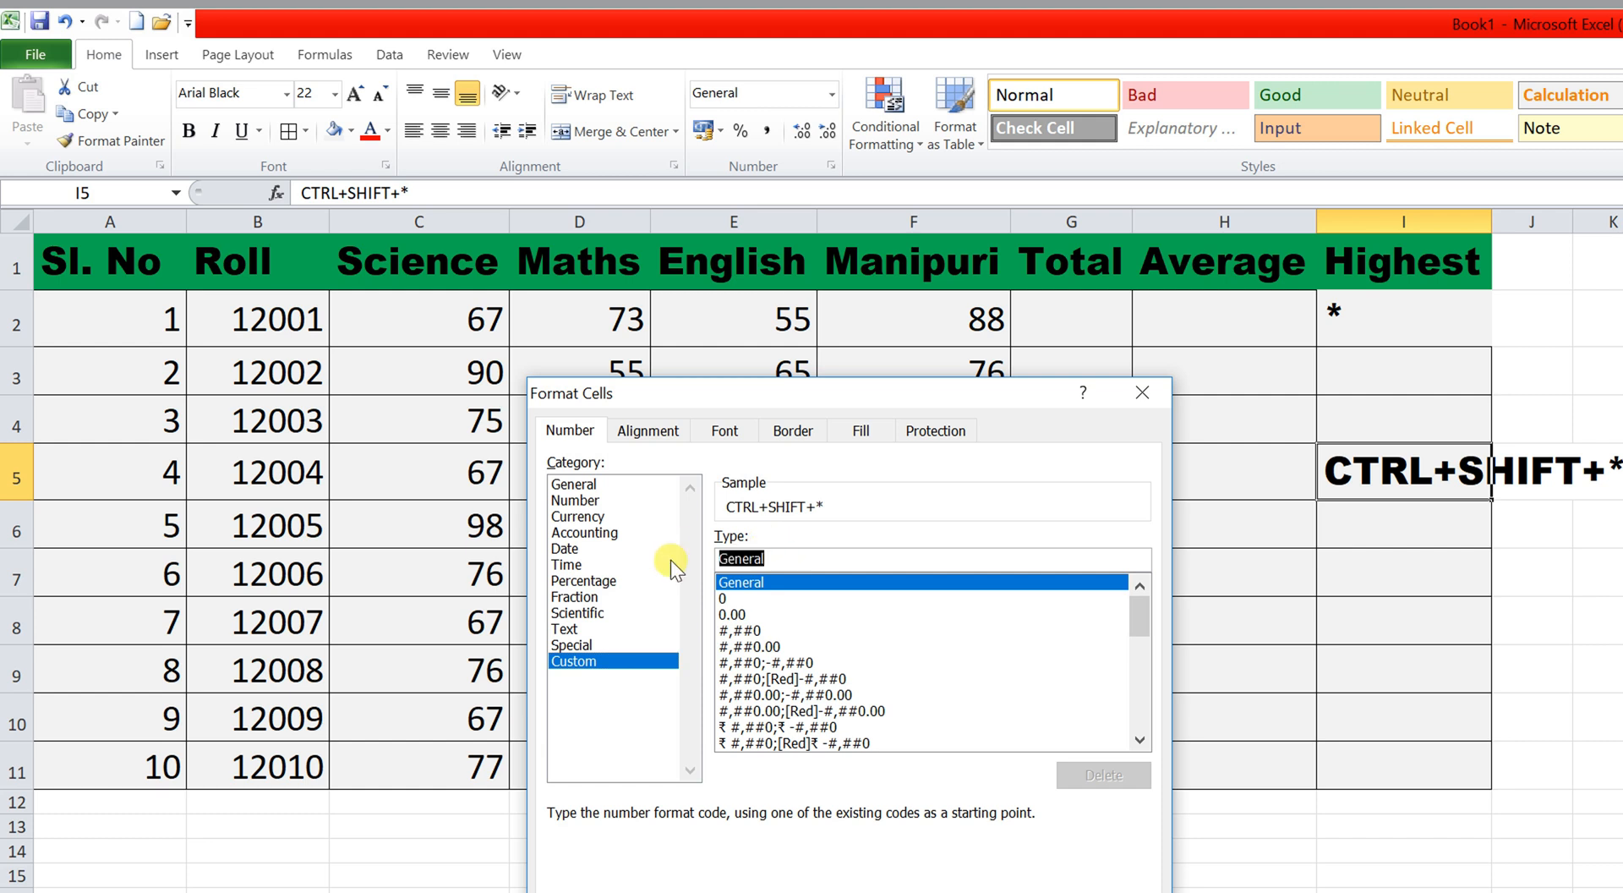
pyautogui.write(';;;')
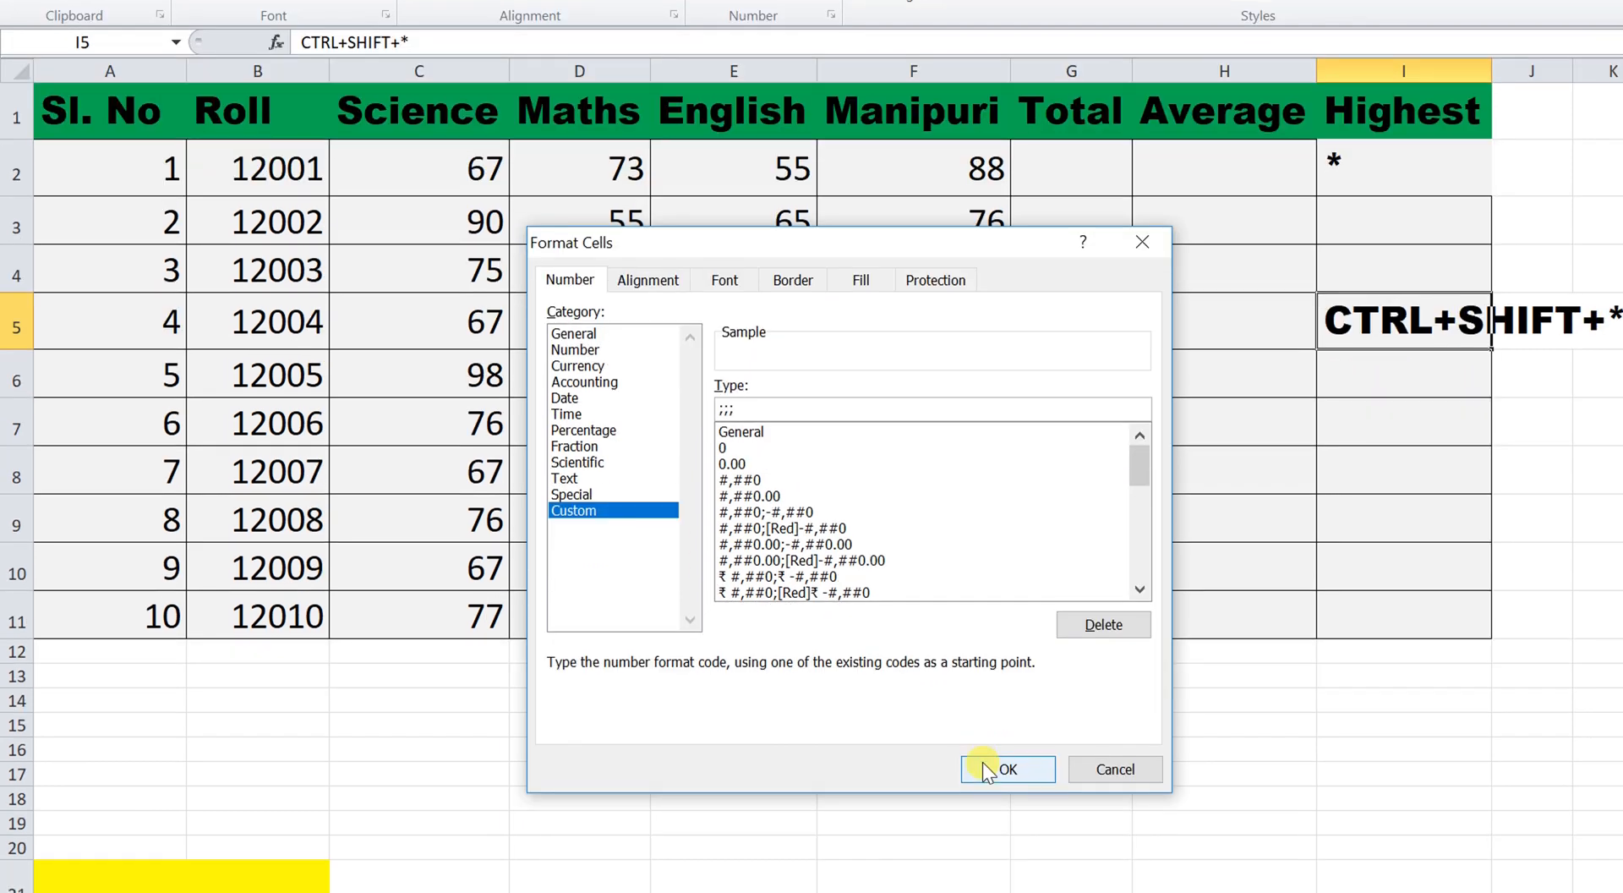
pyautogui.click(983, 765)
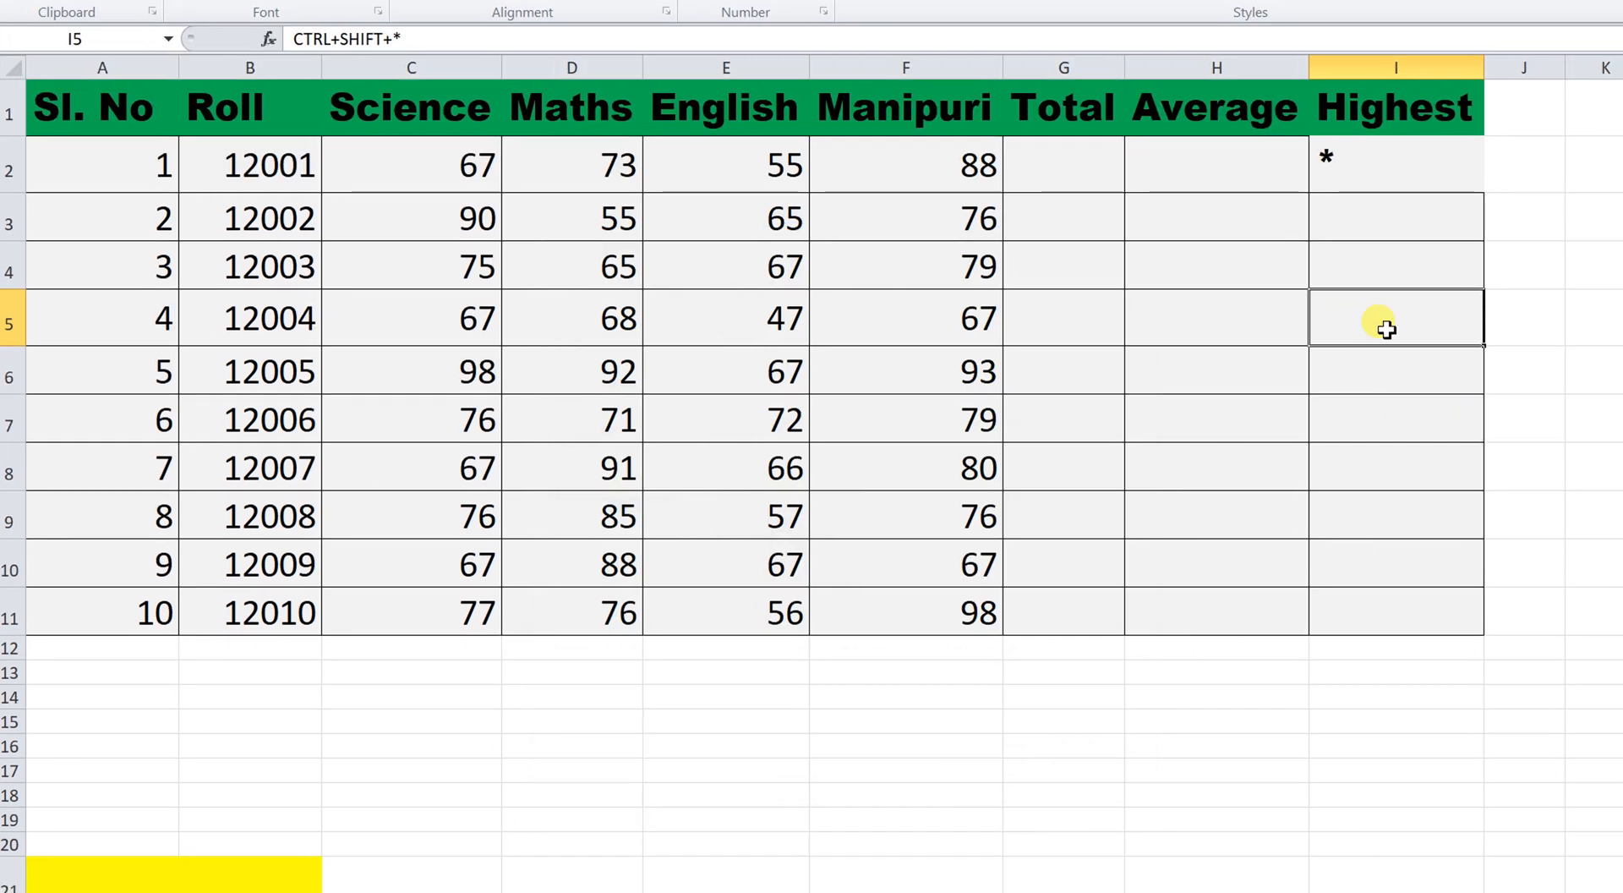
pyautogui.click(1319, 169)
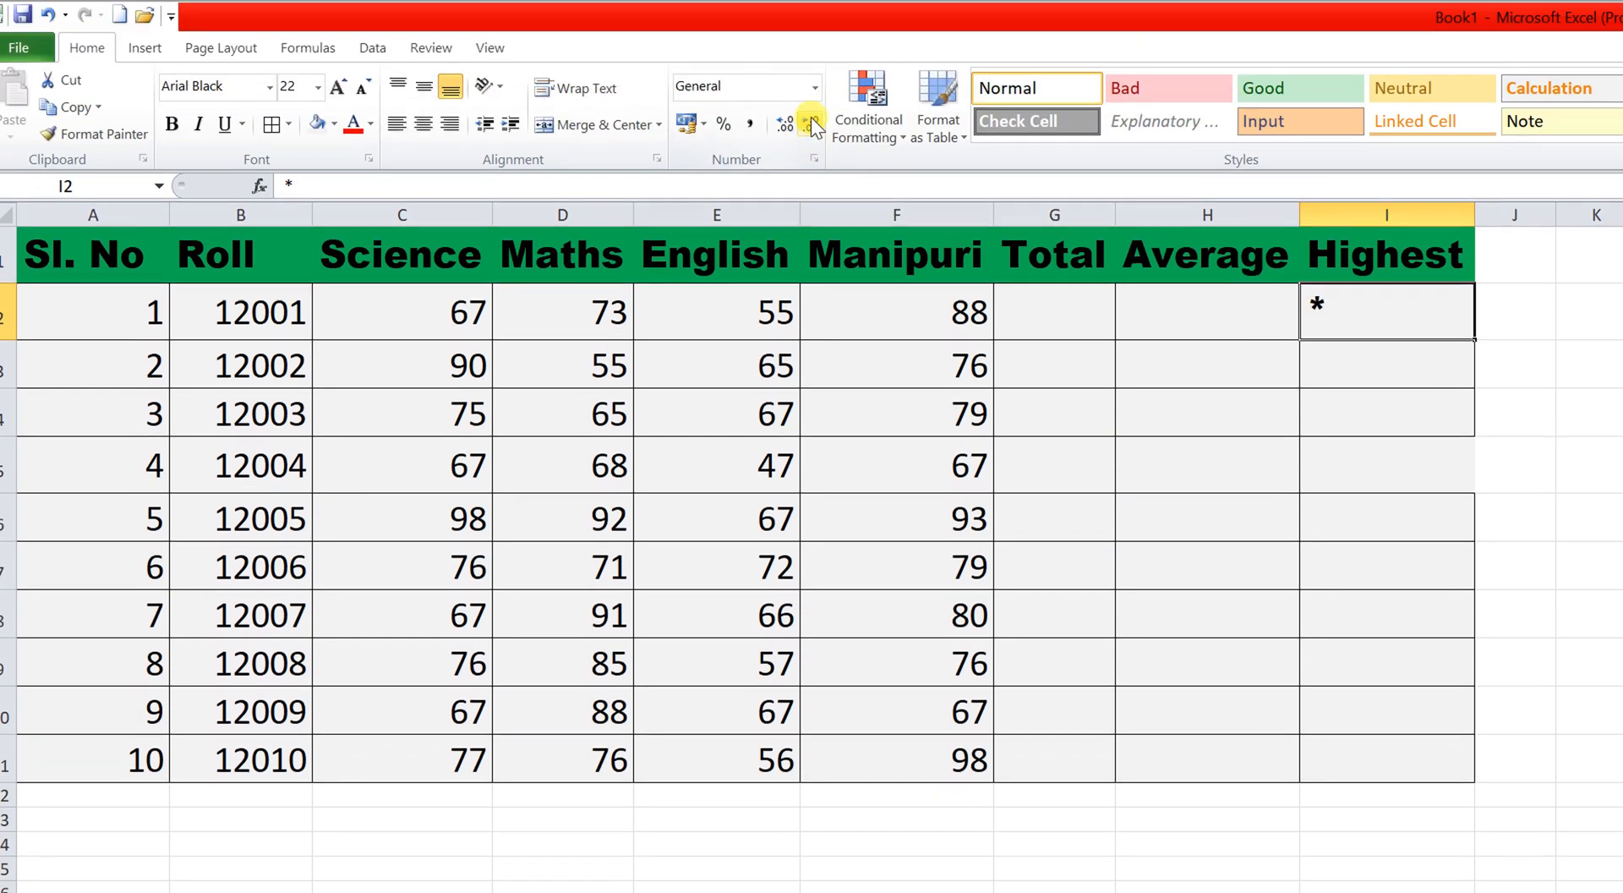
# Apply the custom number format ;;; to I2 to hide its asterisk.
pyautogui.click(815, 94)
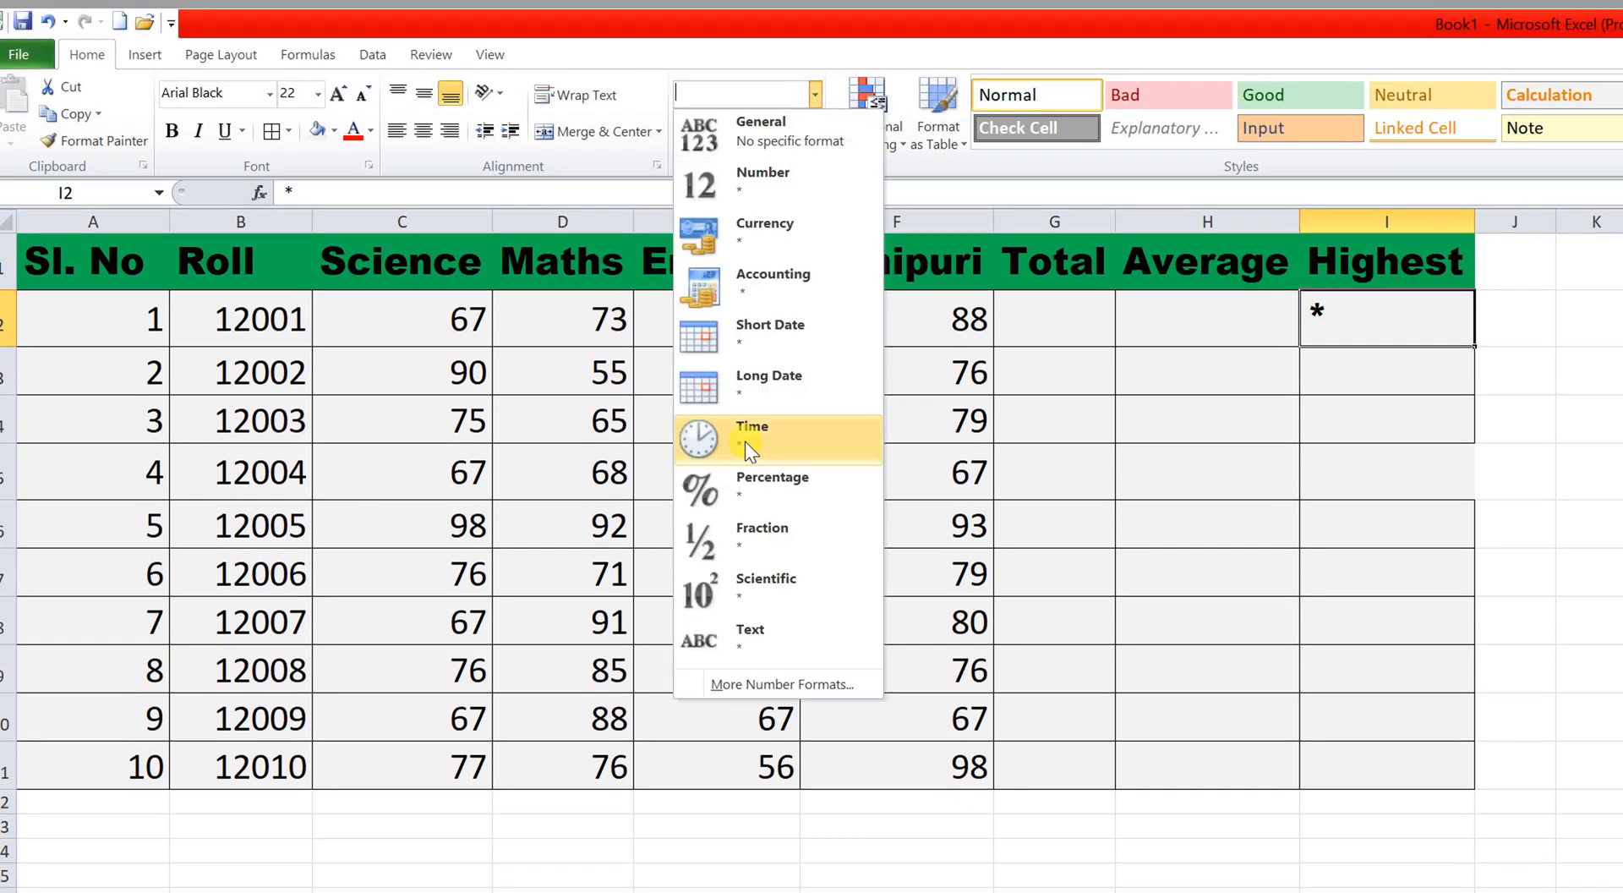
pyautogui.click(743, 683)
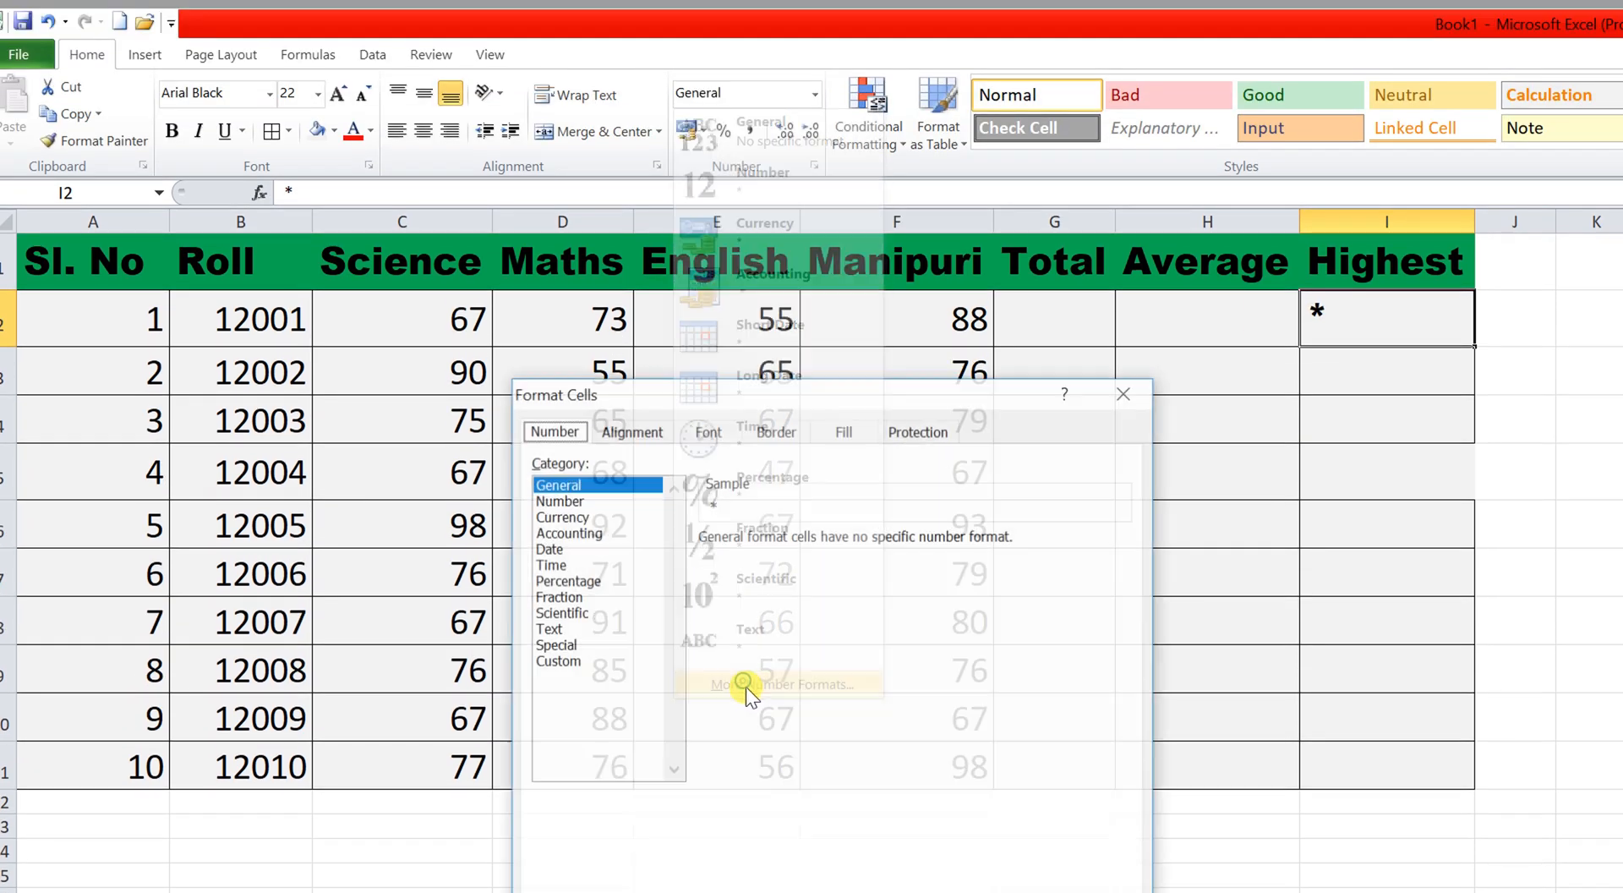
pyautogui.click(575, 660)
pyautogui.moveTo(755, 559); pyautogui.dragTo(668, 559)
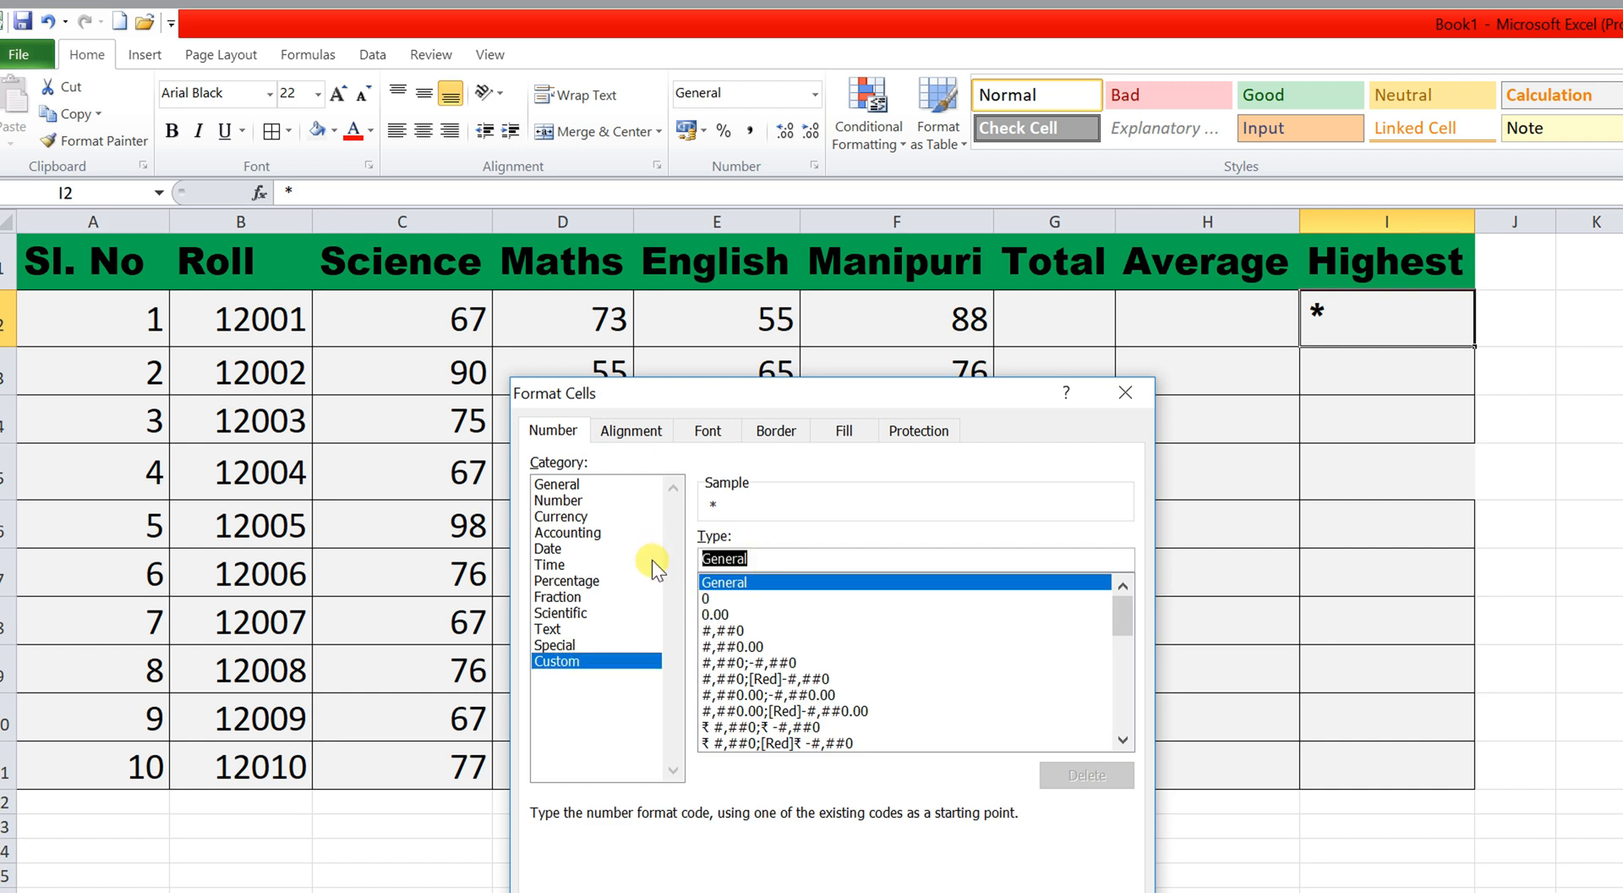
pyautogui.write(';;;')
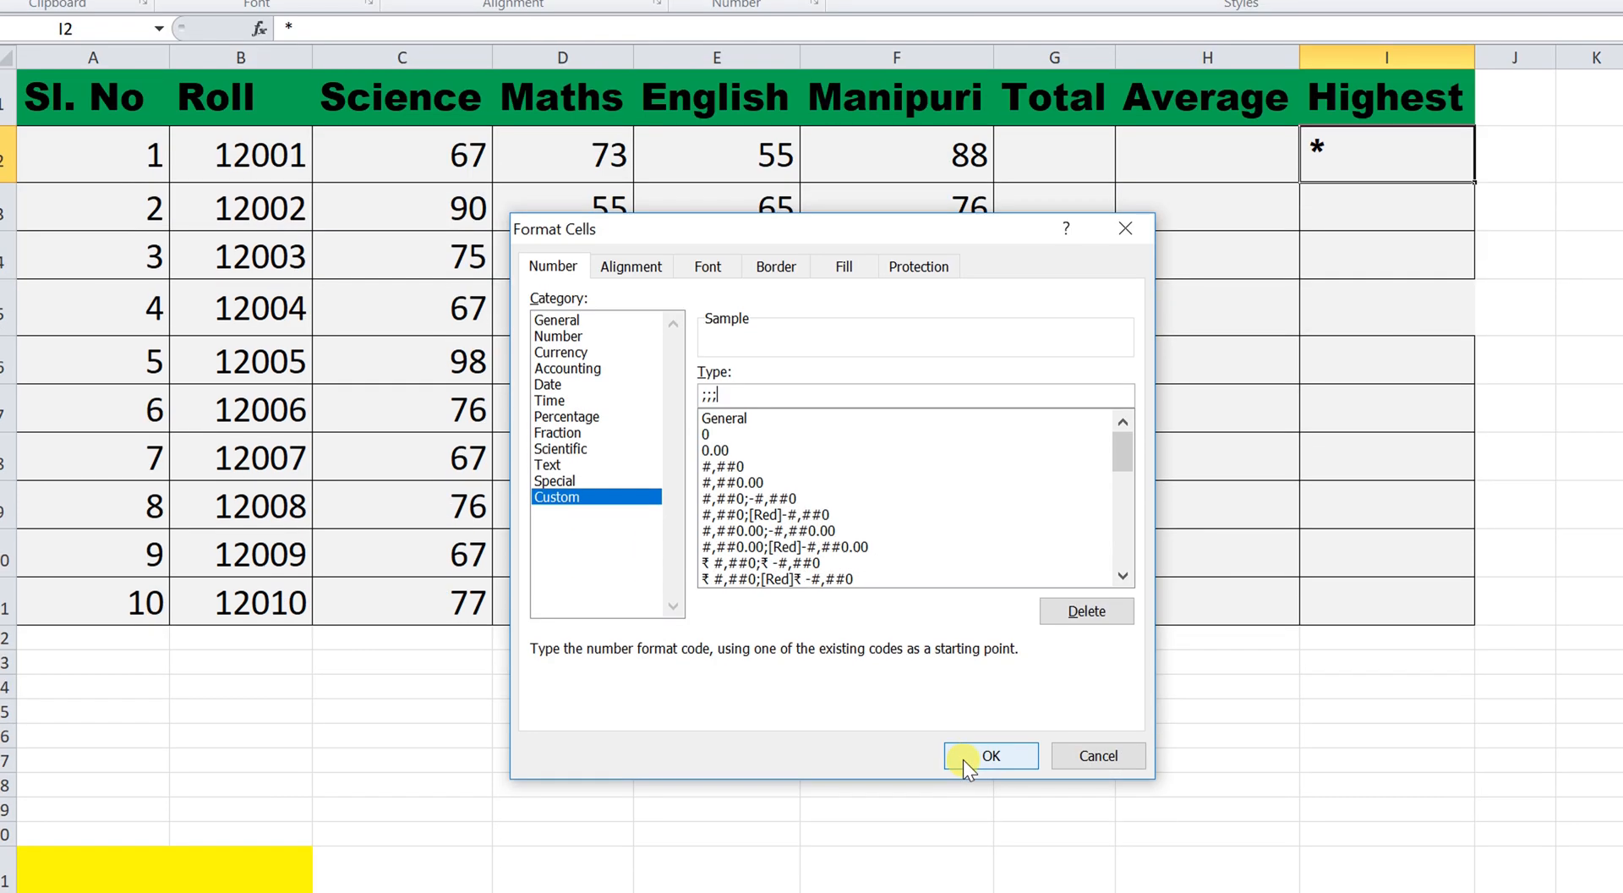
pyautogui.click(968, 754)
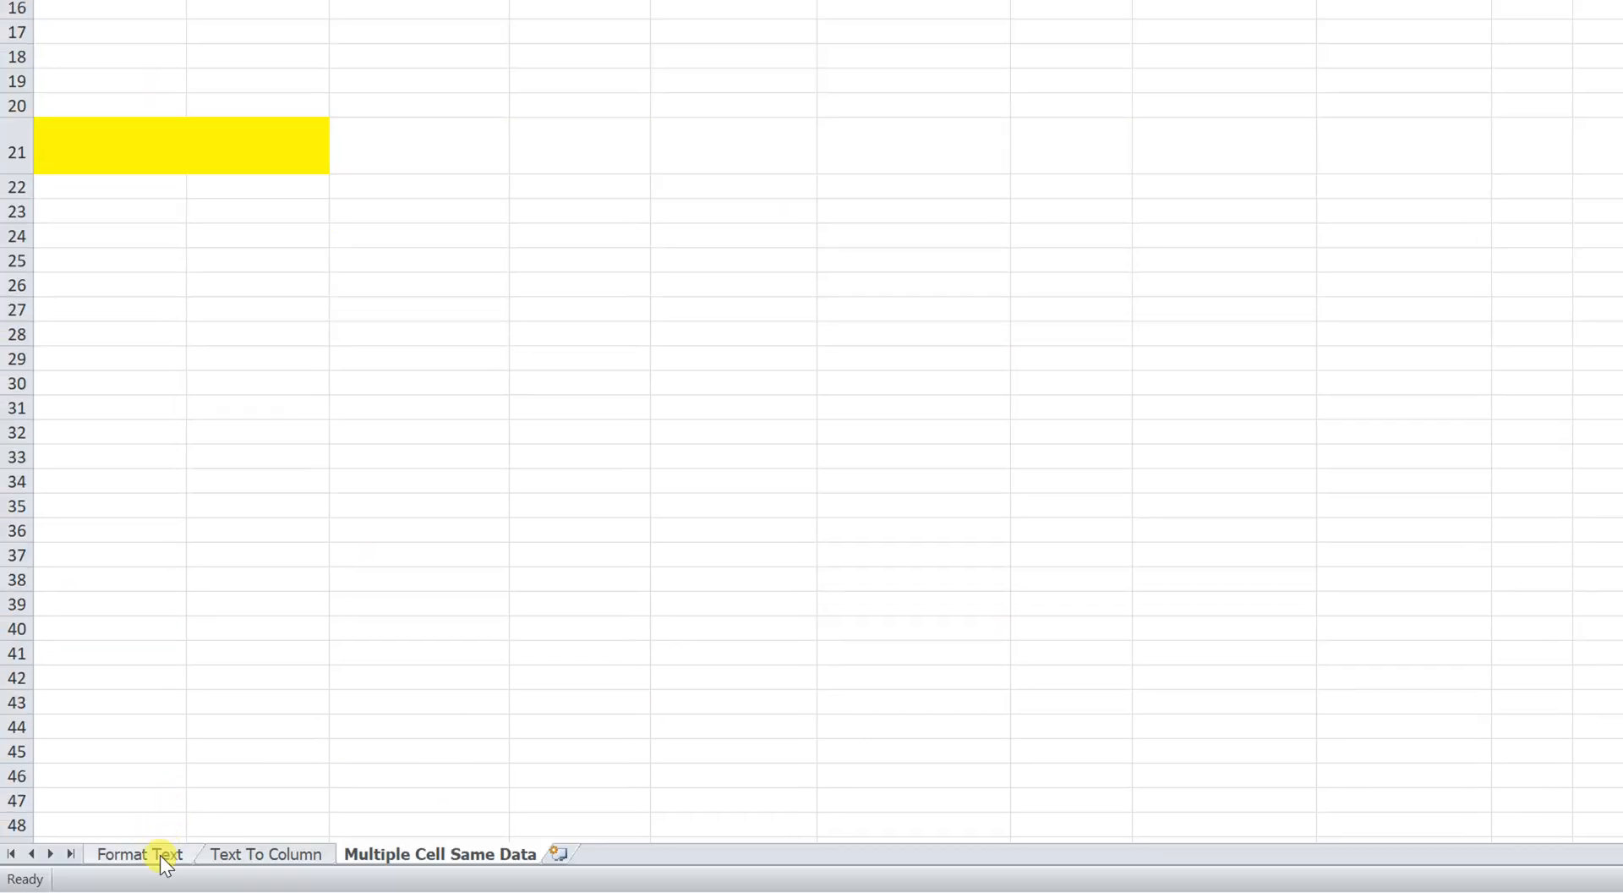
# On the Format Text sheet, enter roll number 12011 in B12, fixing a mistyped 12012.
pyautogui.click(160, 853)
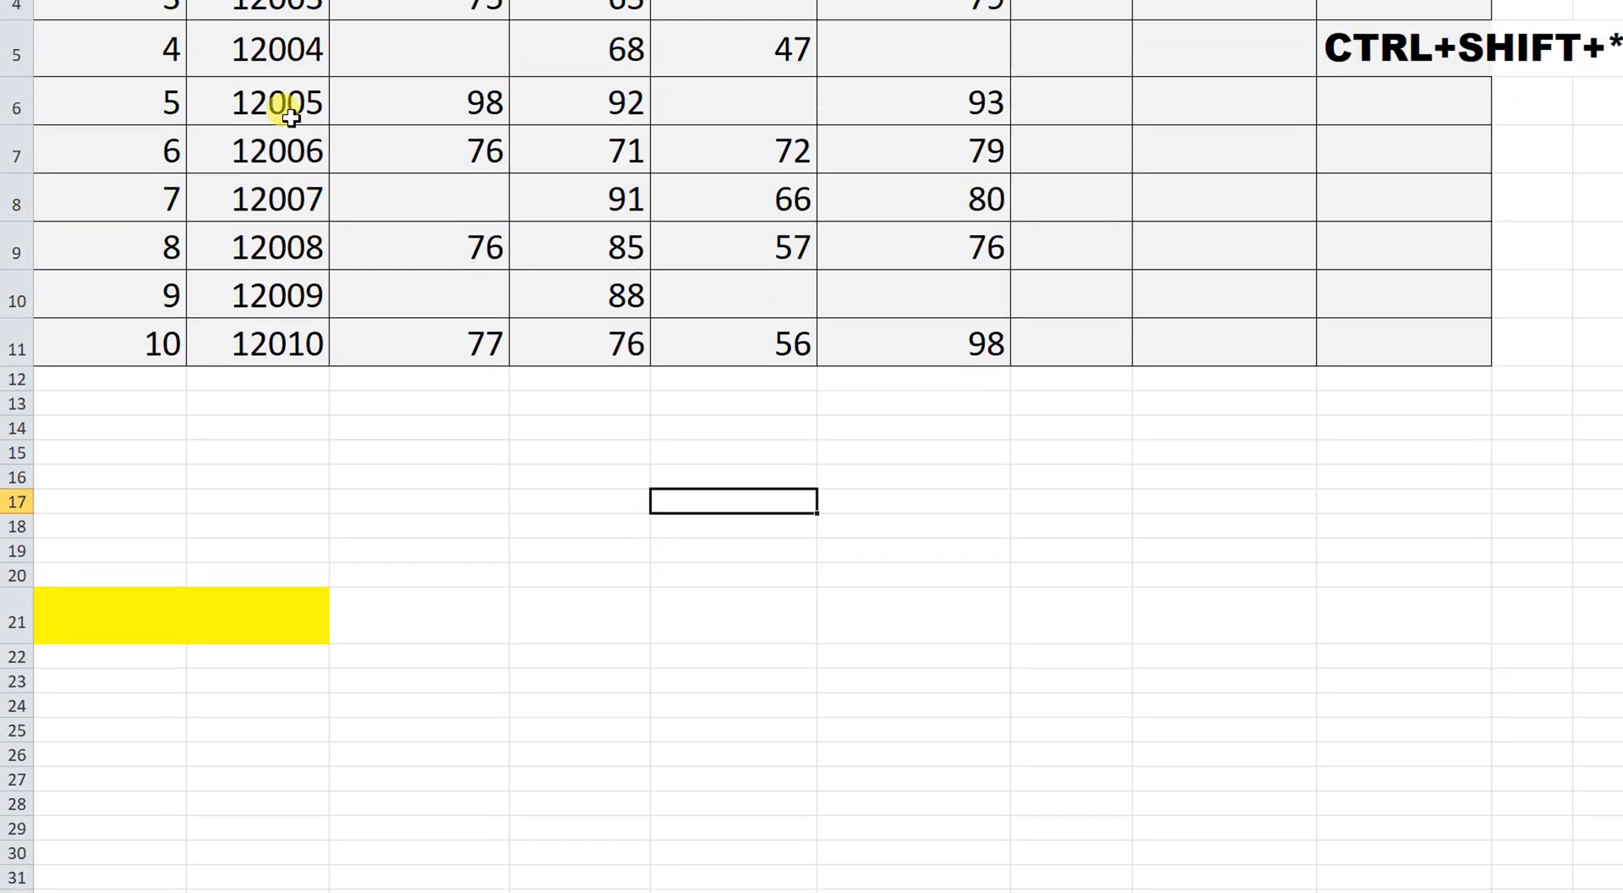
pyautogui.click(292, 133)
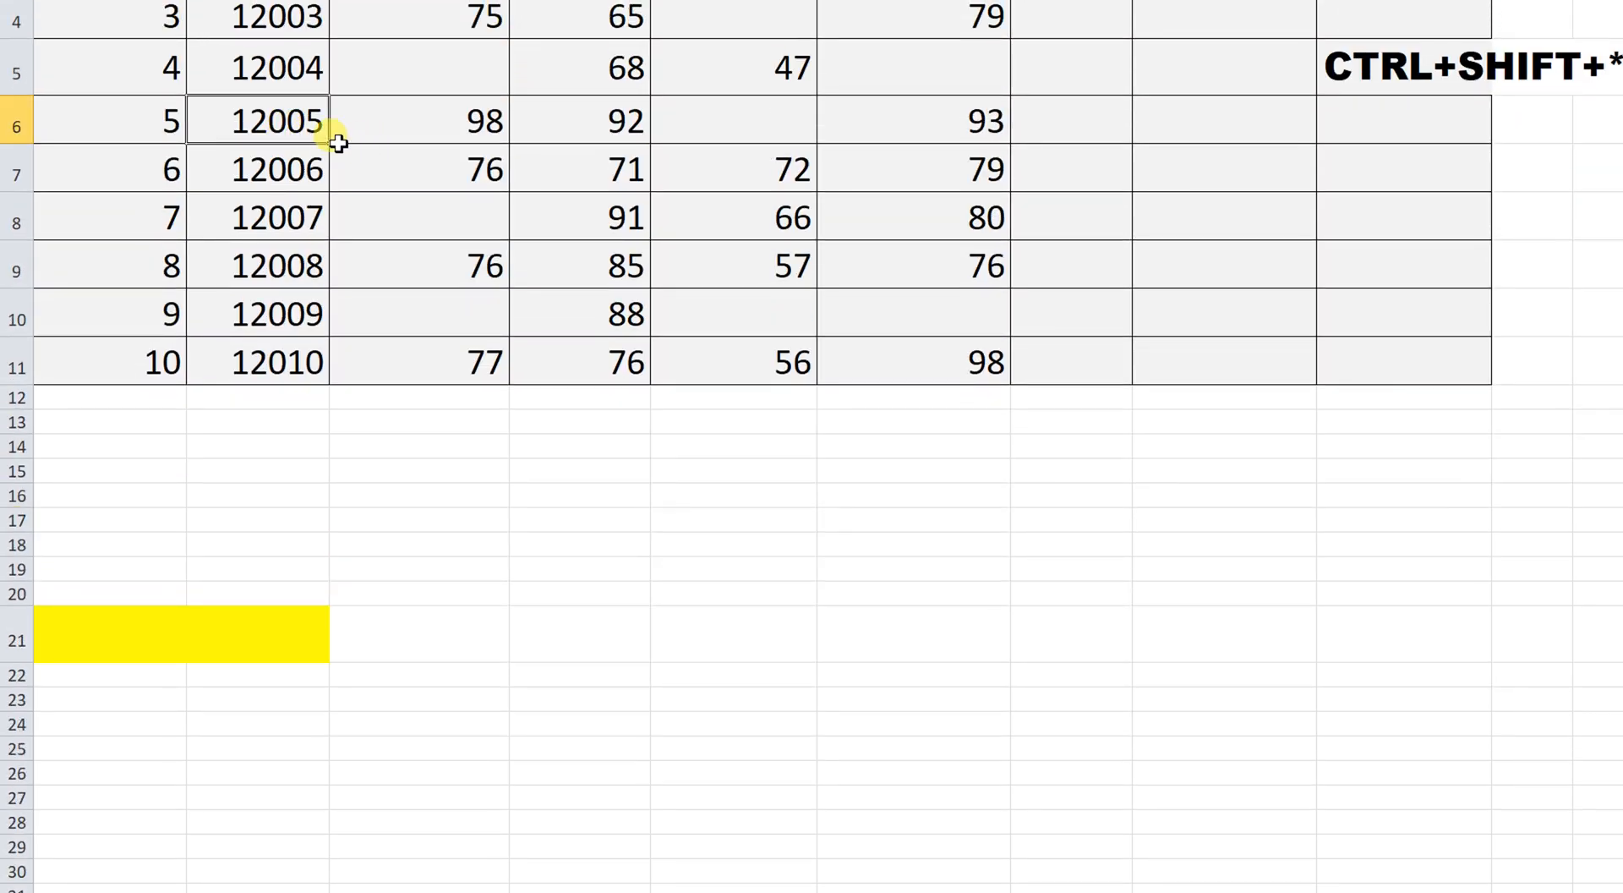
pyautogui.click(283, 368)
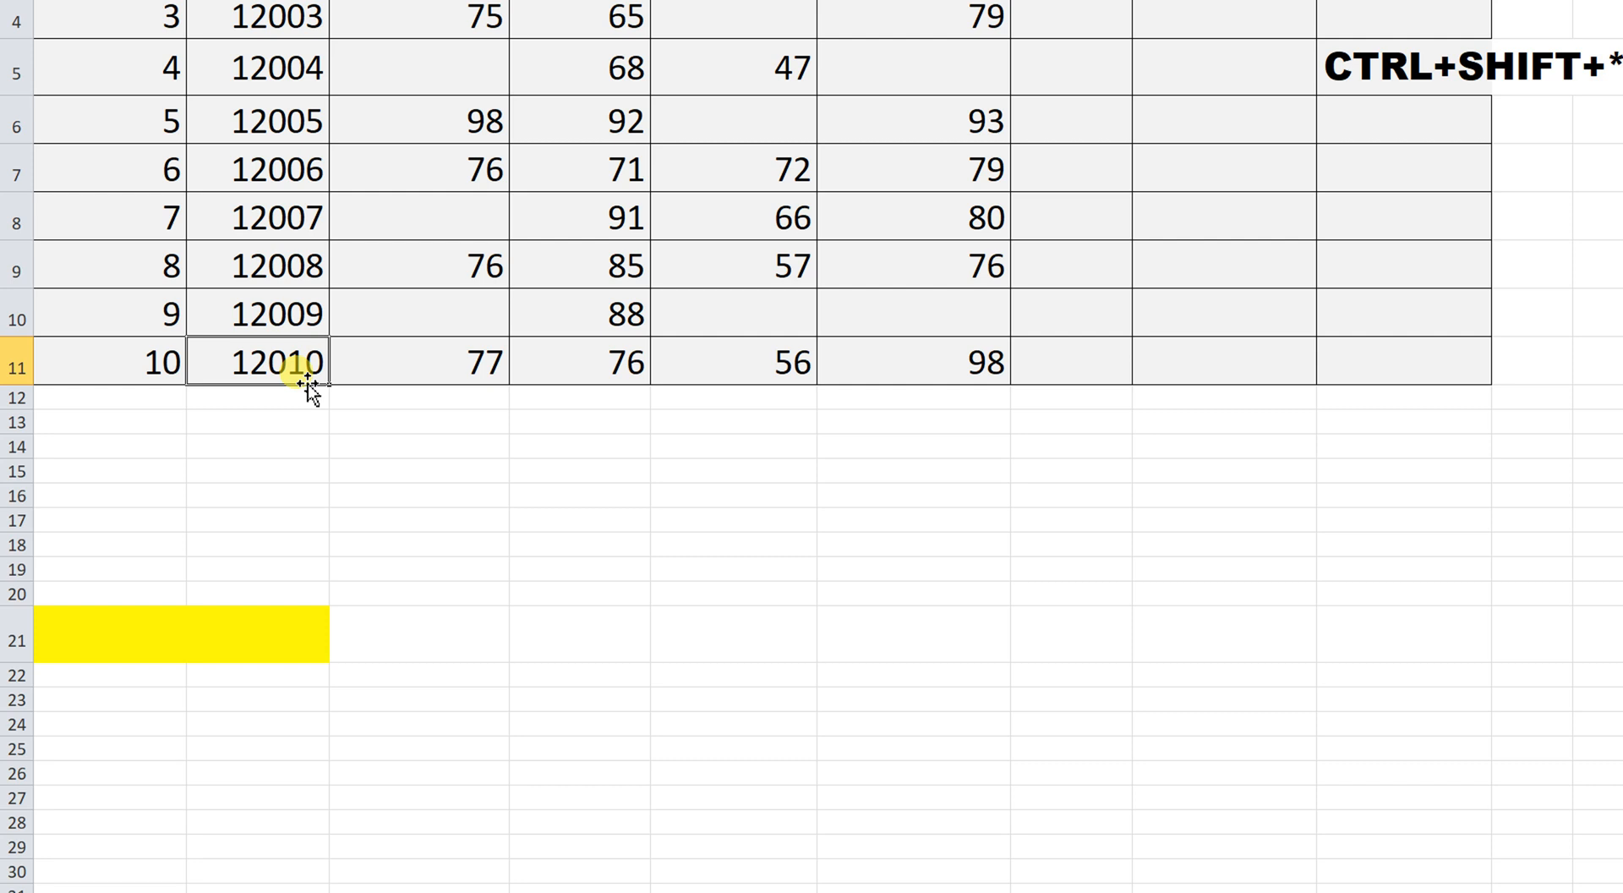
pyautogui.click(293, 403)
pyautogui.write('12')
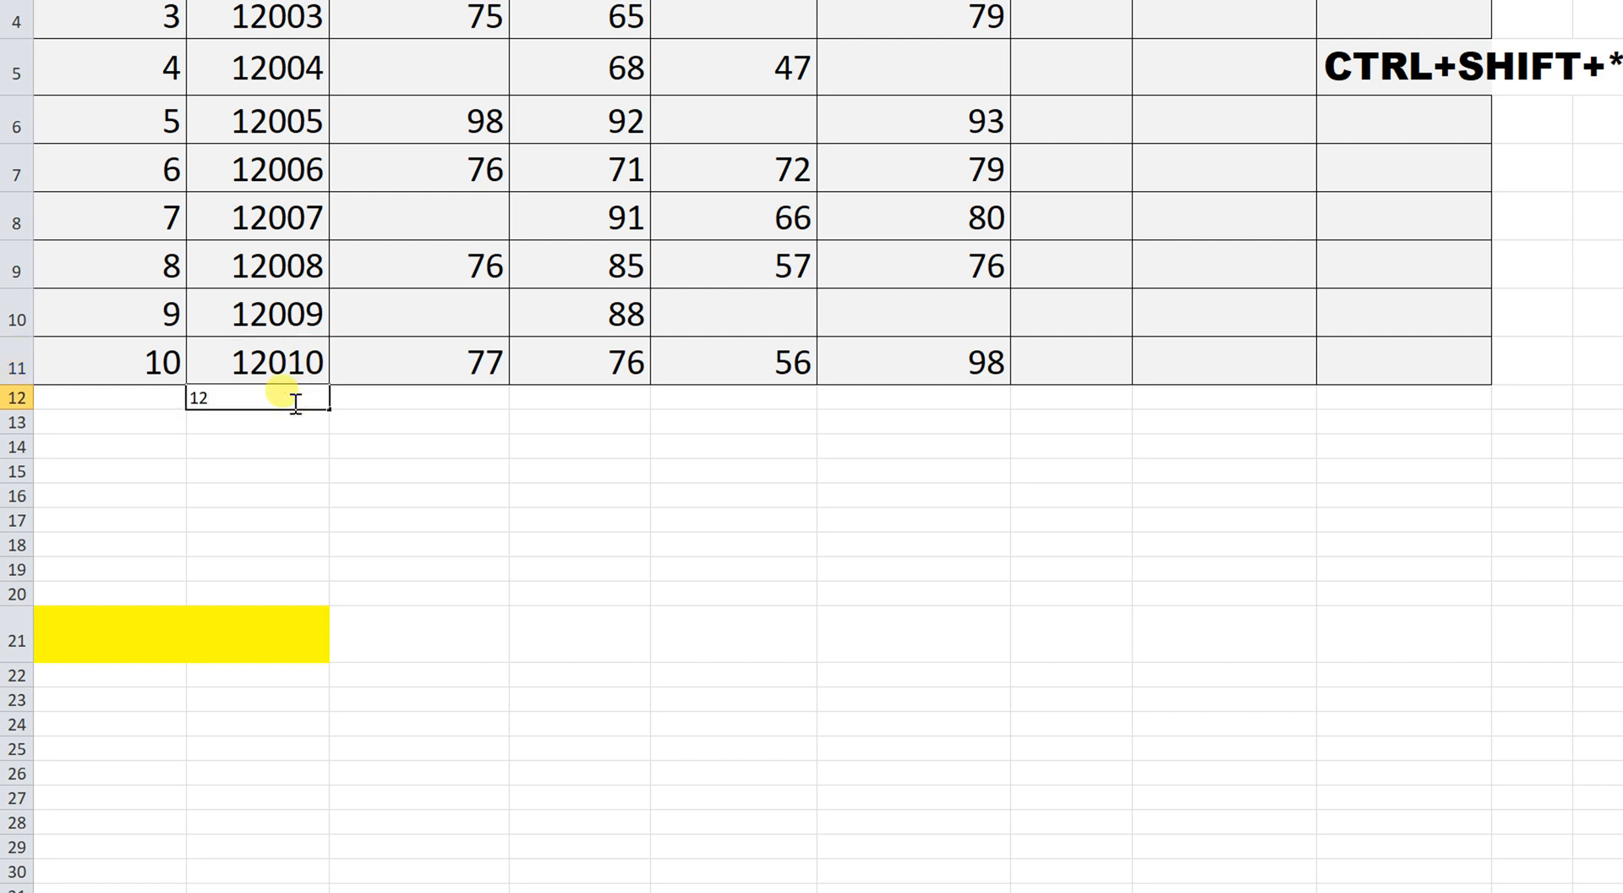
pyautogui.write('012')
pyautogui.press('Return')
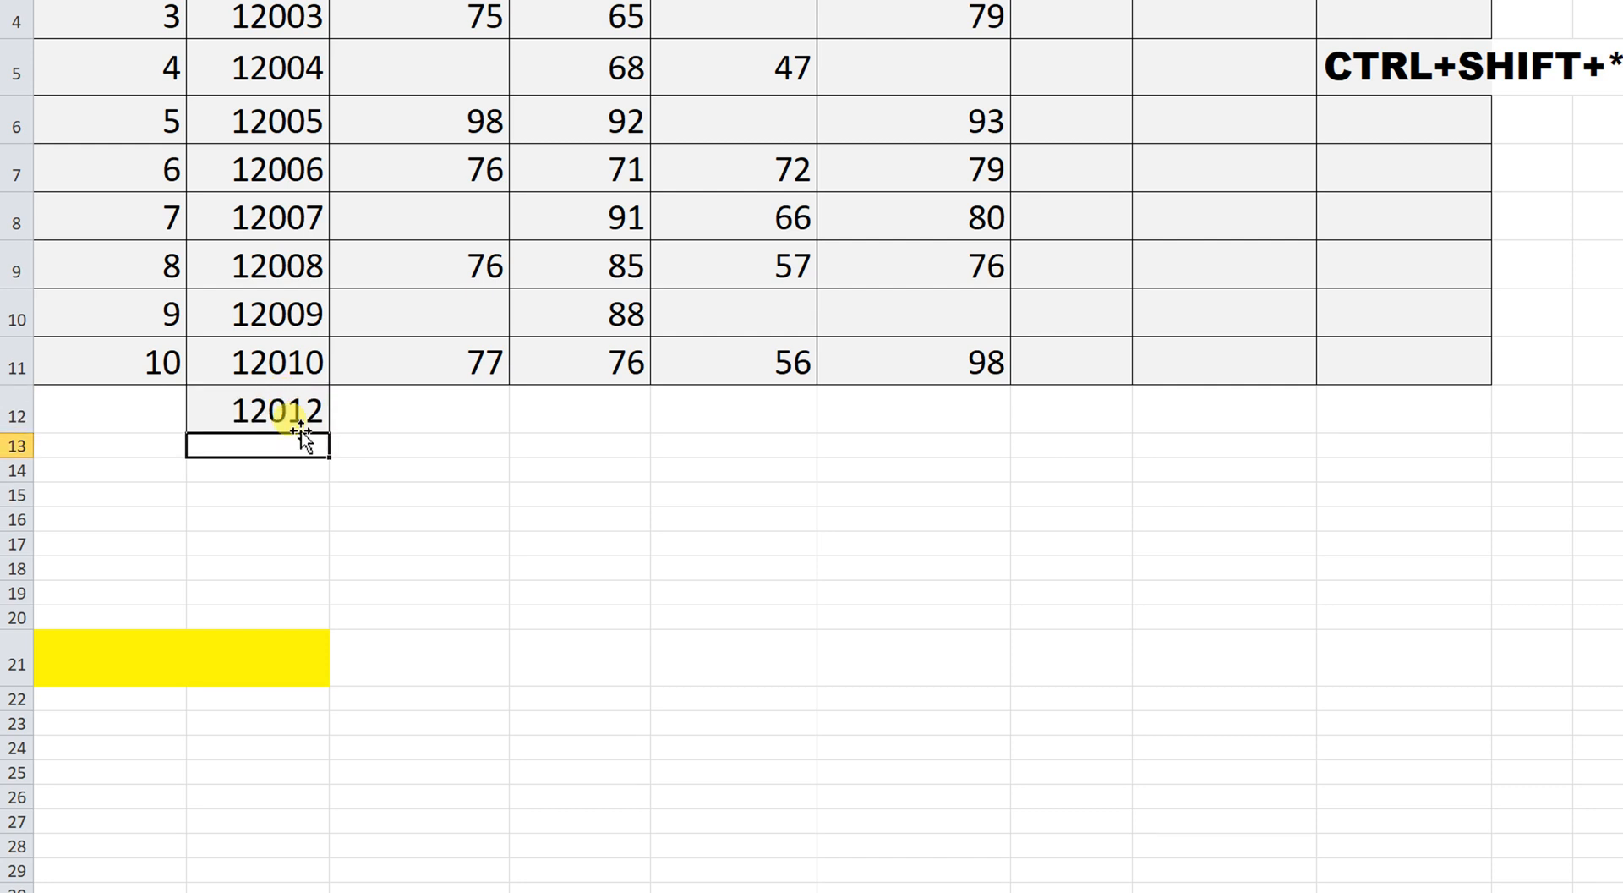
pyautogui.click(304, 411)
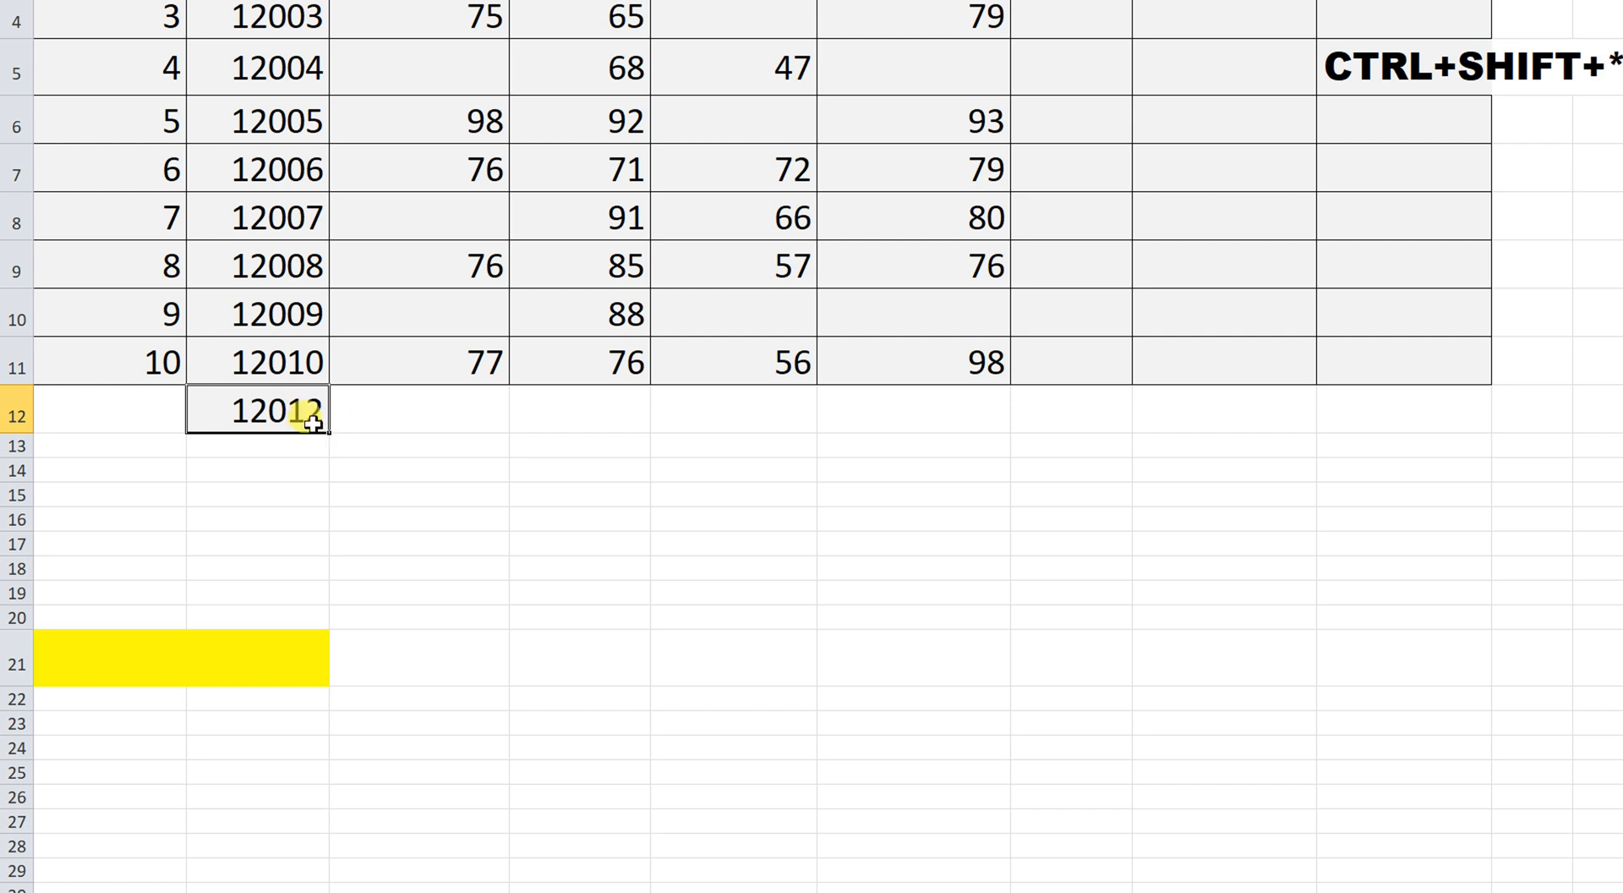
pyautogui.write('12012')
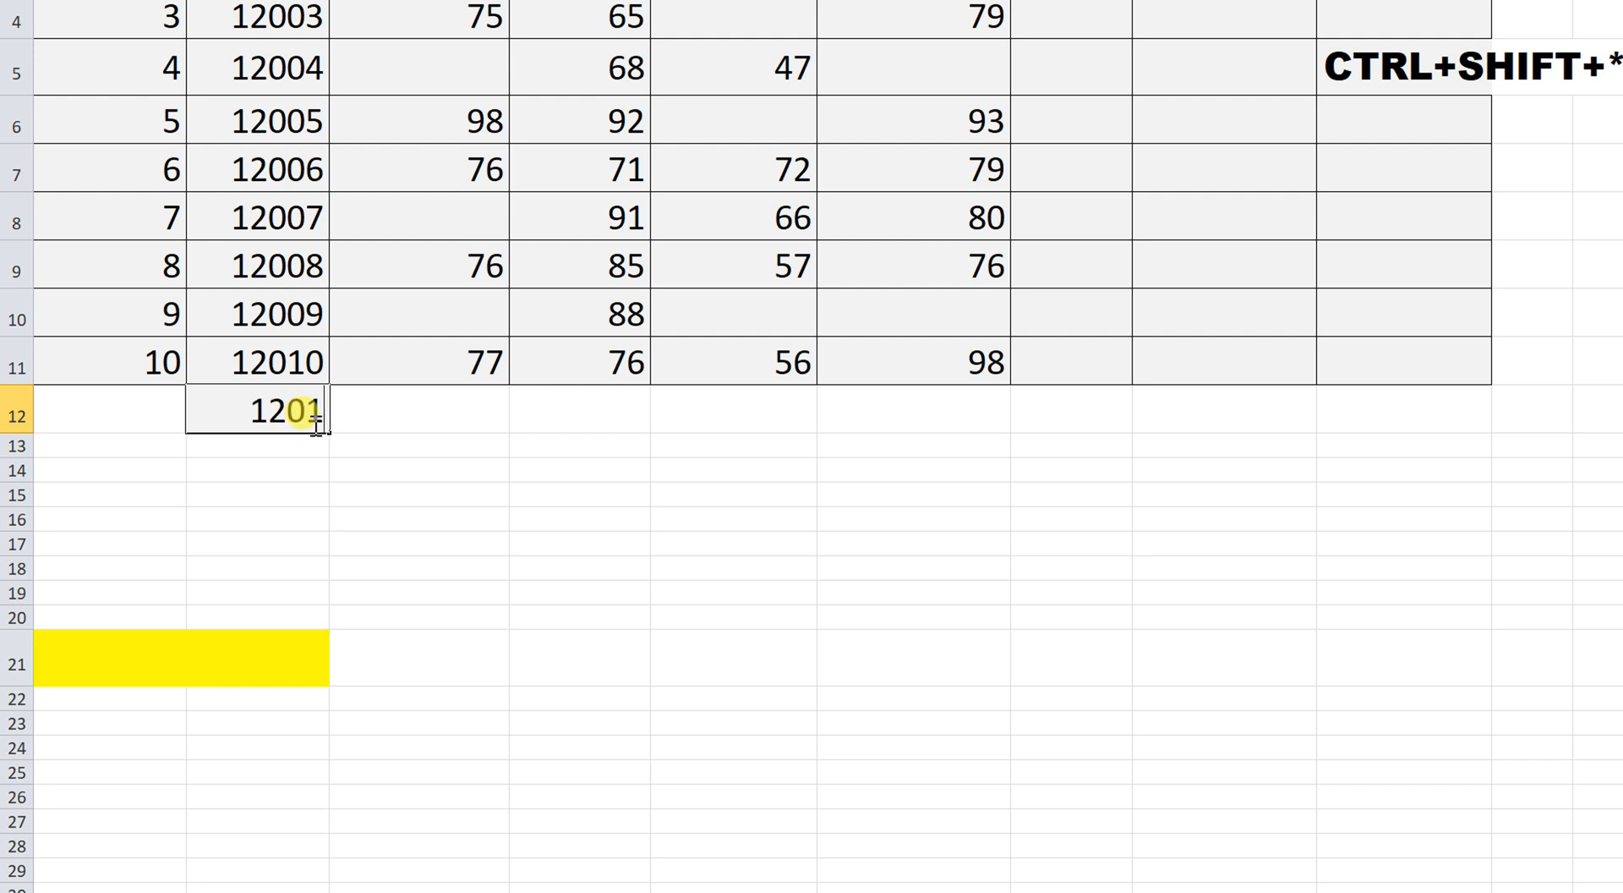
pyautogui.press('BackSpace')
pyautogui.write('1')
pyautogui.press('Return')
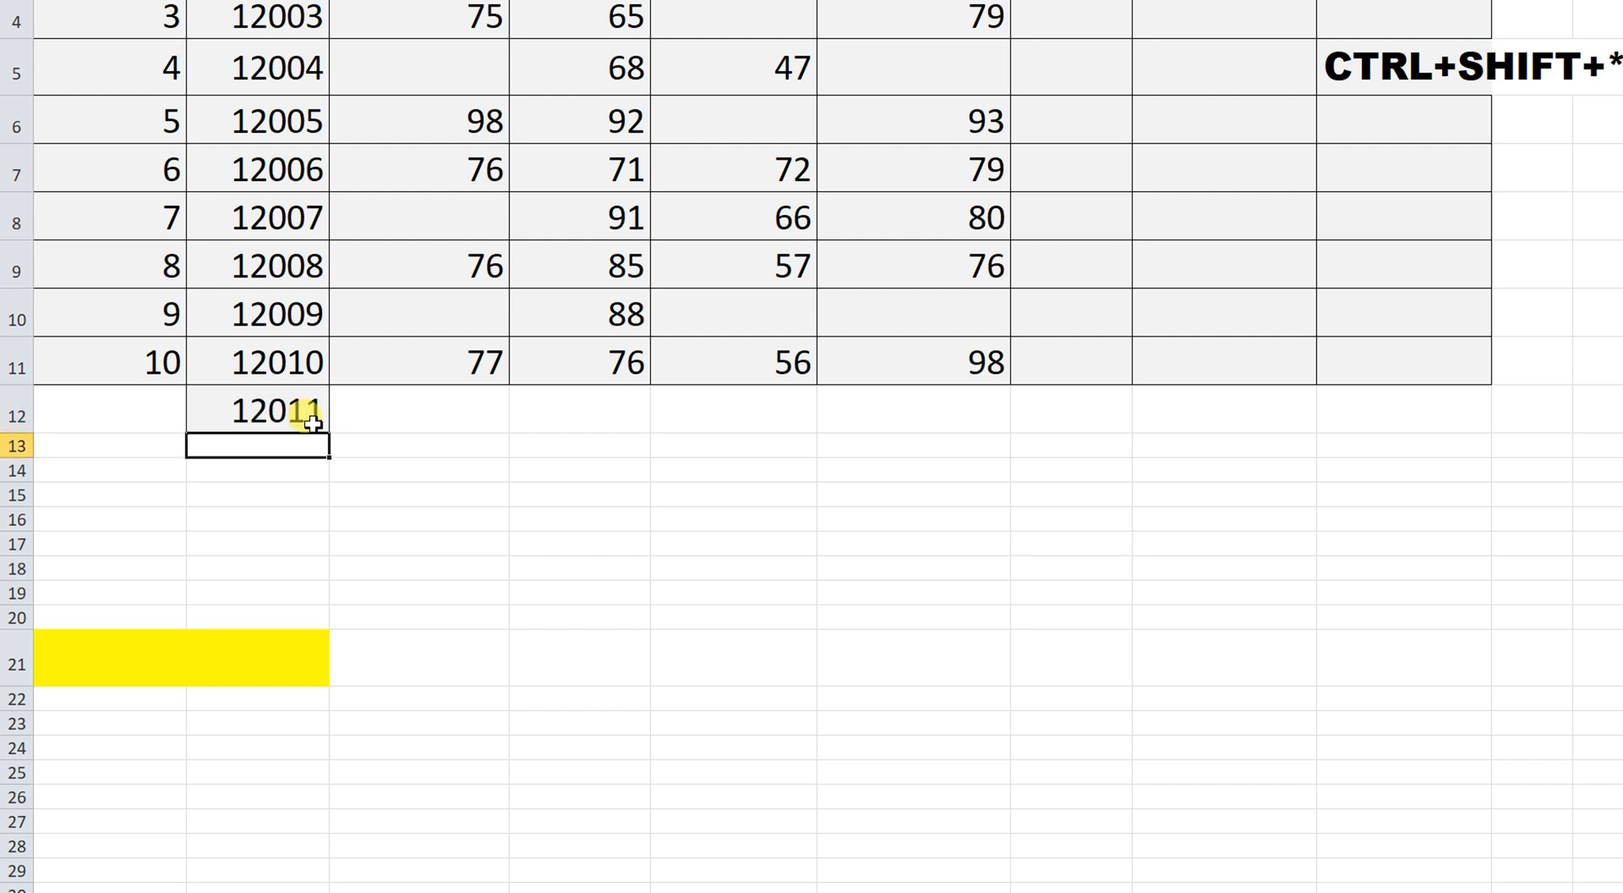
# Re-edit B12 with F2, correcting the entry back to 12011.
pyautogui.click(312, 423)
pyautogui.write('12012')
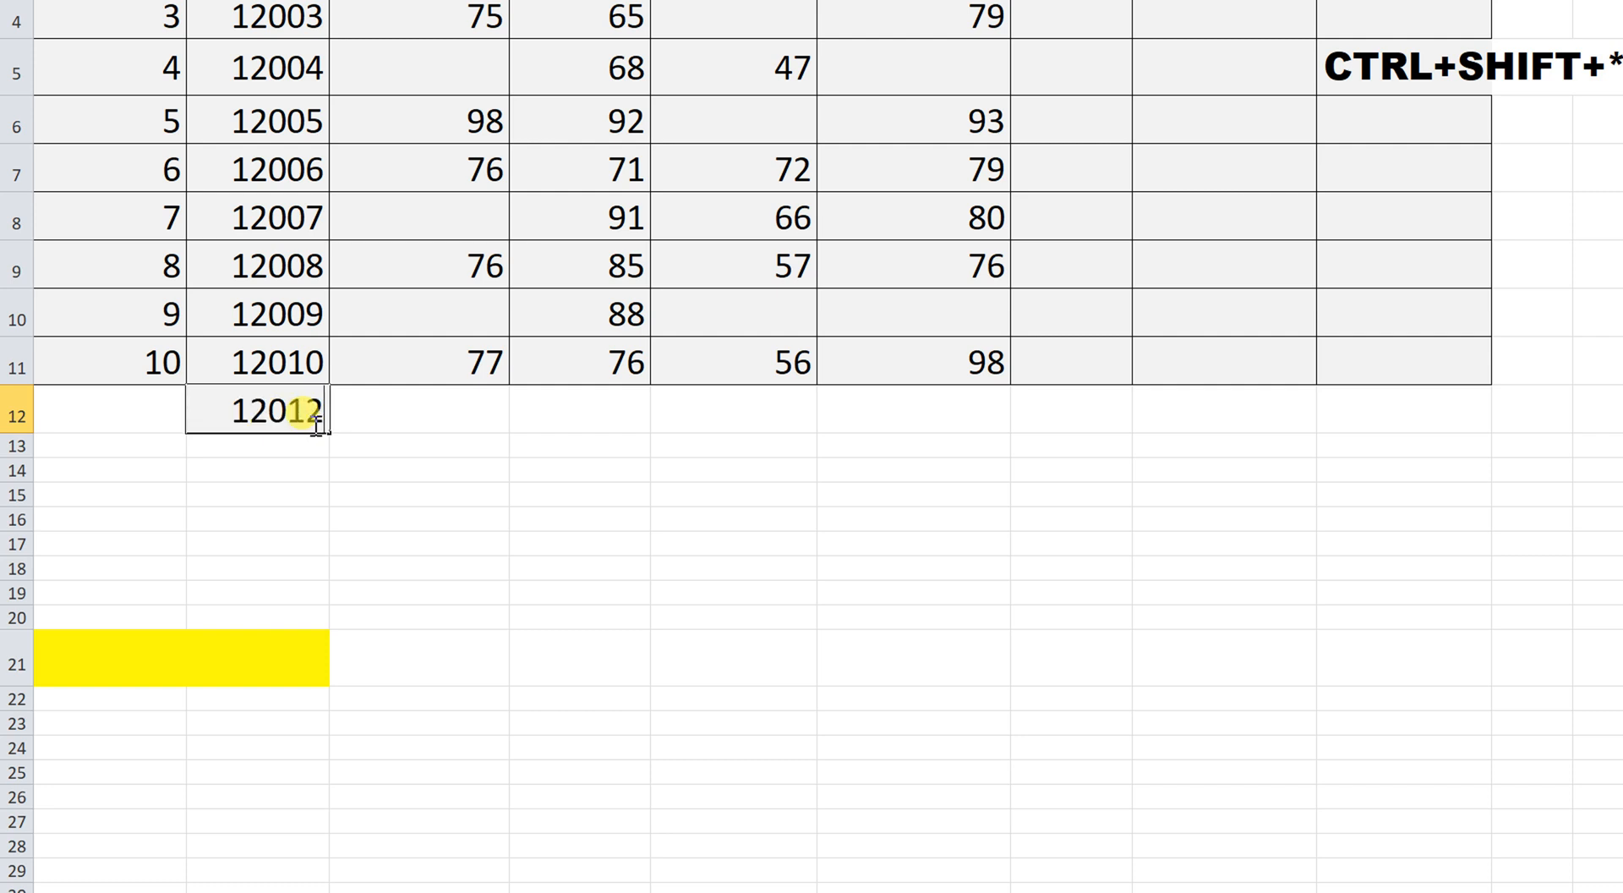
pyautogui.press('Return')
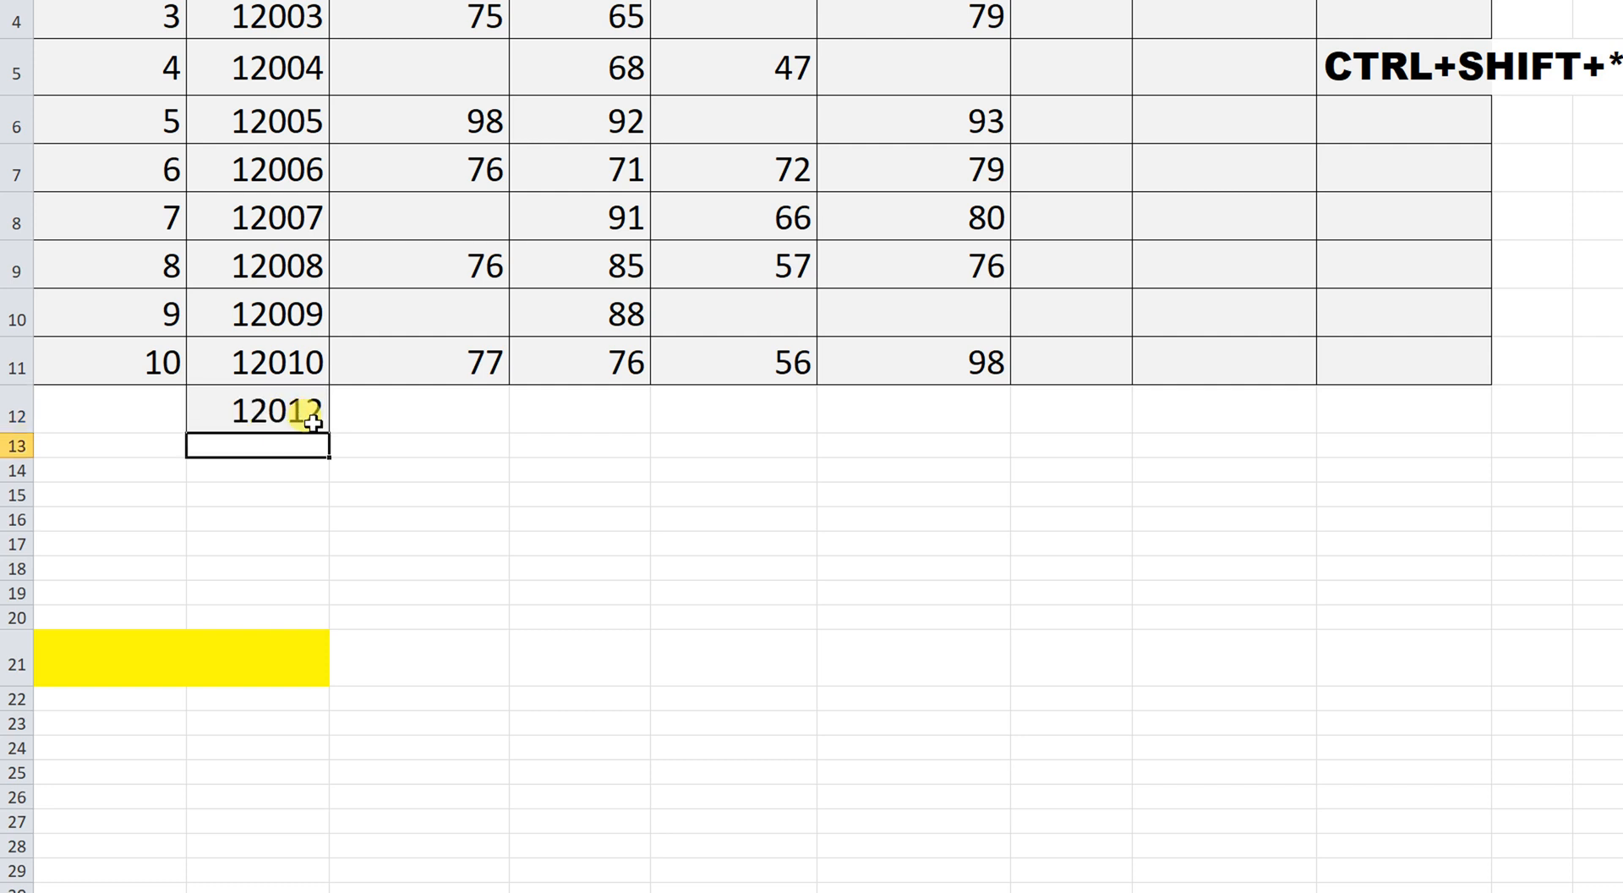
pyautogui.click(312, 400)
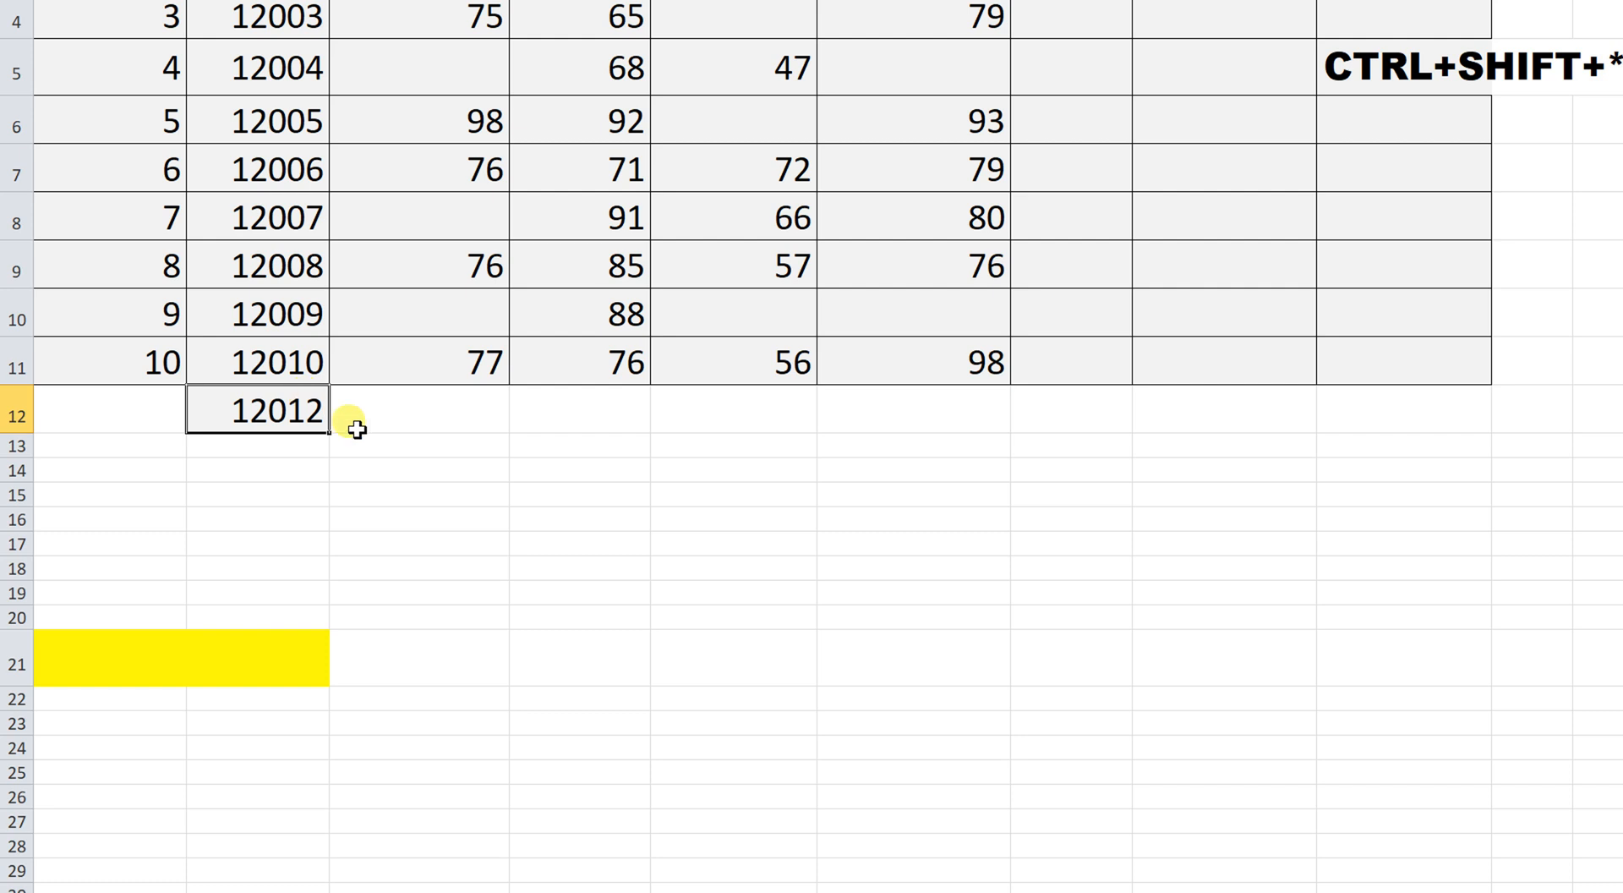
pyautogui.press('F2')
pyautogui.press('BackSpace')
pyautogui.write('1')
pyautogui.press('Return')
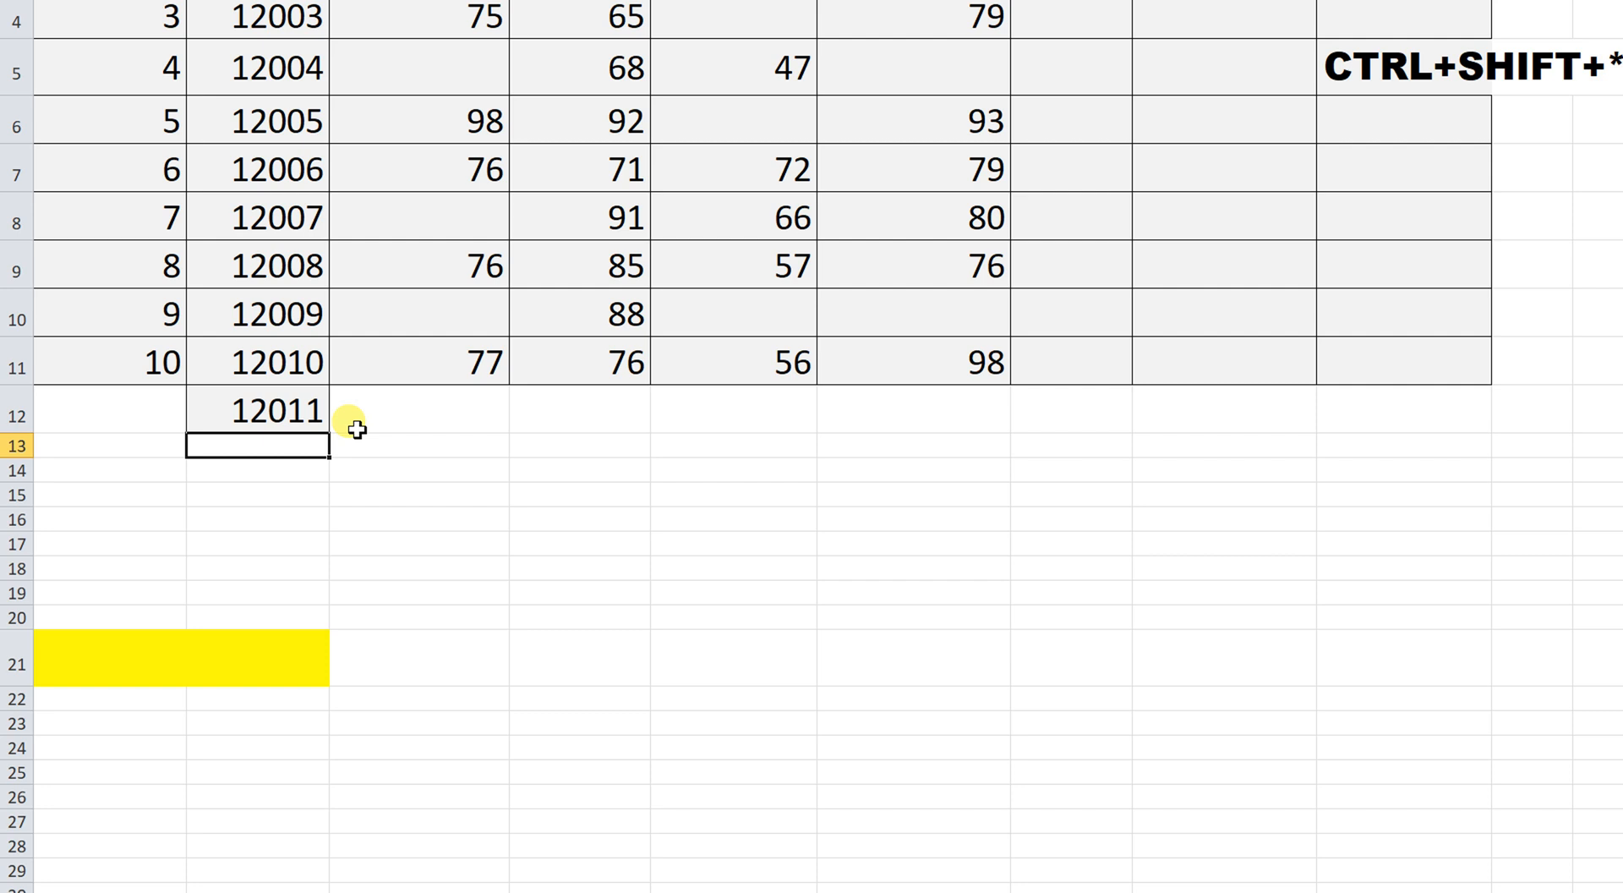
pyautogui.press('Up')
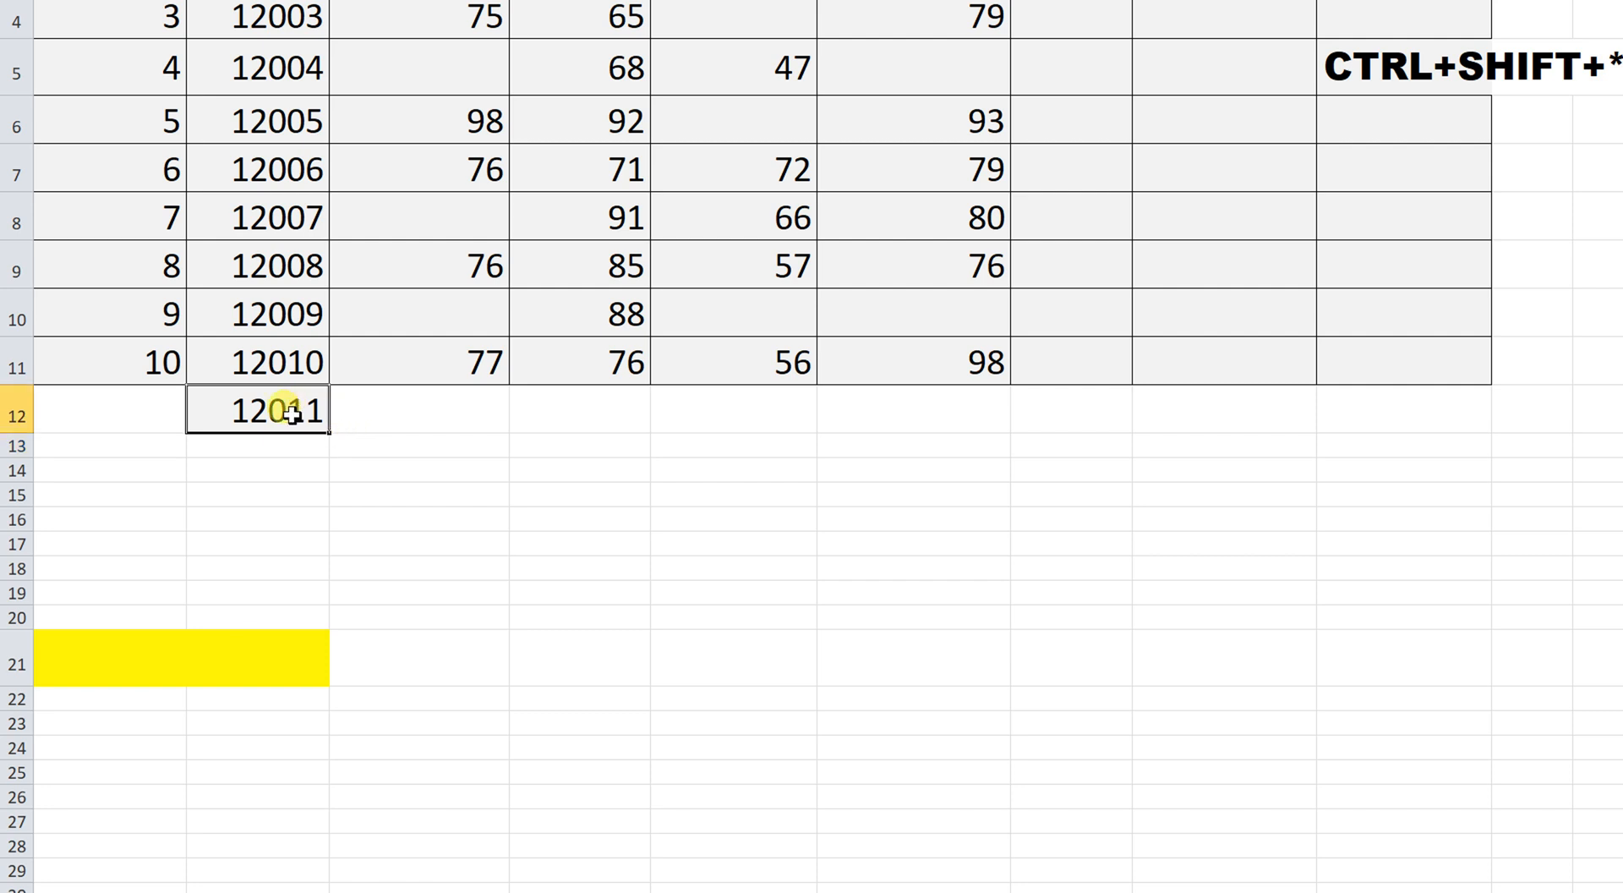
pyautogui.write('1')
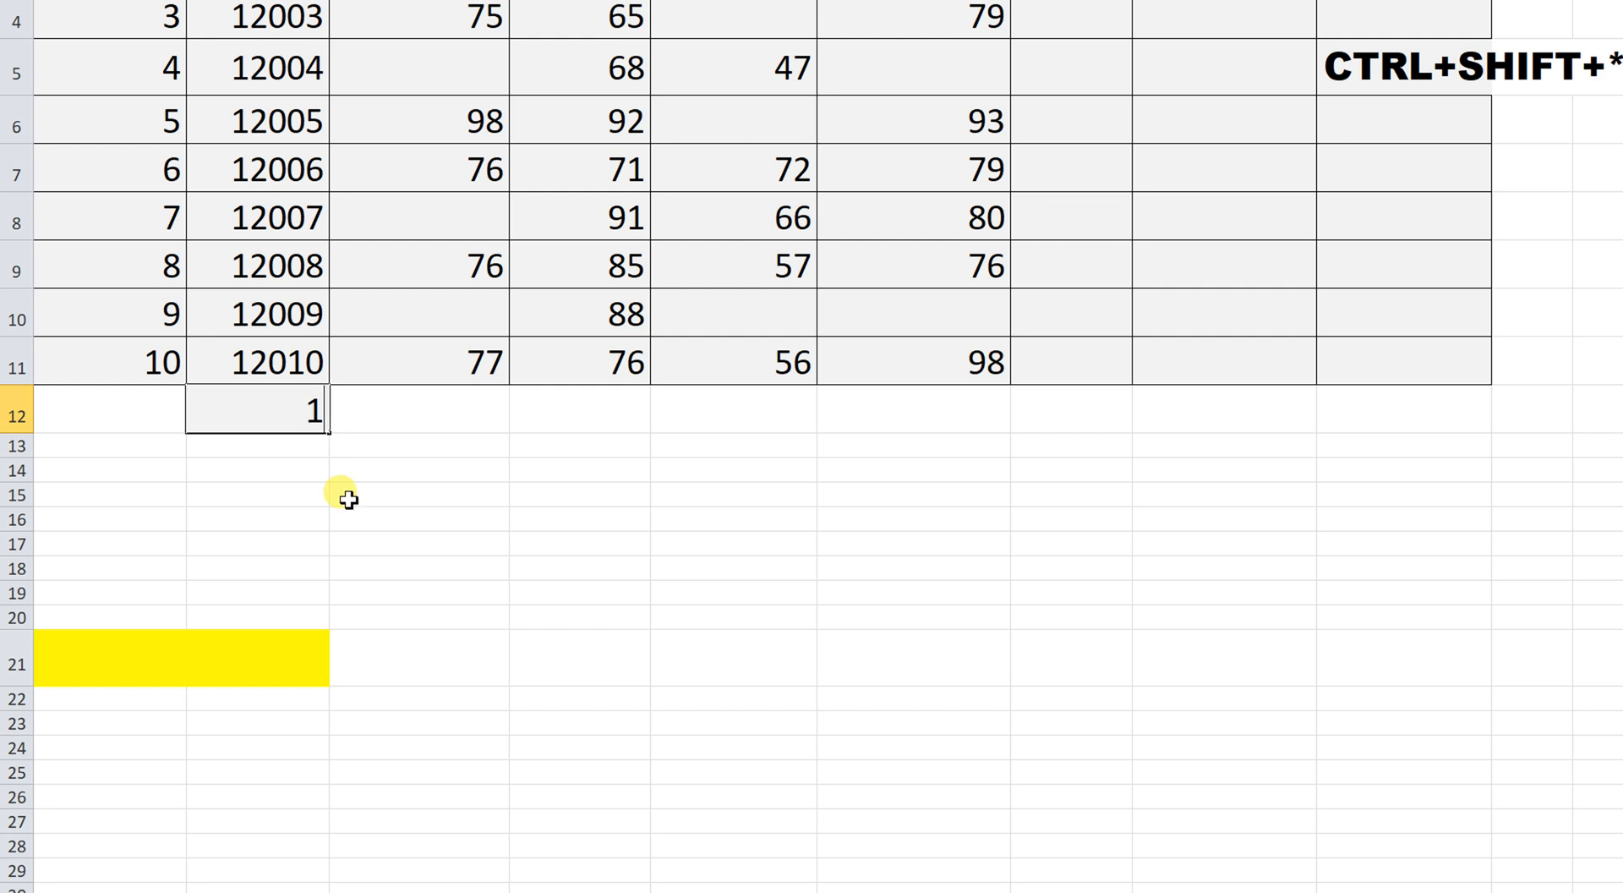
pyautogui.press('BackSpace')
pyautogui.hotkey('ctrl', 'z')
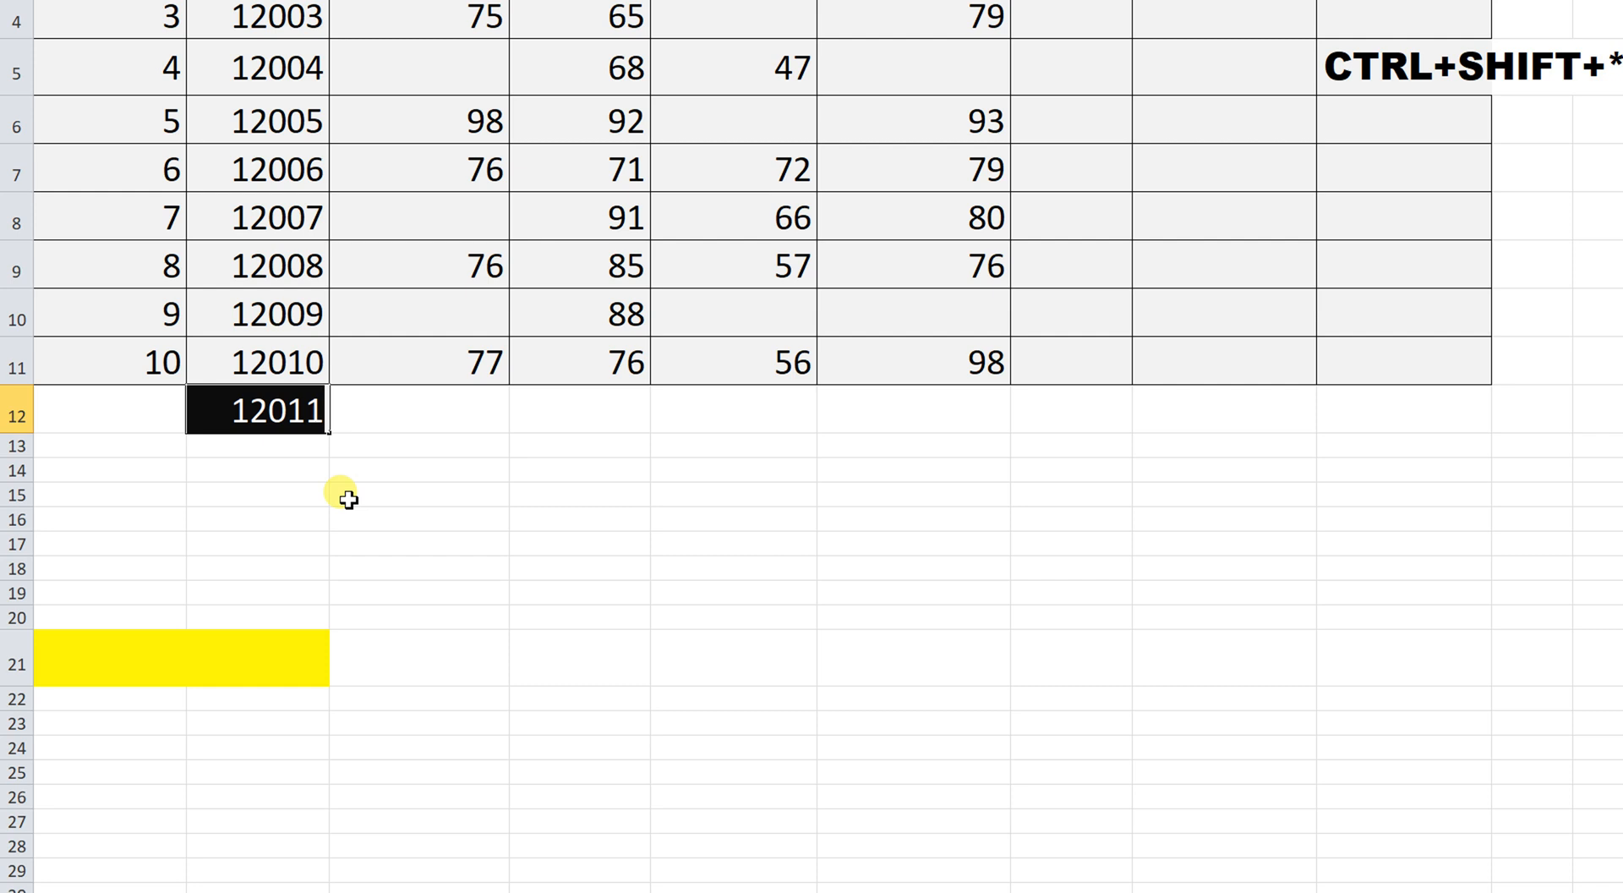
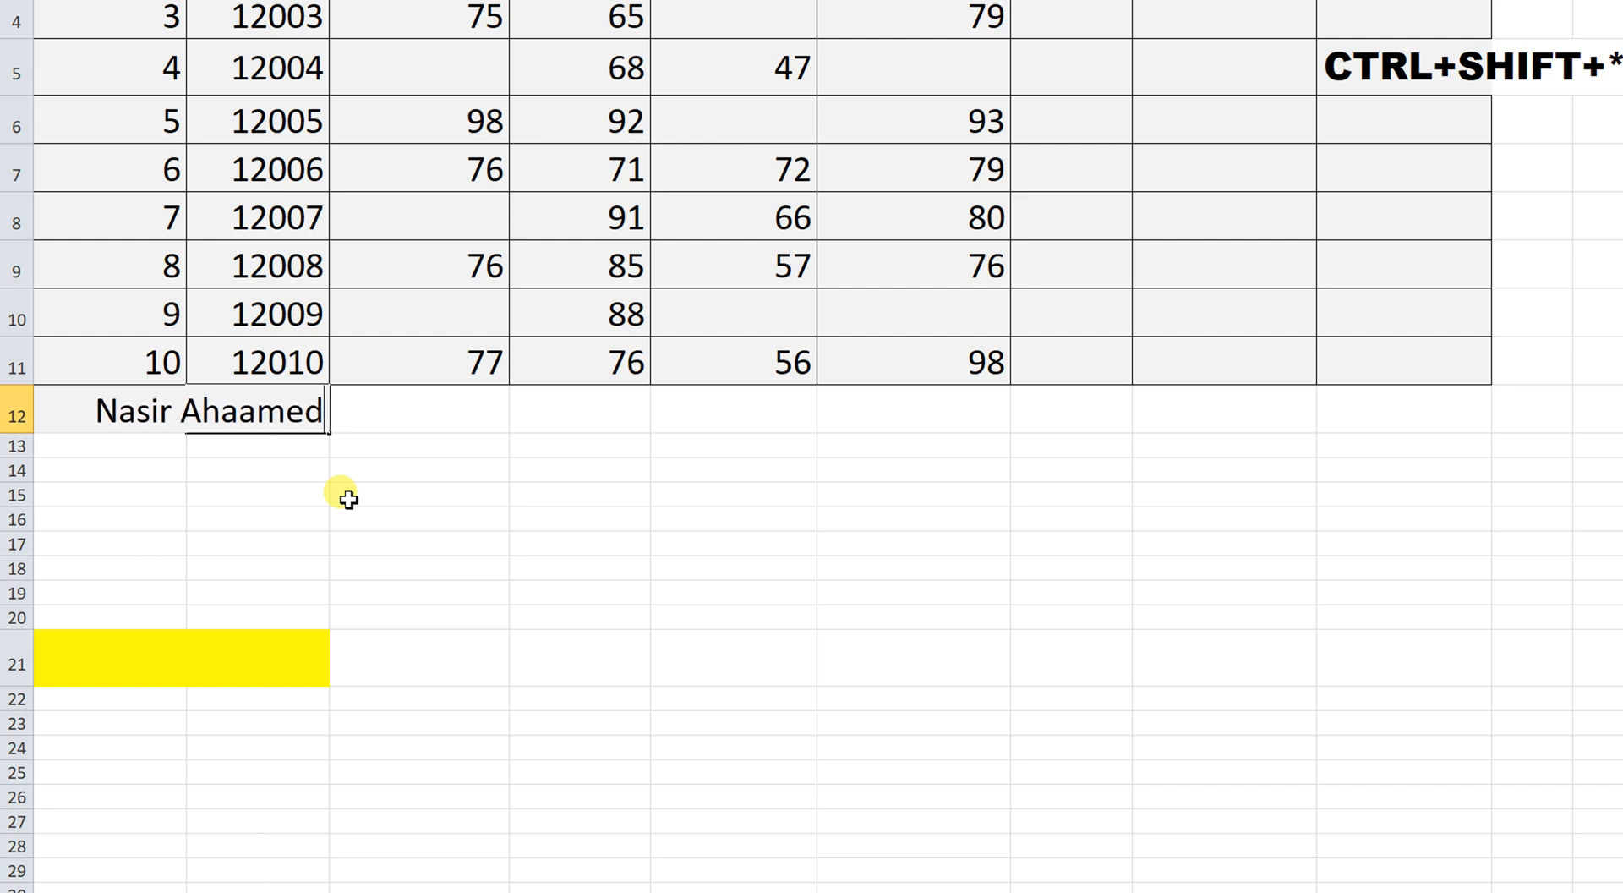
# Type a student's full name into B12, undoing an accidental overwrite.
pyautogui.press('Return')
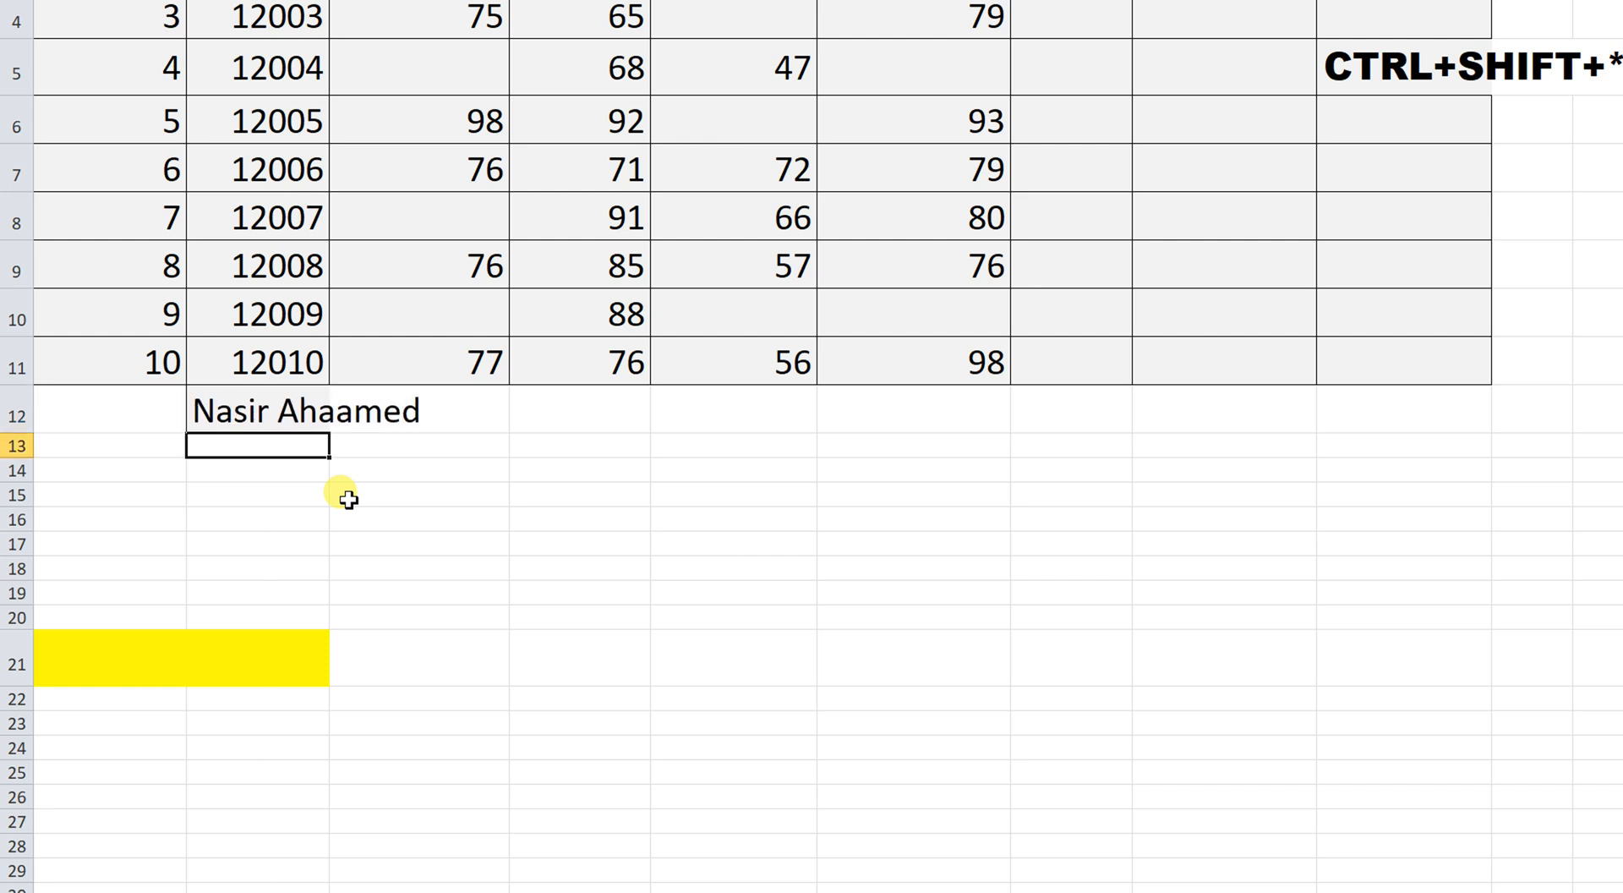
pyautogui.click(313, 415)
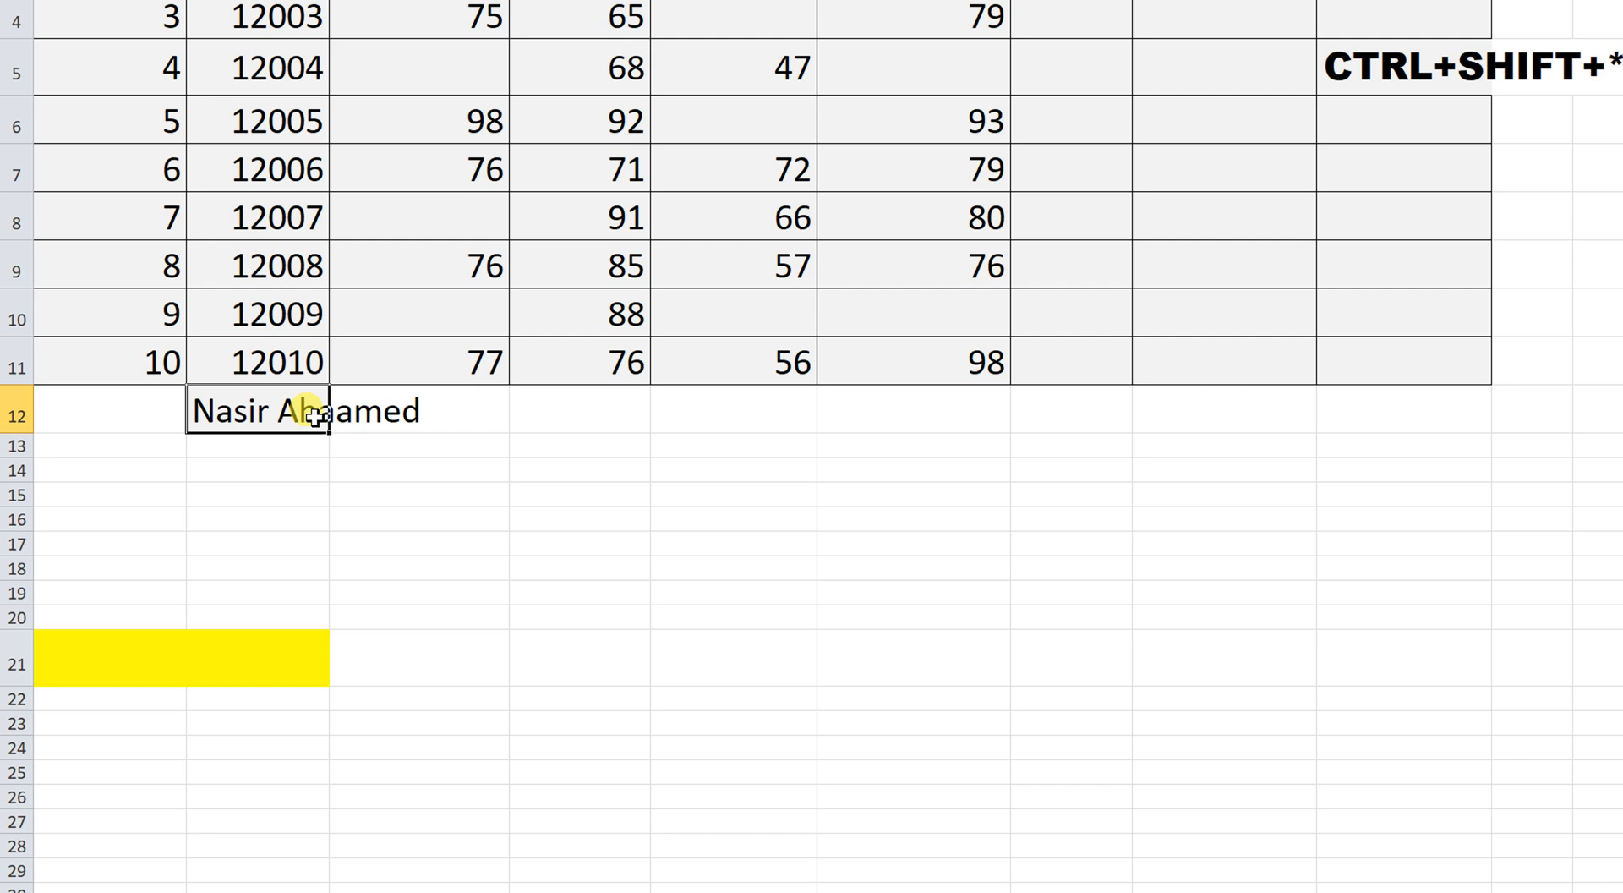
pyautogui.write('a')
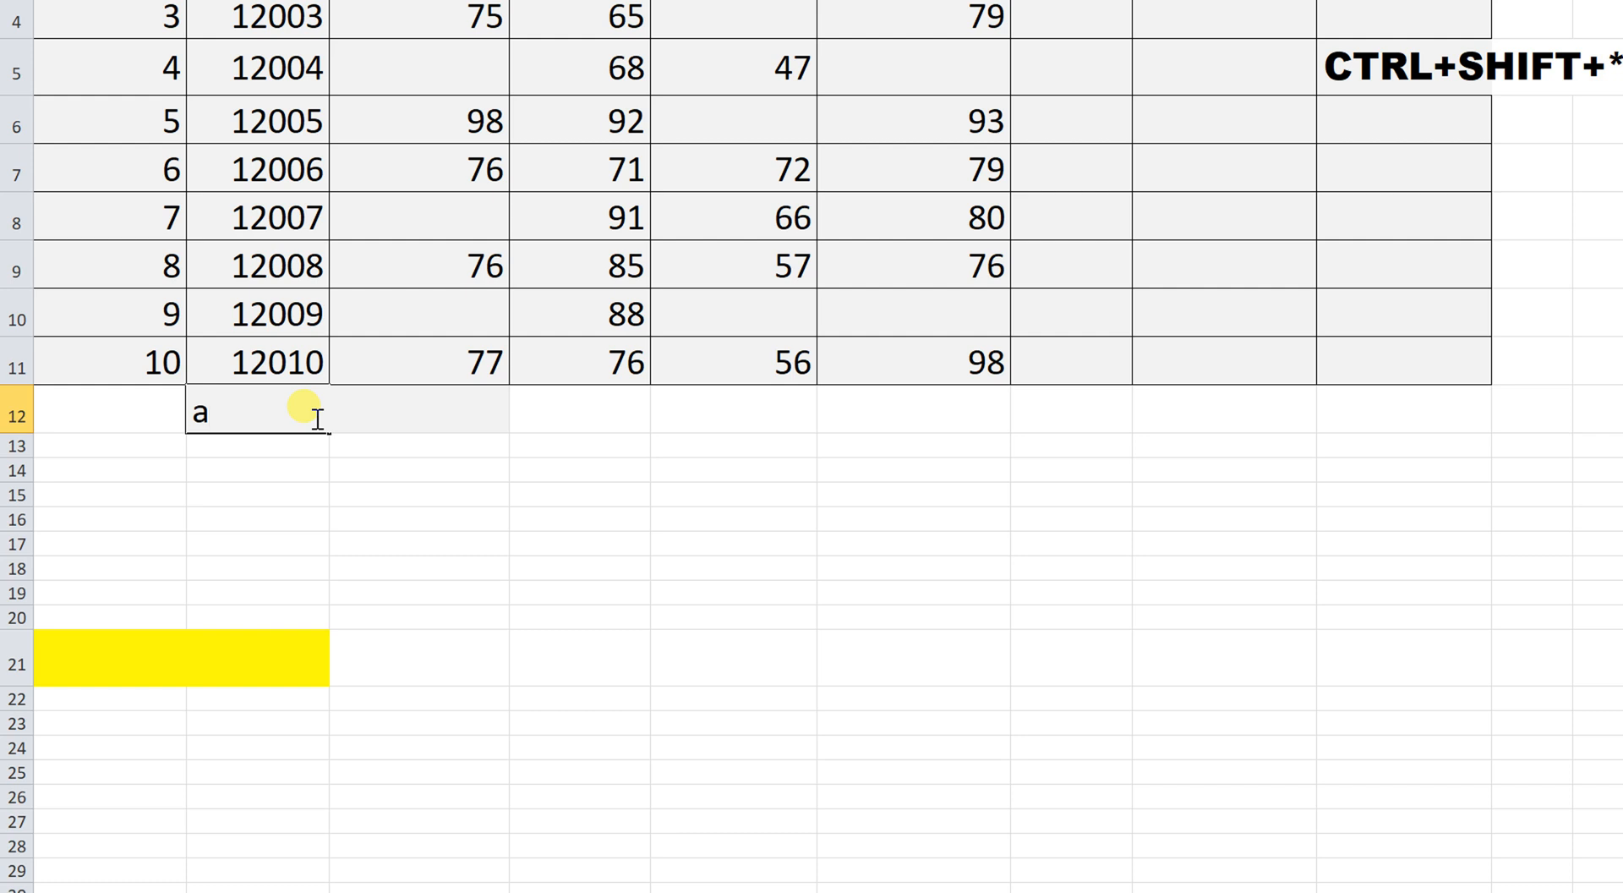
pyautogui.hotkey('ctrl', 'z')
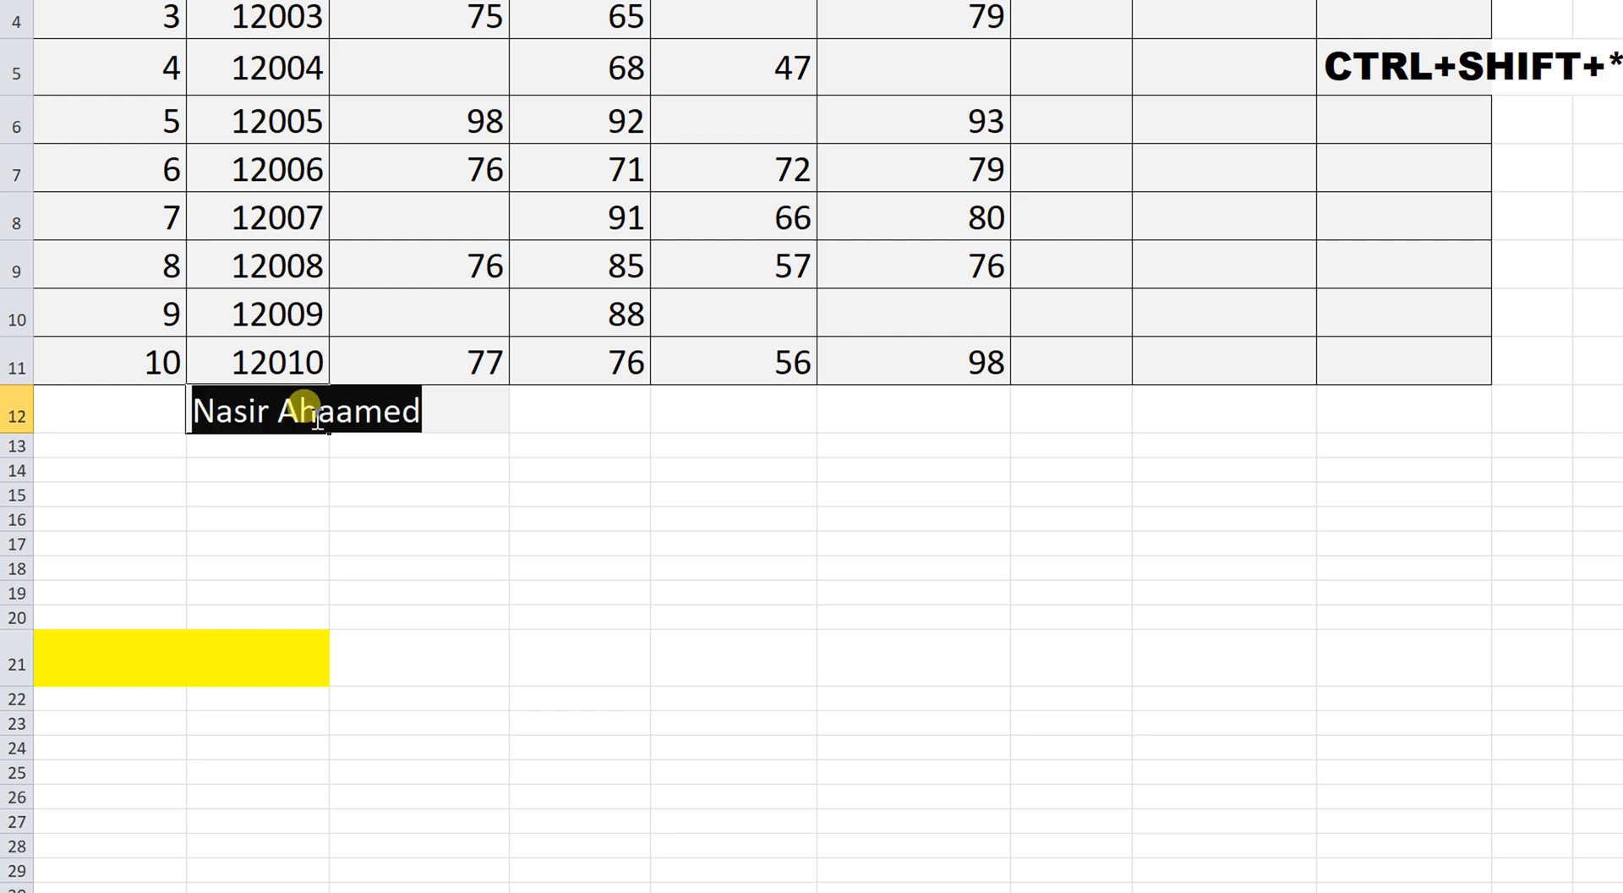
pyautogui.press('Return')
# Correct the doubled letter in the name, then clear B12 completely.
pyautogui.click(314, 416)
pyautogui.doubleClick(315, 417)
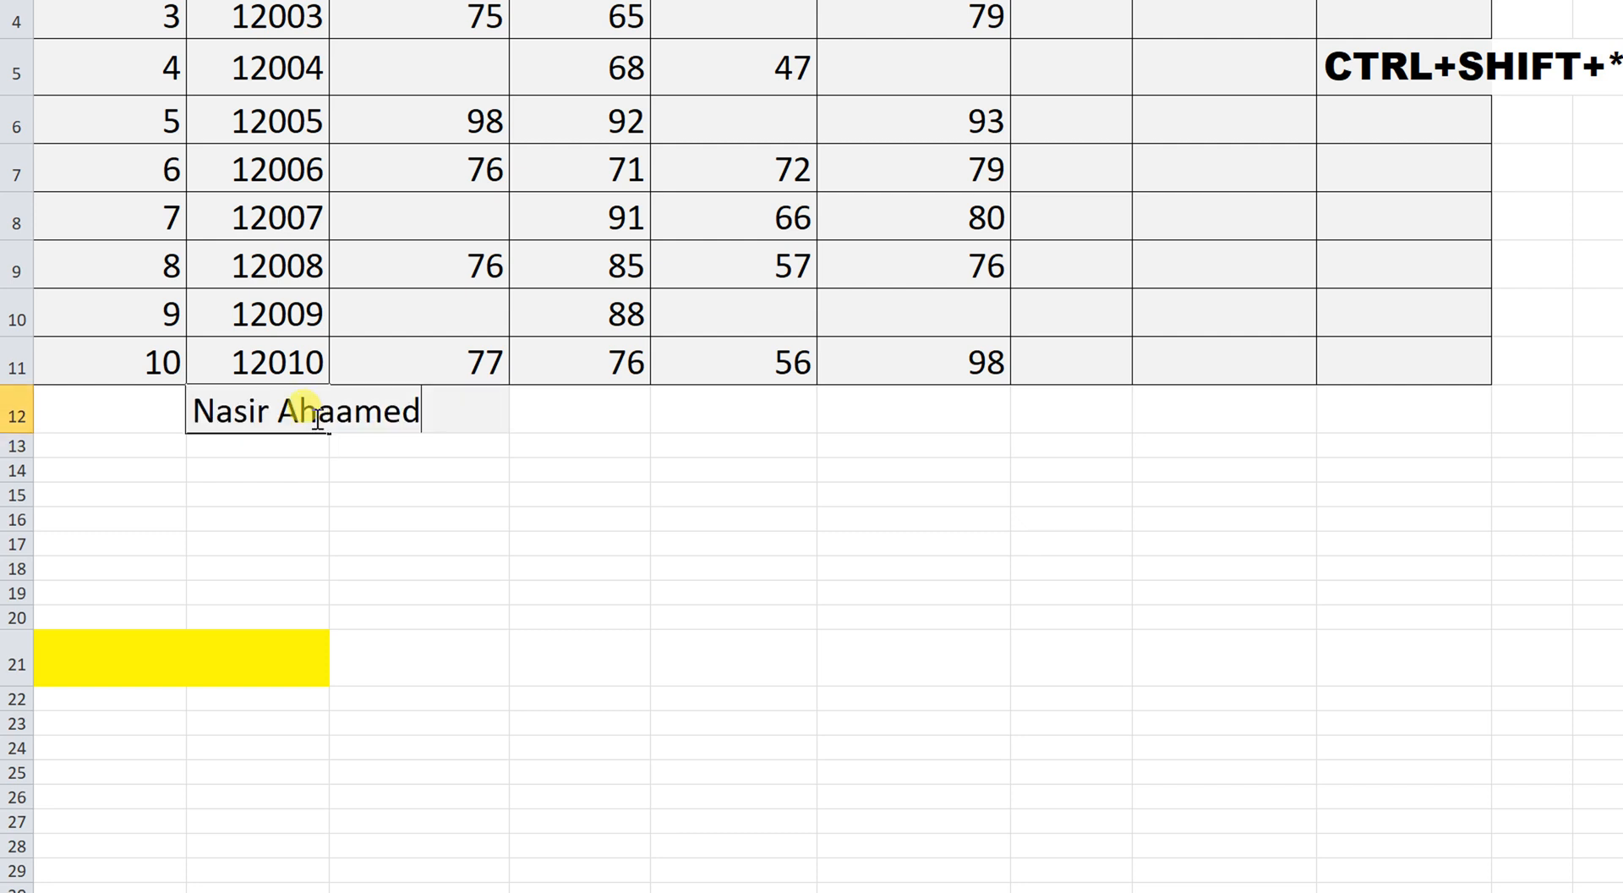
pyautogui.press('Delete')
pyautogui.press('Return')
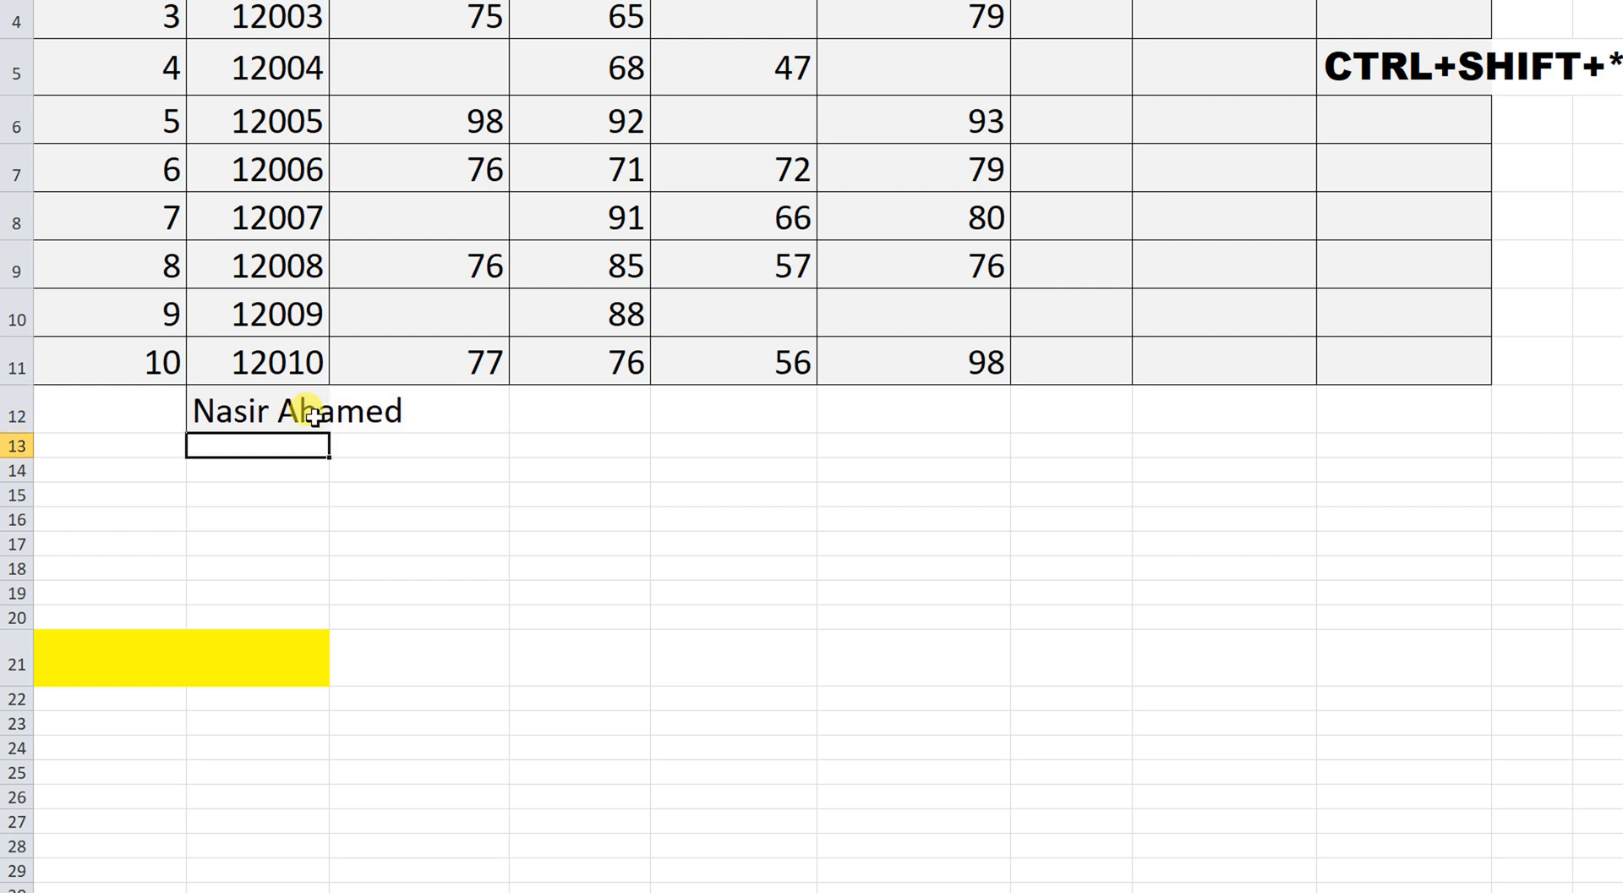
pyautogui.click(315, 416)
pyautogui.press('Delete')
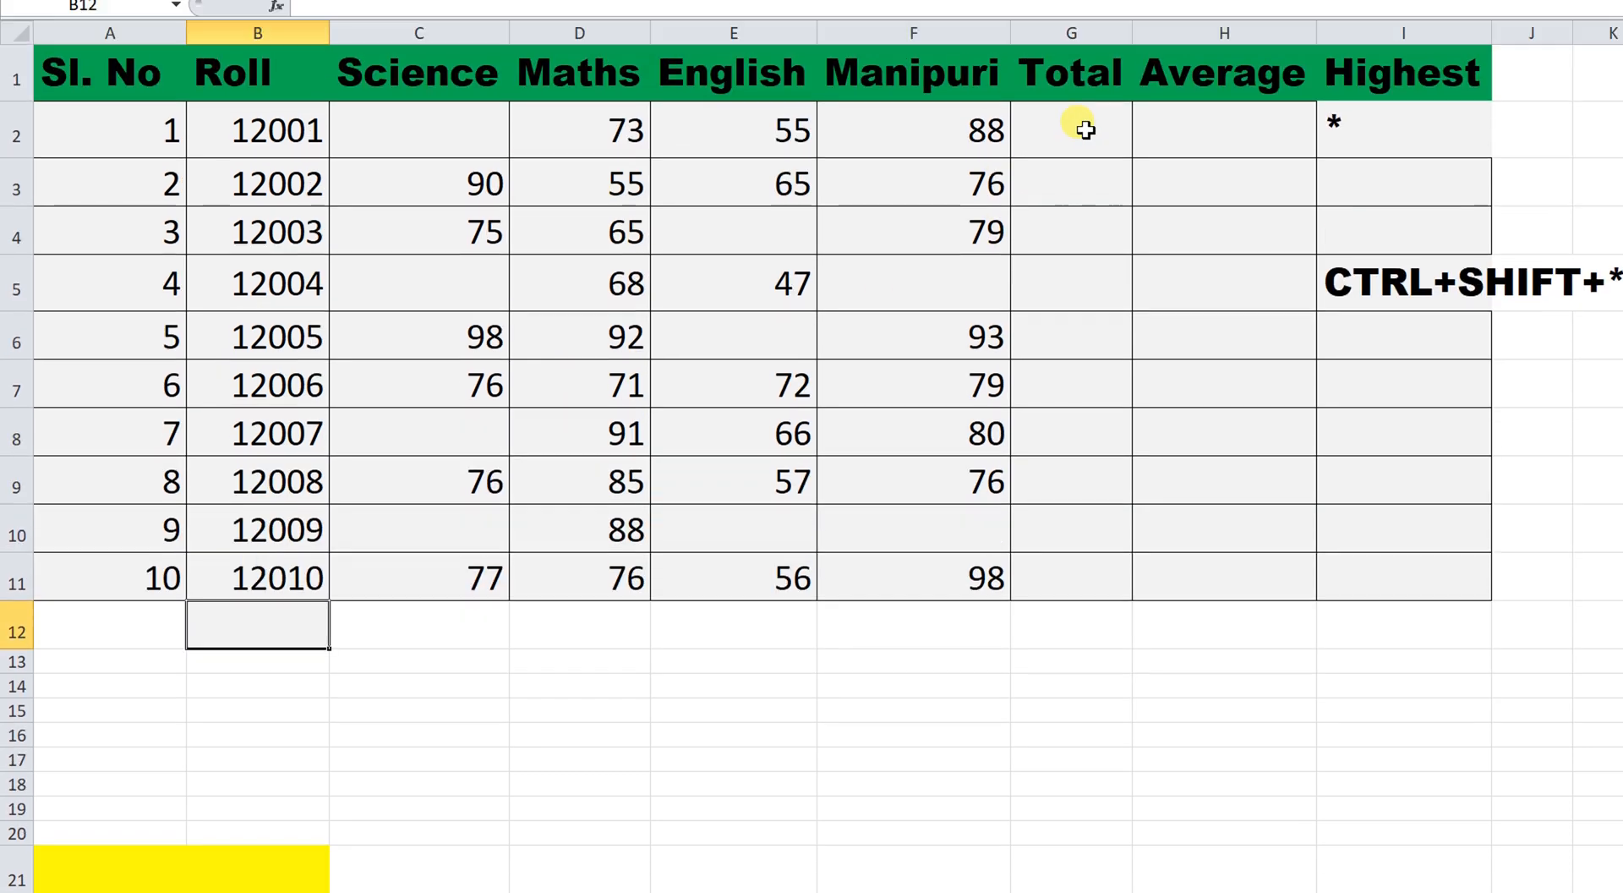
# Select the blank mark cells C2, E4, C5, F5, F10, E10, C10, C8 and E6 together.
pyautogui.click(1082, 134)
pyautogui.write('=')
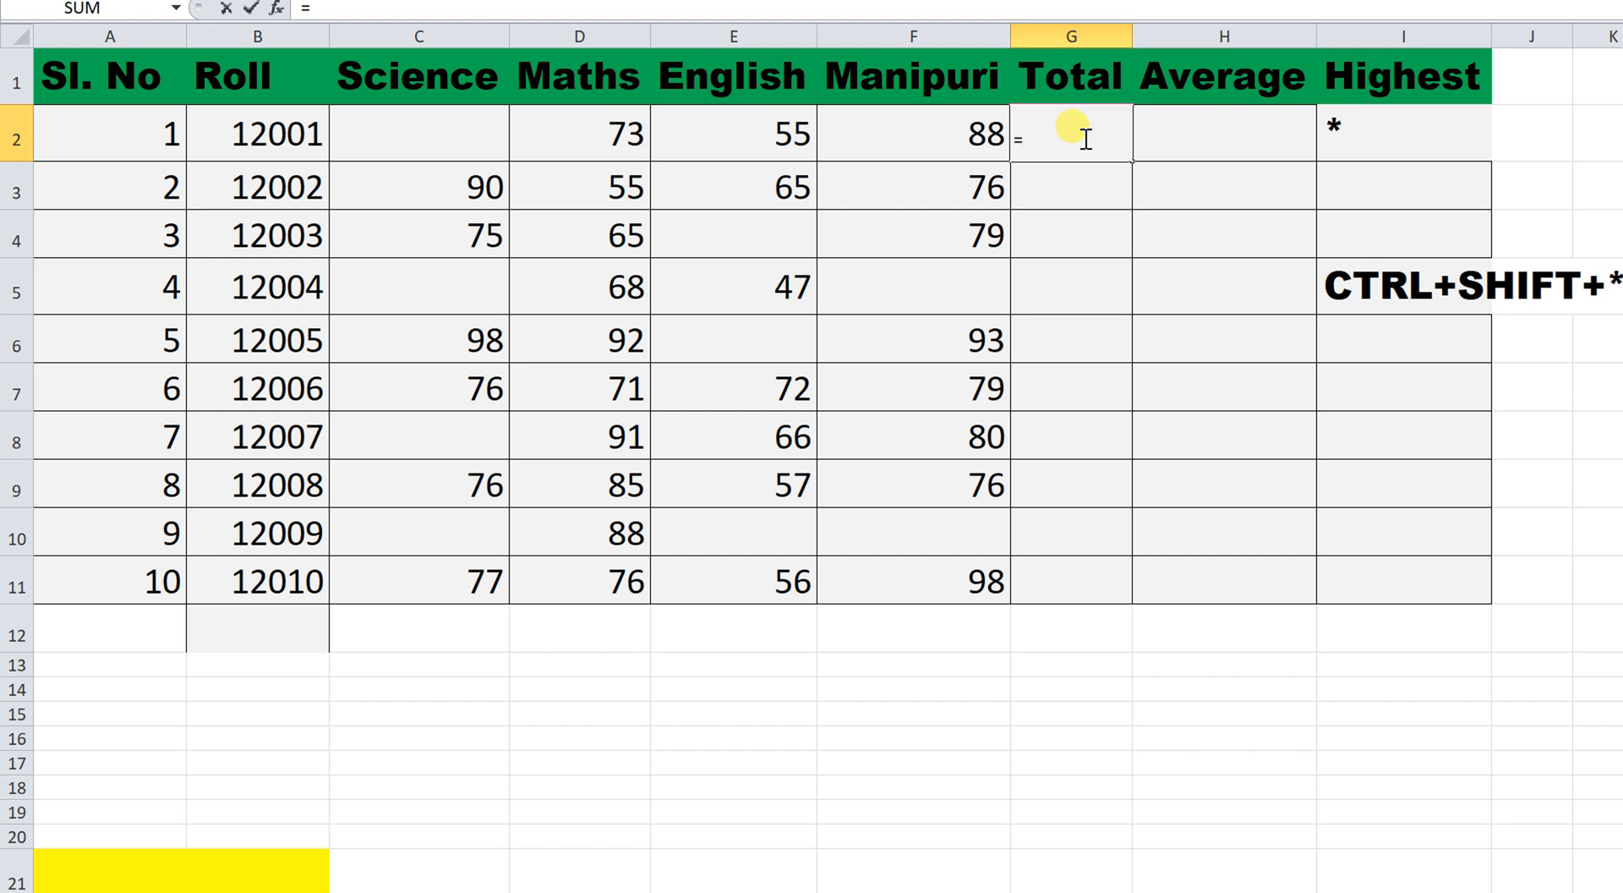
pyautogui.click(826, 173)
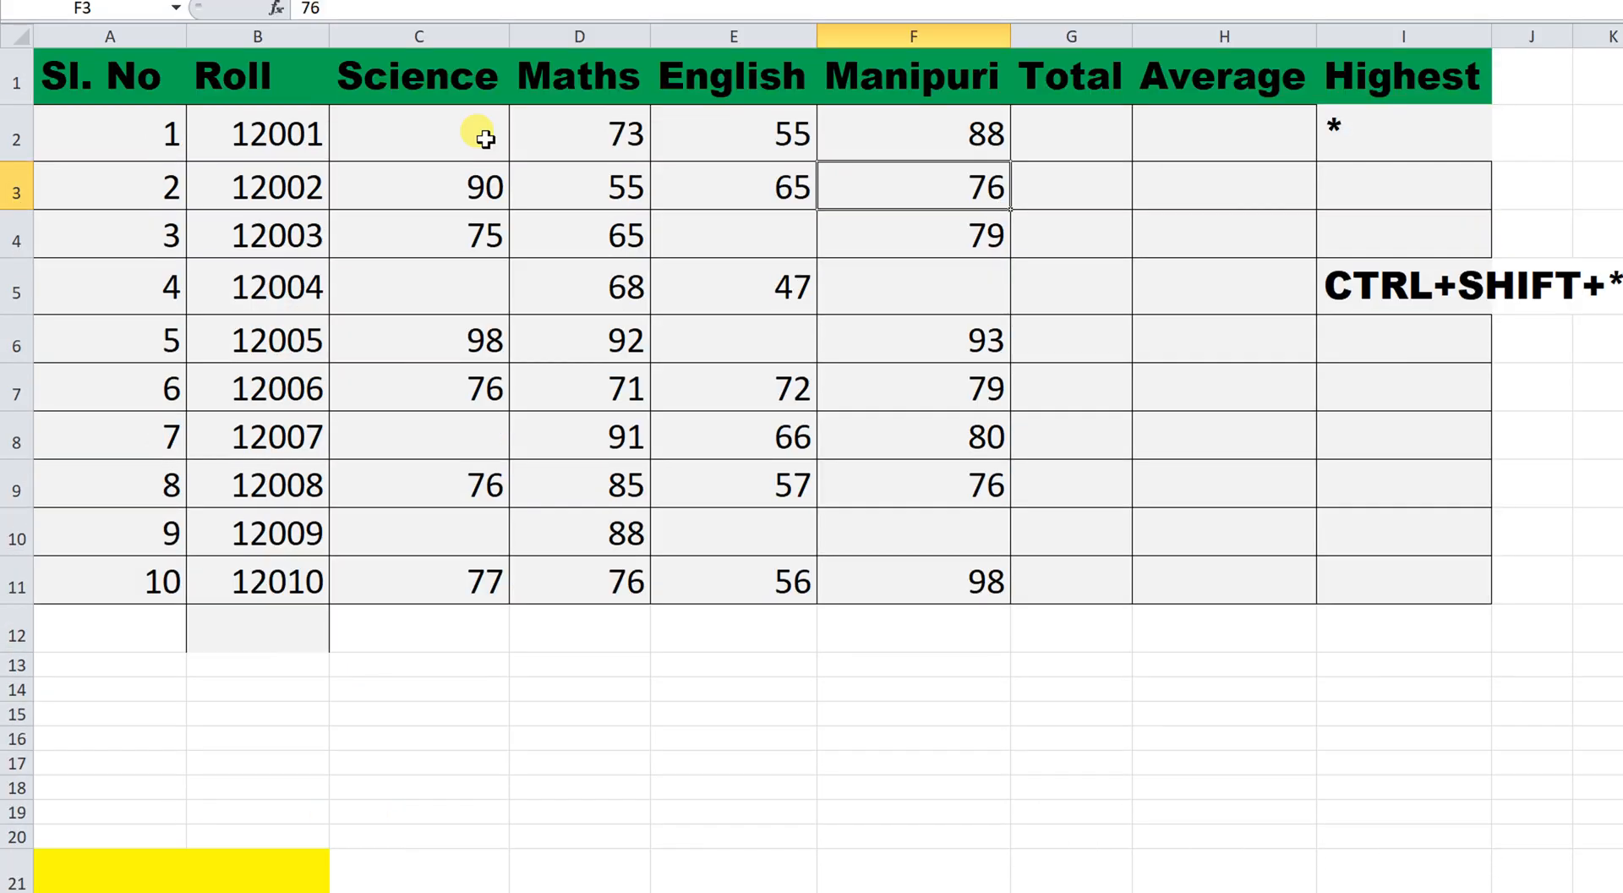
pyautogui.click(457, 140)
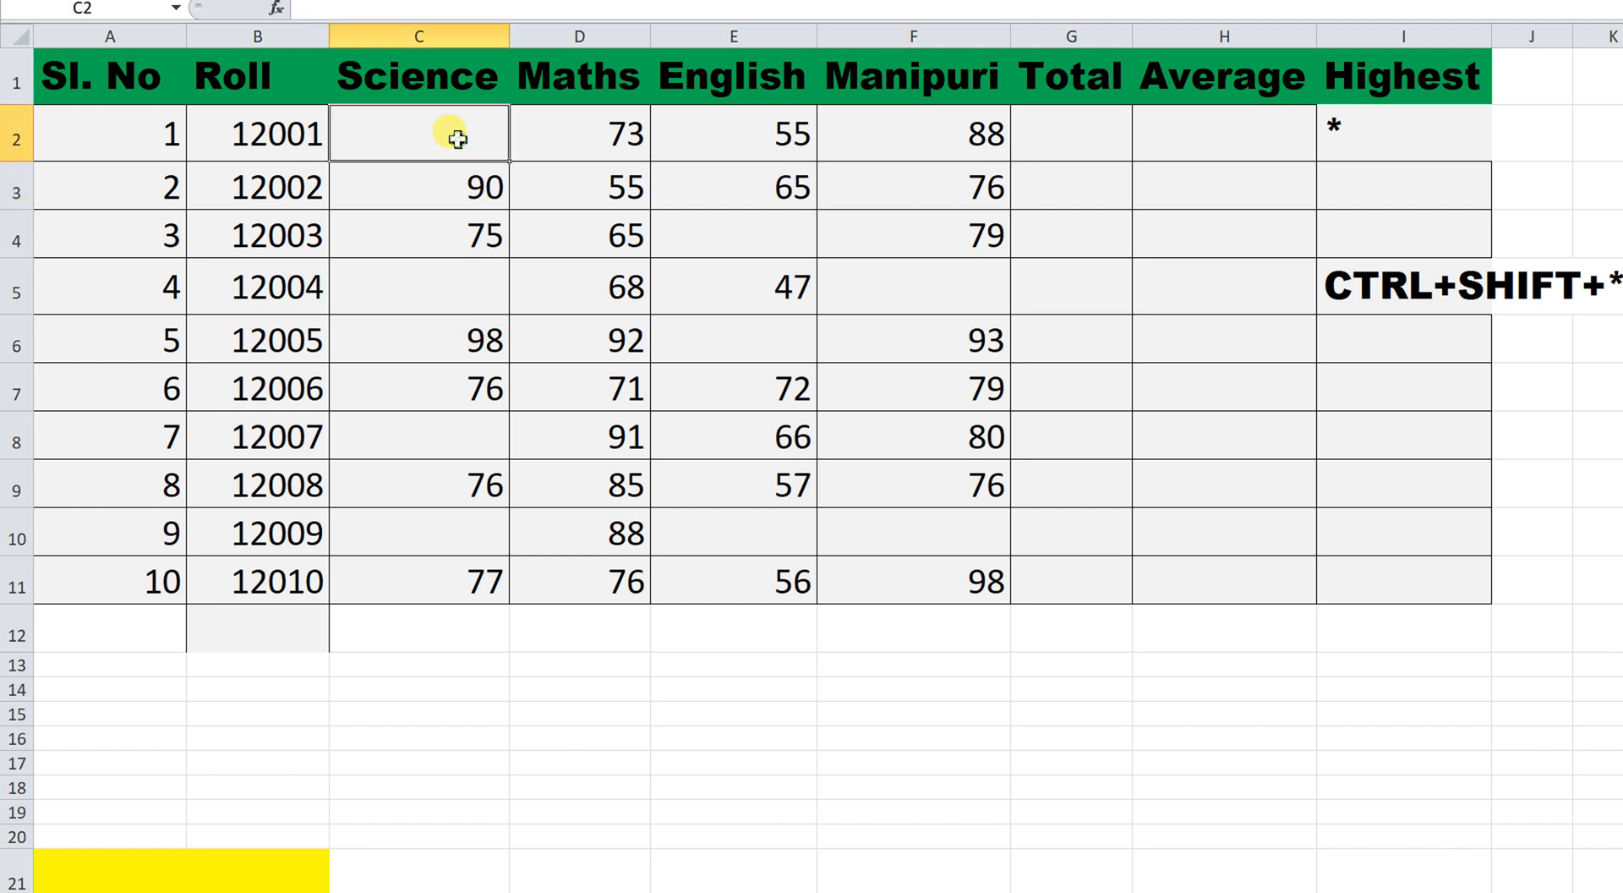
pyautogui.click(458, 186)
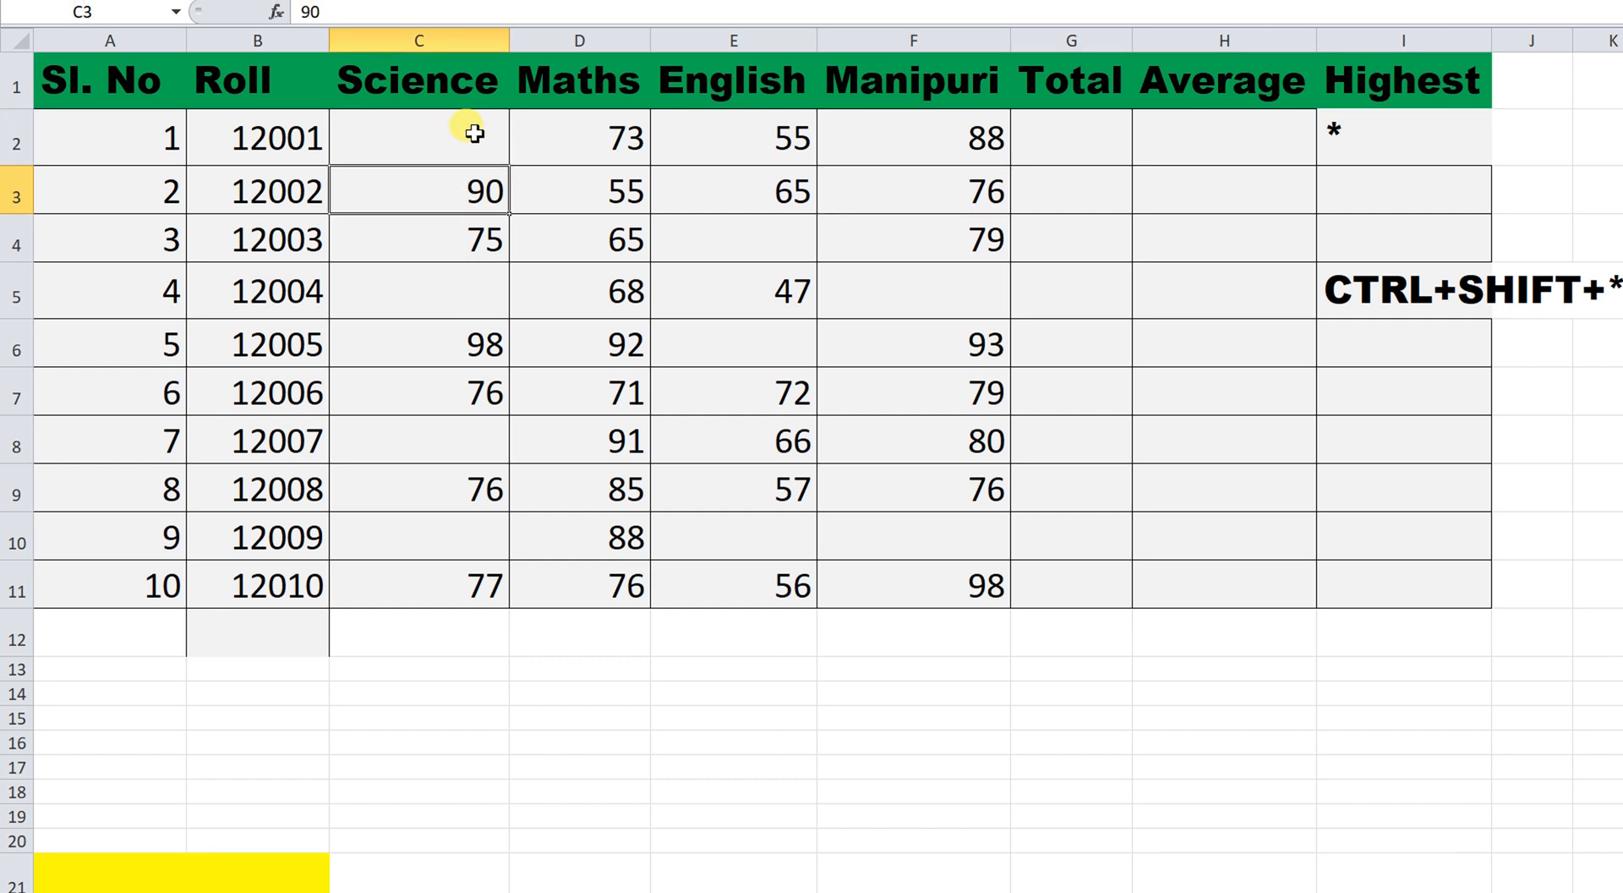
pyautogui.keyDown('ctrl'); pyautogui.click(474, 134); pyautogui.keyUp('ctrl')
pyautogui.keyDown('ctrl'); pyautogui.click(730, 242); pyautogui.keyUp('ctrl')
pyautogui.keyDown('ctrl'); pyautogui.click(501, 299); pyautogui.keyUp('ctrl')
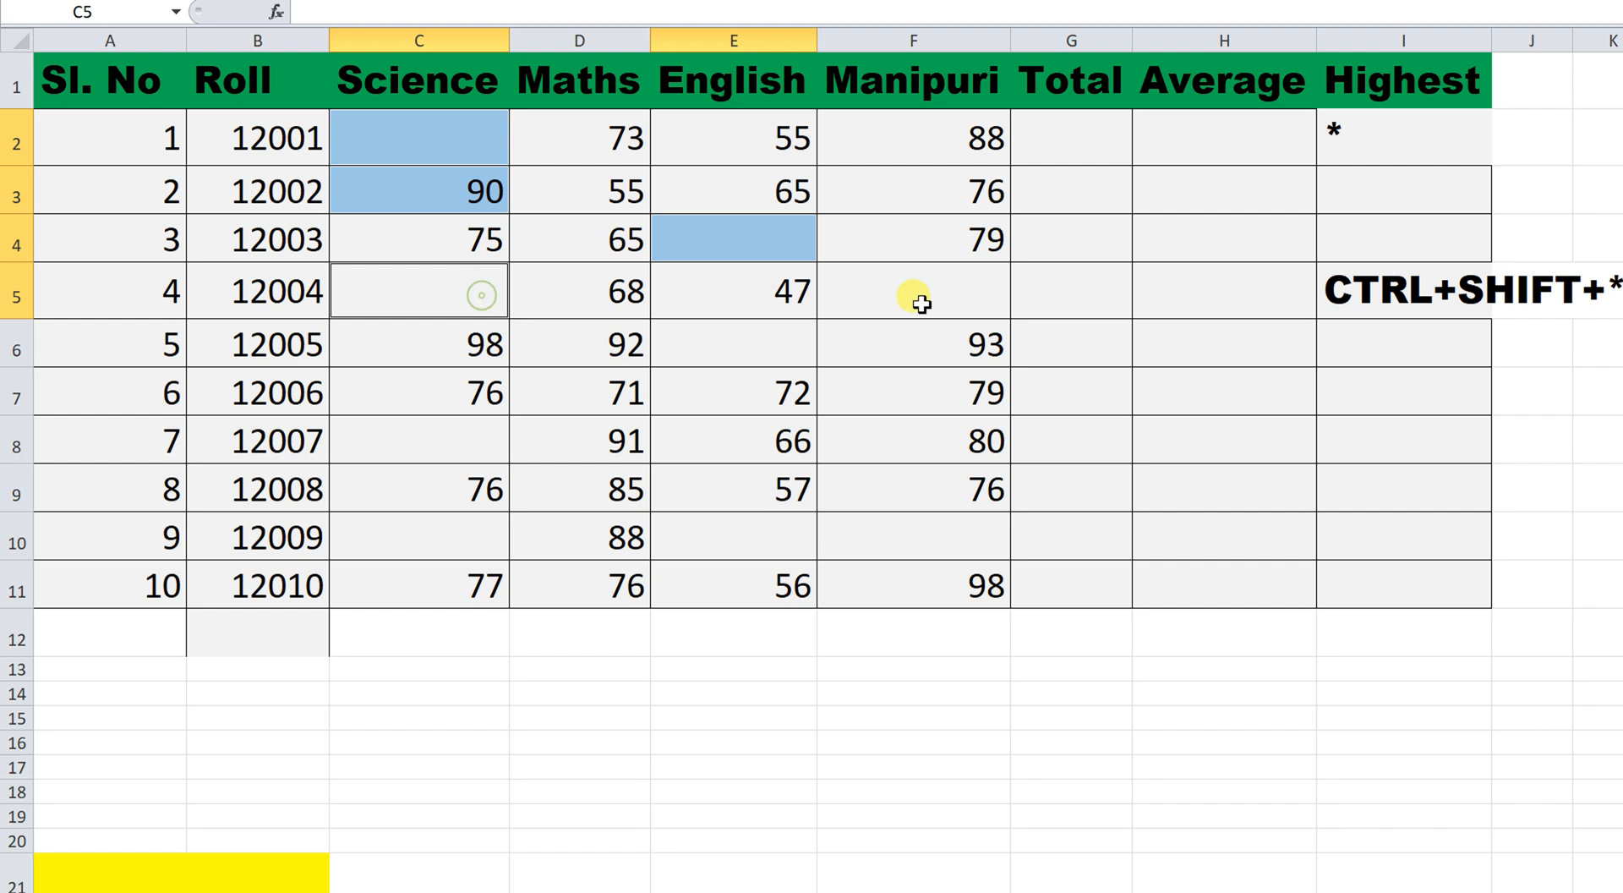
pyautogui.keyDown('ctrl'); pyautogui.click(913, 304); pyautogui.keyUp('ctrl')
pyautogui.keyDown('ctrl'); pyautogui.click(956, 555); pyautogui.keyUp('ctrl')
pyautogui.keyDown('ctrl'); pyautogui.click(660, 541); pyautogui.keyUp('ctrl')
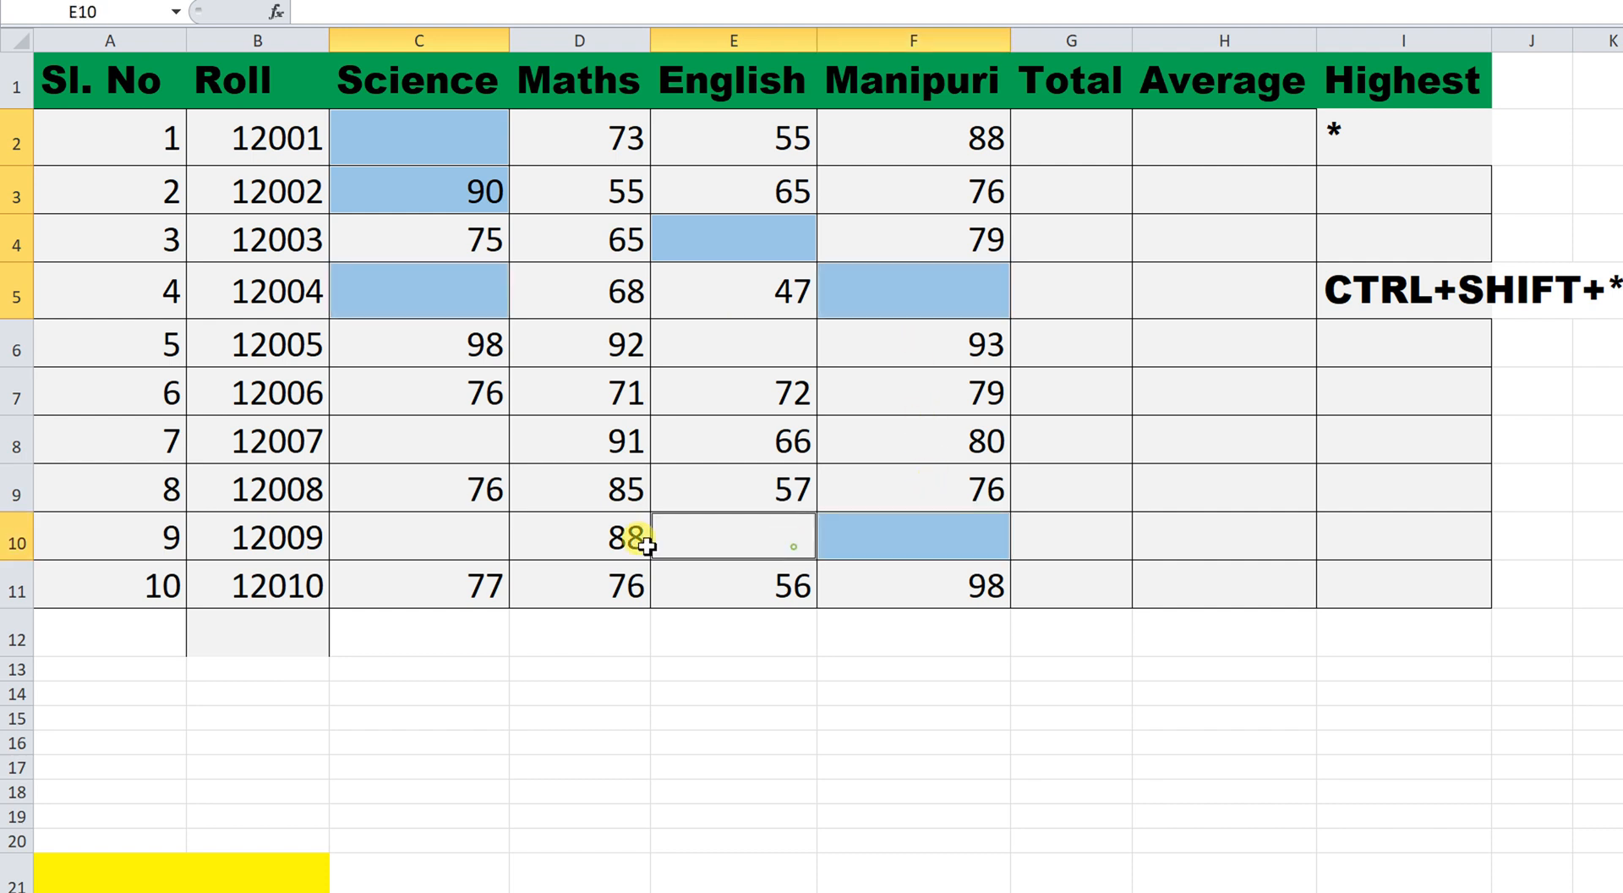
pyautogui.keyDown('ctrl'); pyautogui.click(480, 539); pyautogui.keyUp('ctrl')
pyautogui.keyDown('ctrl'); pyautogui.click(476, 441); pyautogui.keyUp('ctrl')
pyautogui.keyDown('ctrl'); pyautogui.click(707, 351); pyautogui.keyUp('ctrl')
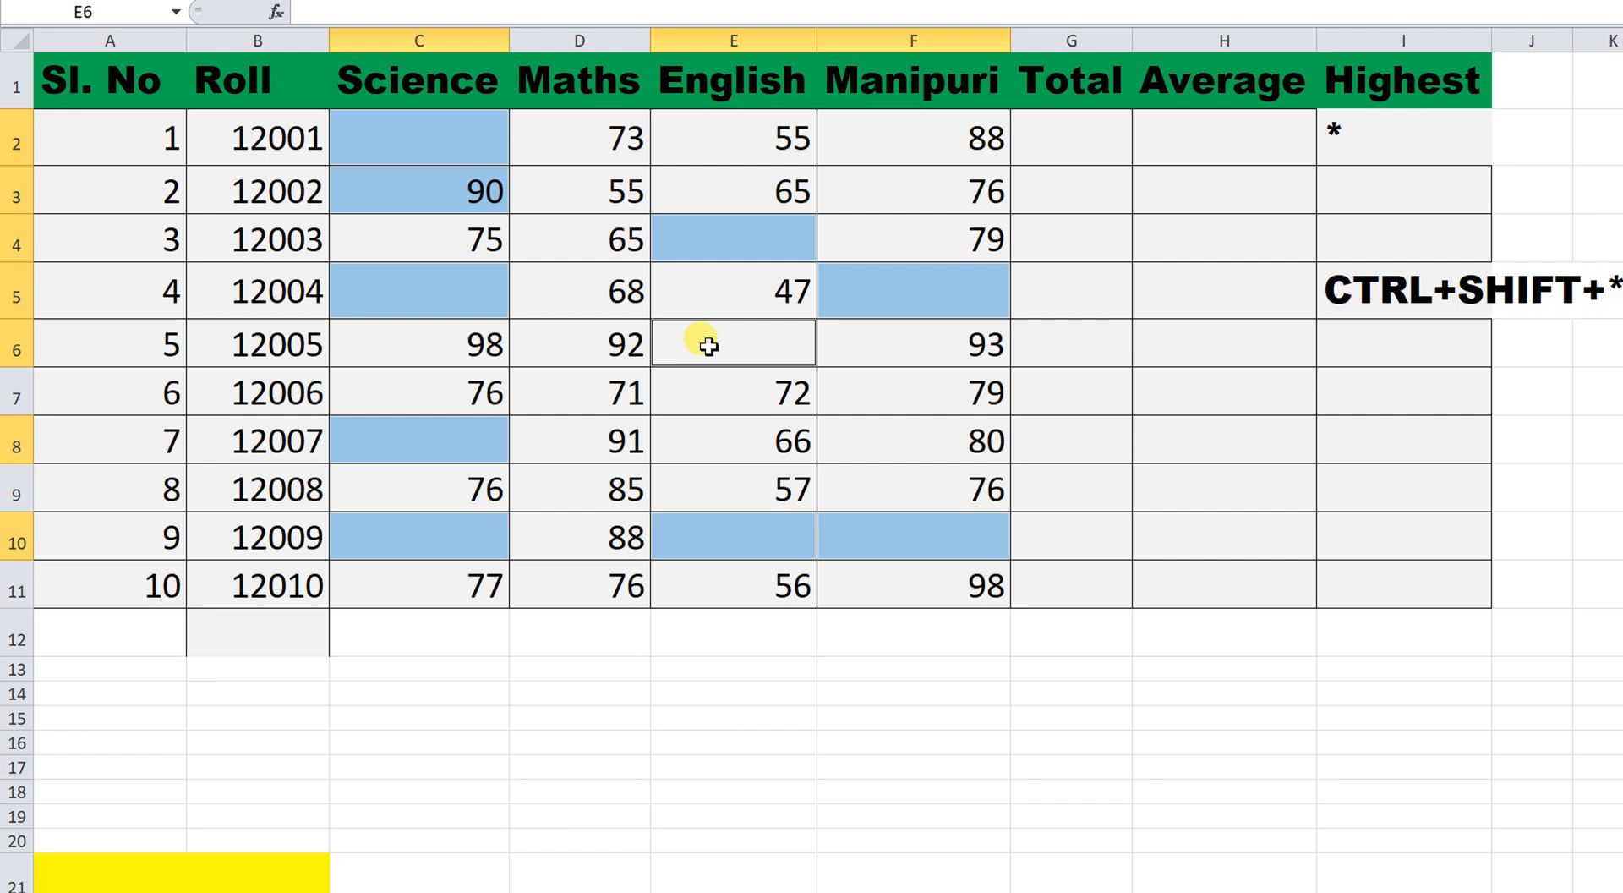
# Enter 90 into all the selected blank cells at once with Ctrl+Enter.
pyautogui.write('90')
pyautogui.hotkey('ctrl', 'Return')
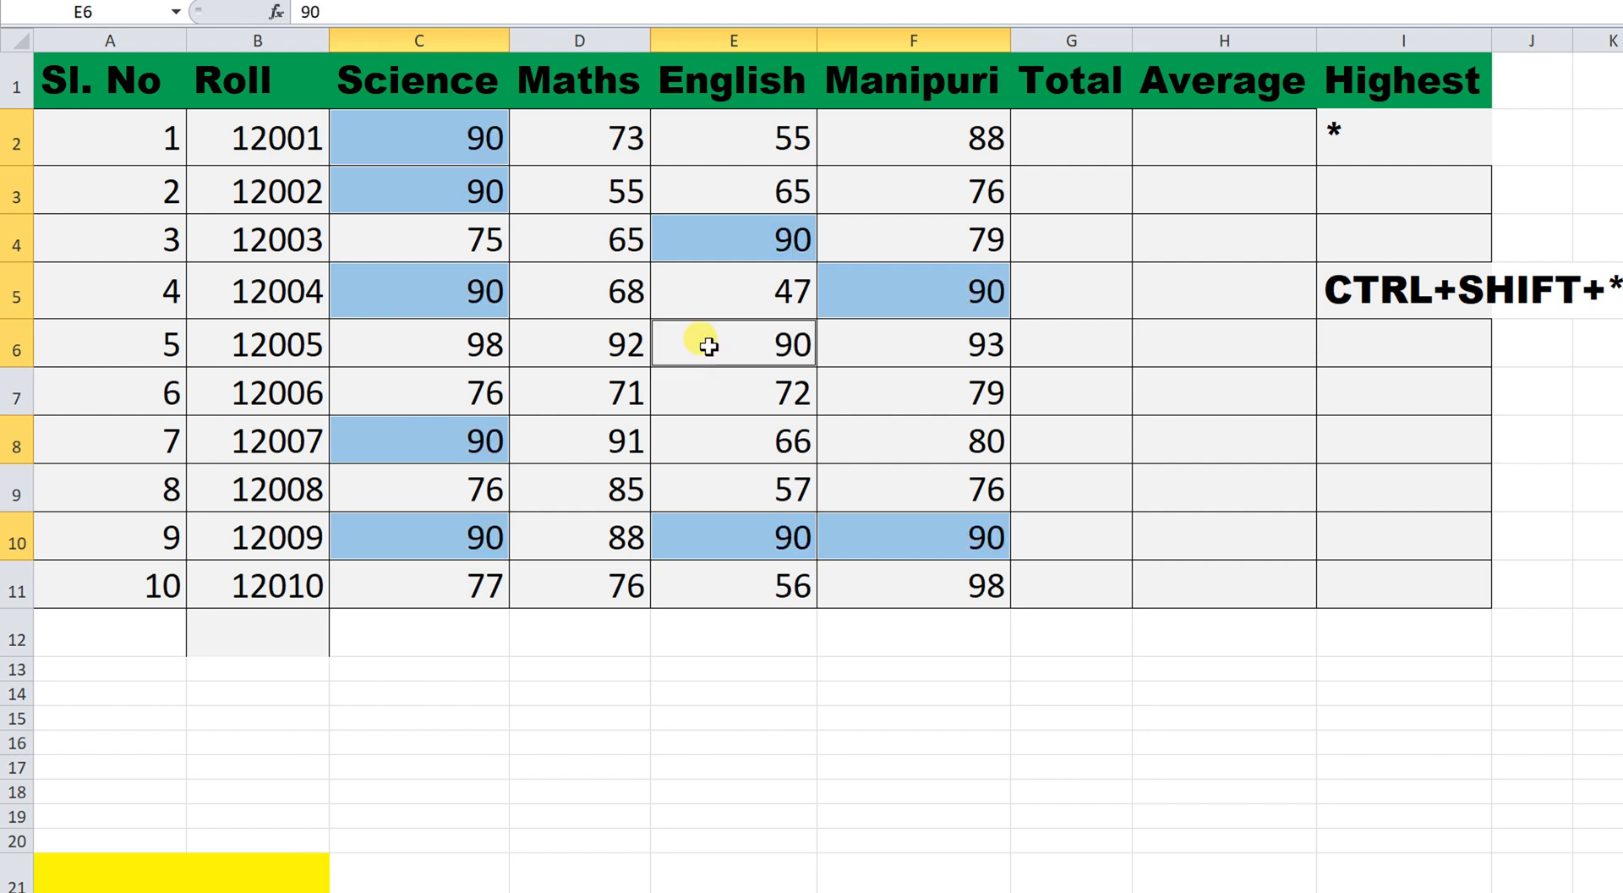
pyautogui.click(1101, 429)
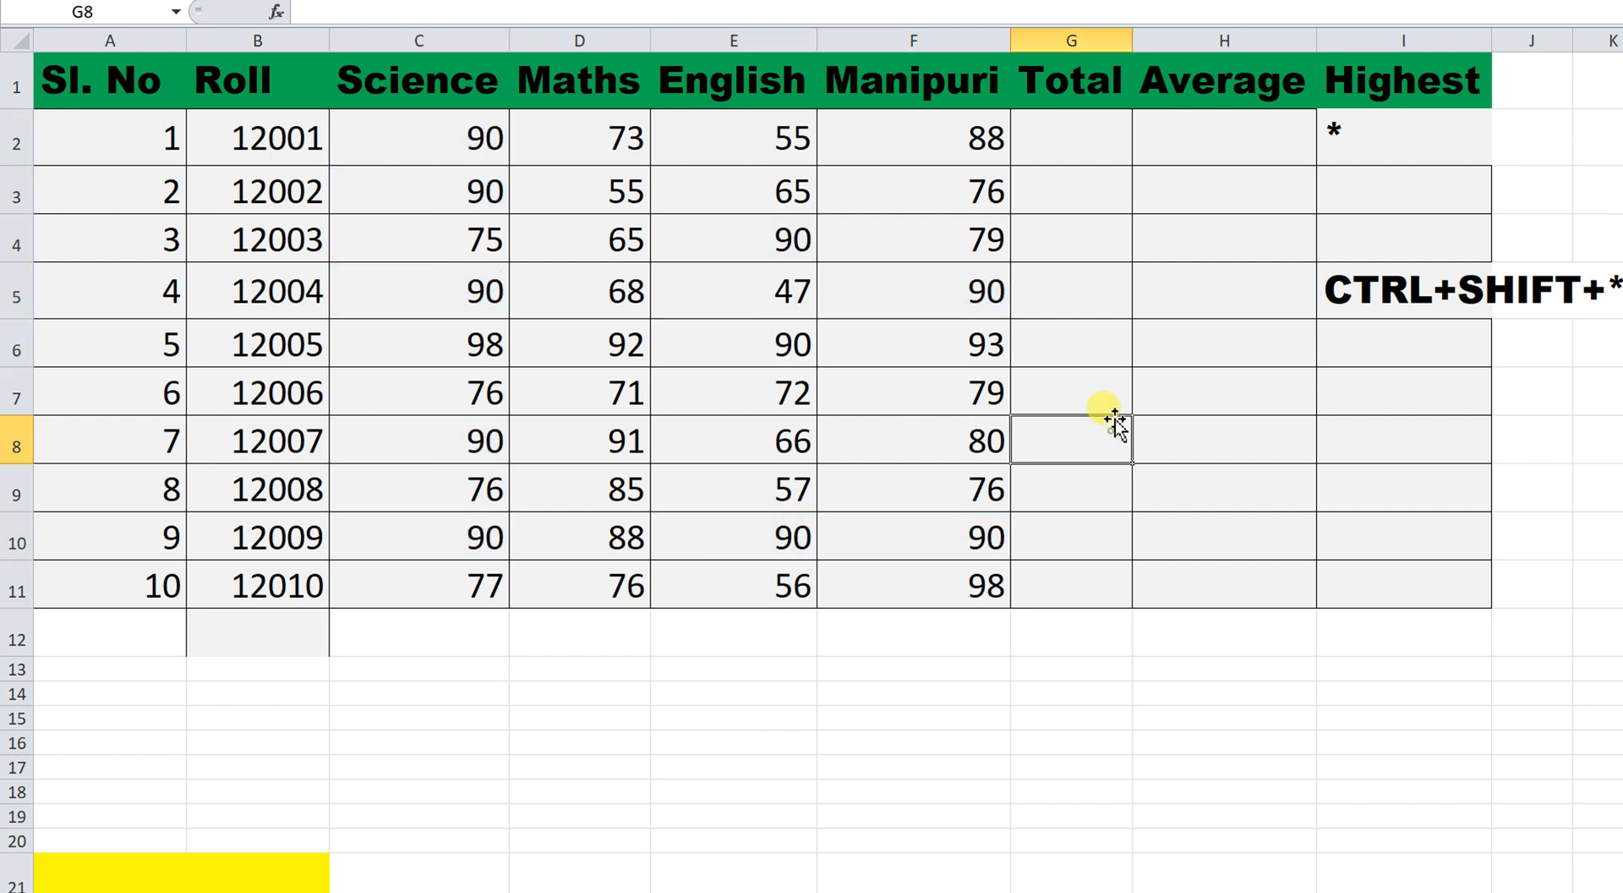
pyautogui.click(1081, 144)
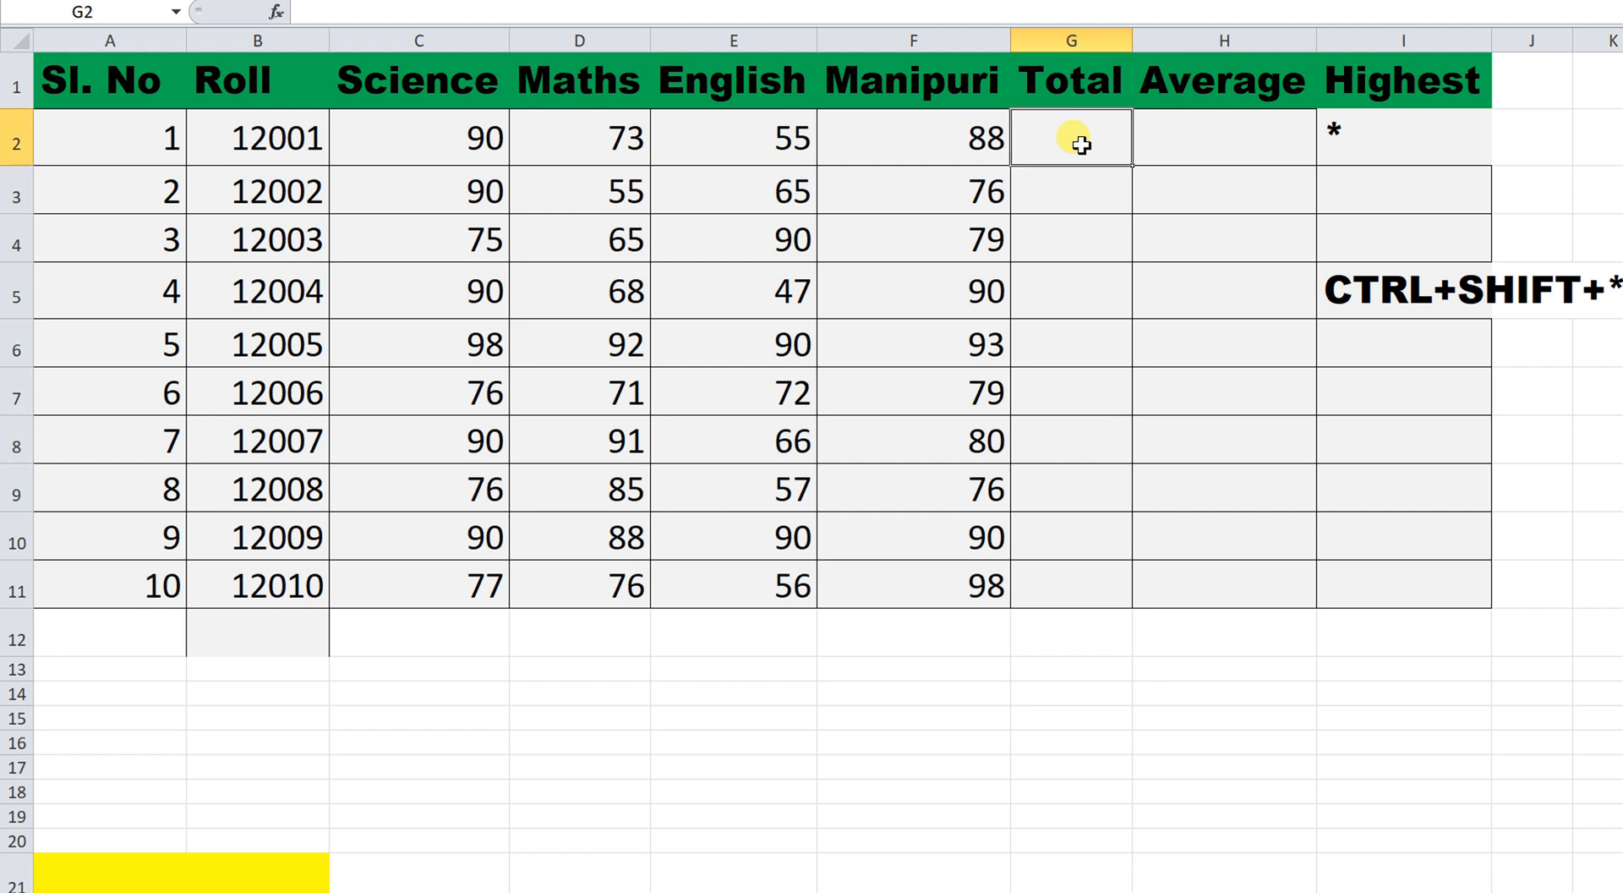
# AutoSum the first student's marks C2:F2 into G2, giving 306.
pyautogui.moveTo(464, 141); pyautogui.dragTo(1033, 172)
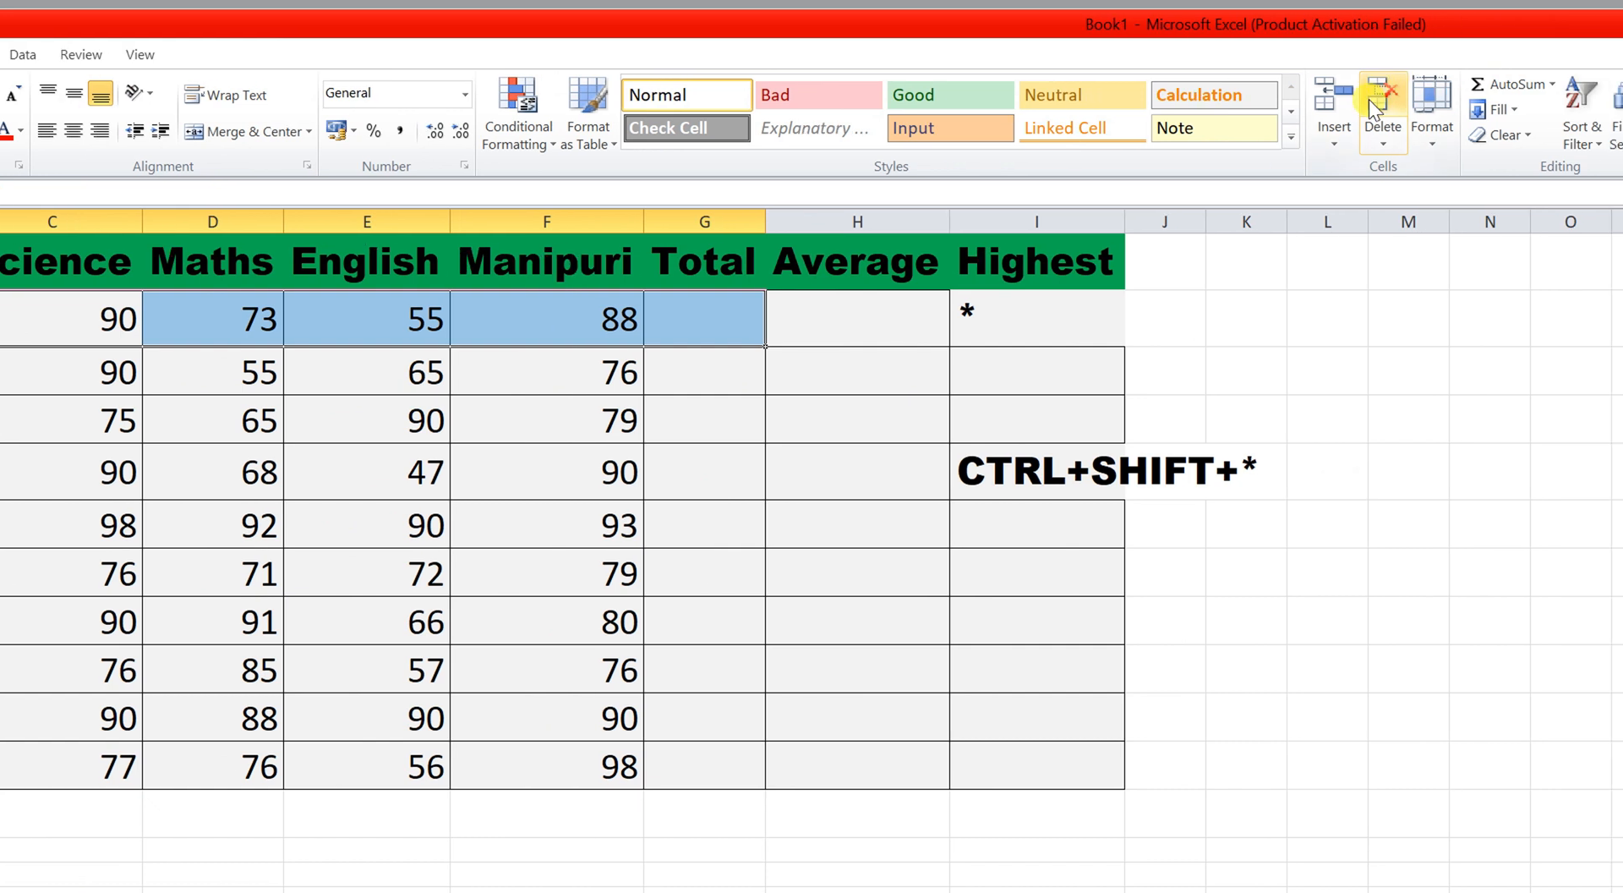
pyautogui.click(1378, 85)
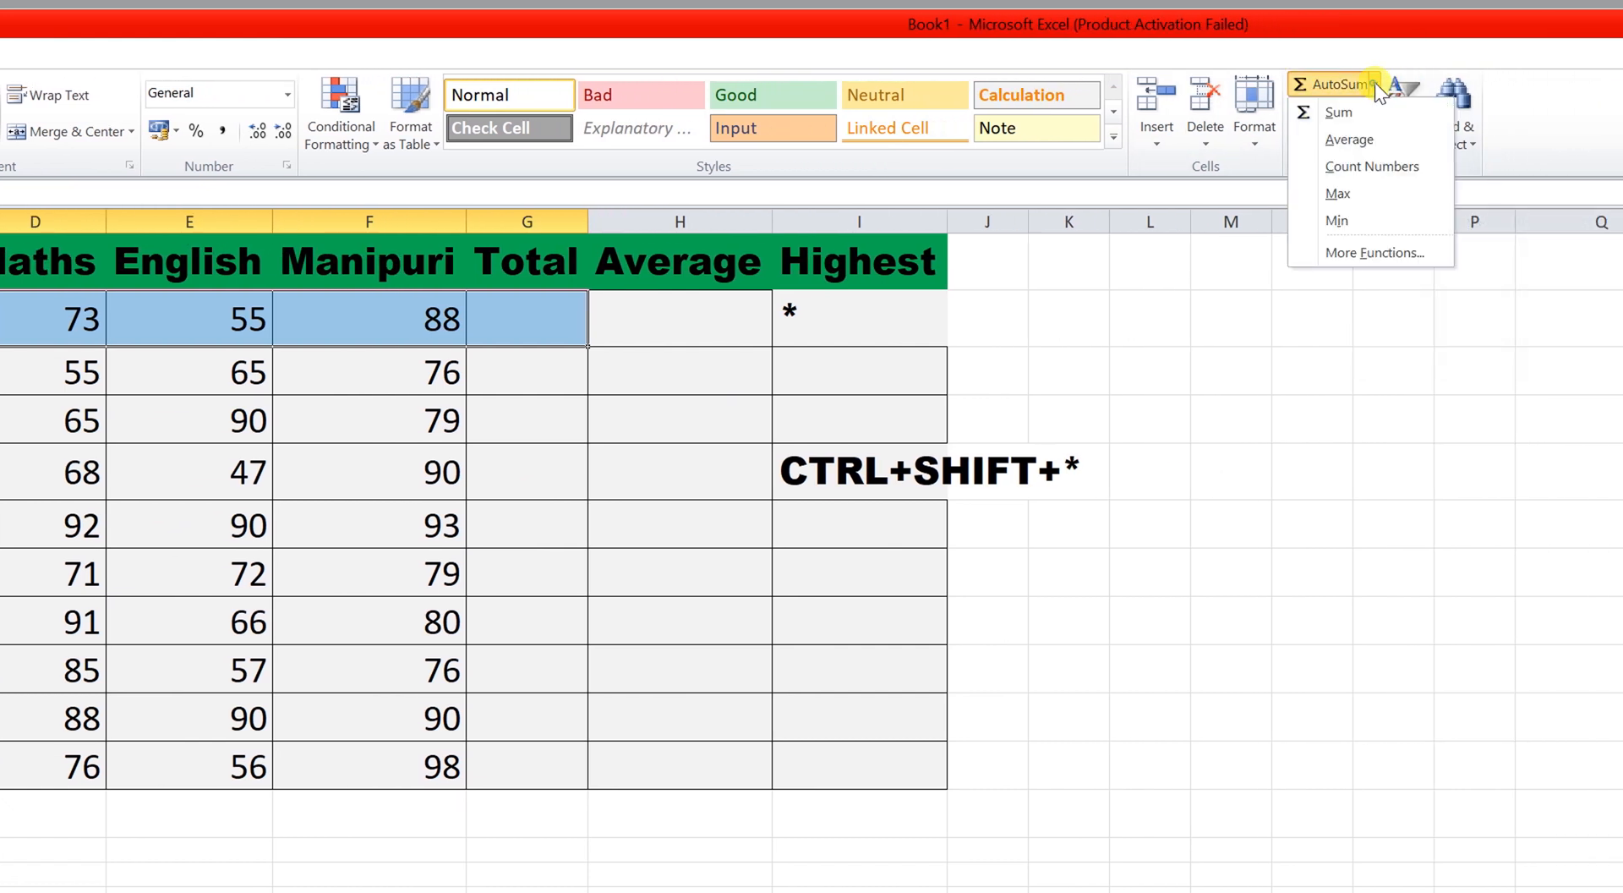
pyautogui.click(1371, 115)
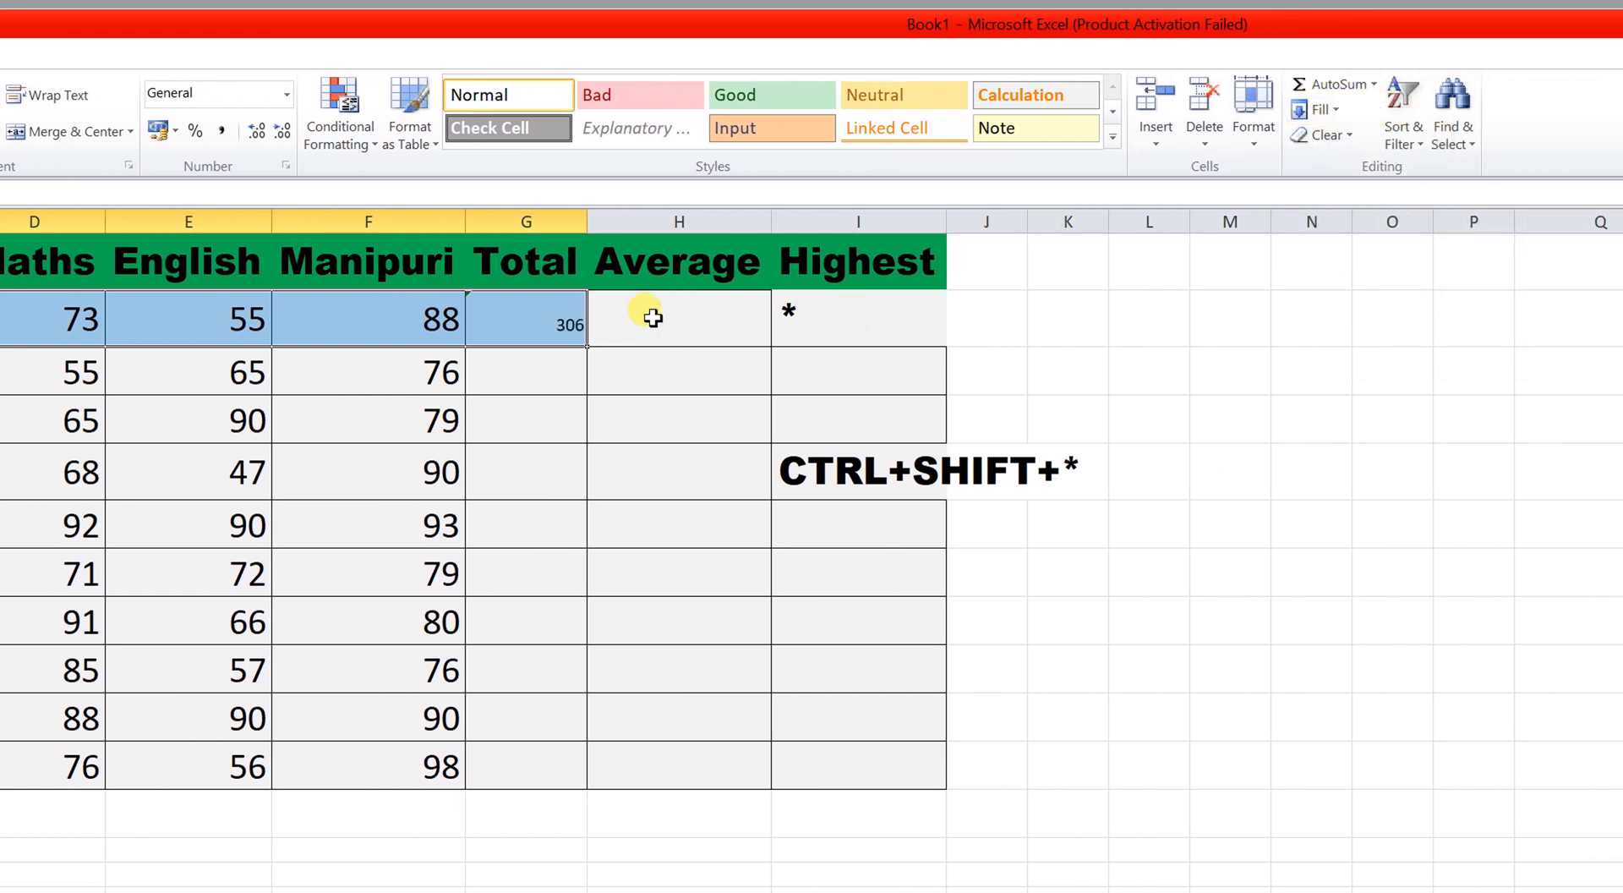
pyautogui.click(532, 363)
# Copy F2's mark formatting onto the Total, Average and Highest cells G2:I11.
pyautogui.click(561, 328)
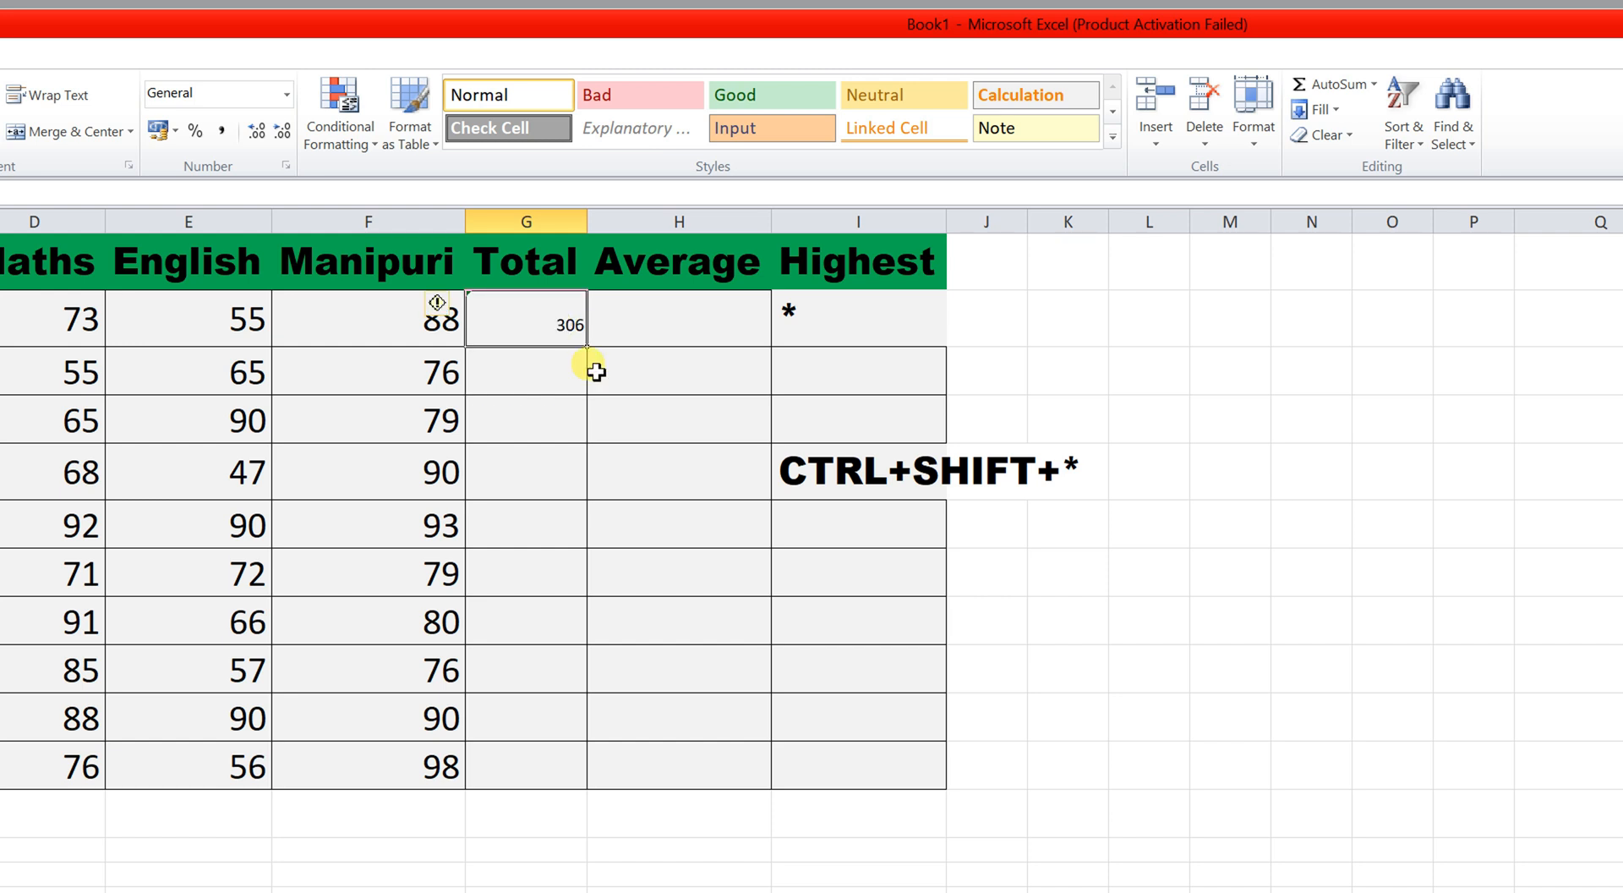
pyautogui.click(404, 328)
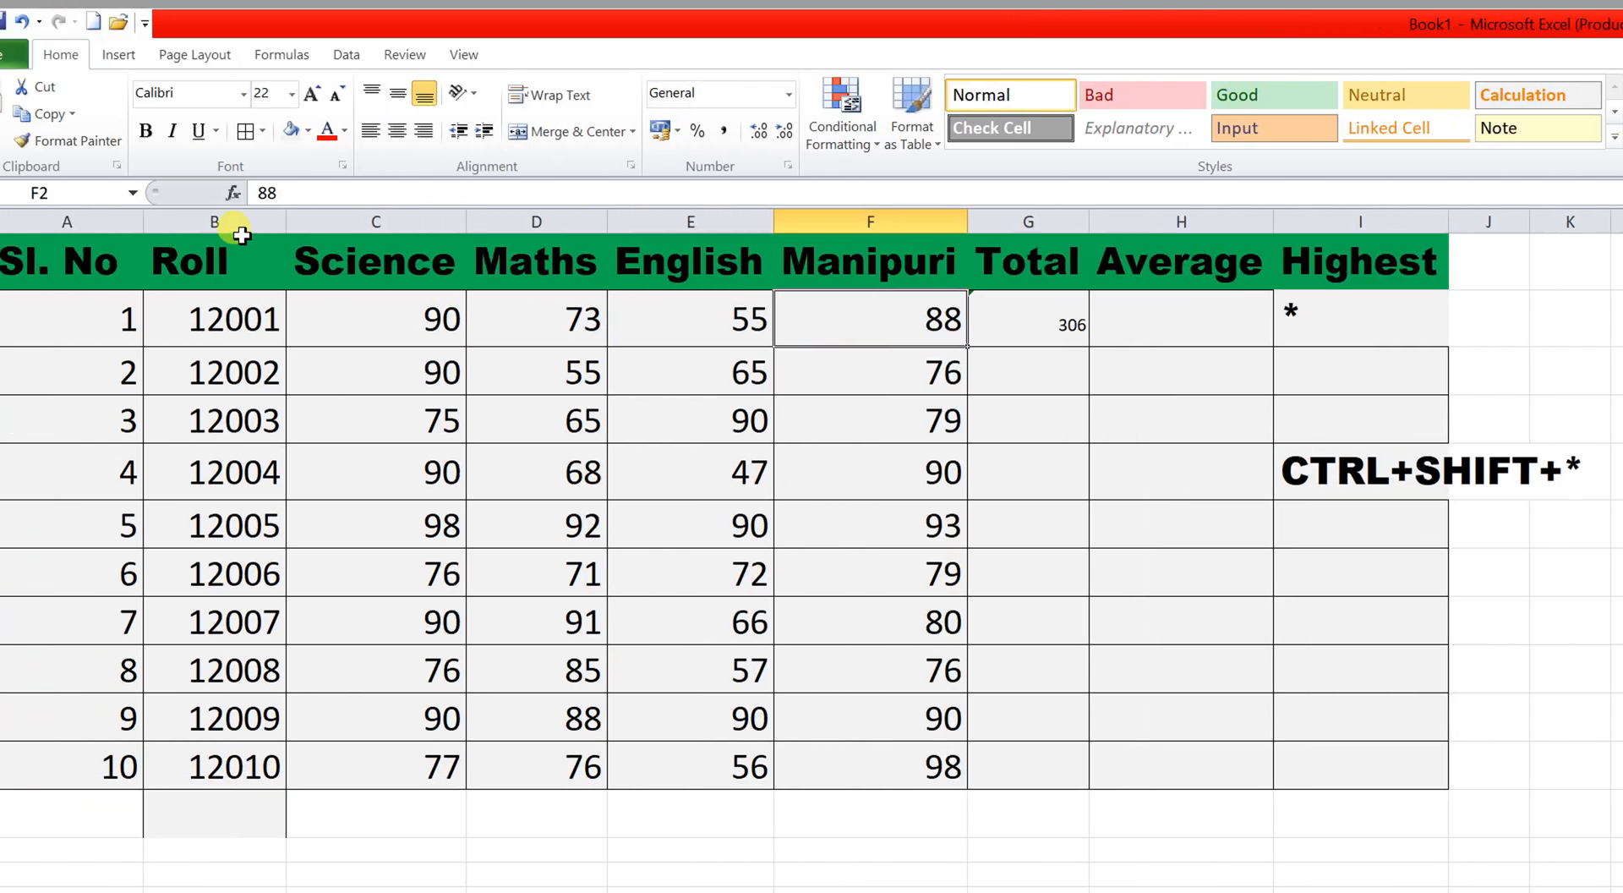
pyautogui.click(135, 142)
pyautogui.moveTo(1056, 315)
pyautogui.mouseDown()
pyautogui.moveTo(1159, 312)
pyautogui.moveTo(1251, 638)
pyautogui.moveTo(1231, 755)
pyautogui.moveTo(1357, 759)
pyautogui.moveTo(1358, 744)
pyautogui.mouseUp()
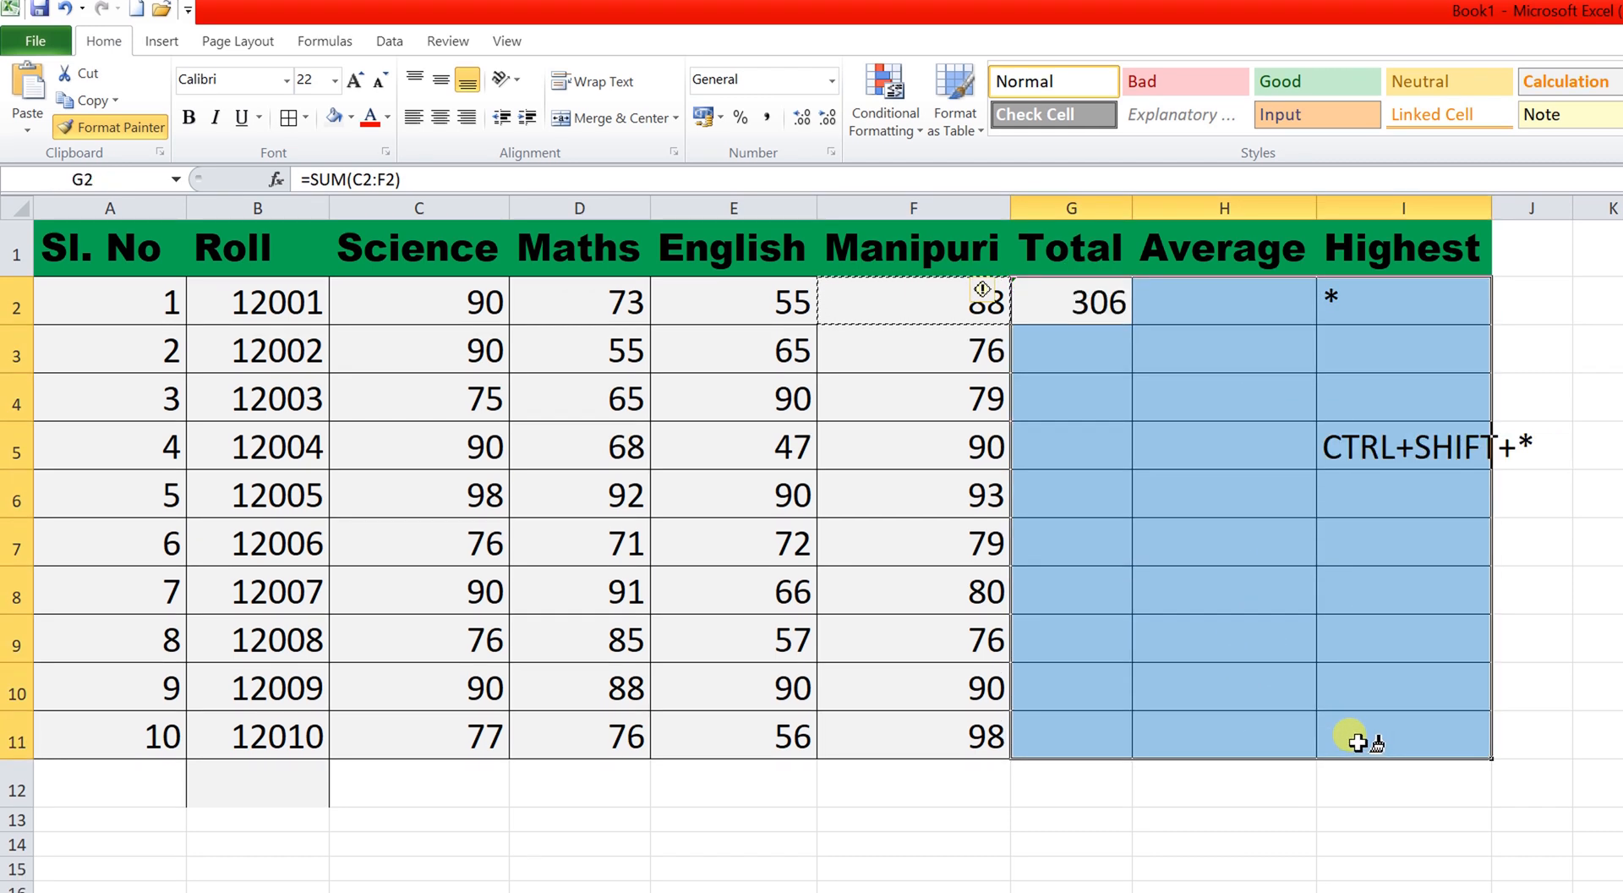
pyautogui.click(1197, 597)
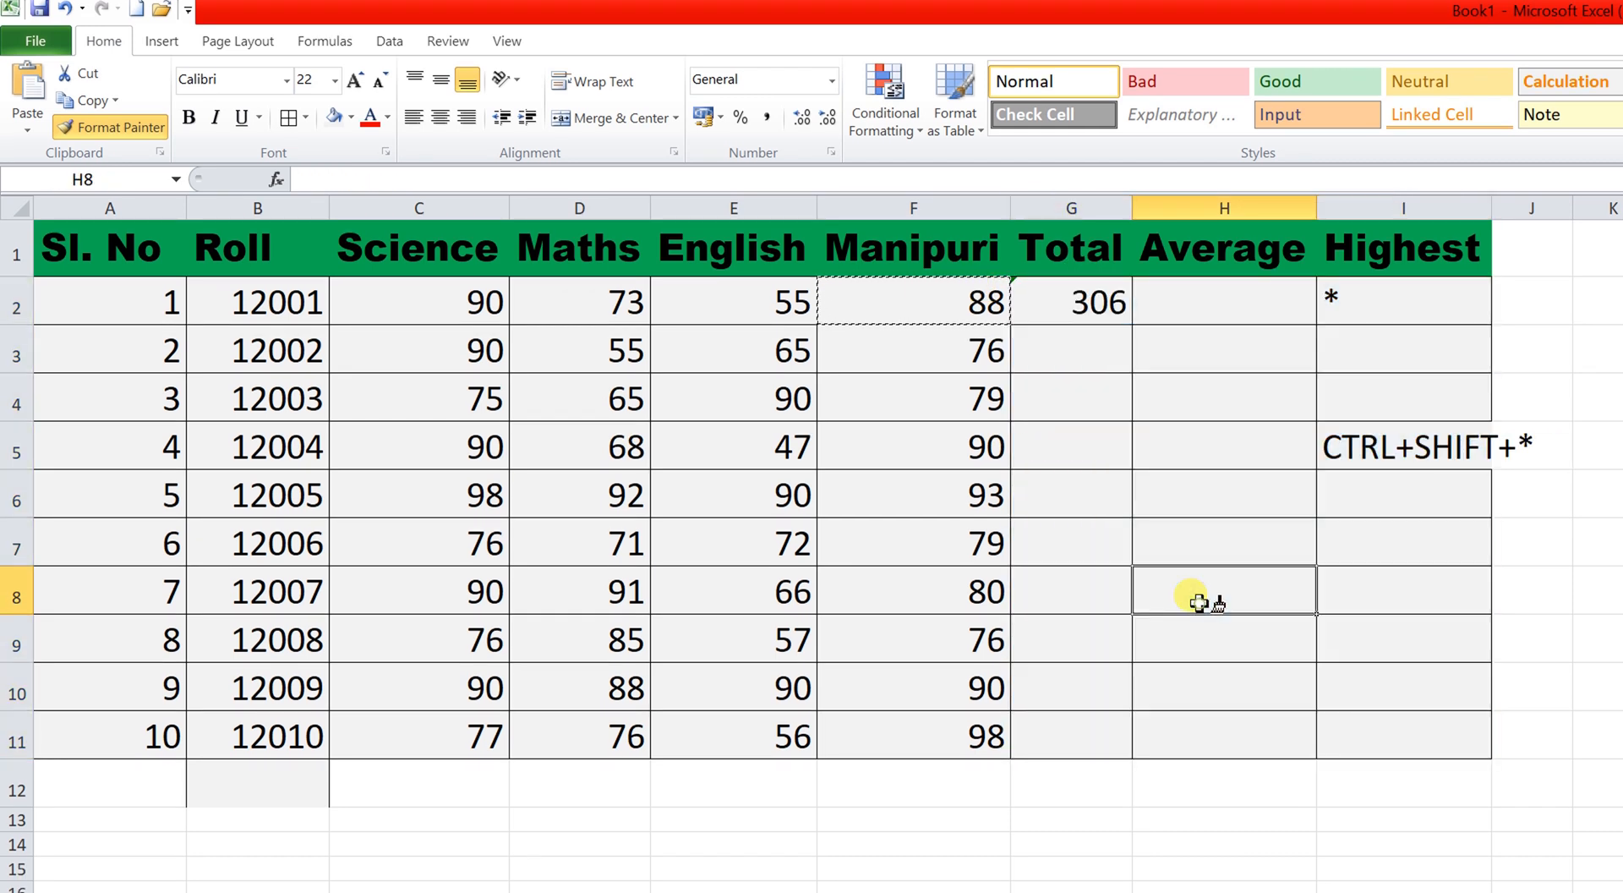
# Delete the leftover note in I5 and the asterisk in I2.
pyautogui.click(1361, 446)
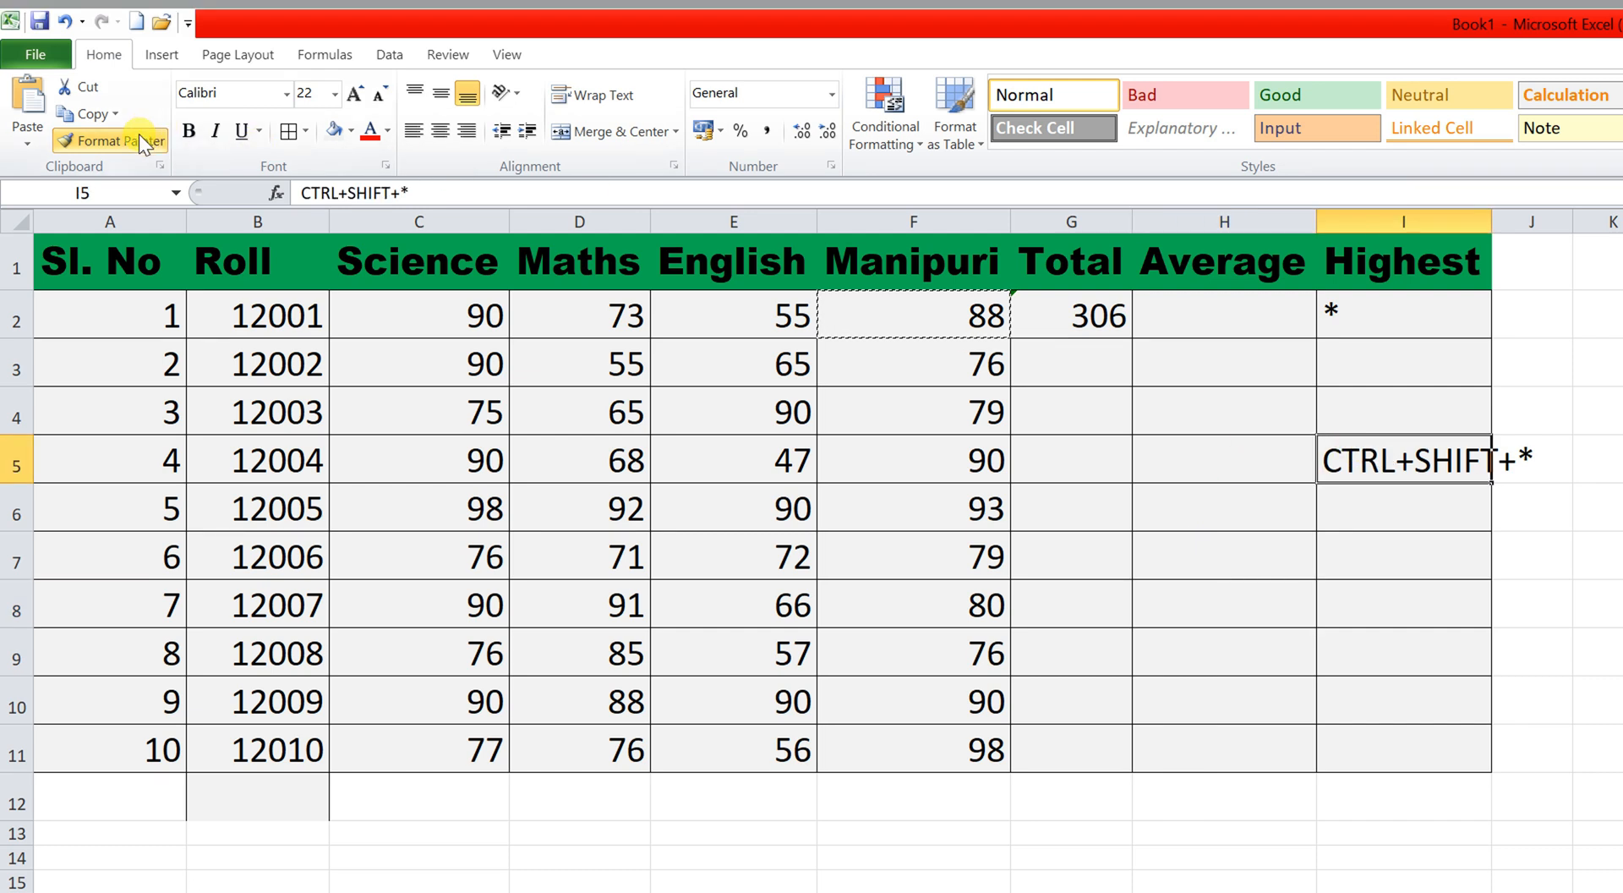
pyautogui.press('Escape')
pyautogui.press('Delete')
pyautogui.click(1341, 315)
pyautogui.press('Delete')
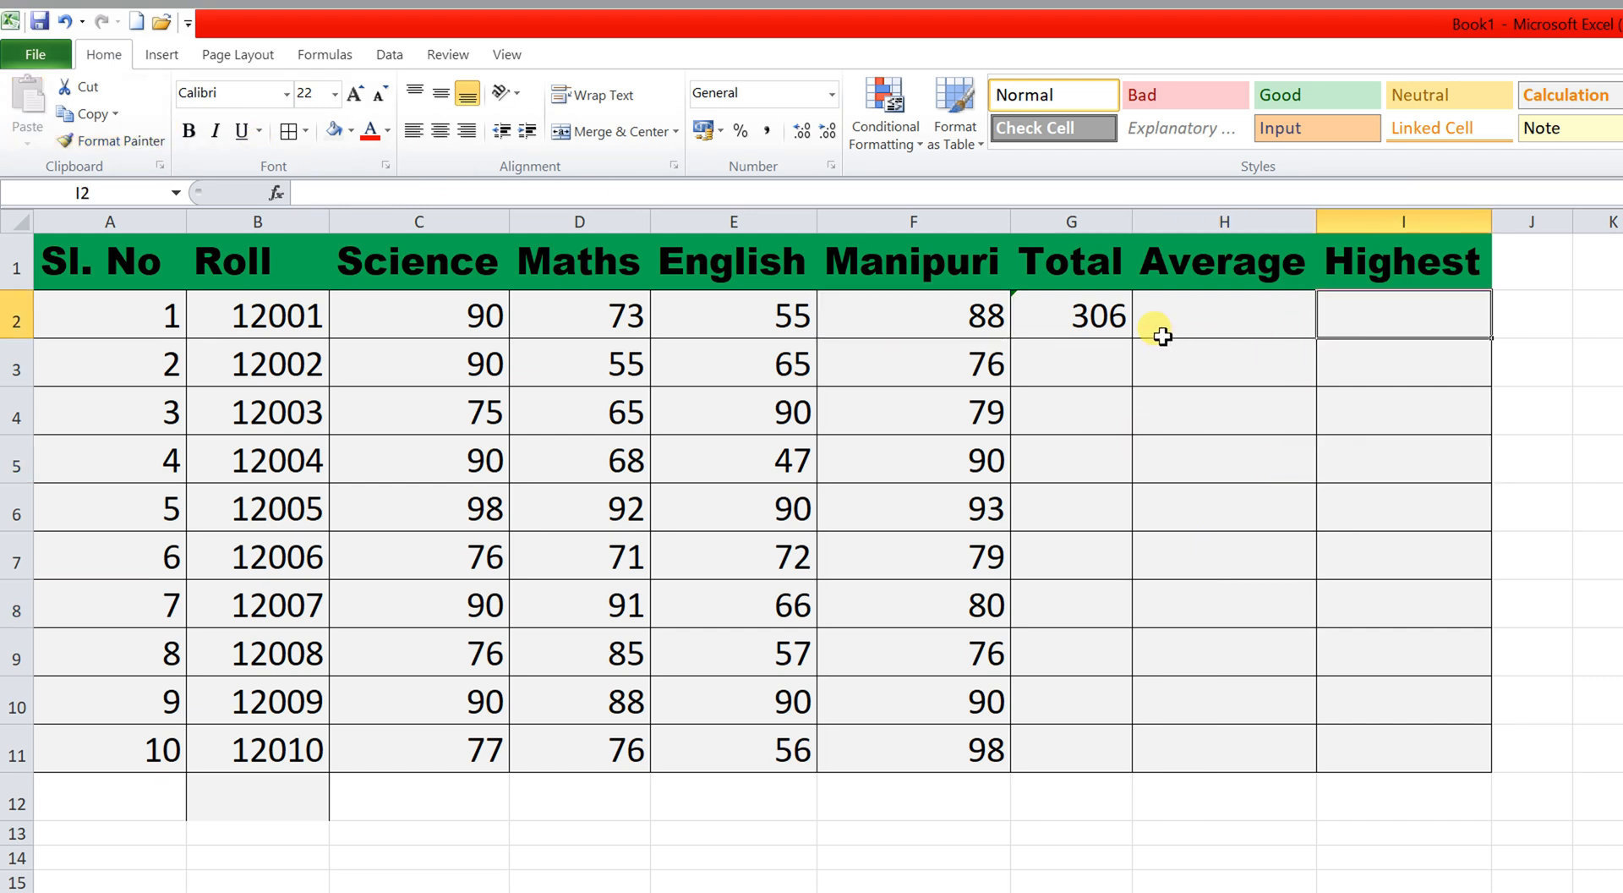
# AutoSum the second student's marks into G3 (286) and fill the formula down to G11.
pyautogui.click(1075, 317)
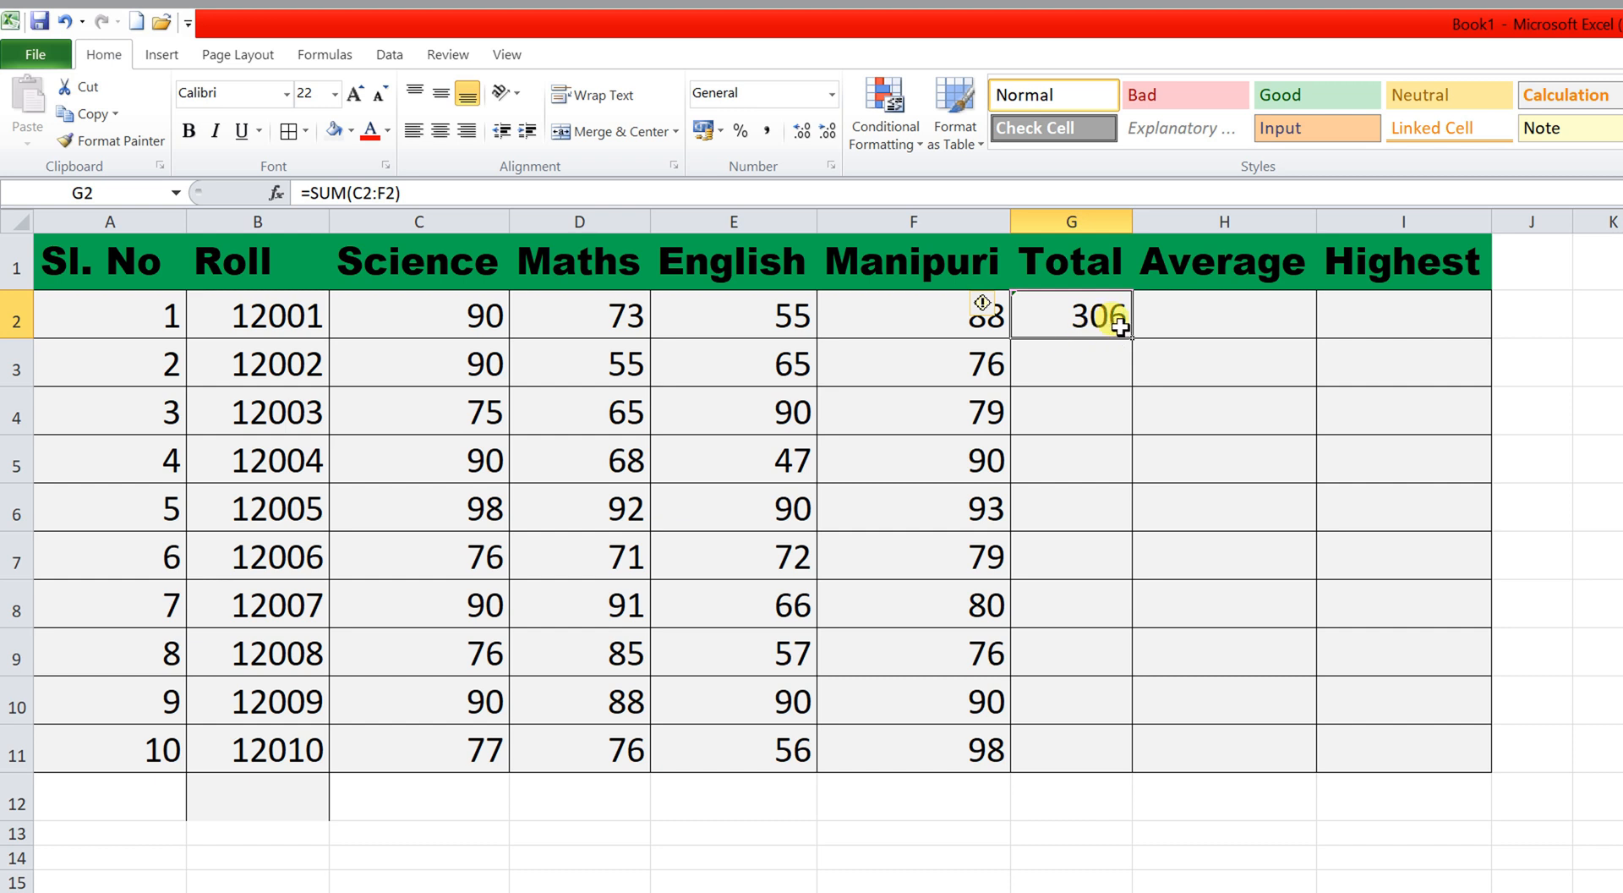
pyautogui.click(1027, 369)
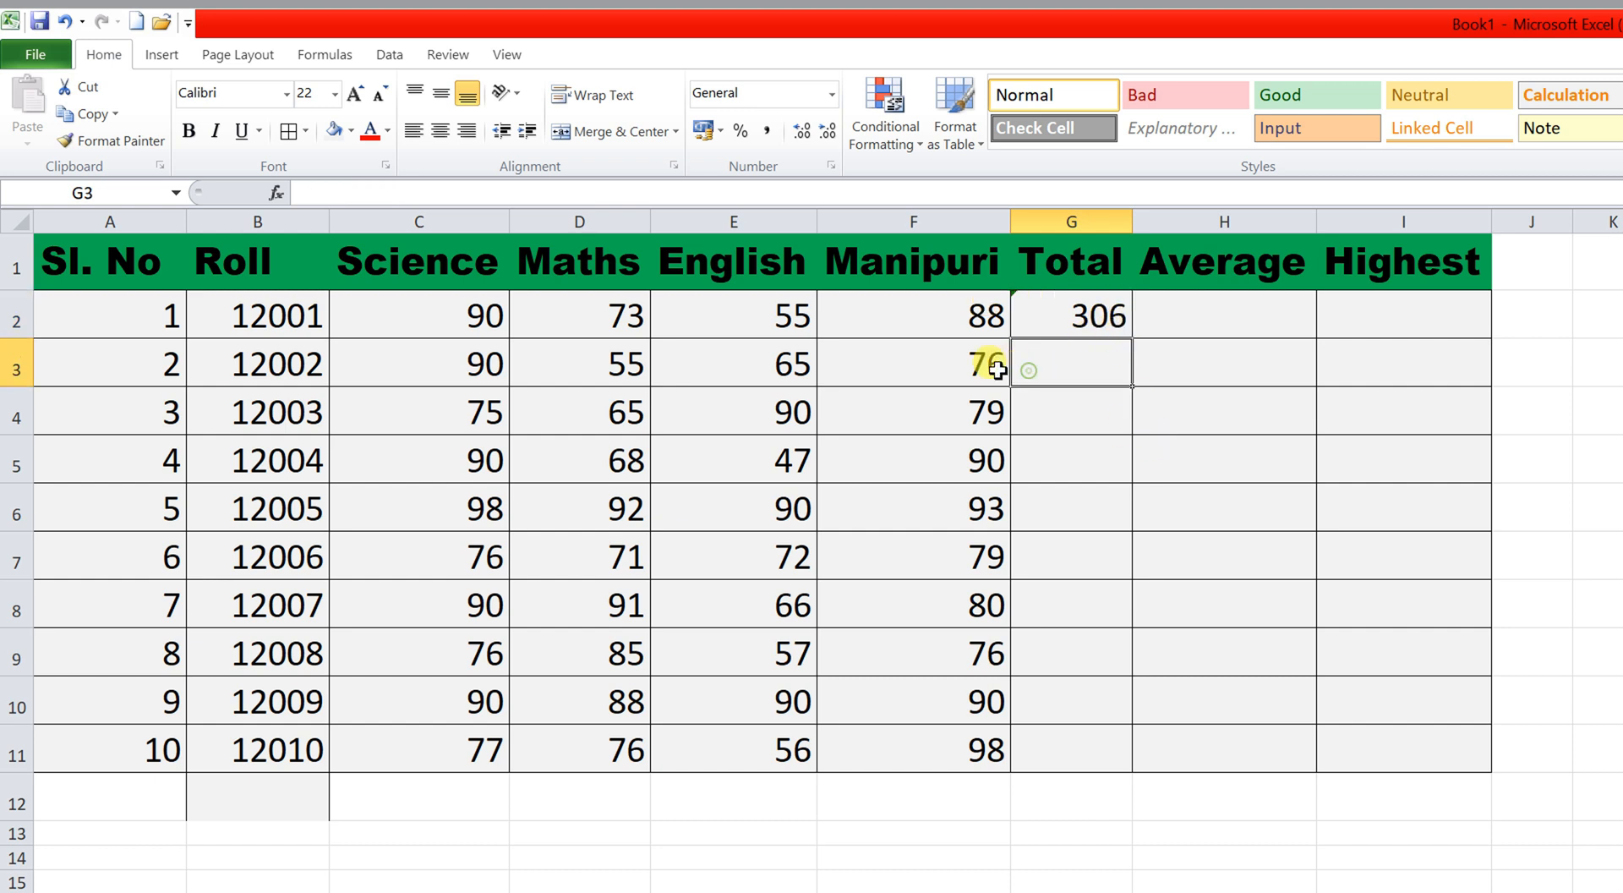
pyautogui.moveTo(486, 359); pyautogui.dragTo(1067, 365)
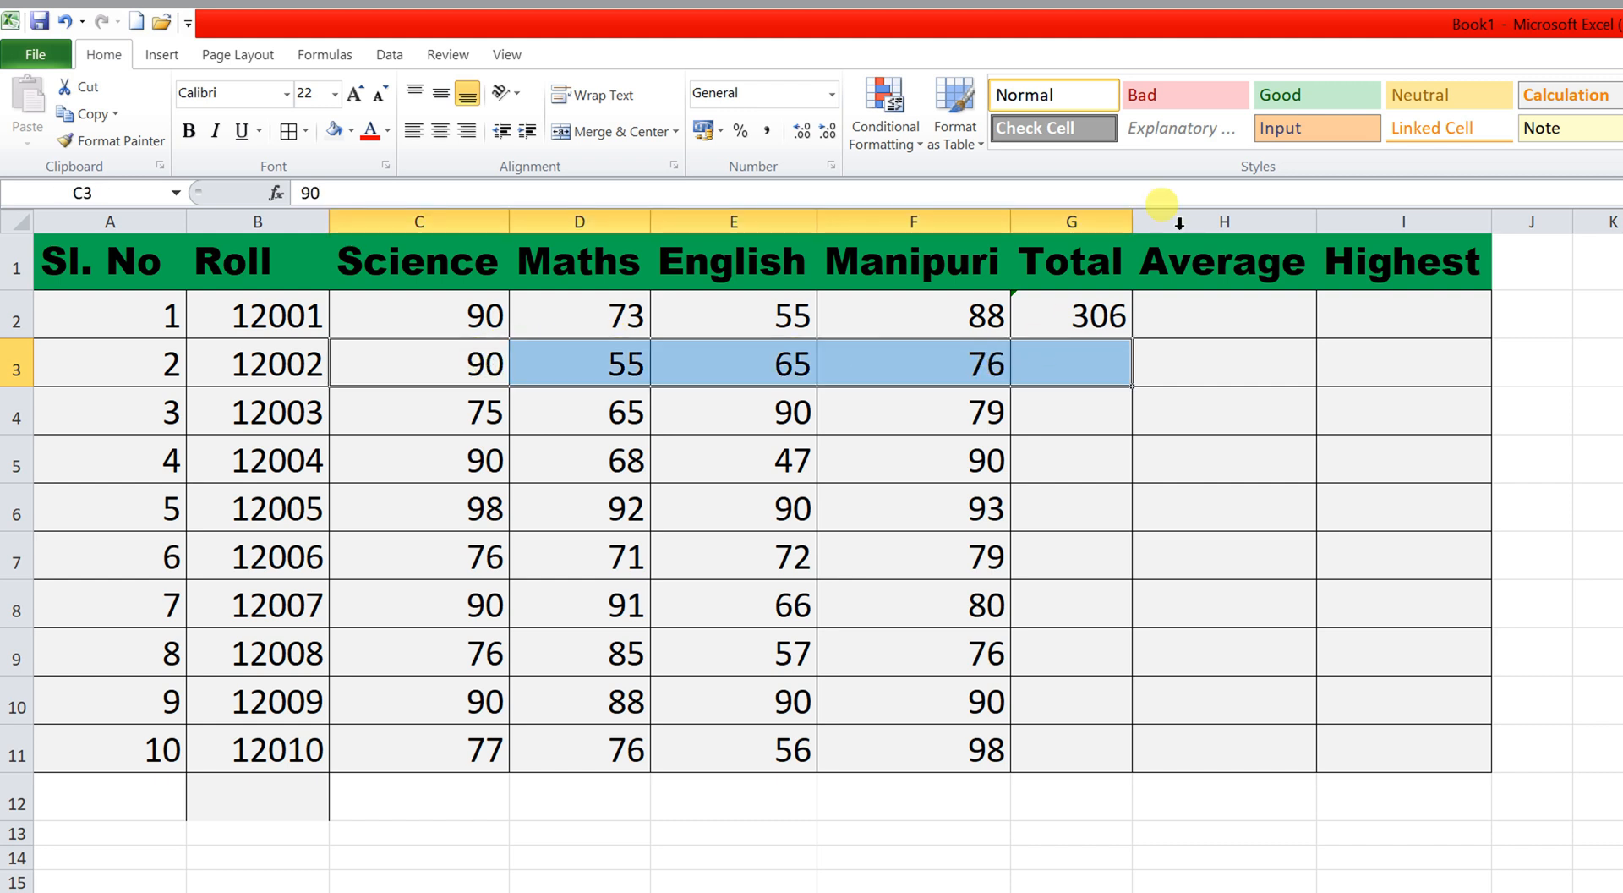
pyautogui.click(1382, 87)
pyautogui.click(623, 423)
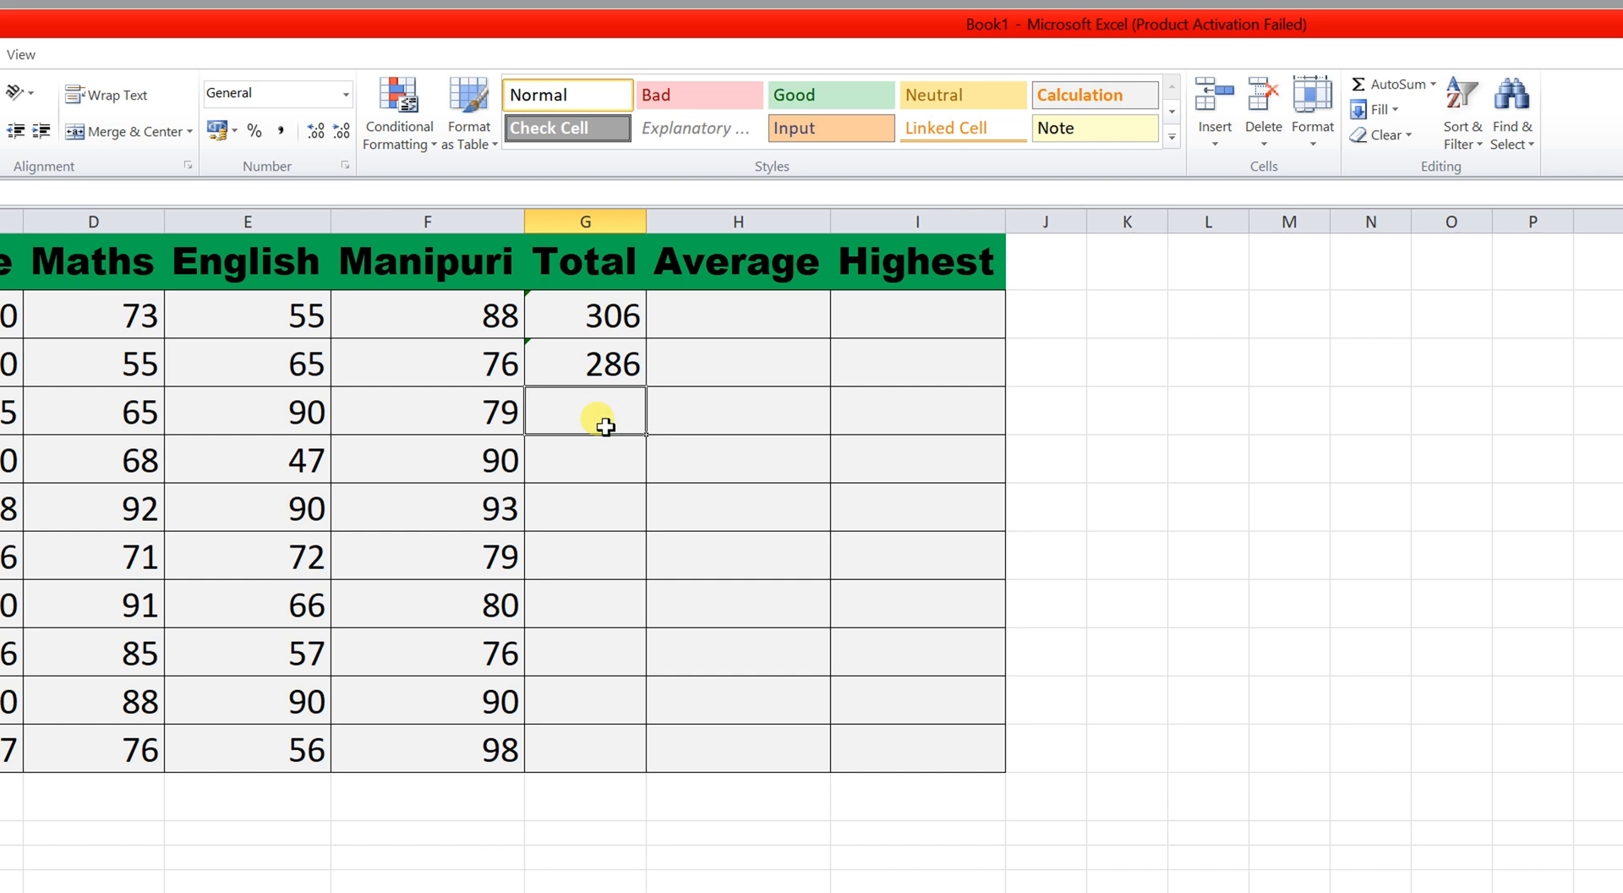
pyautogui.click(605, 360)
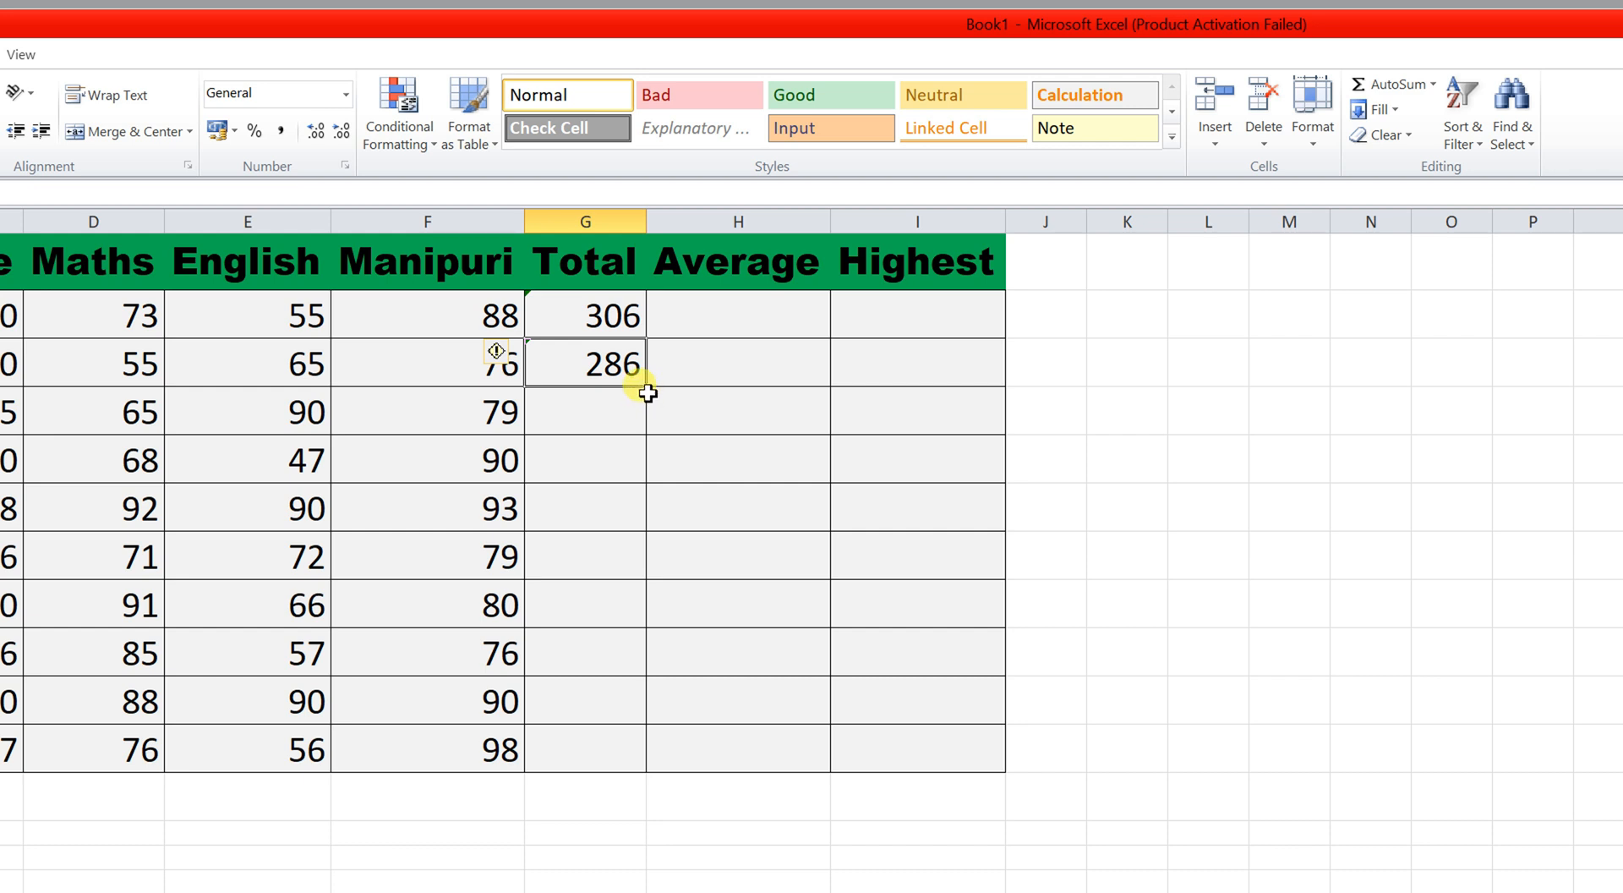
pyautogui.moveTo(649, 390); pyautogui.dragTo(636, 753)
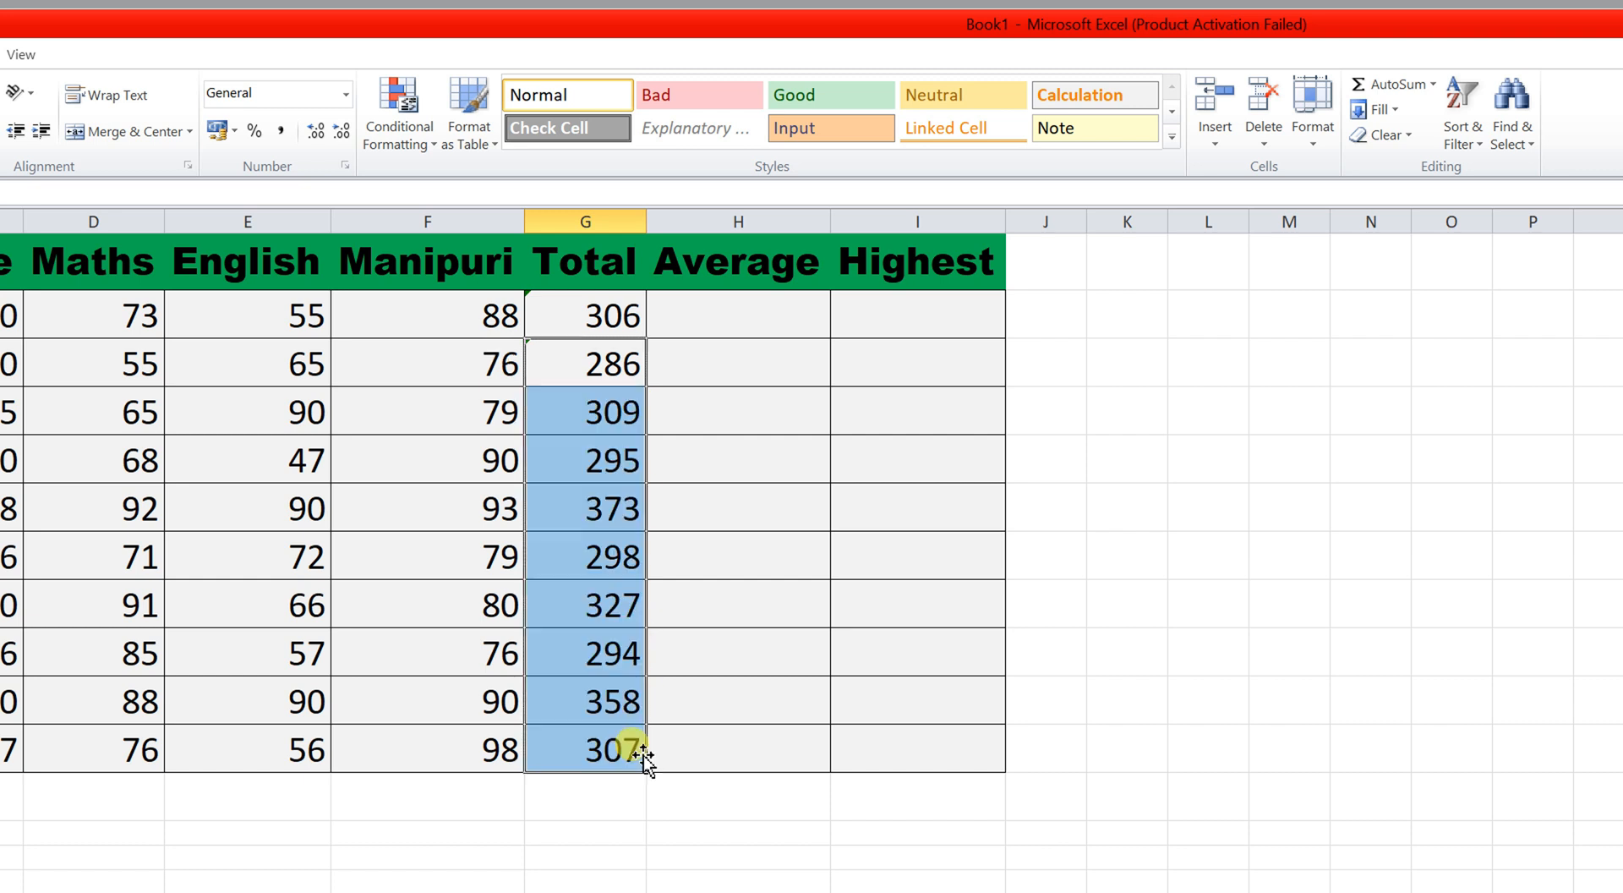
pyautogui.click(738, 725)
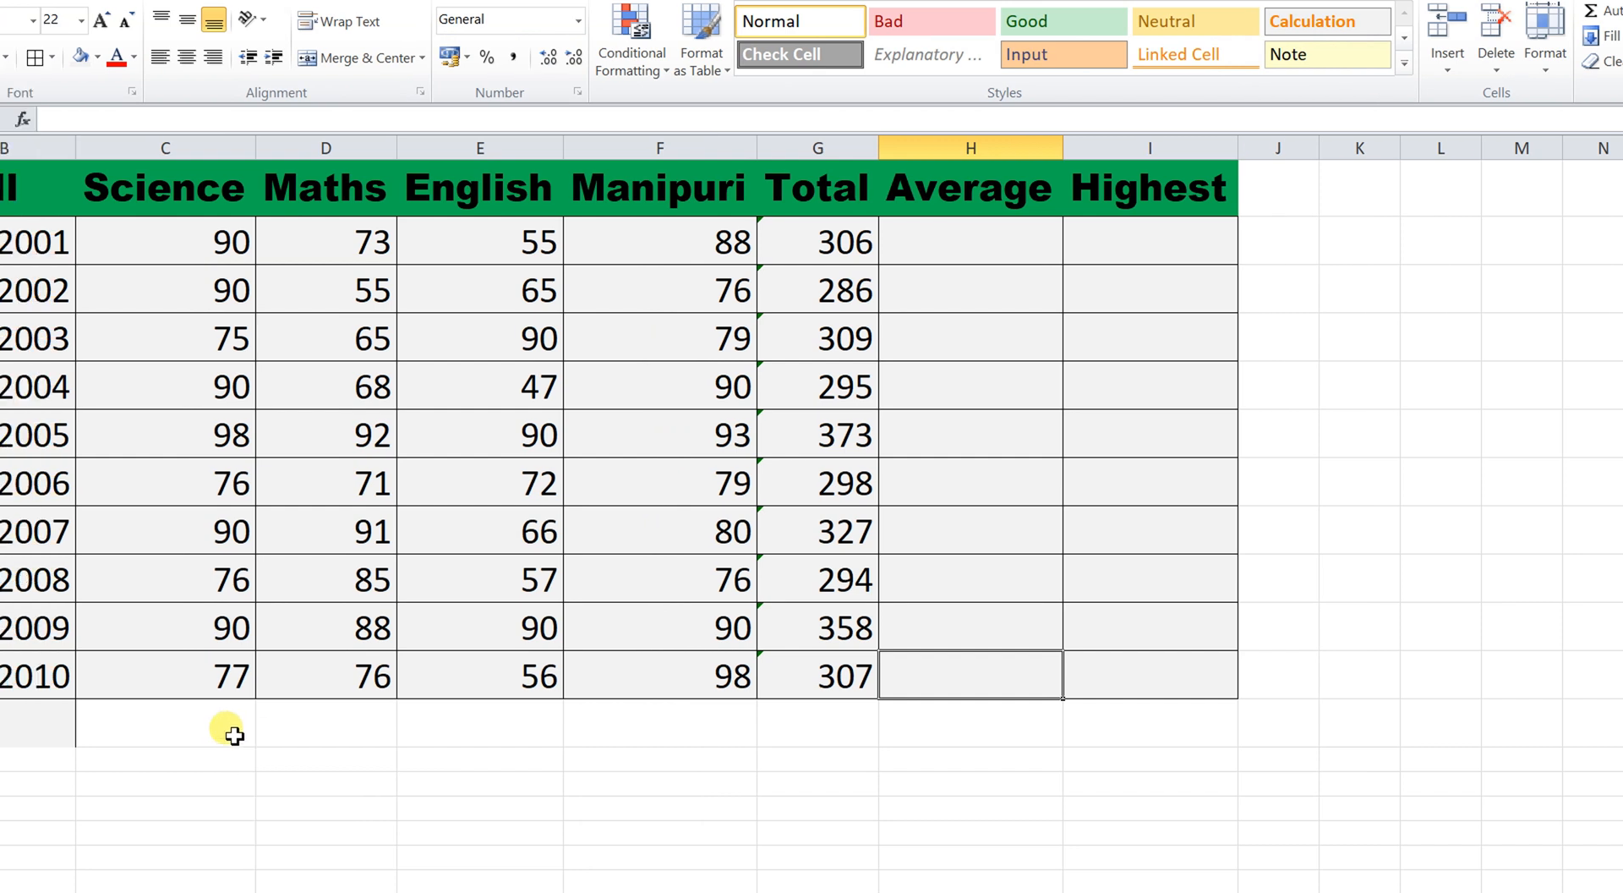
# Total the Science column in C12 (852) and give C12:G12 the marks formatting.
pyautogui.click(250, 722)
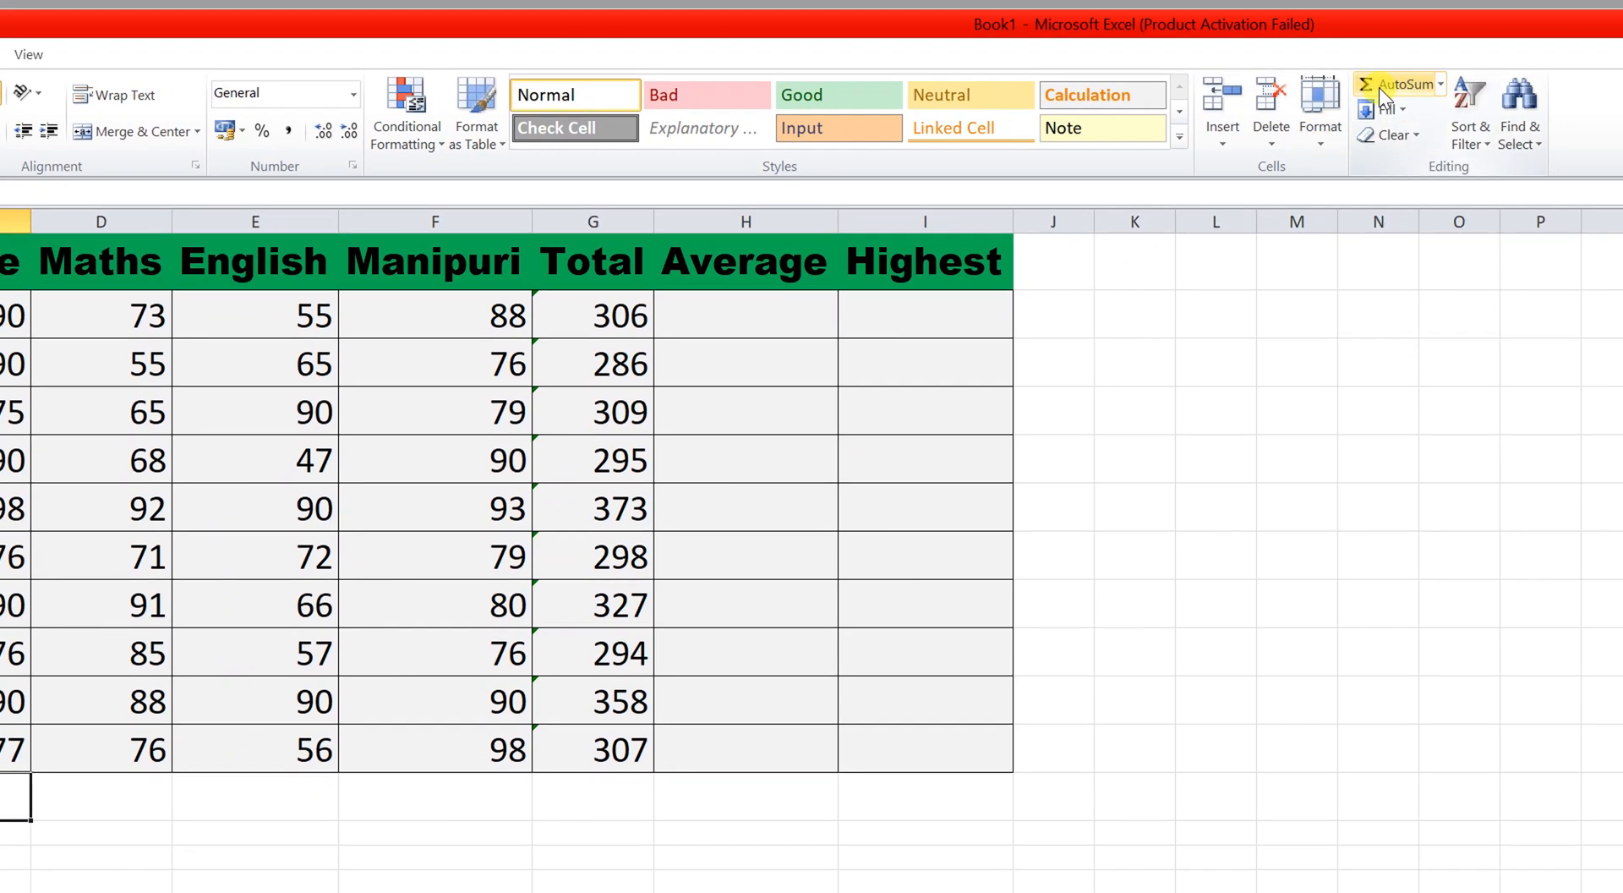
pyautogui.click(1378, 86)
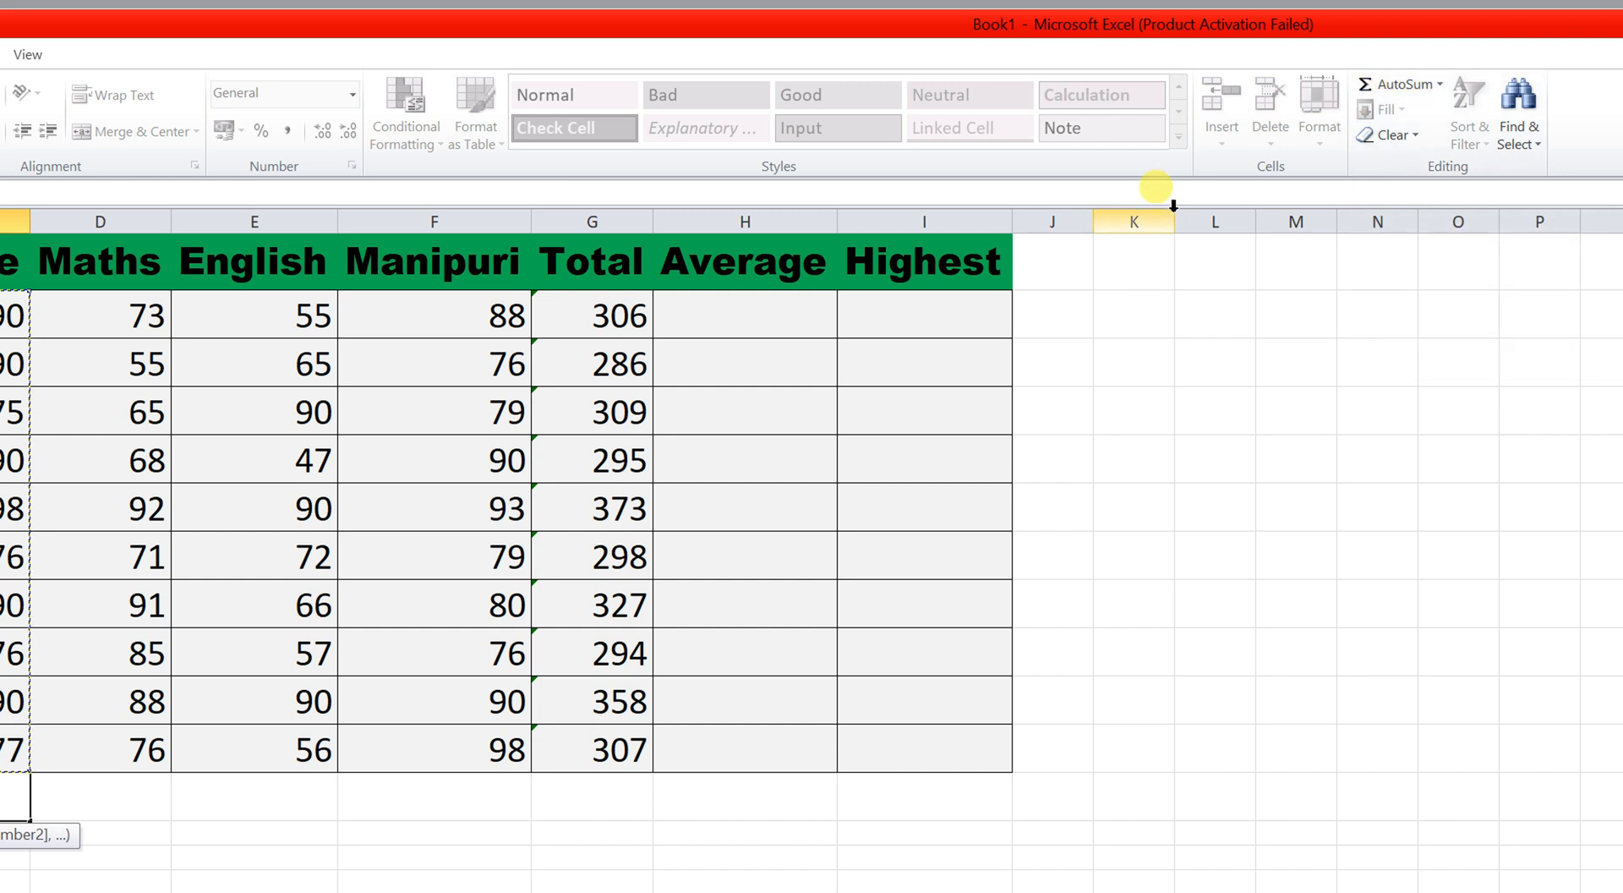
pyautogui.press('Return')
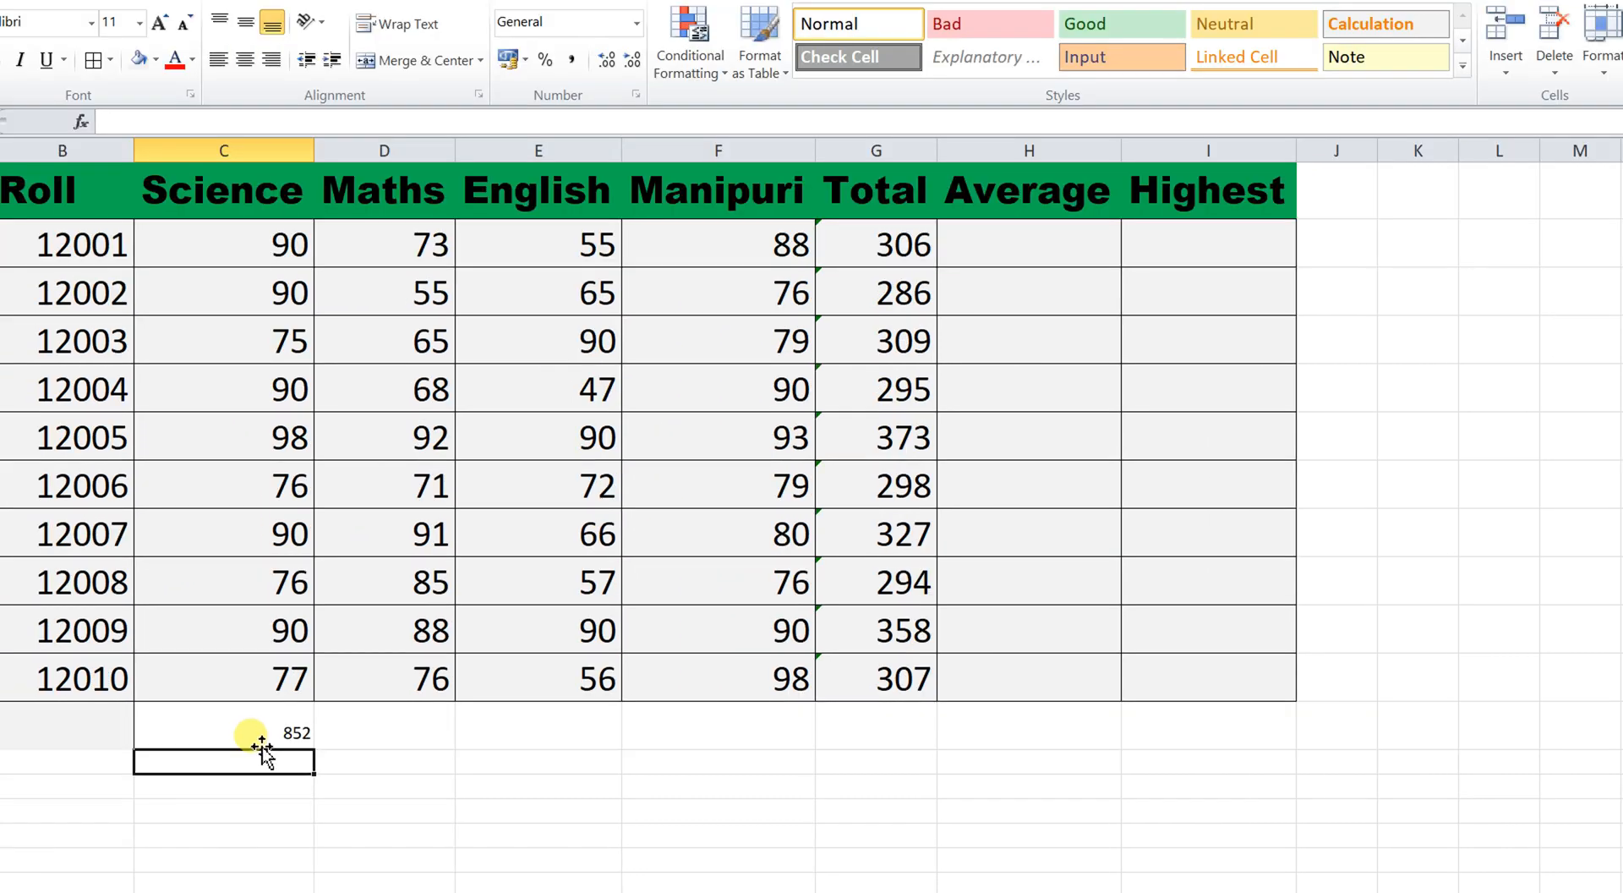
pyautogui.click(1, 803)
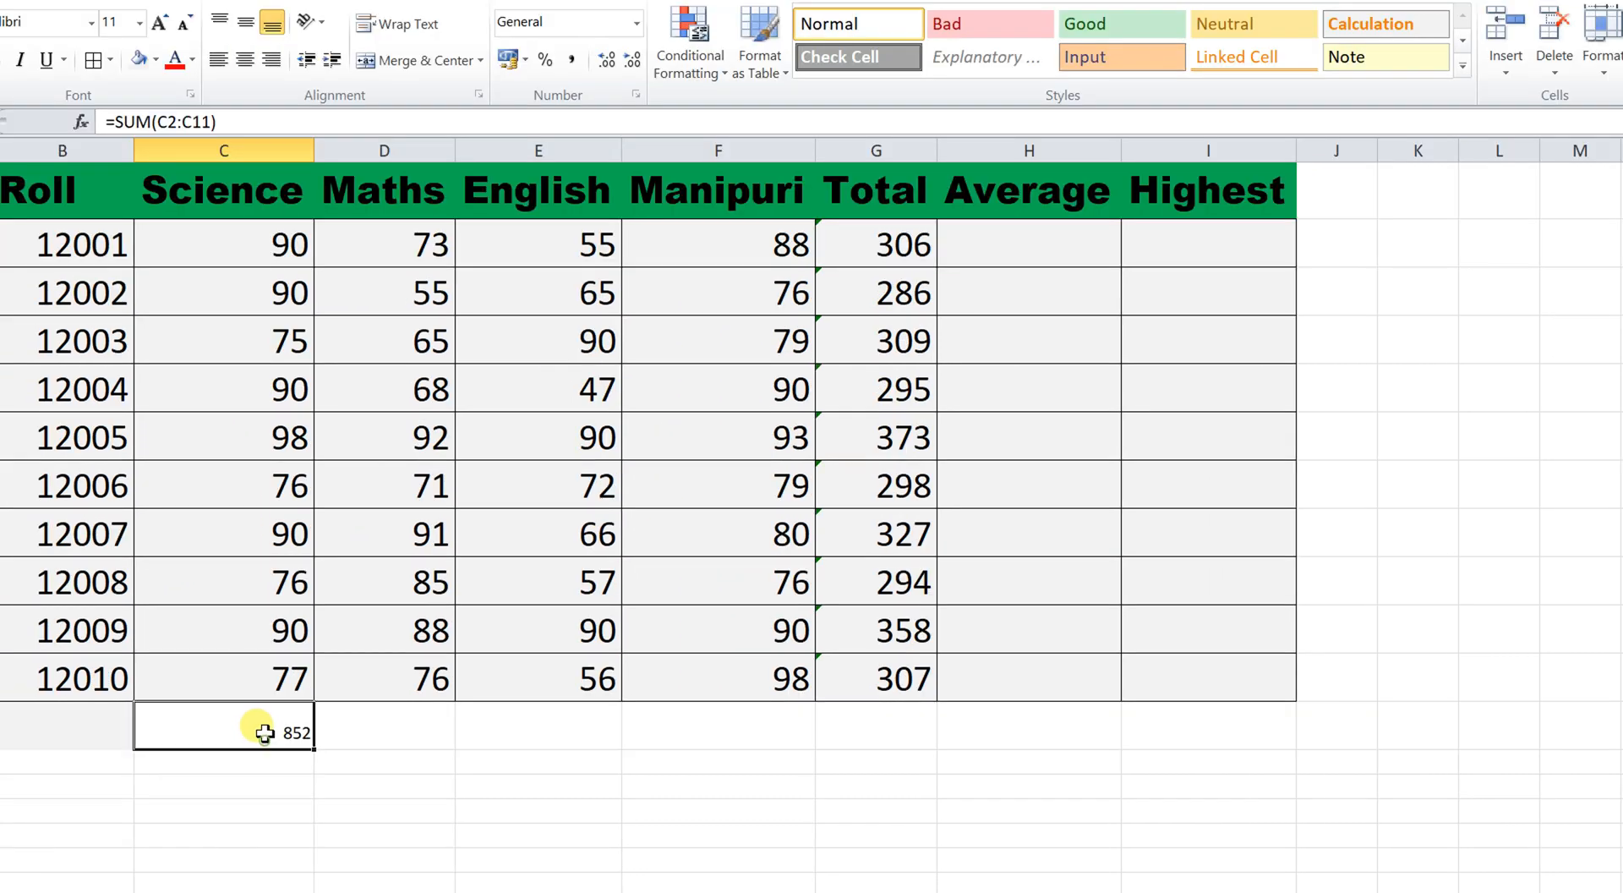
pyautogui.click(249, 672)
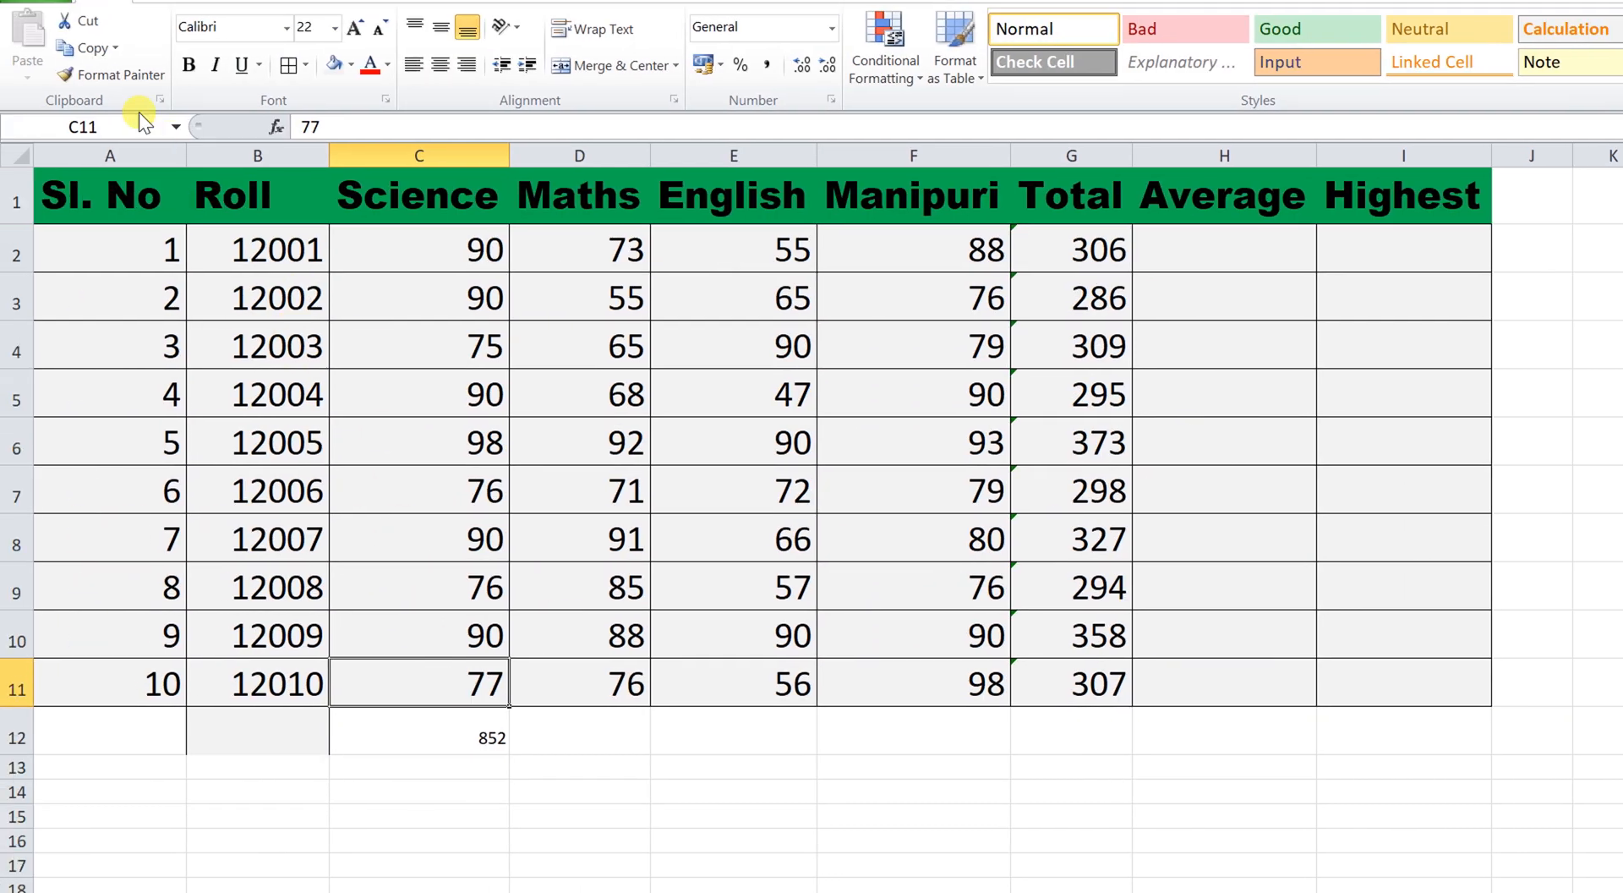
pyautogui.click(110, 74)
pyautogui.moveTo(440, 728)
pyautogui.mouseDown()
pyautogui.moveTo(1092, 730)
pyautogui.moveTo(1089, 752)
pyautogui.mouseUp()
# Copy the C12 total across to G12, giving 764, 688, 849 and 3153.
pyautogui.click(572, 750)
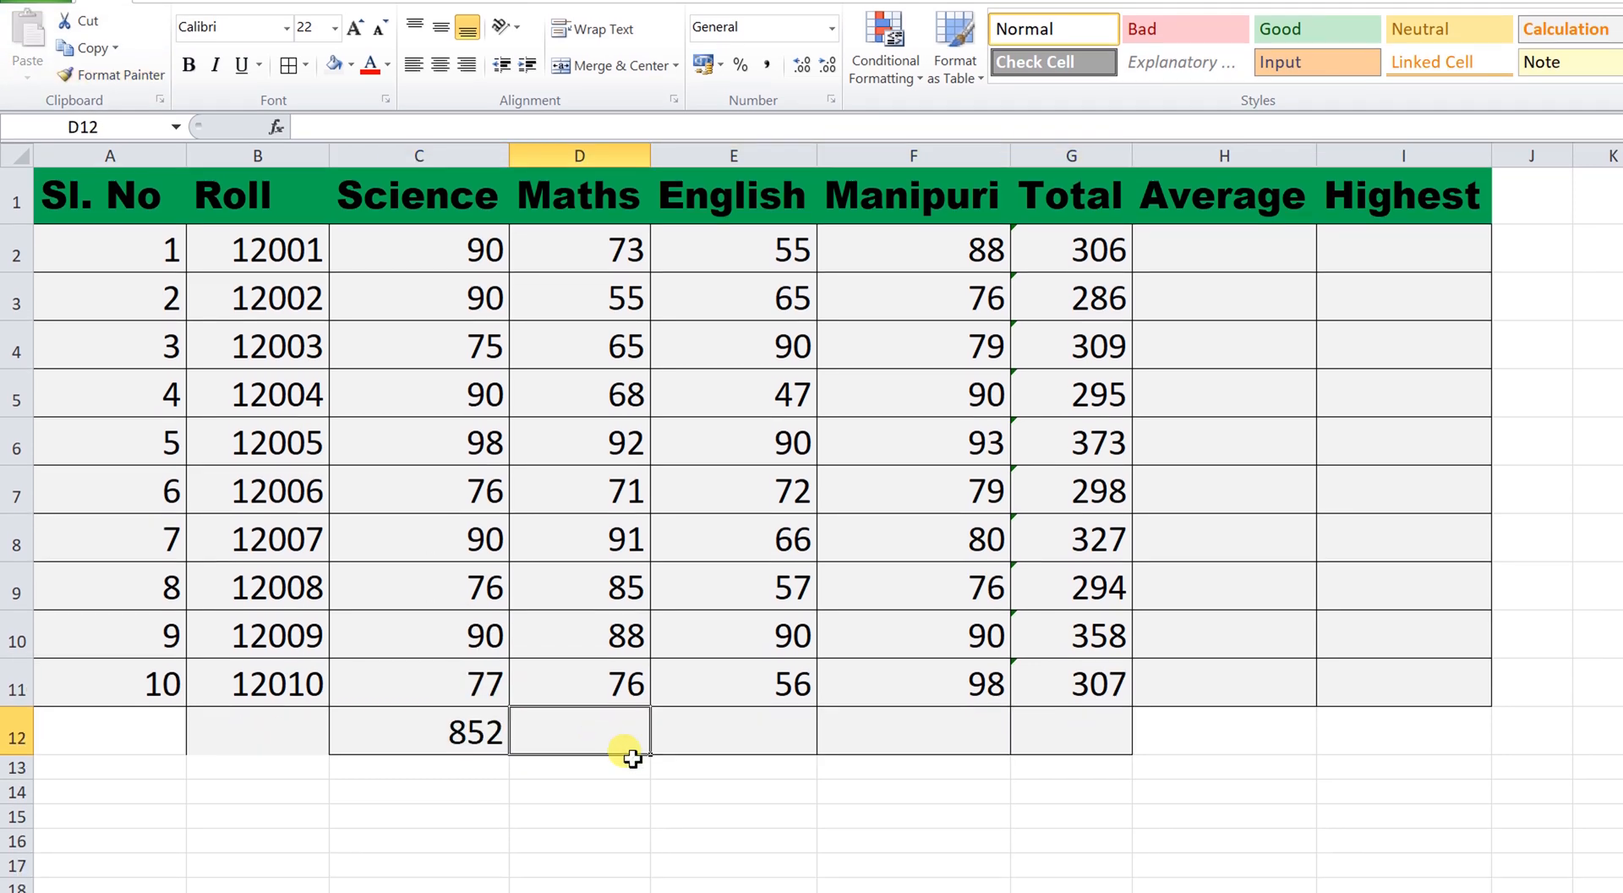
pyautogui.click(478, 733)
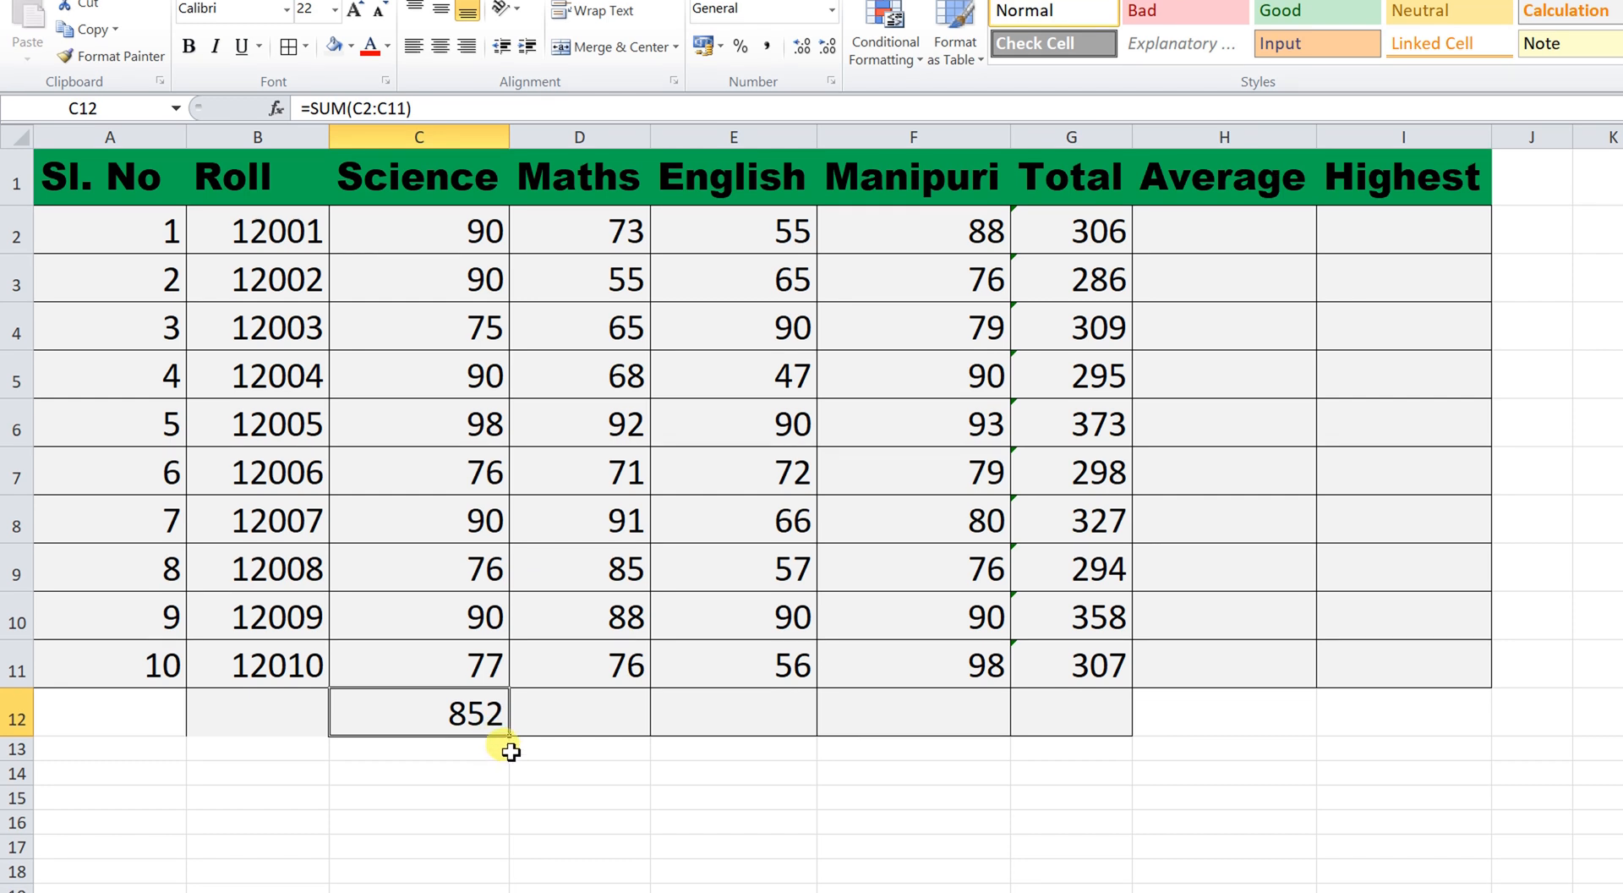
pyautogui.moveTo(513, 742); pyautogui.dragTo(1145, 743)
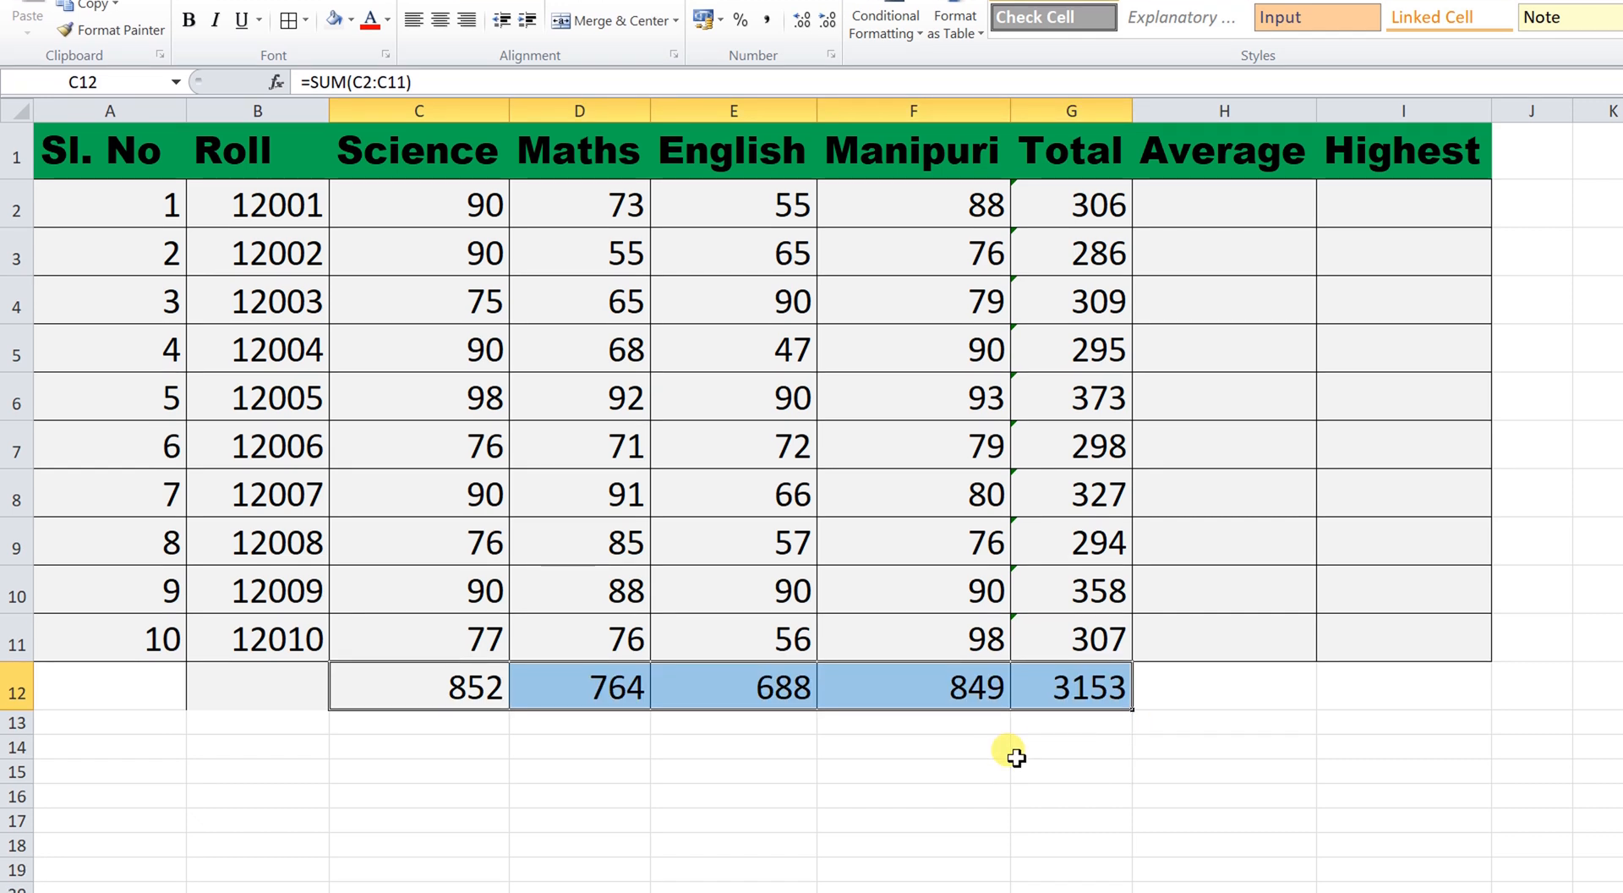
pyautogui.click(1051, 770)
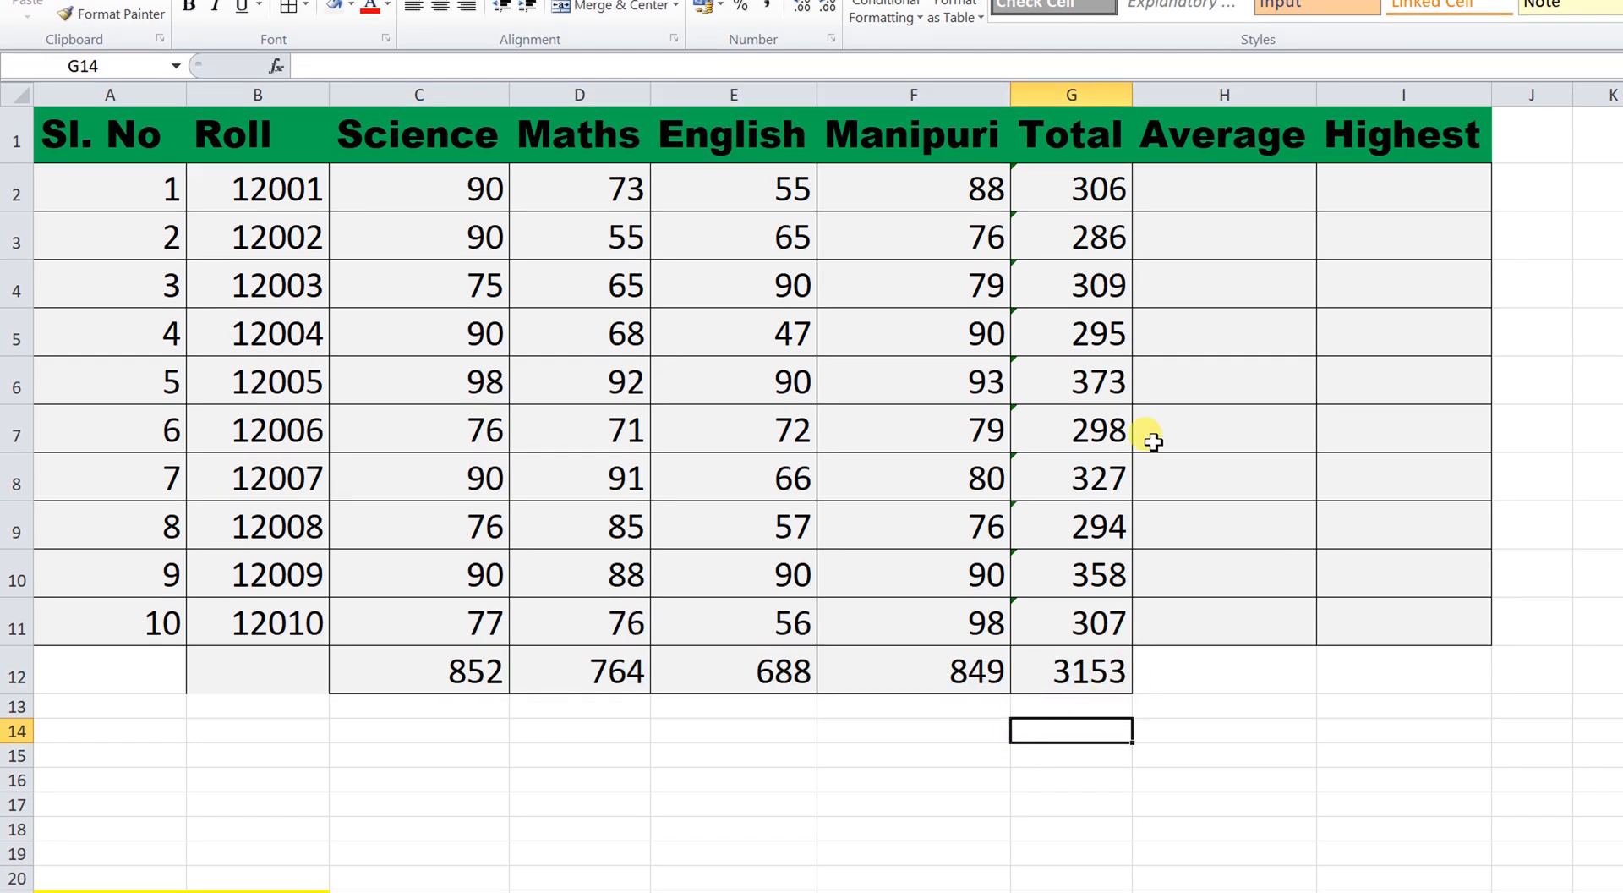
pyautogui.click(1204, 197)
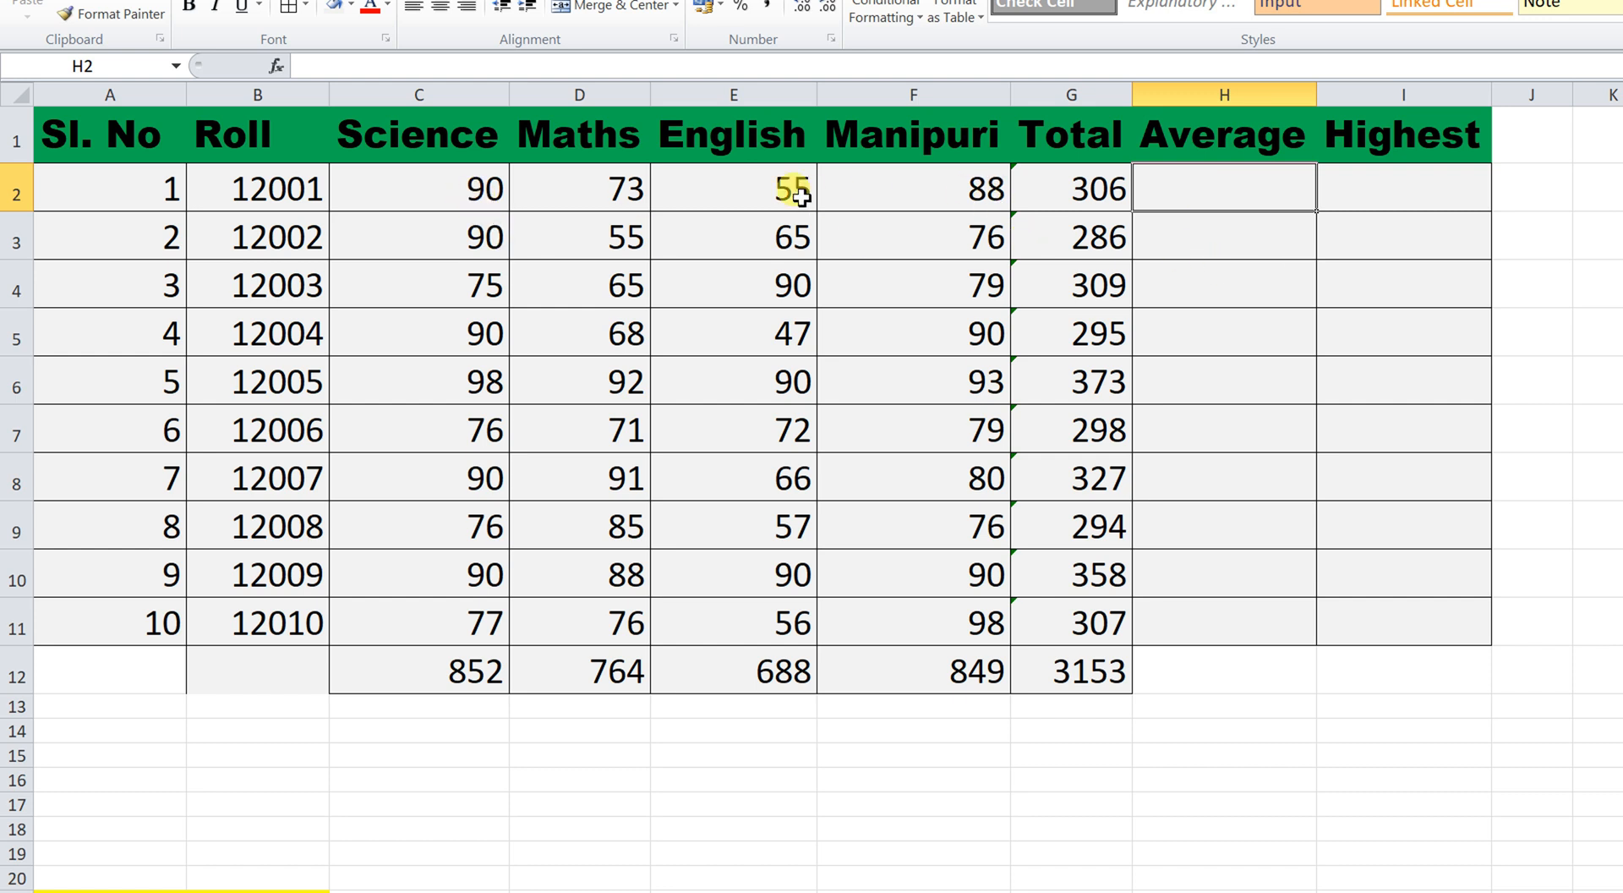
# Put an AVERAGE of C2:F2 in H2 and fill it down to H10 (76.5 to 89.5).
pyautogui.moveTo(486, 194); pyautogui.dragTo(957, 193)
pyautogui.click(1214, 199)
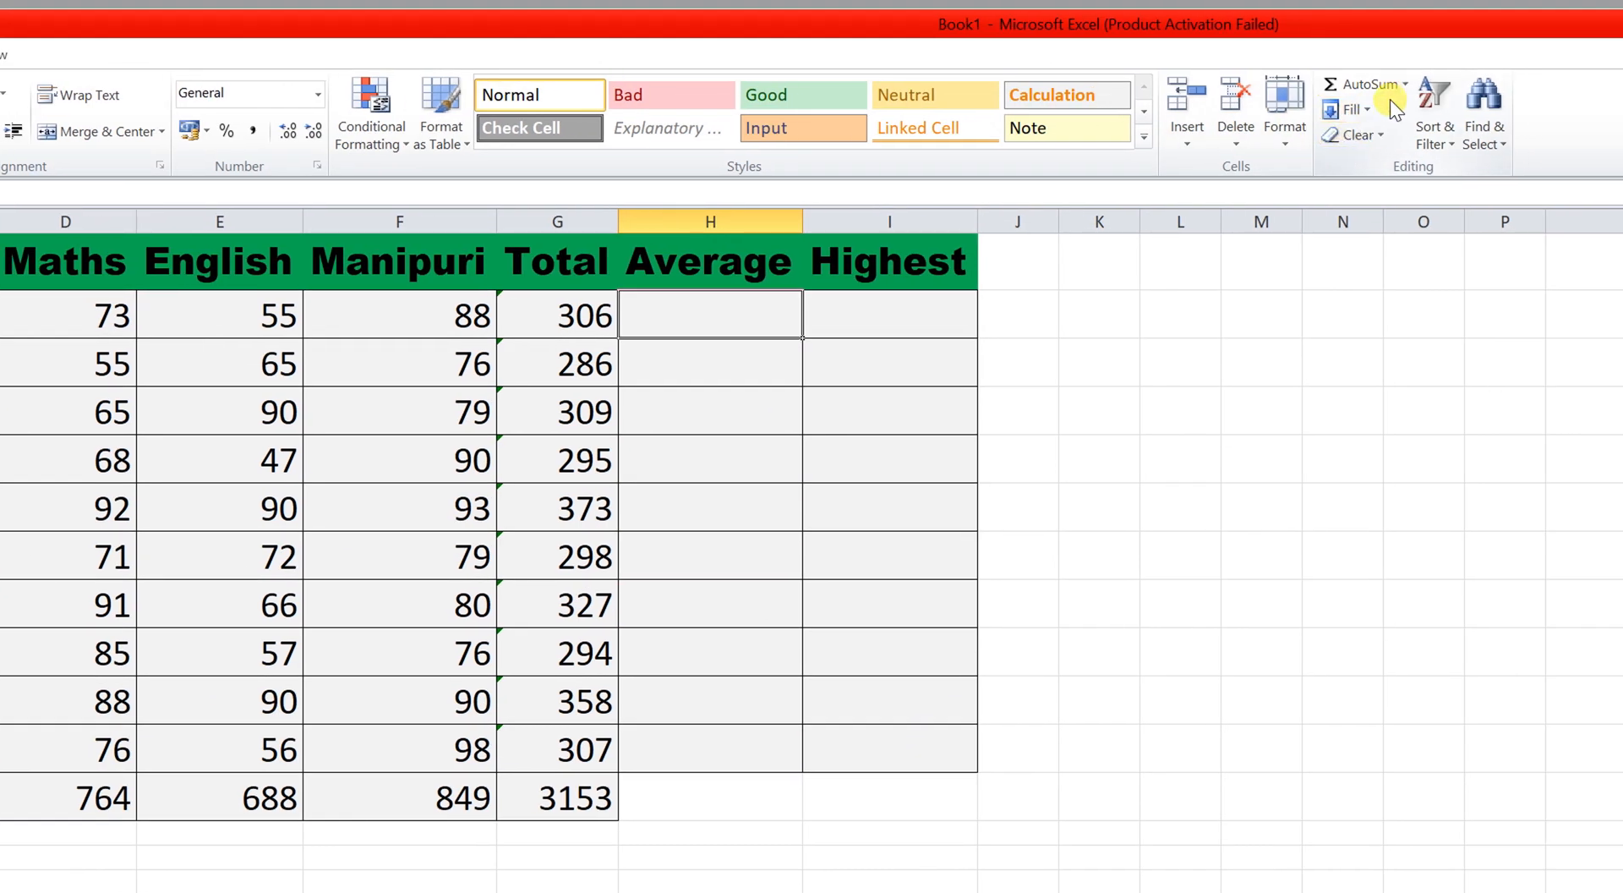
pyautogui.click(1405, 83)
pyautogui.click(1397, 134)
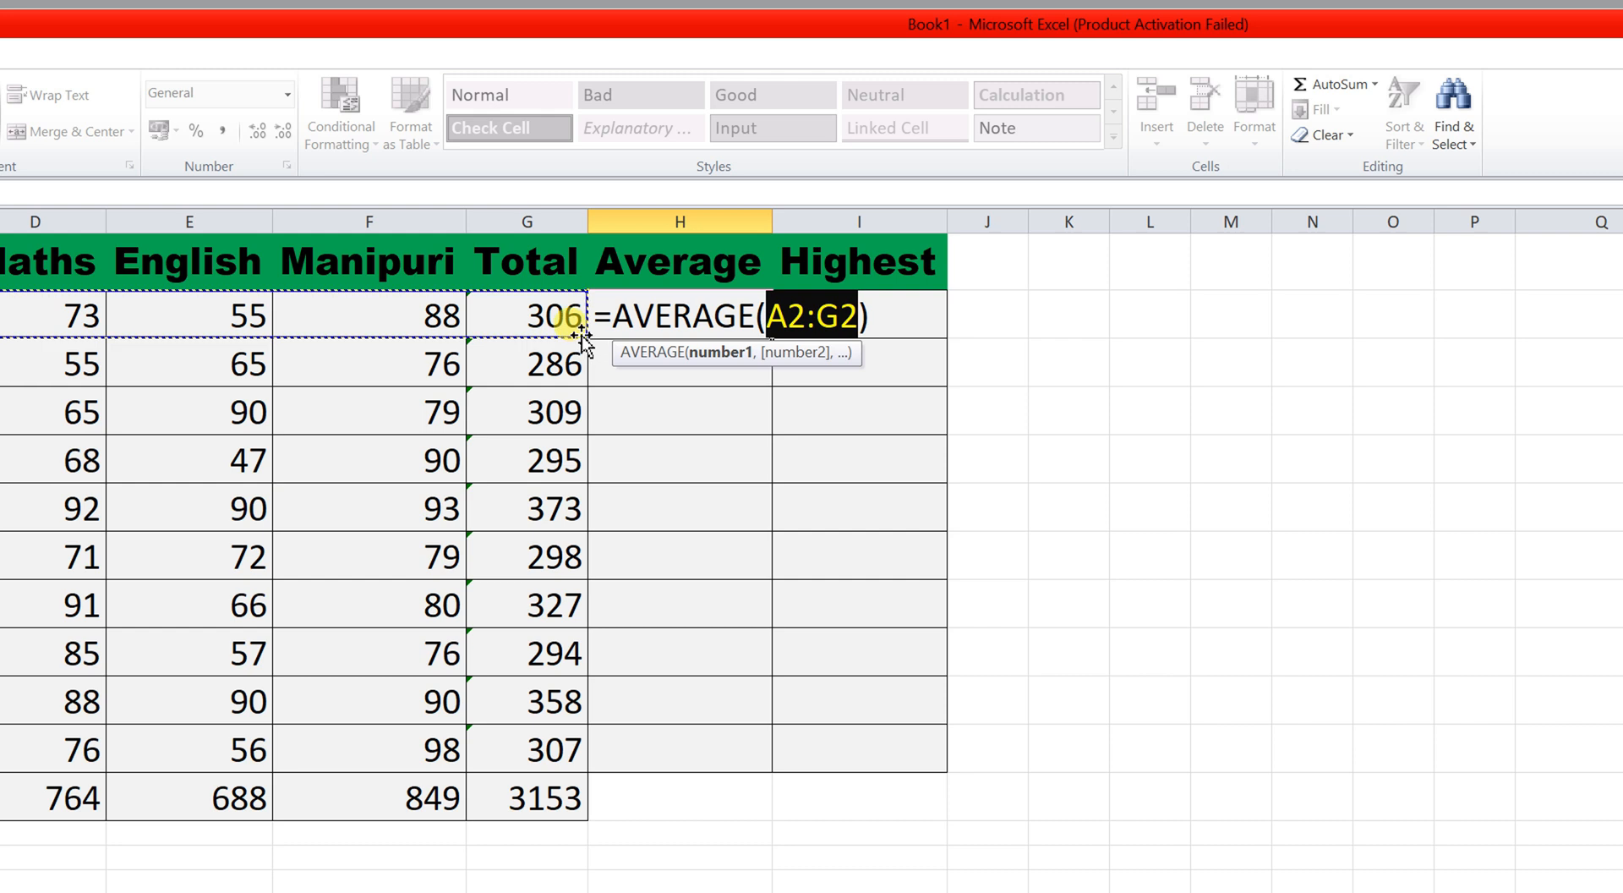
pyautogui.click(243, 323)
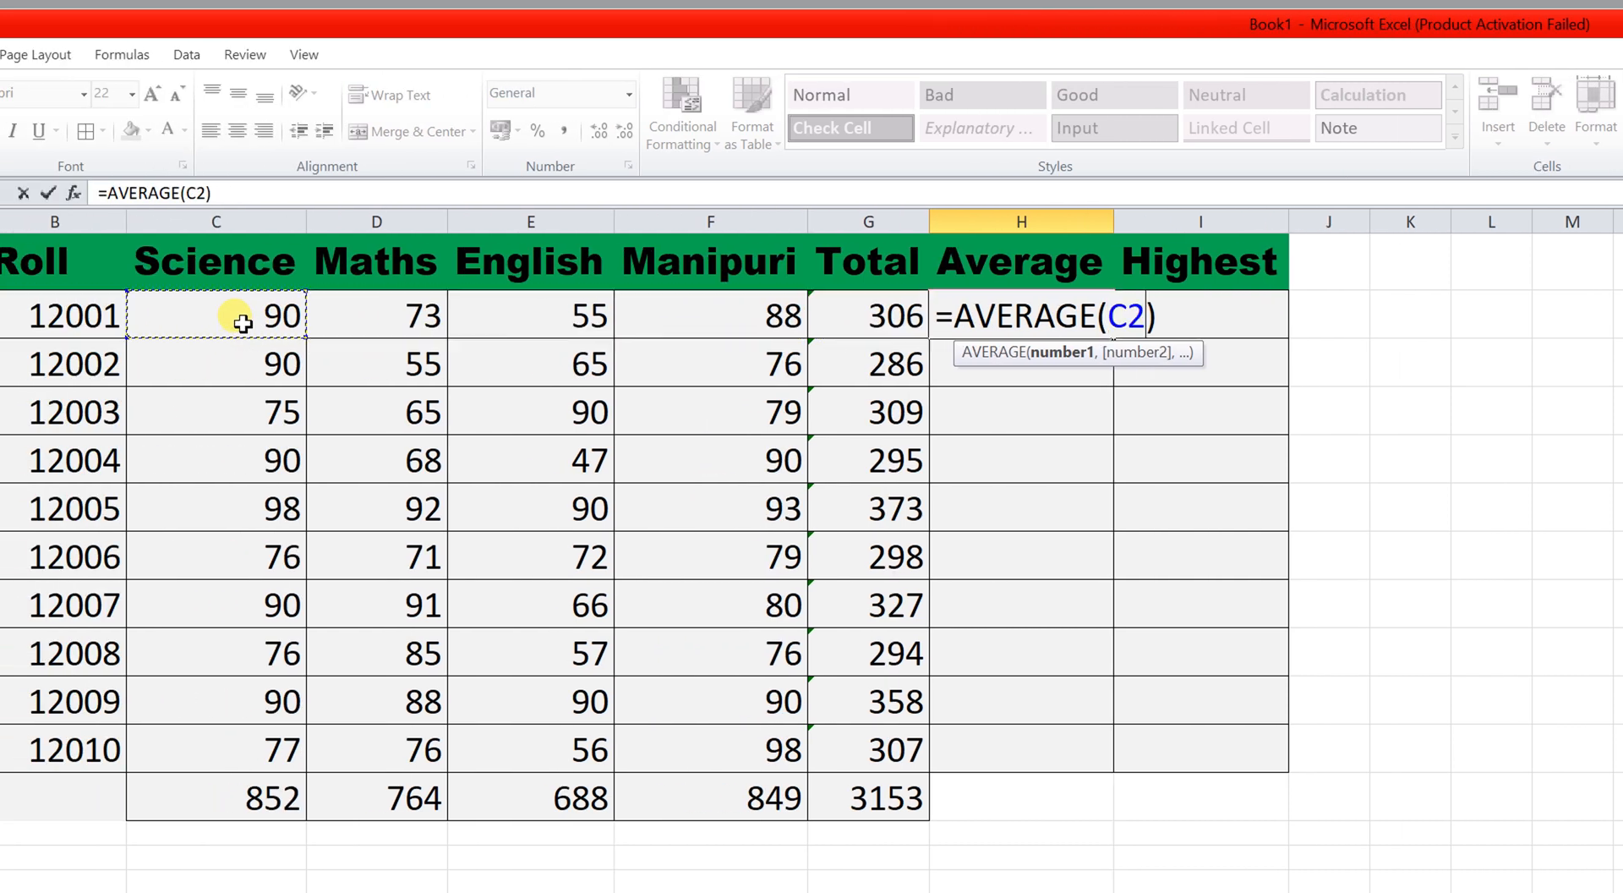
pyautogui.moveTo(243, 323); pyautogui.dragTo(750, 323)
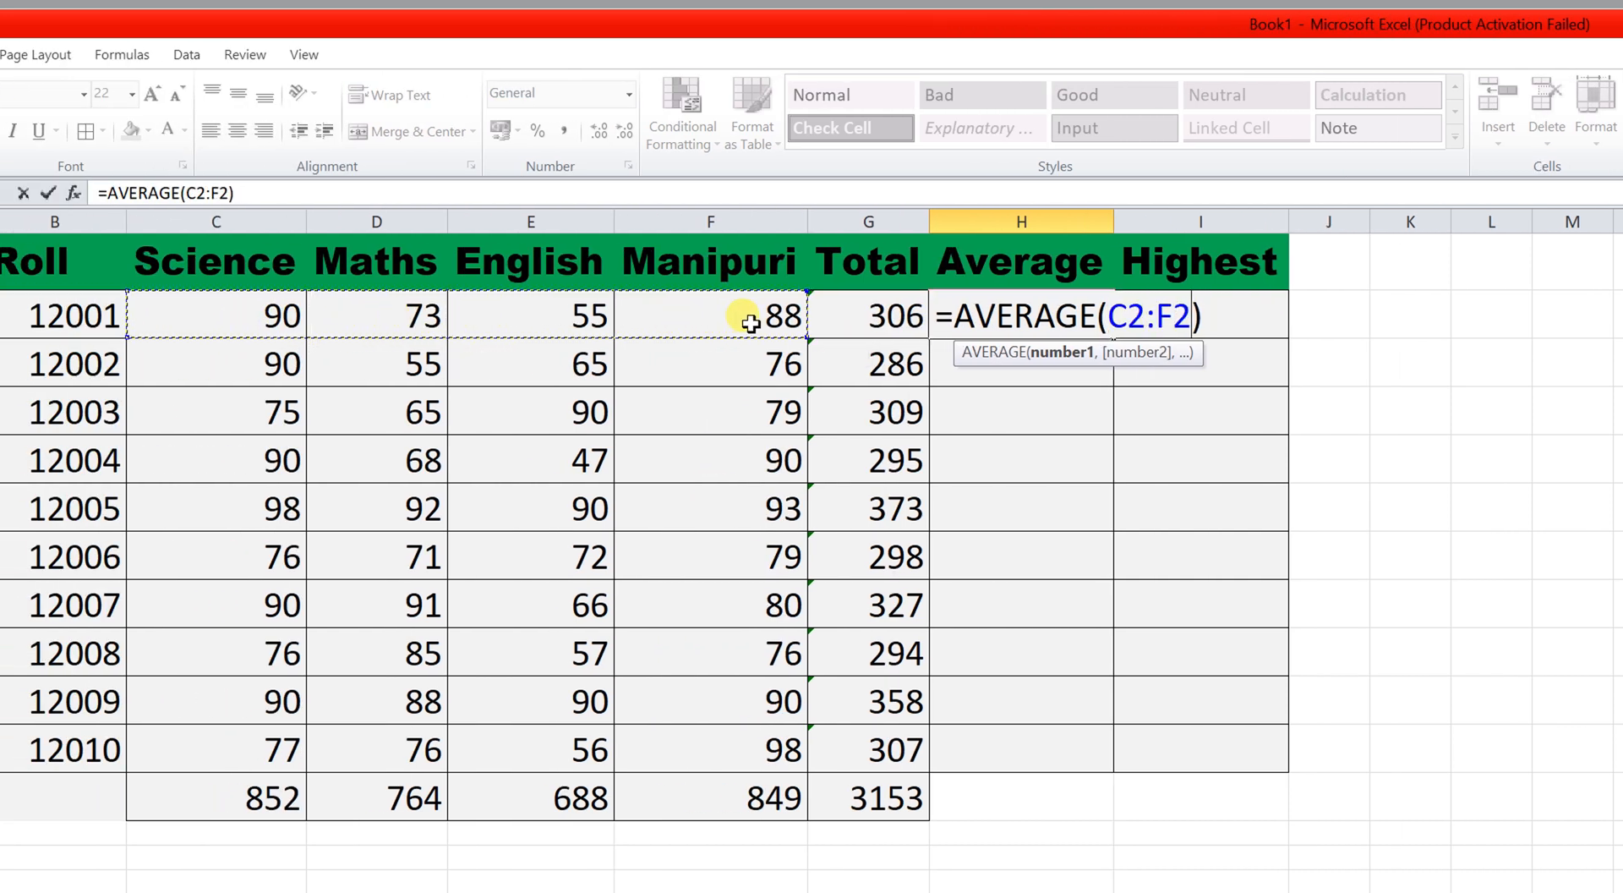
pyautogui.press('Return')
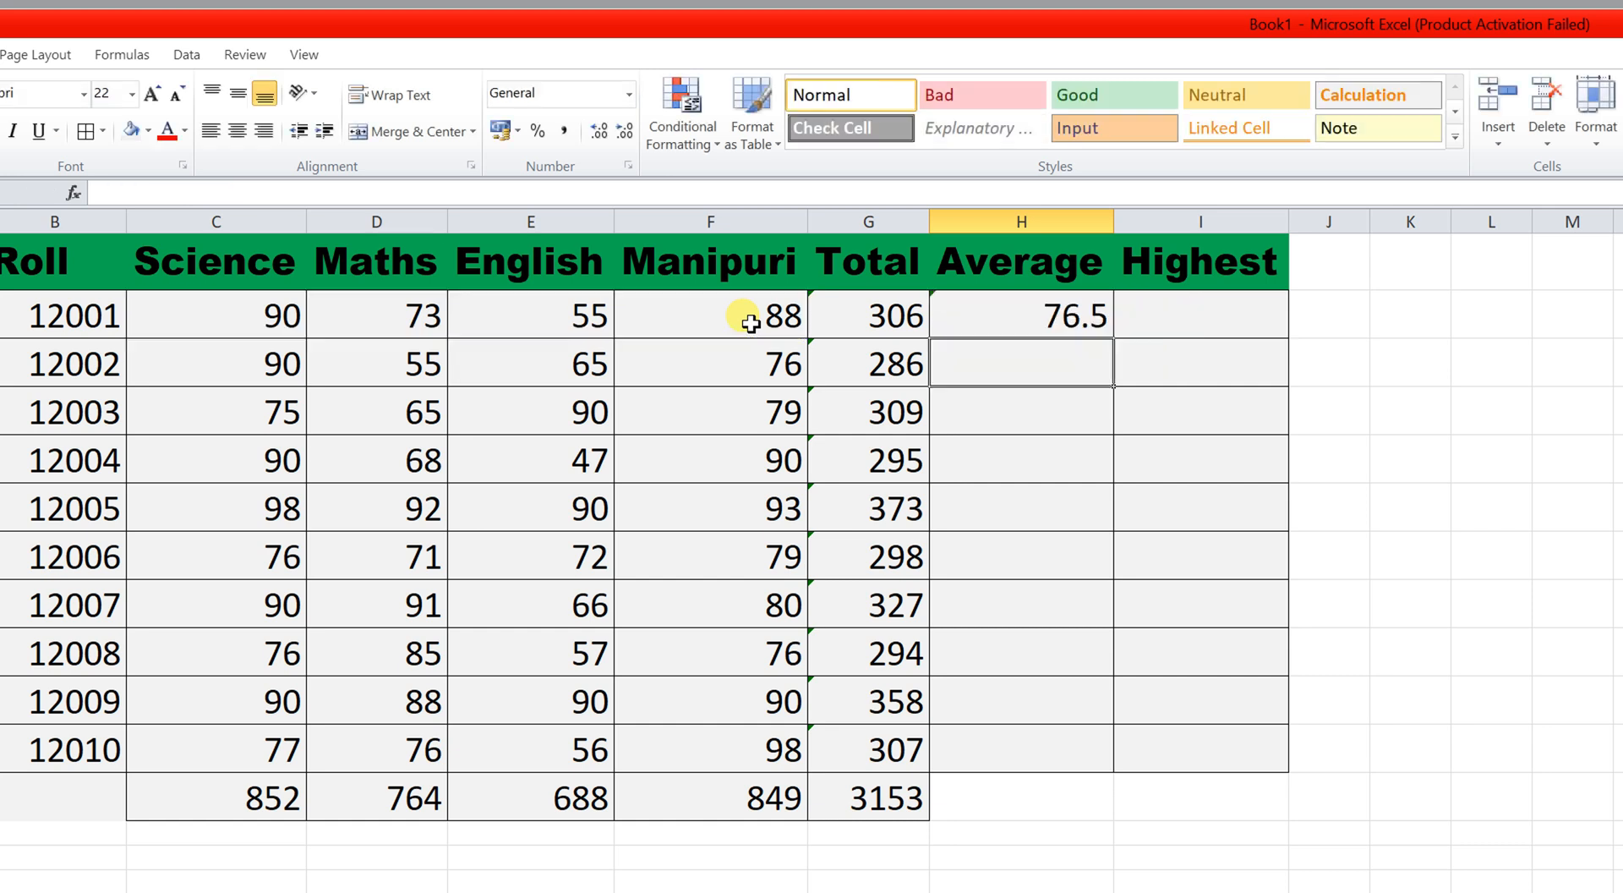
pyautogui.click(1053, 315)
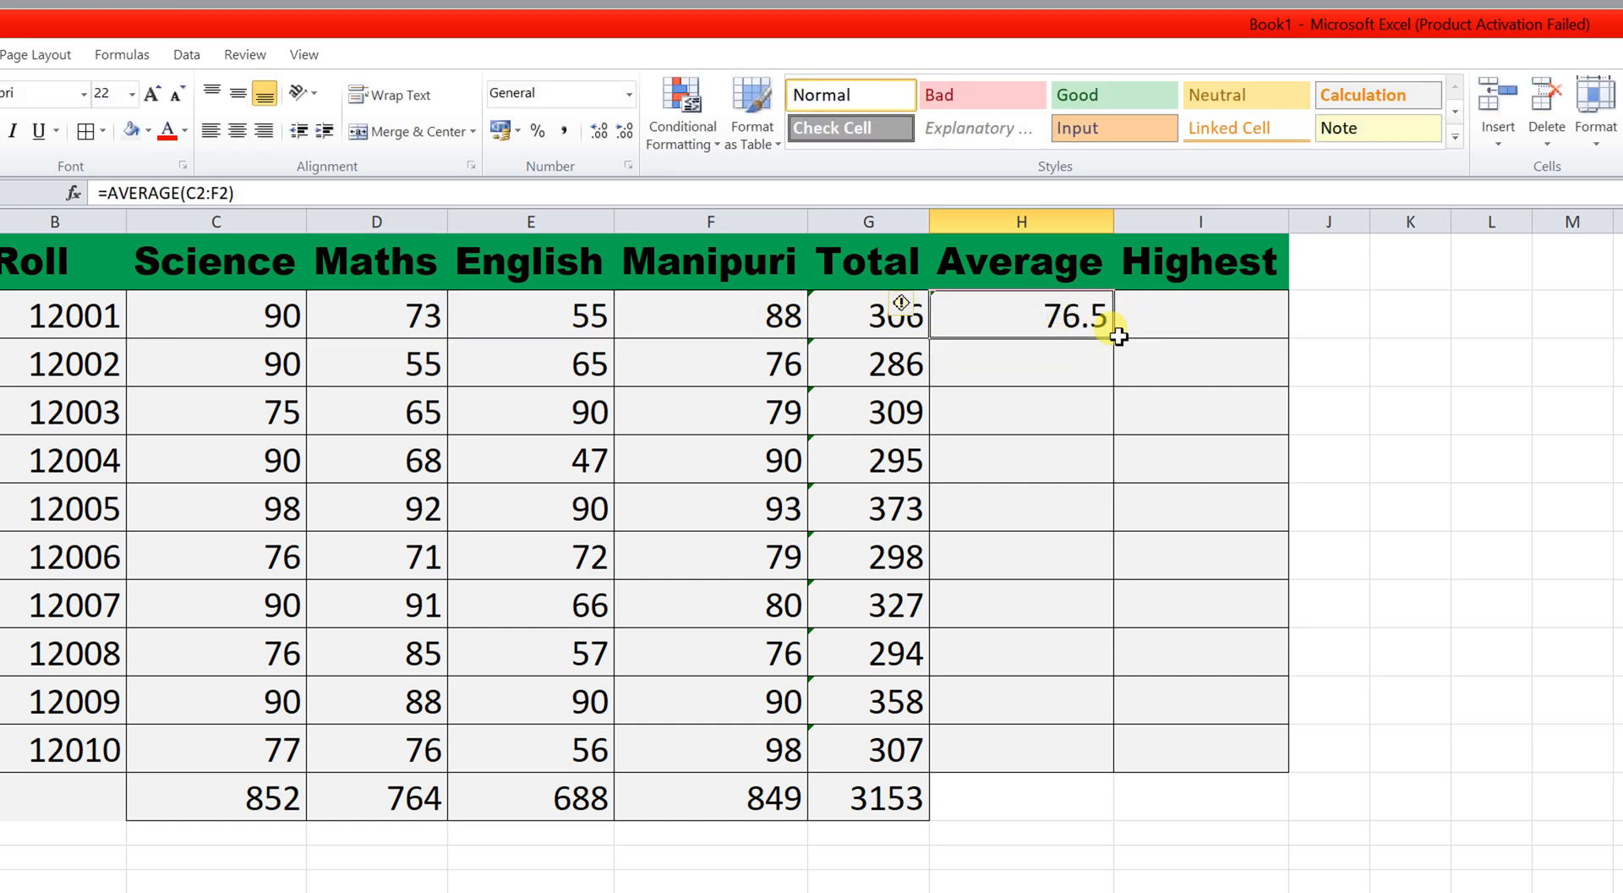
pyautogui.moveTo(1112, 336); pyautogui.dragTo(1118, 744)
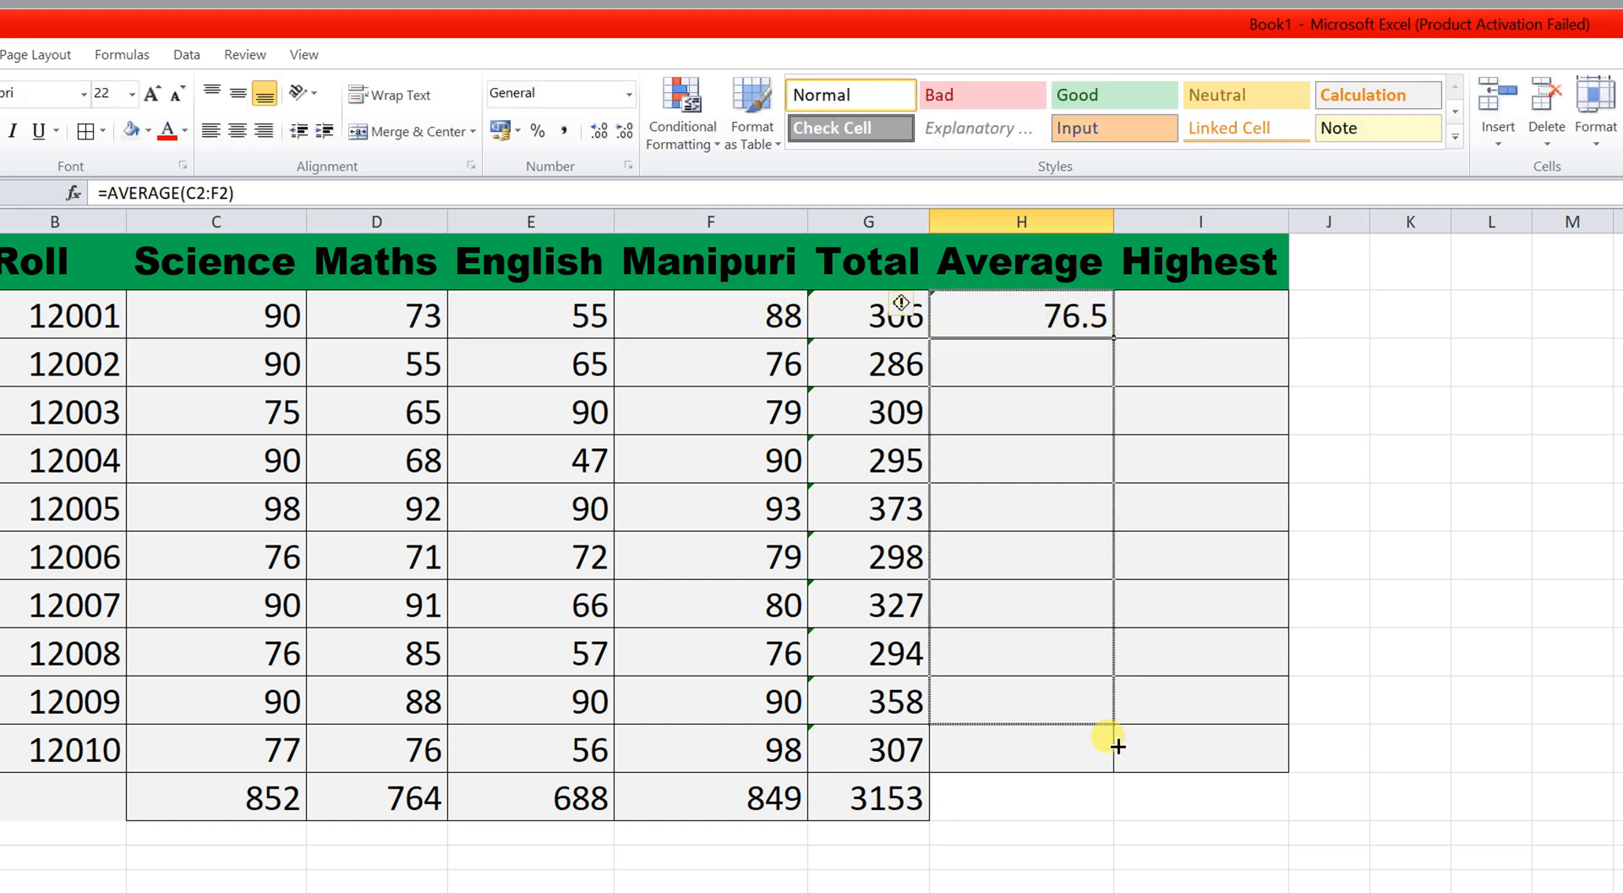
pyautogui.moveTo(1111, 714); pyautogui.dragTo(1099, 707)
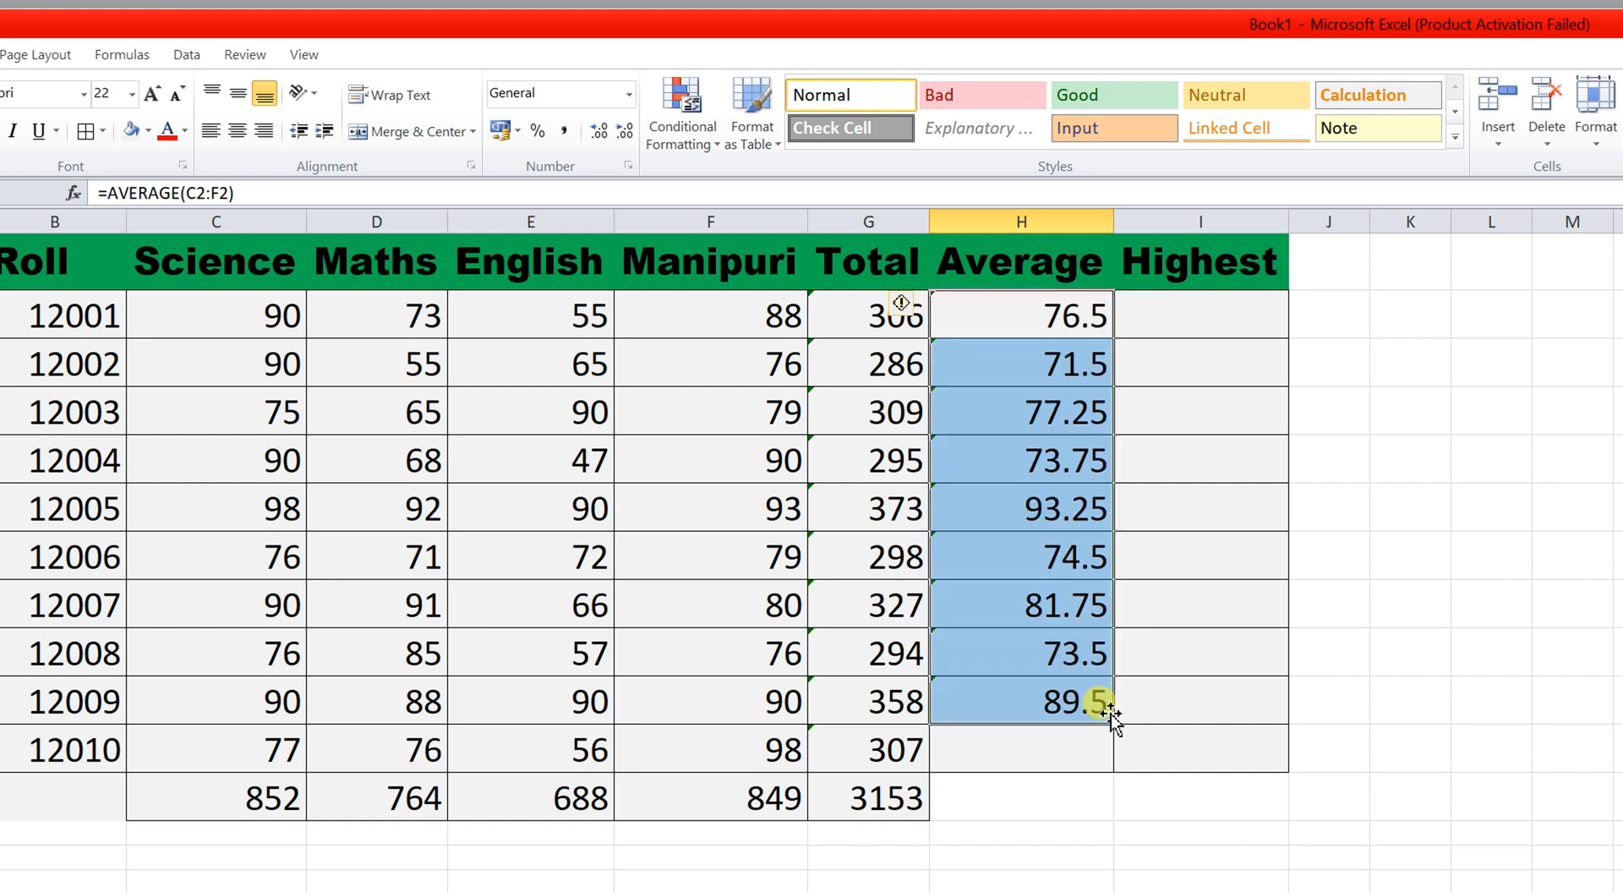
pyautogui.click(1184, 317)
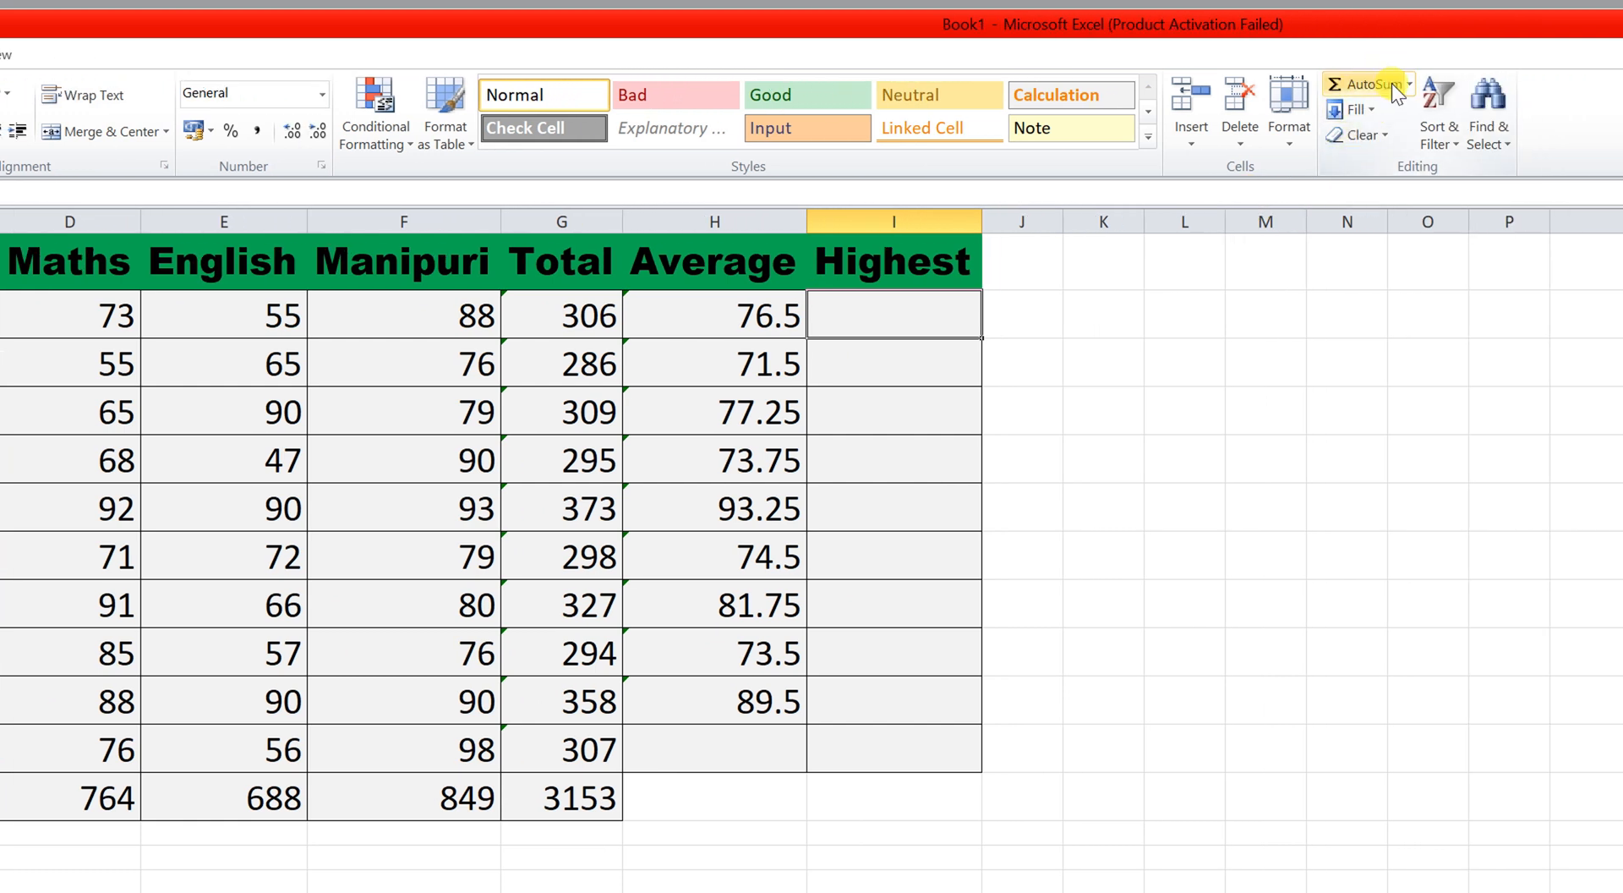
# Put a MAX of C2:F2 in I2 and fill it down to I10.
pyautogui.click(1381, 84)
pyautogui.click(1379, 191)
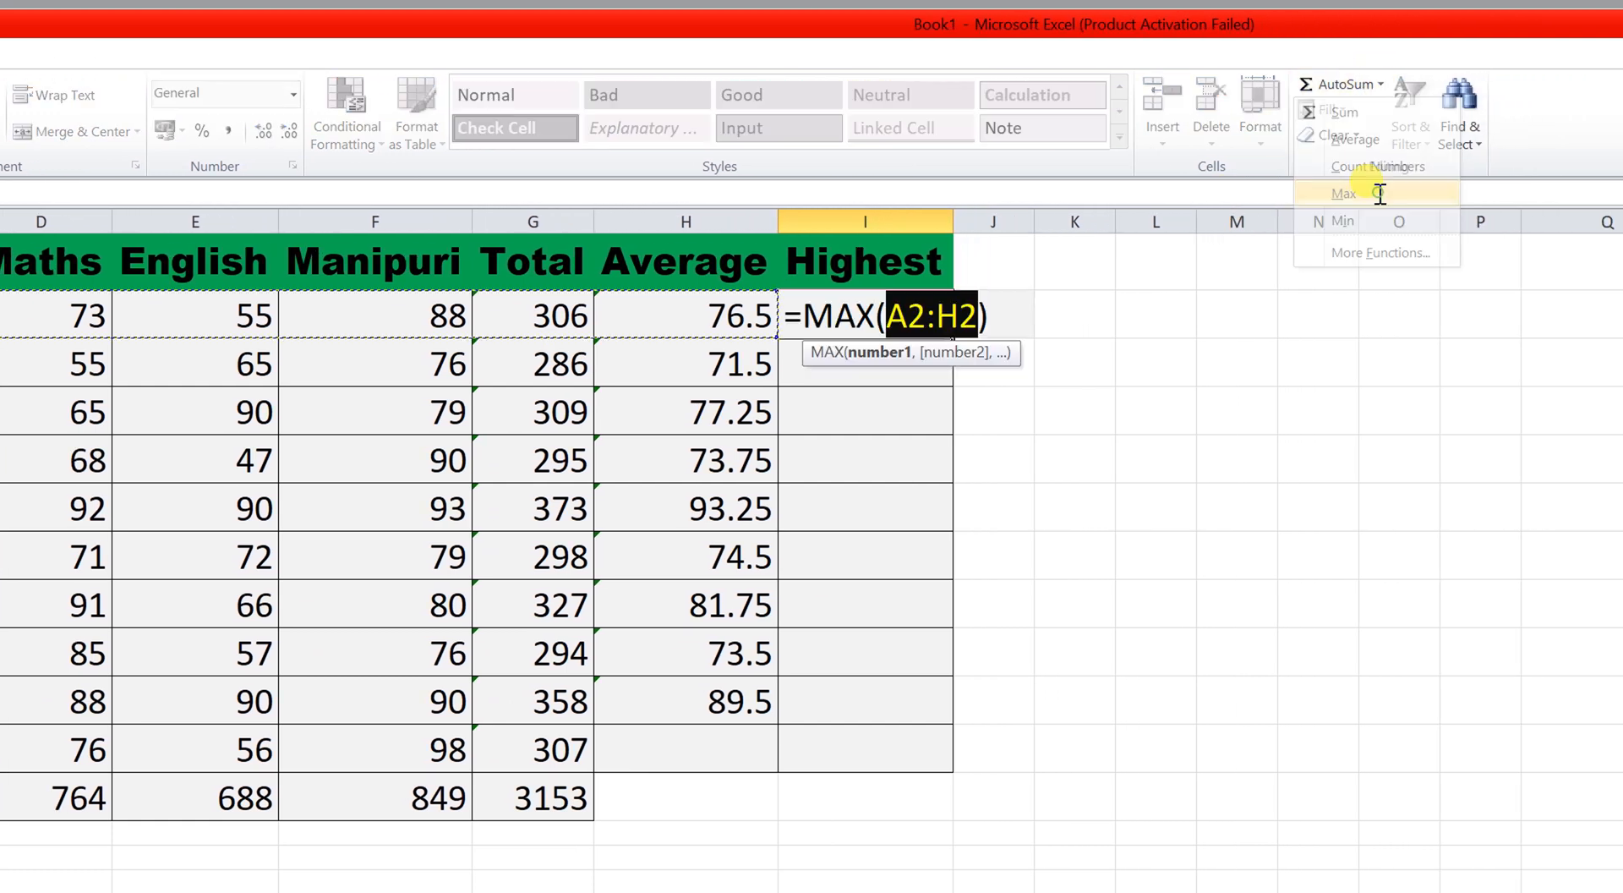
pyautogui.moveTo(233, 314); pyautogui.dragTo(695, 316)
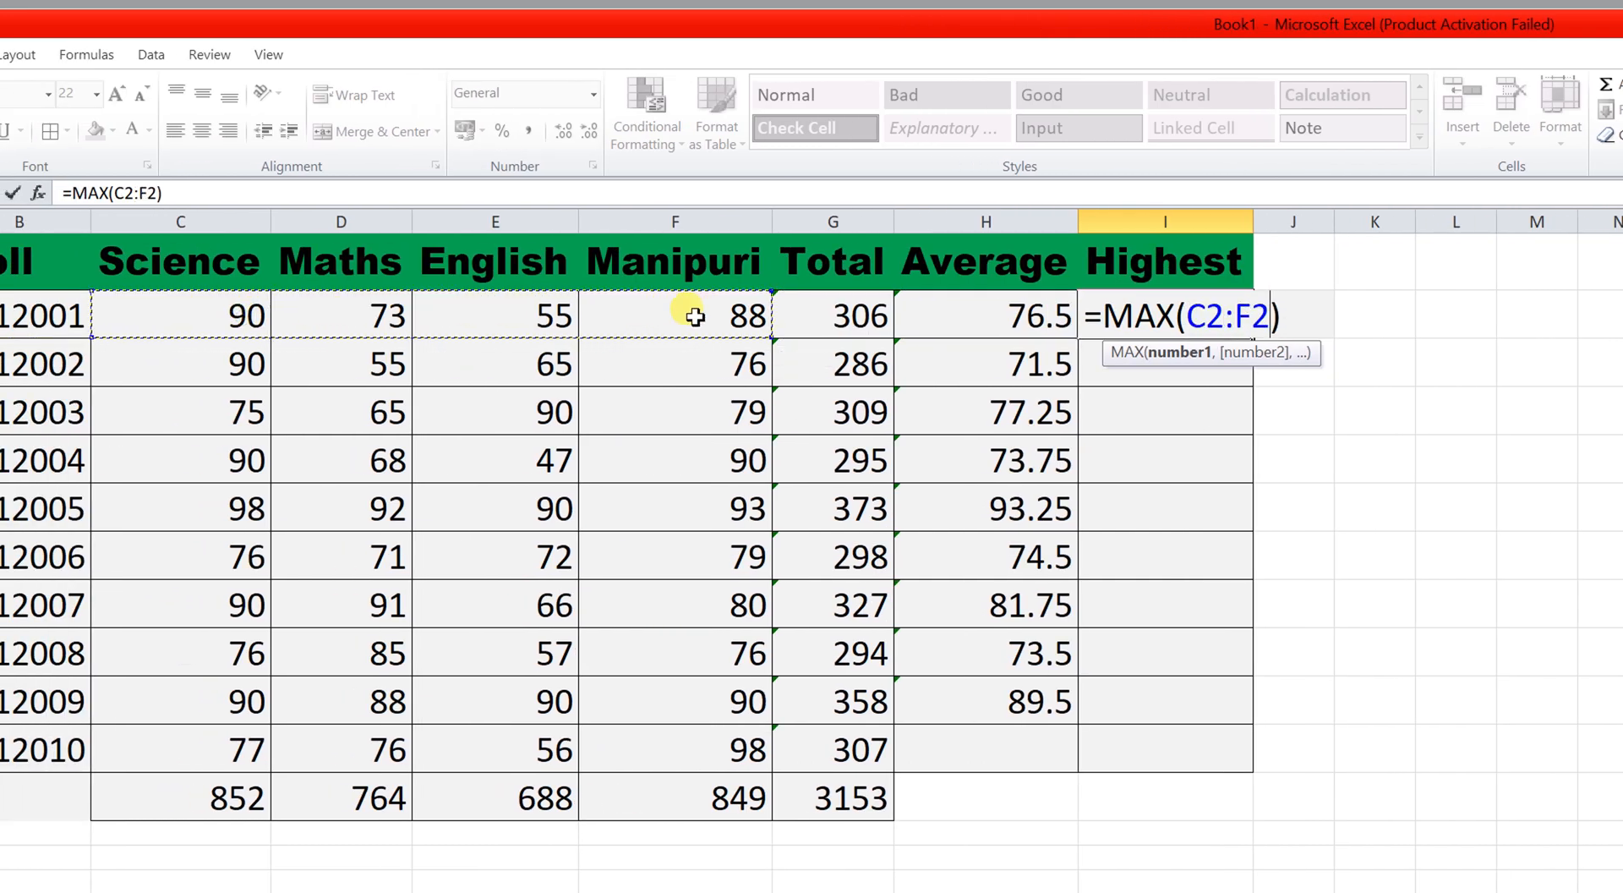
pyautogui.press('Return')
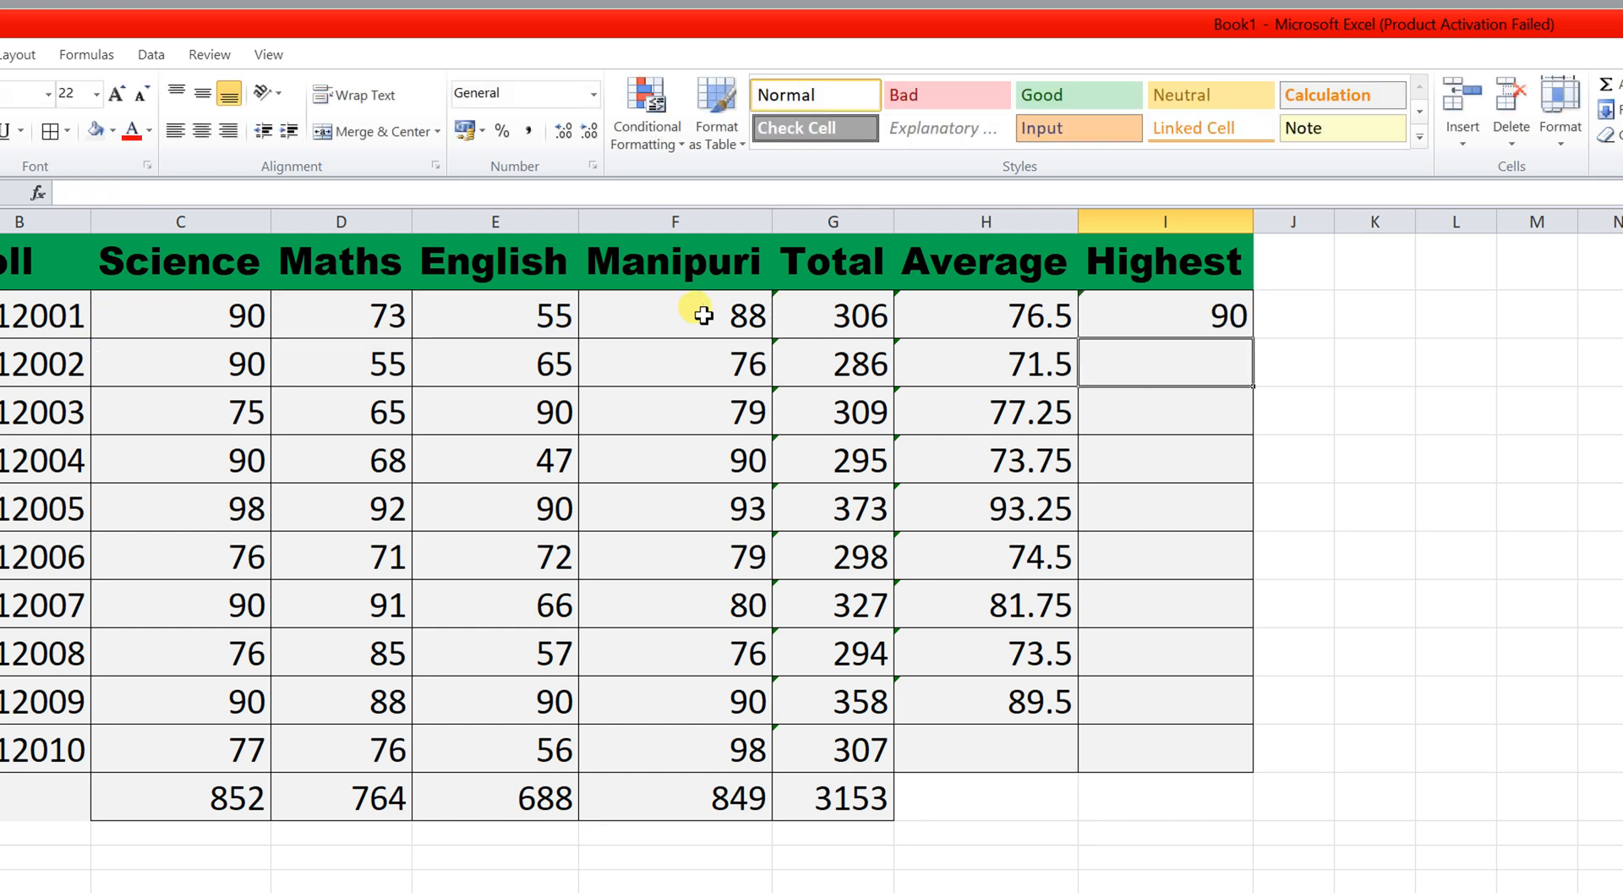
pyautogui.click(1221, 307)
pyautogui.moveTo(1253, 338); pyautogui.dragTo(1247, 712)
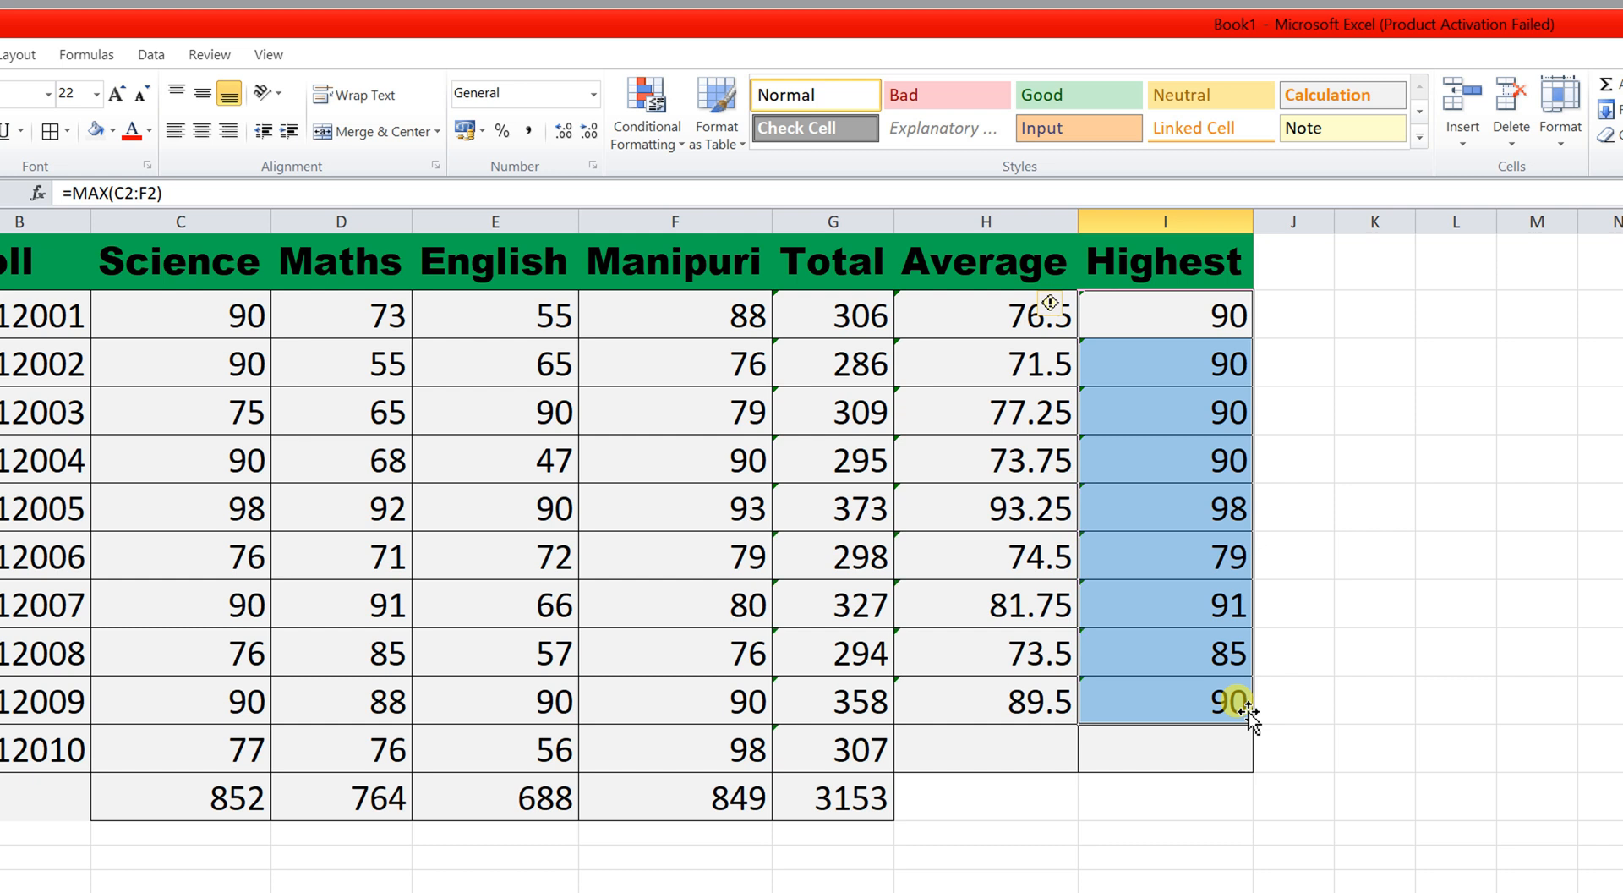
pyautogui.click(1169, 740)
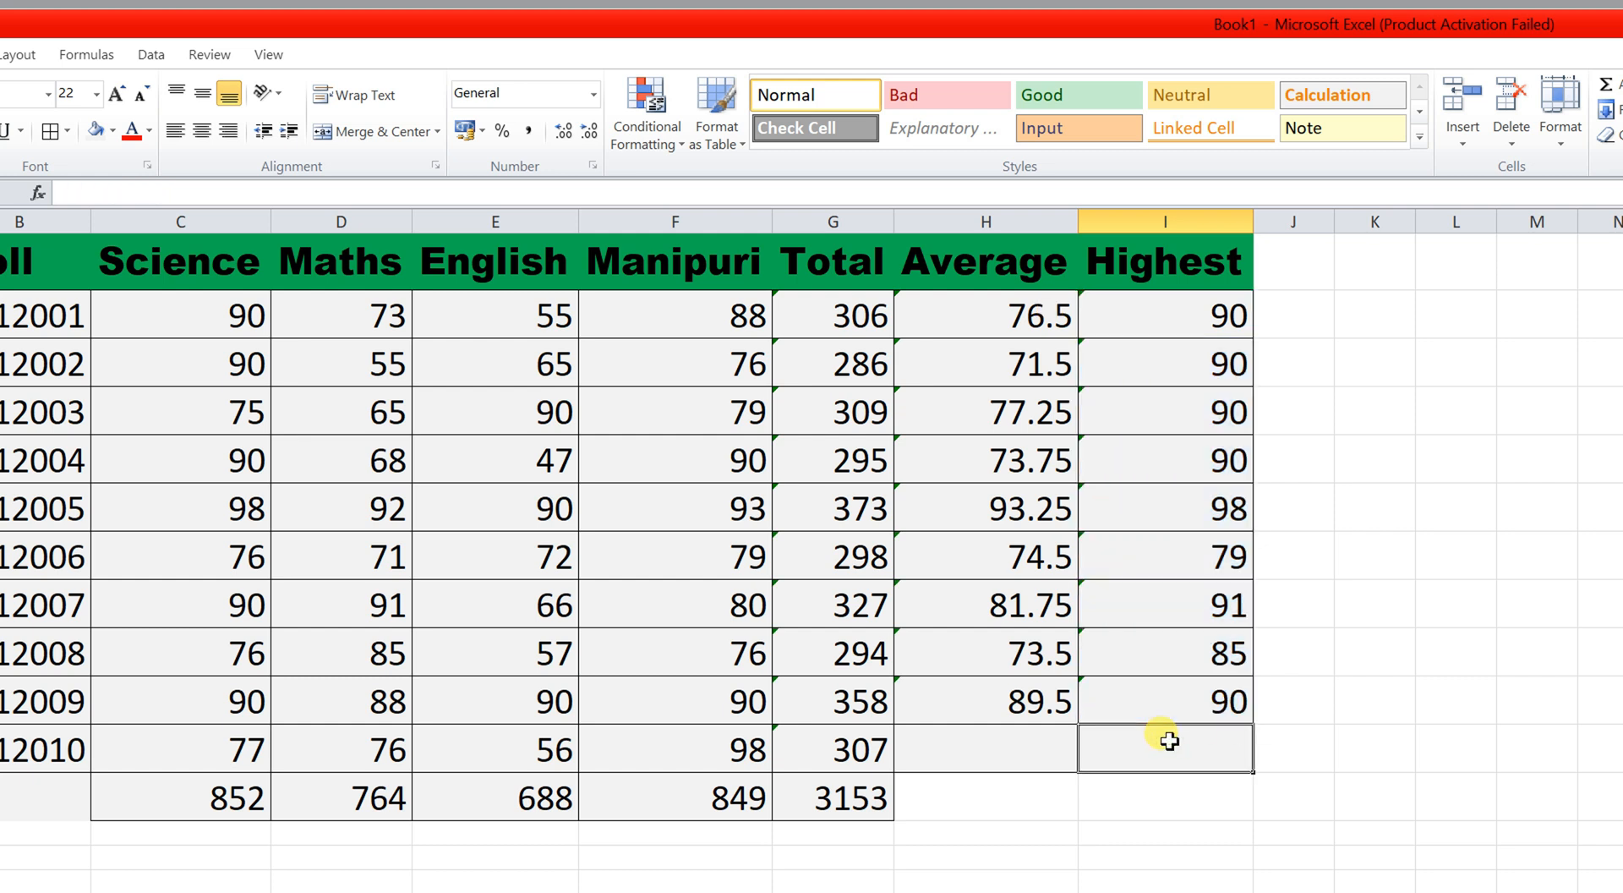
# Add the heading LOWEST in J1.
pyautogui.click(1306, 257)
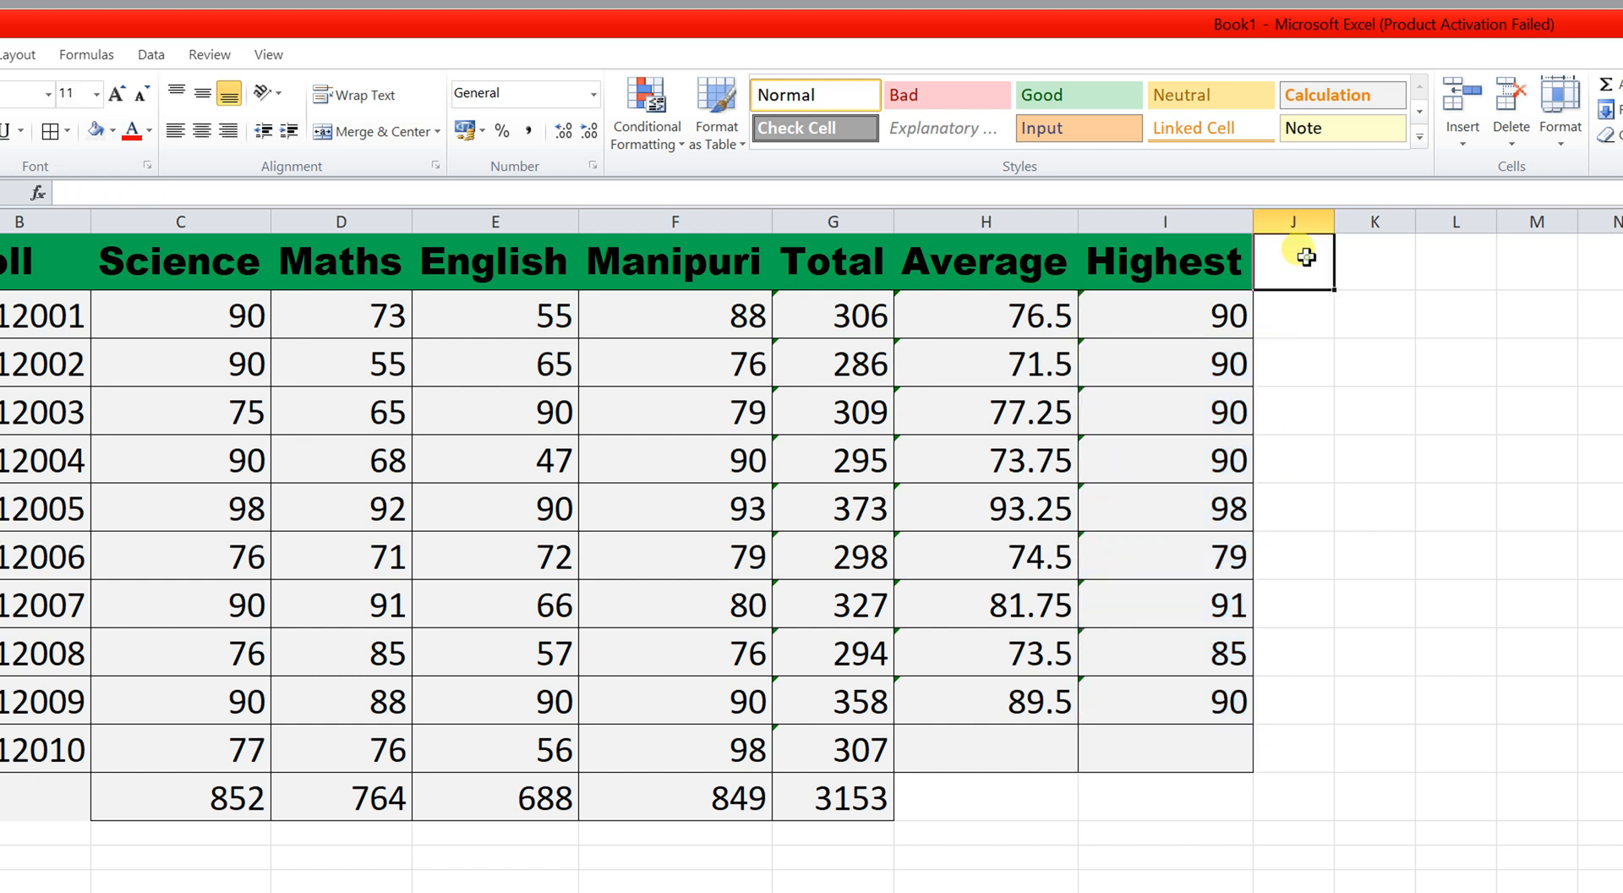
pyautogui.write('LOWEST')
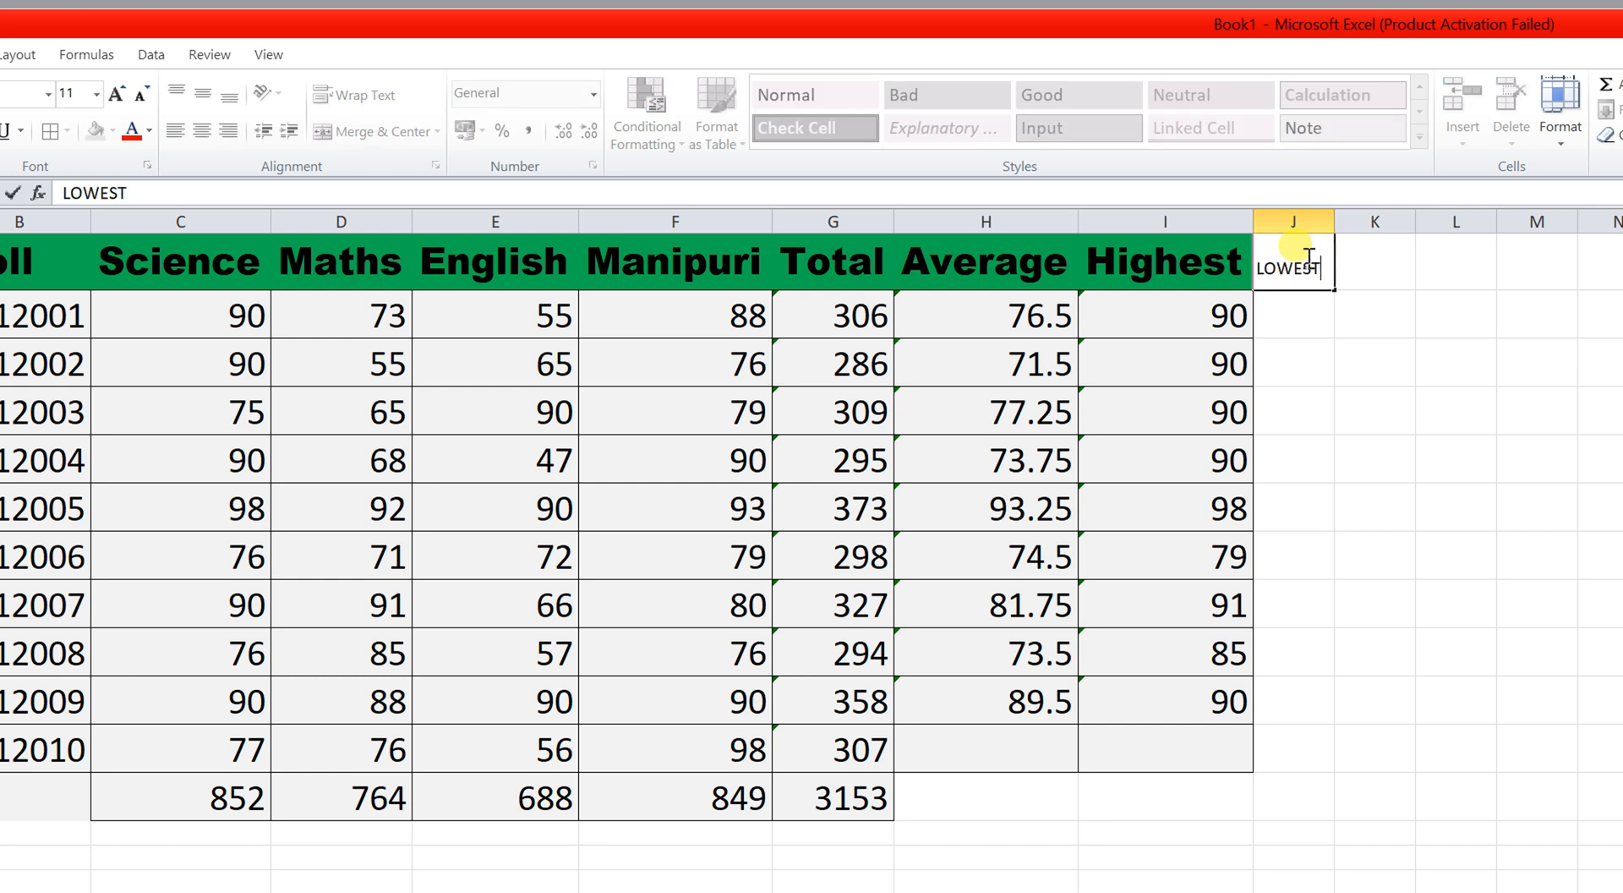
pyautogui.press('Return')
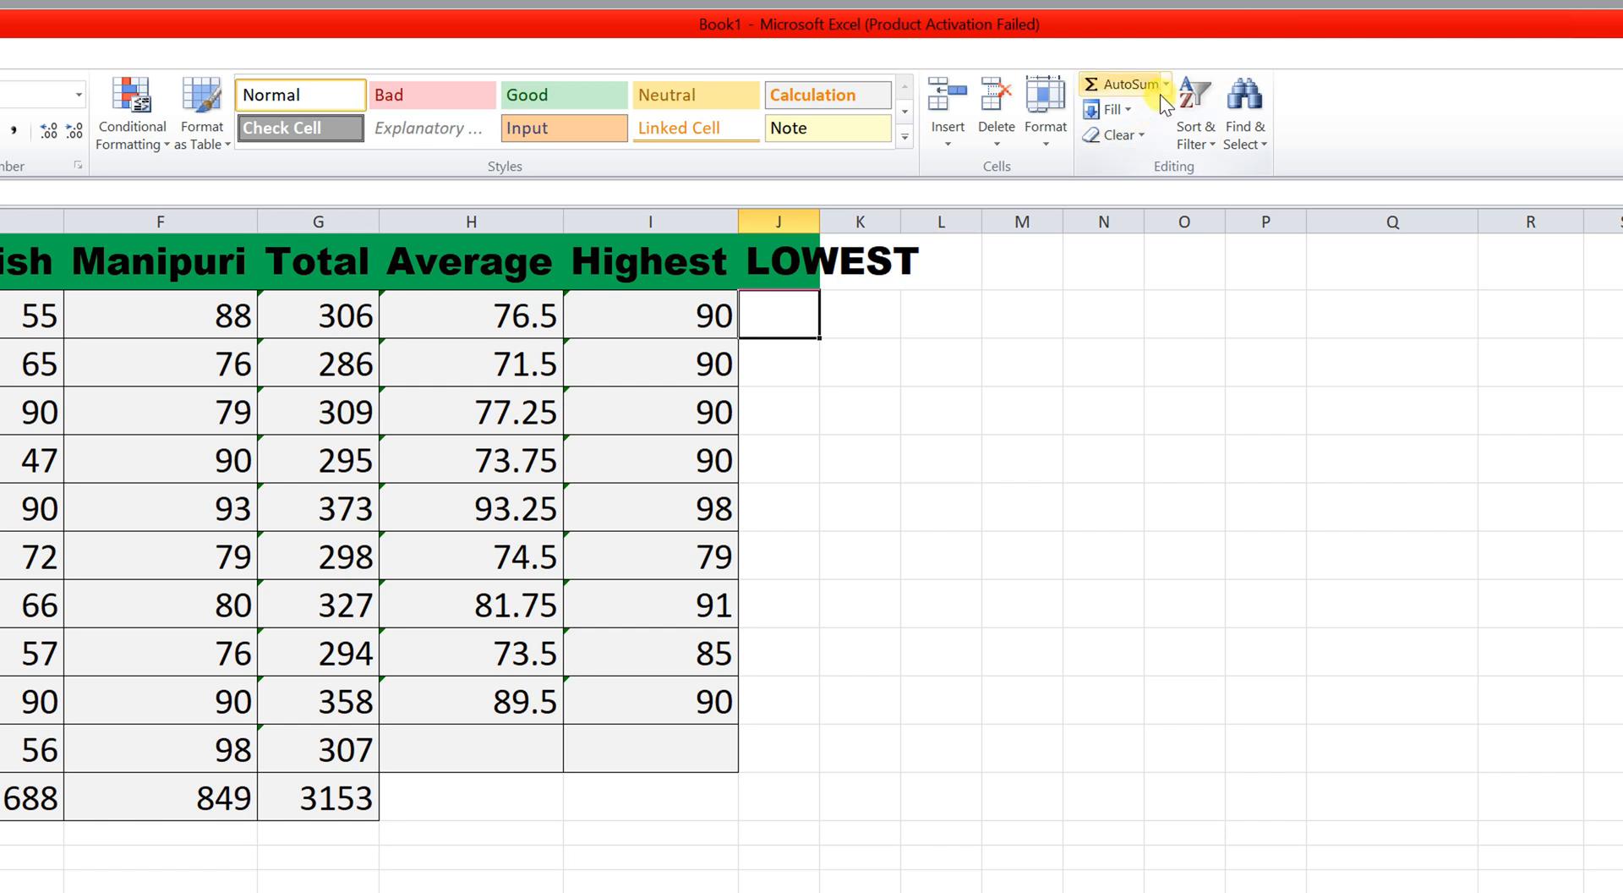
# Put a MIN of C2:F2 in J2 and fill it down to J10.
pyautogui.click(1165, 85)
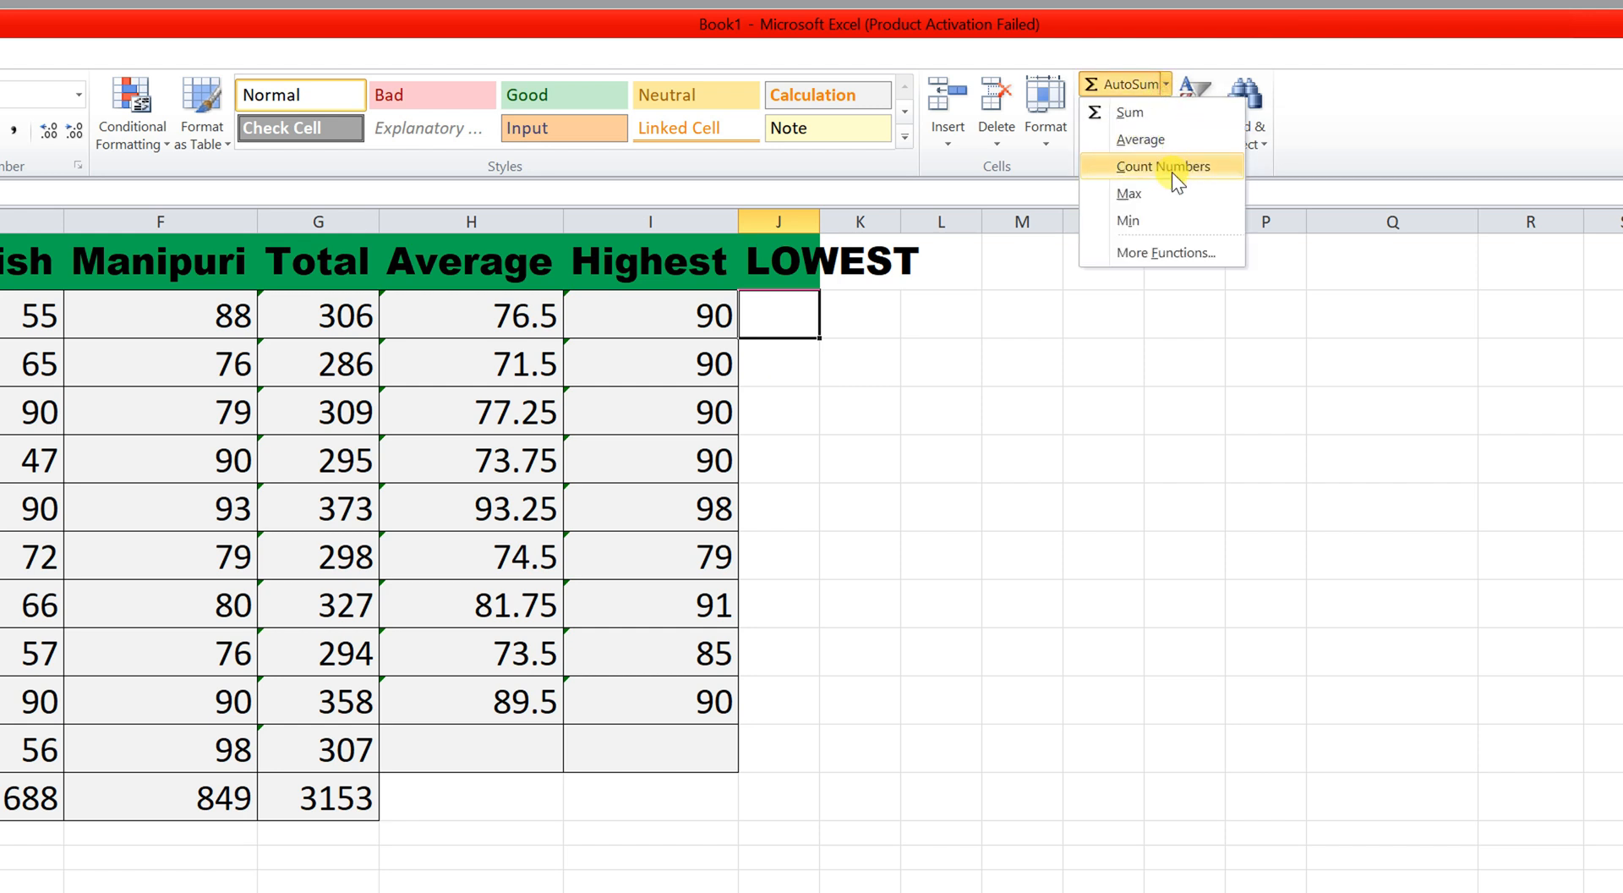
pyautogui.click(1129, 206)
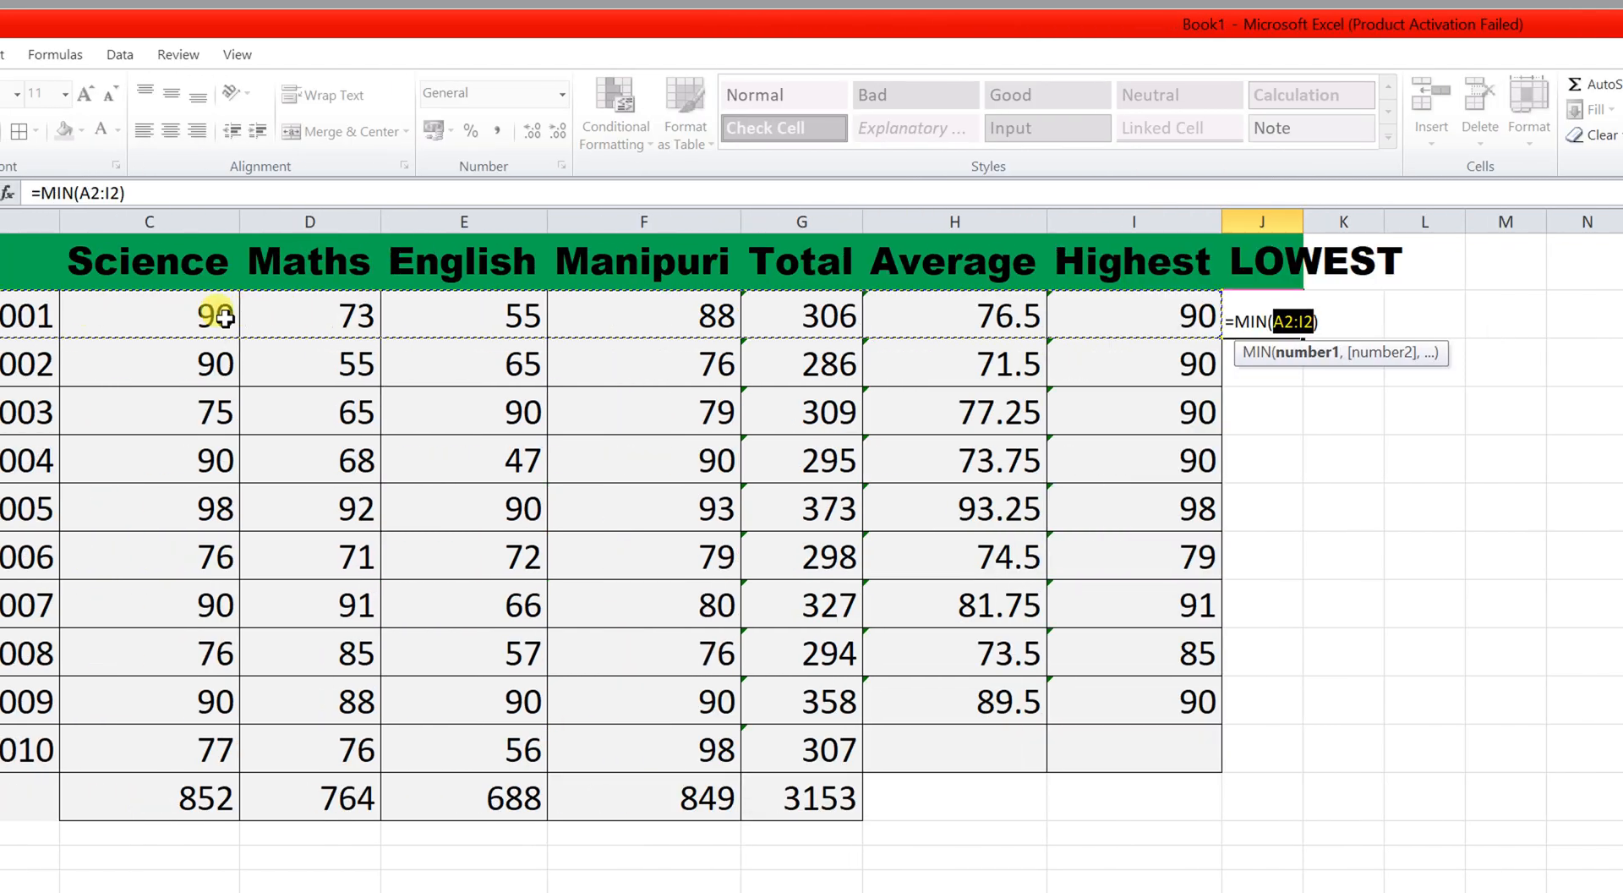
pyautogui.moveTo(241, 315); pyautogui.dragTo(773, 316)
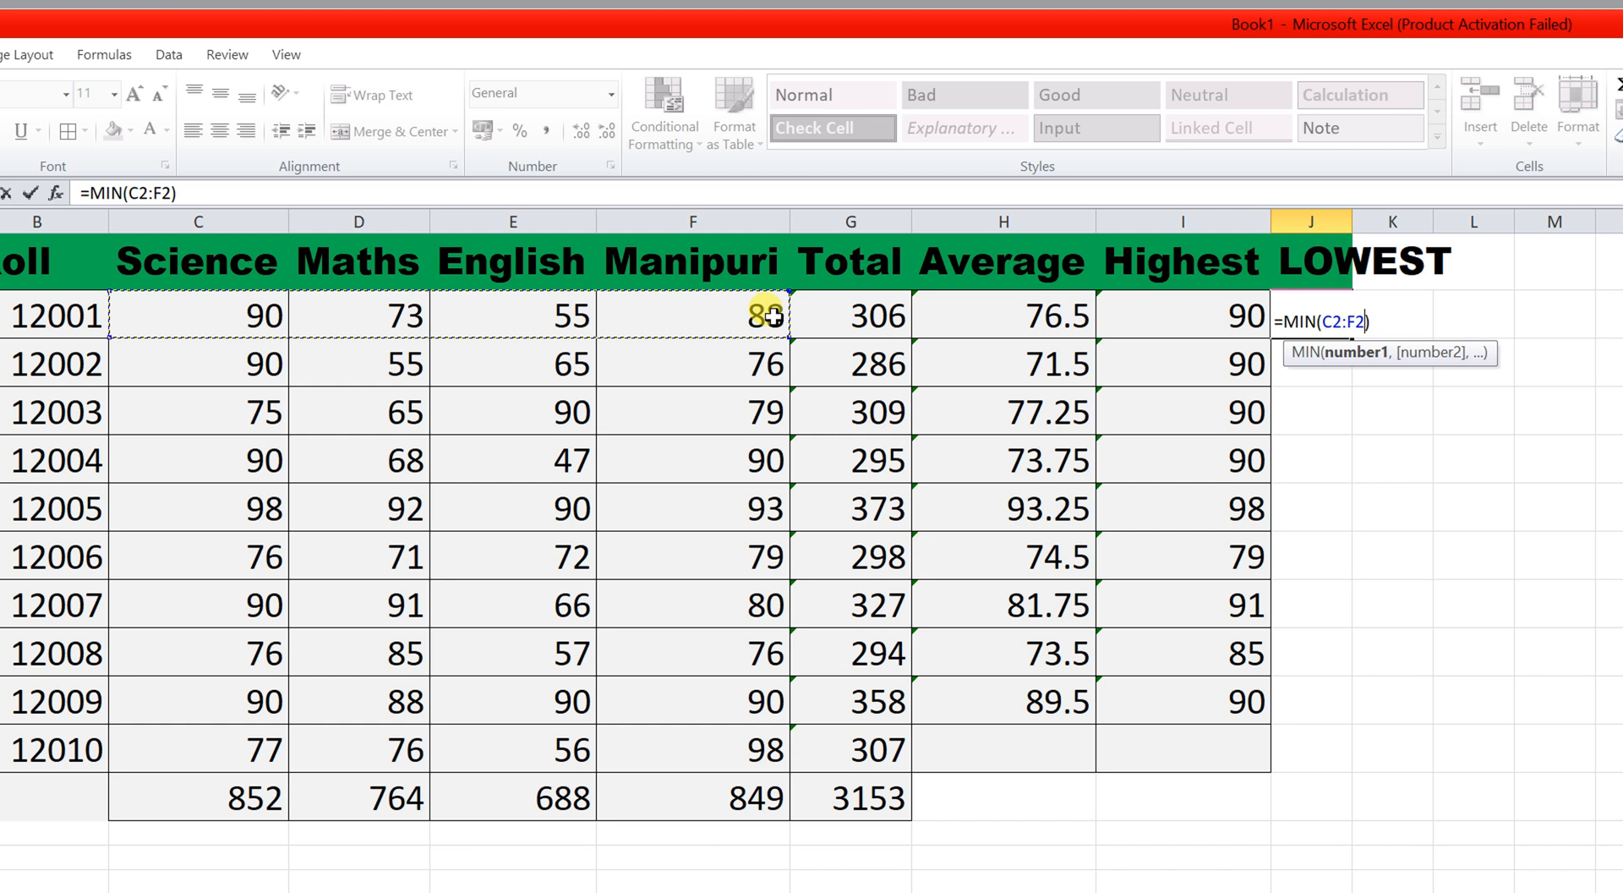
pyautogui.press('Return')
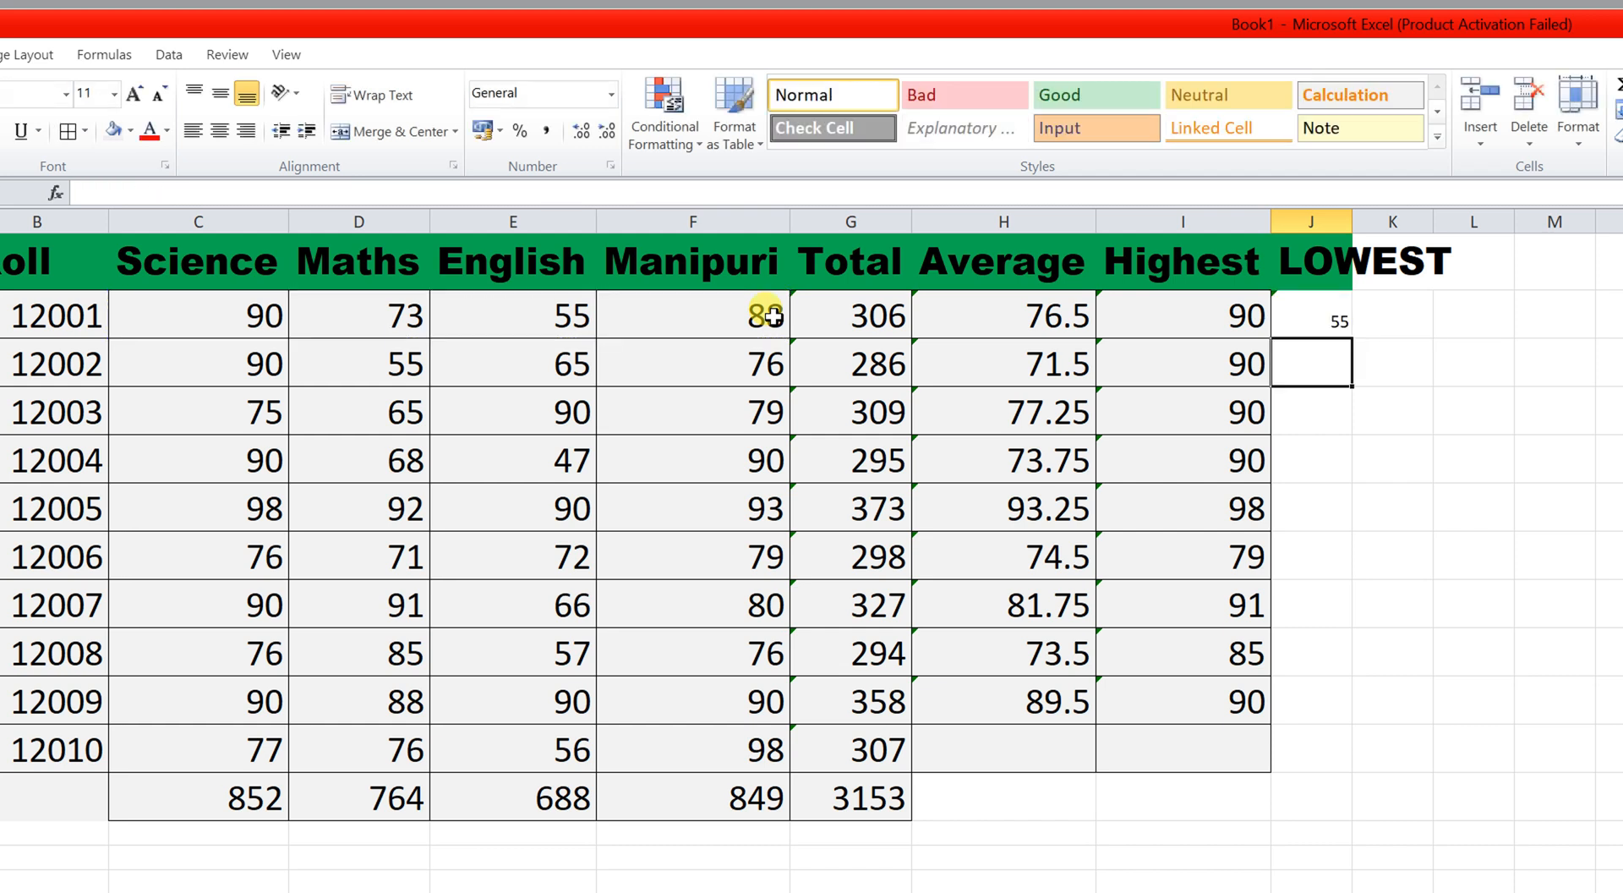
pyautogui.click(1304, 318)
pyautogui.moveTo(1344, 339); pyautogui.dragTo(1348, 736)
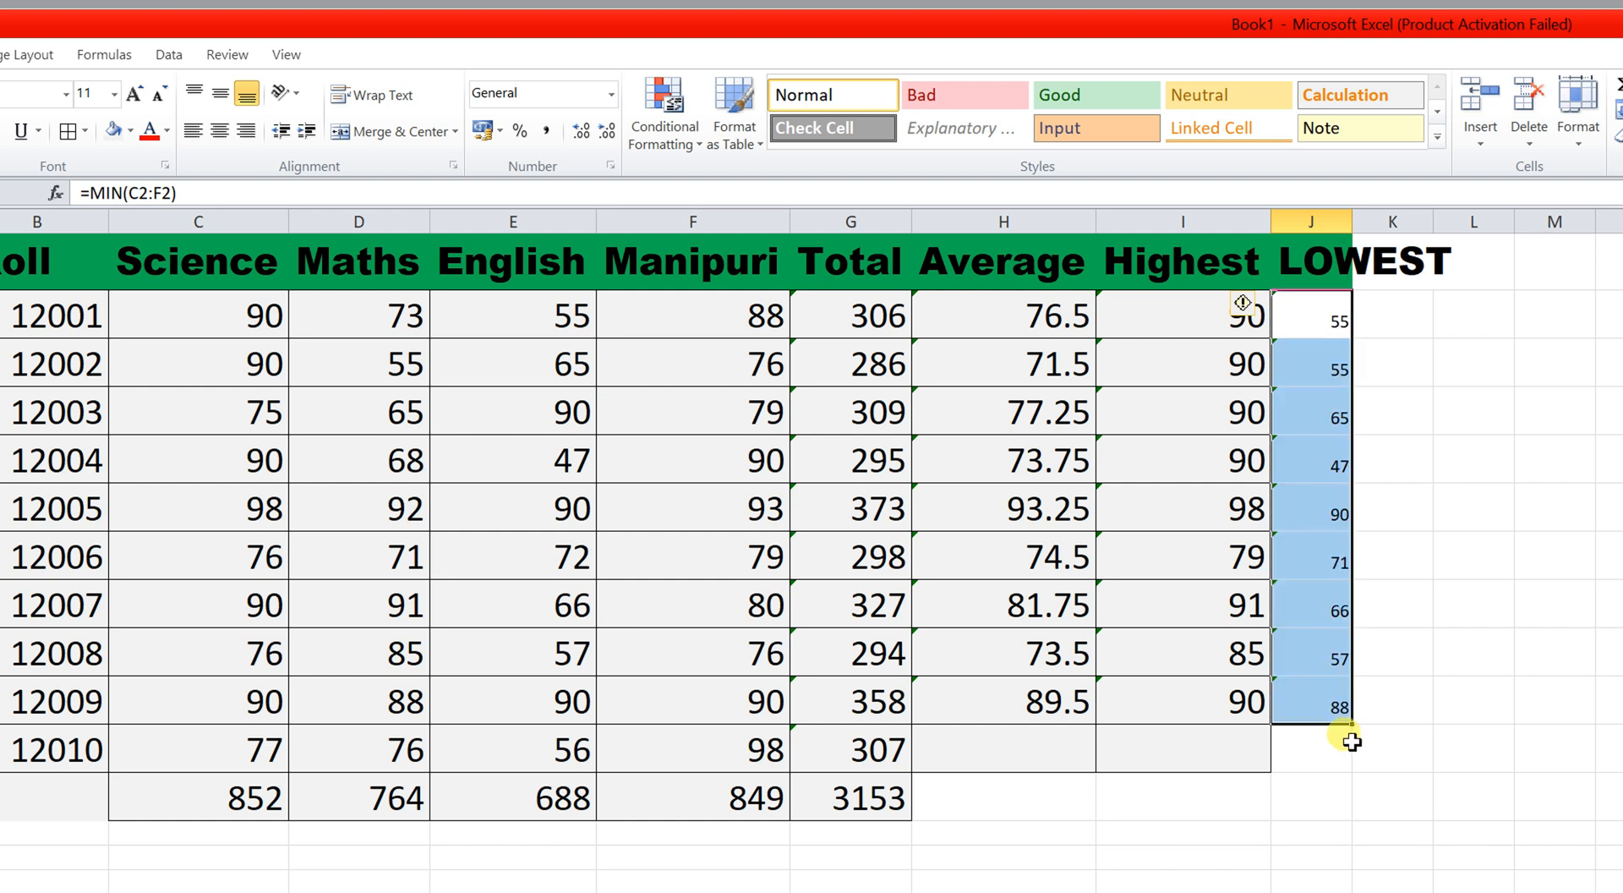
# Paint the Highest cell I3's formatting onto the LOWEST values in J2:J10.
pyautogui.click(1232, 347)
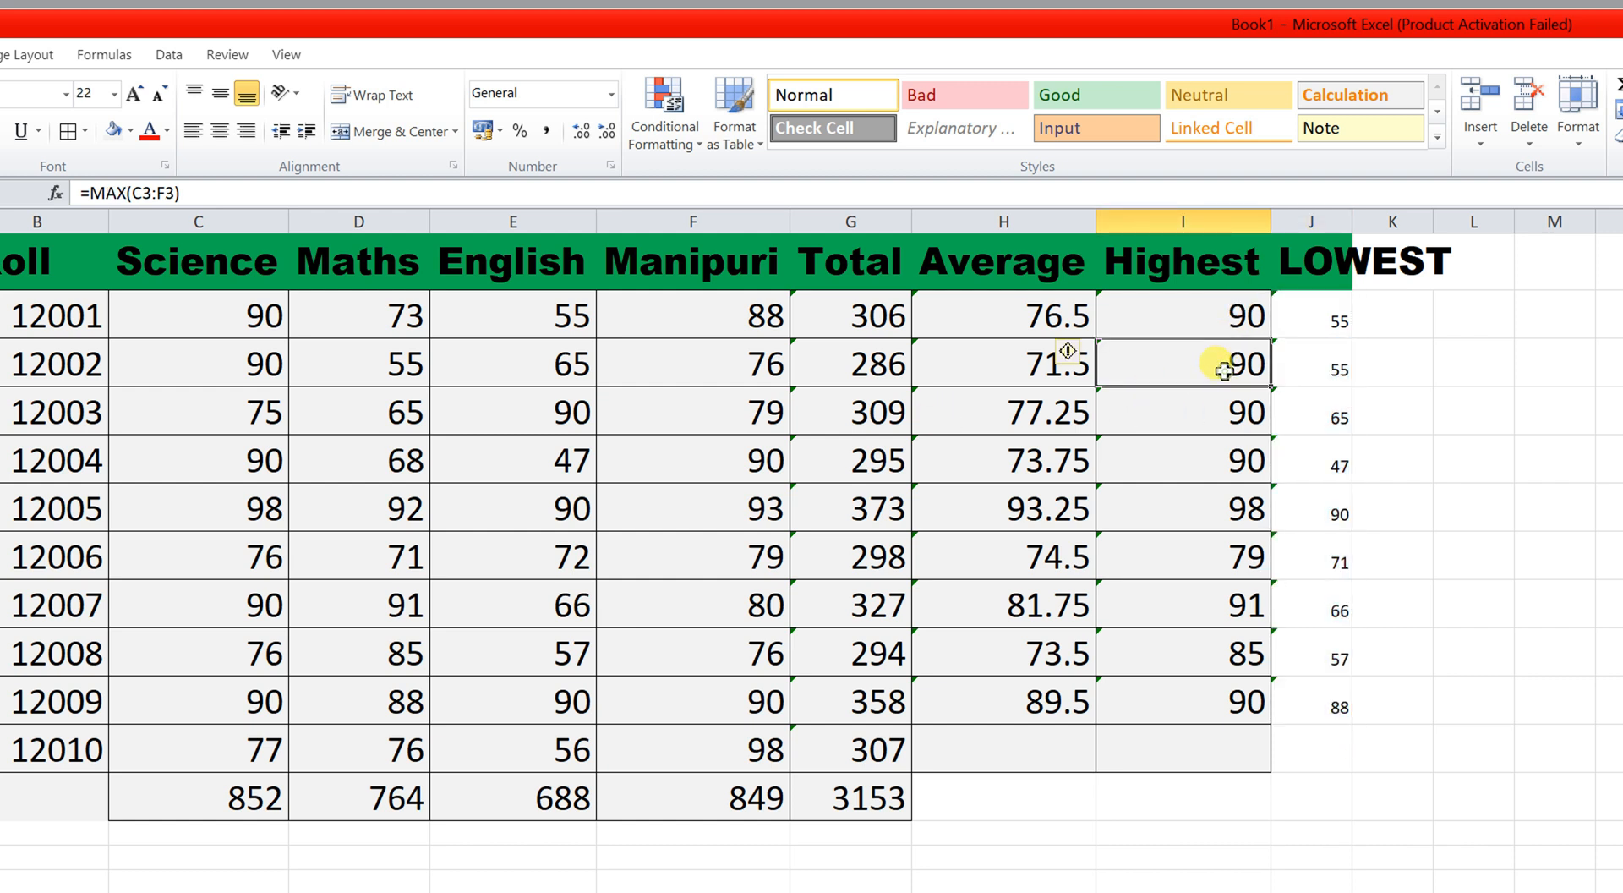
pyautogui.click(119, 141)
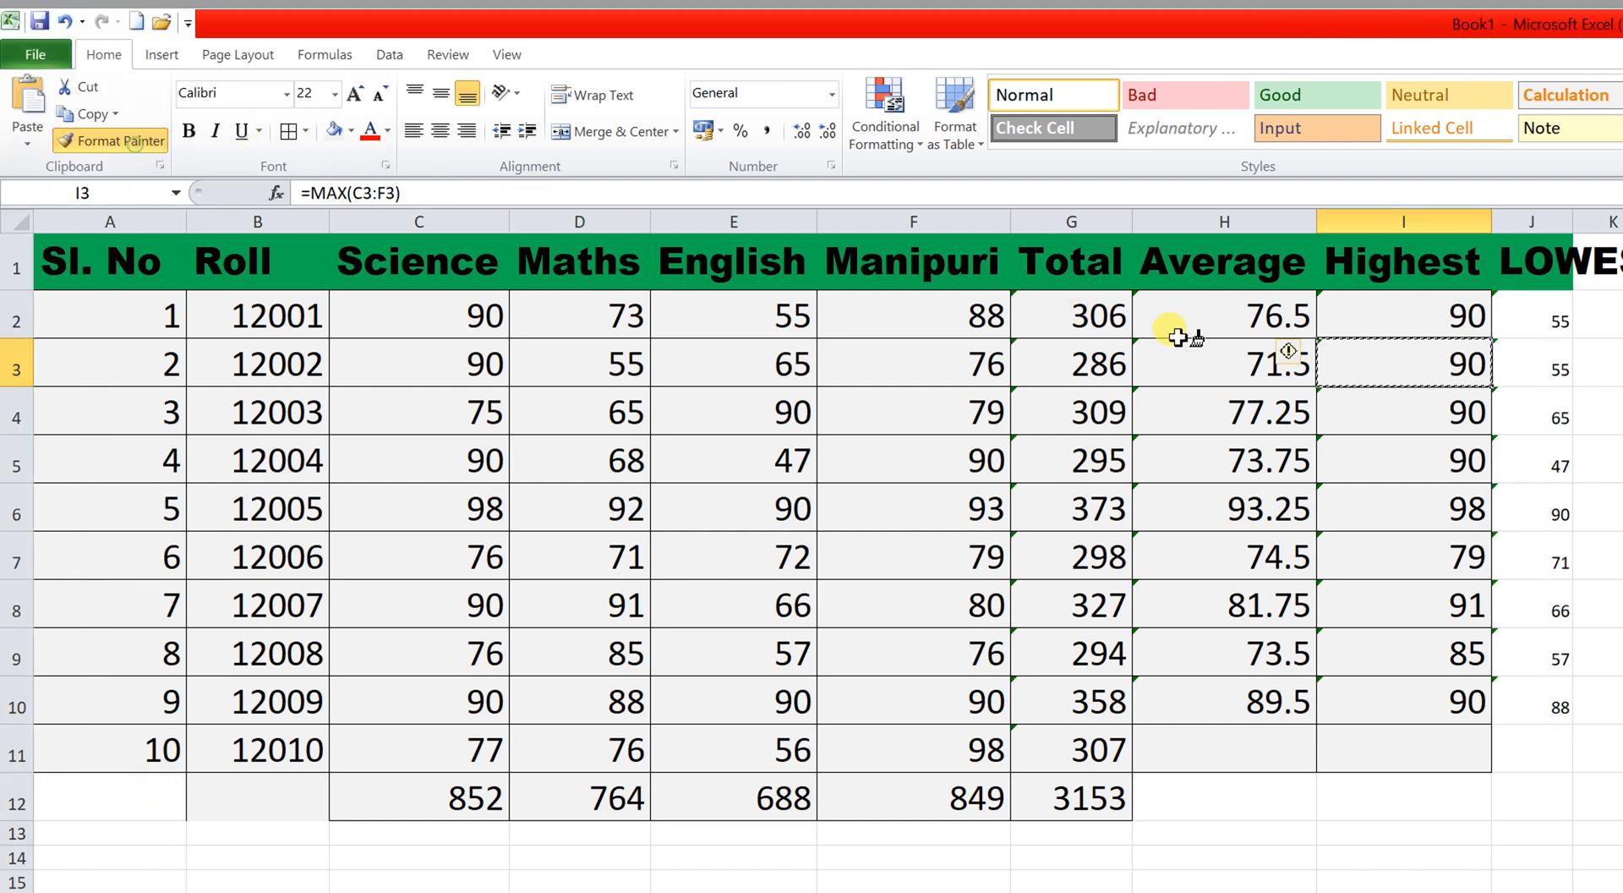
pyautogui.moveTo(1522, 313); pyautogui.dragTo(1562, 679)
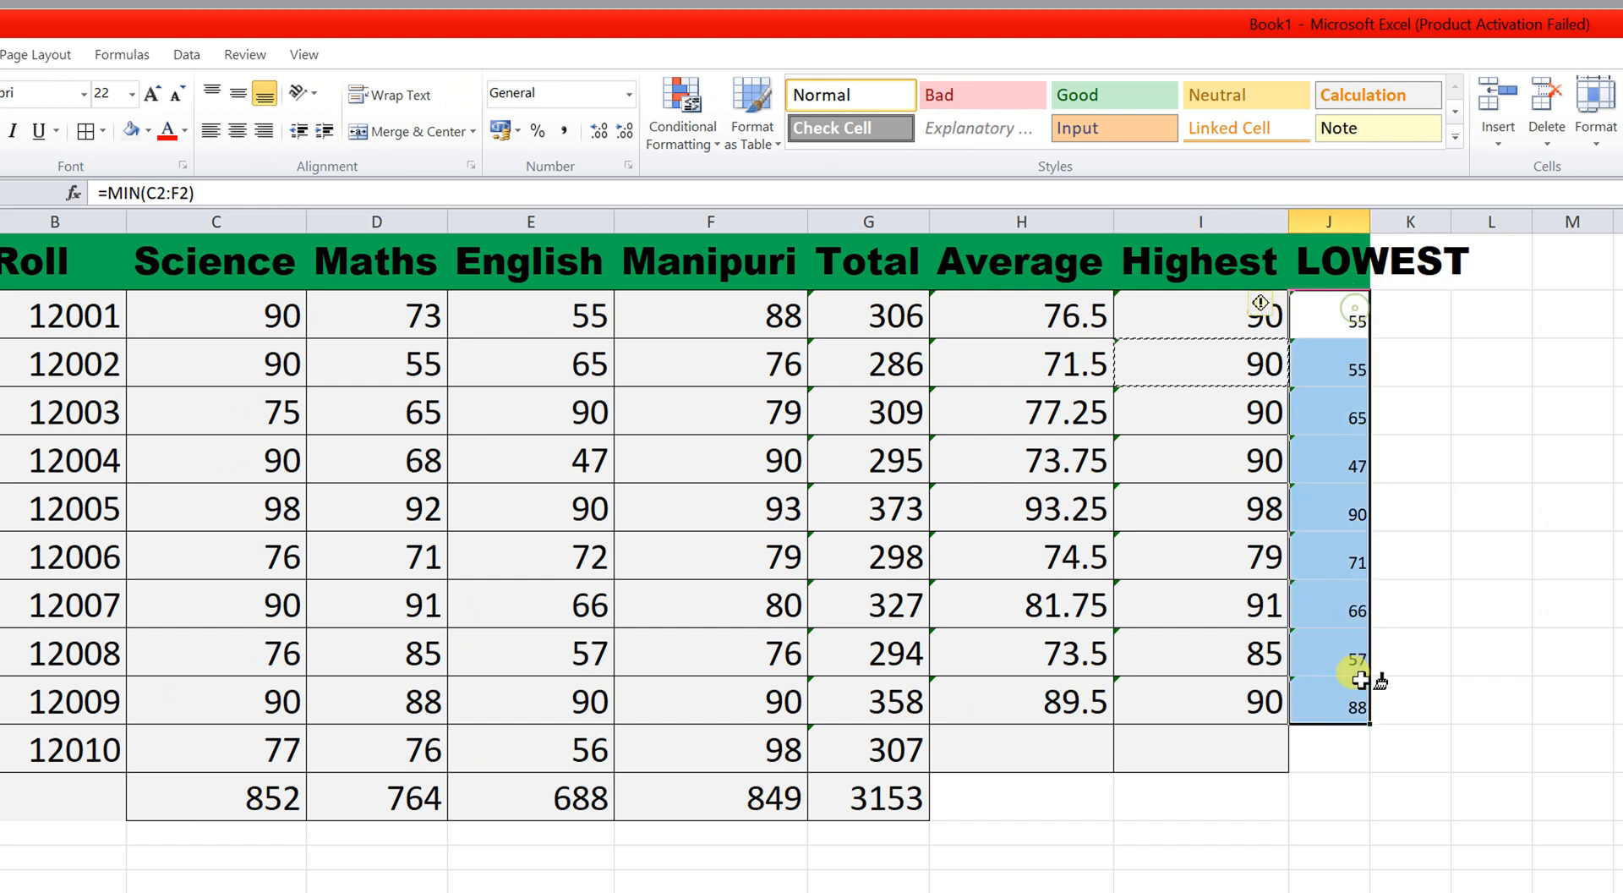
pyautogui.moveTo(1359, 679); pyautogui.dragTo(1344, 689)
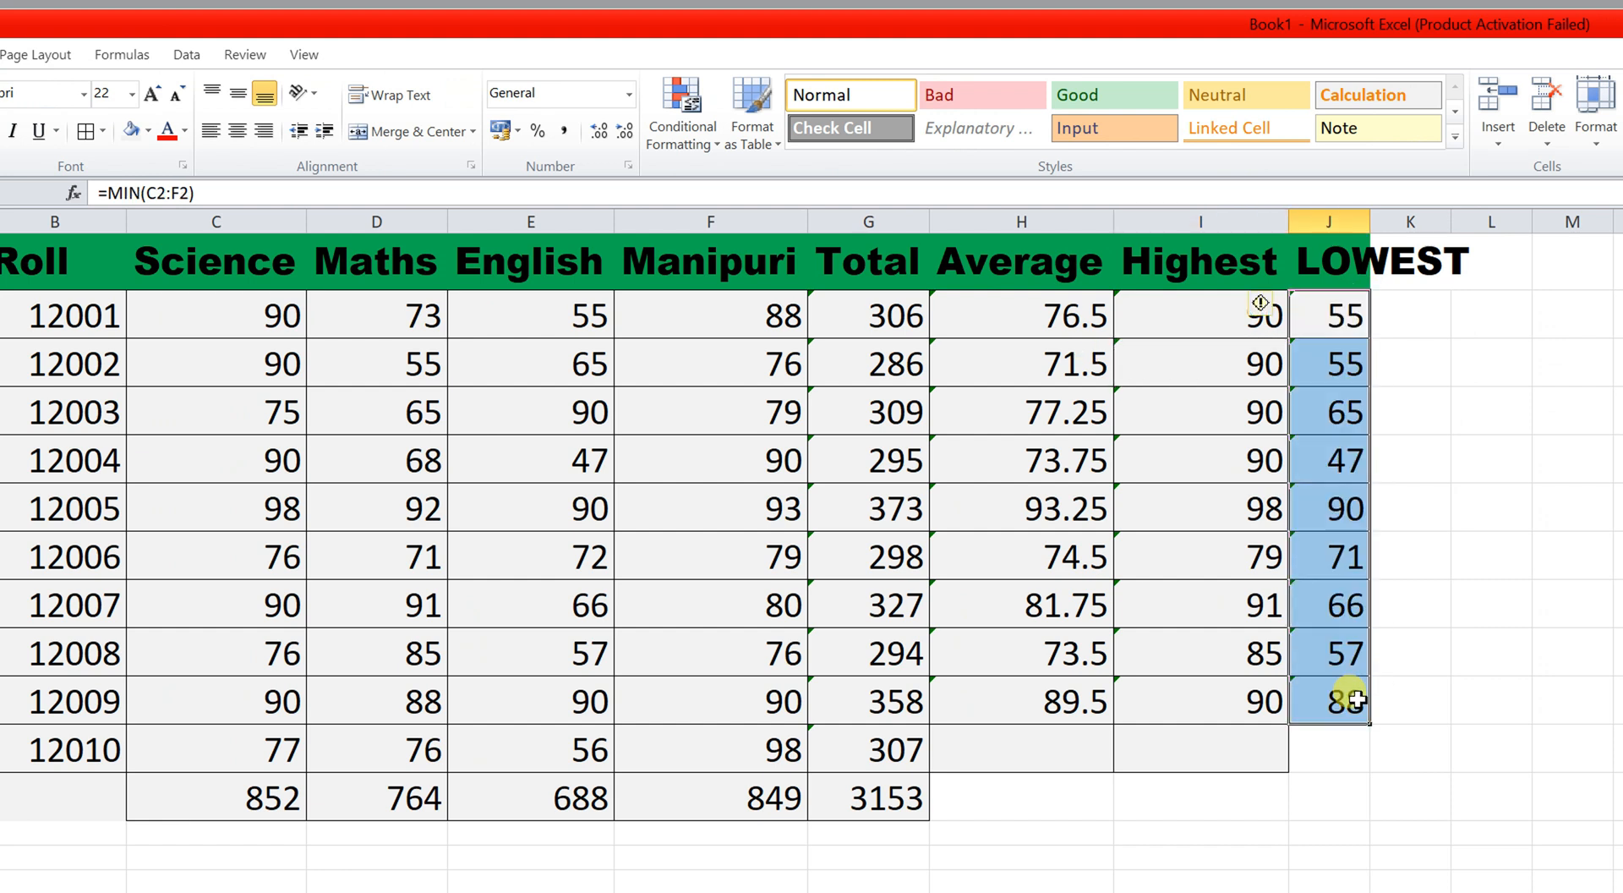
pyautogui.click(1412, 655)
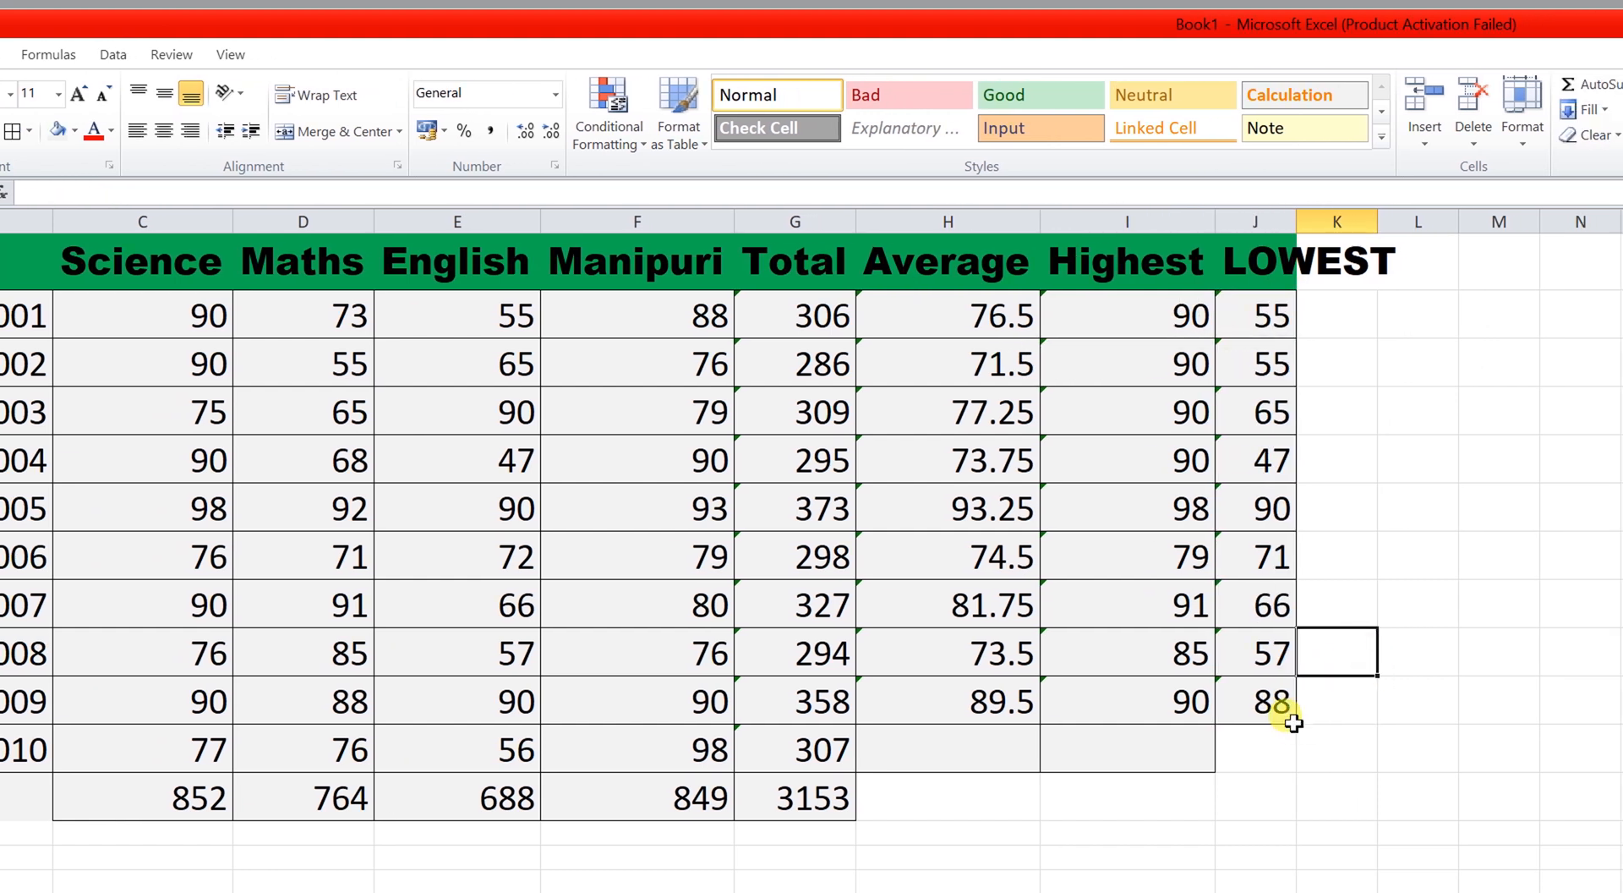